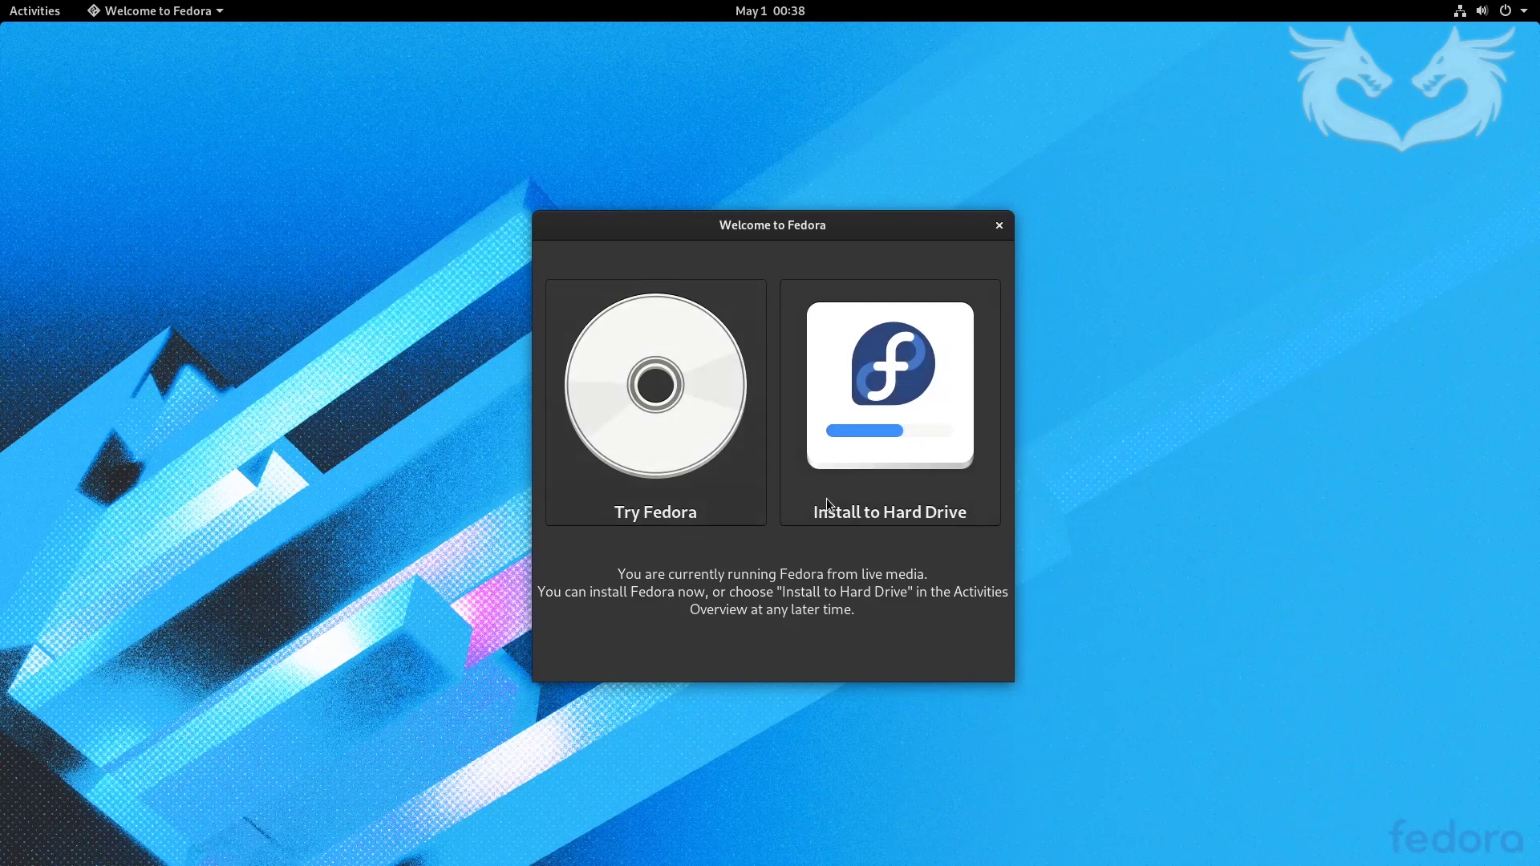
- Start Install to Hard Drive in English and confirm the disk with automatic partitioning
left_click(877, 385)
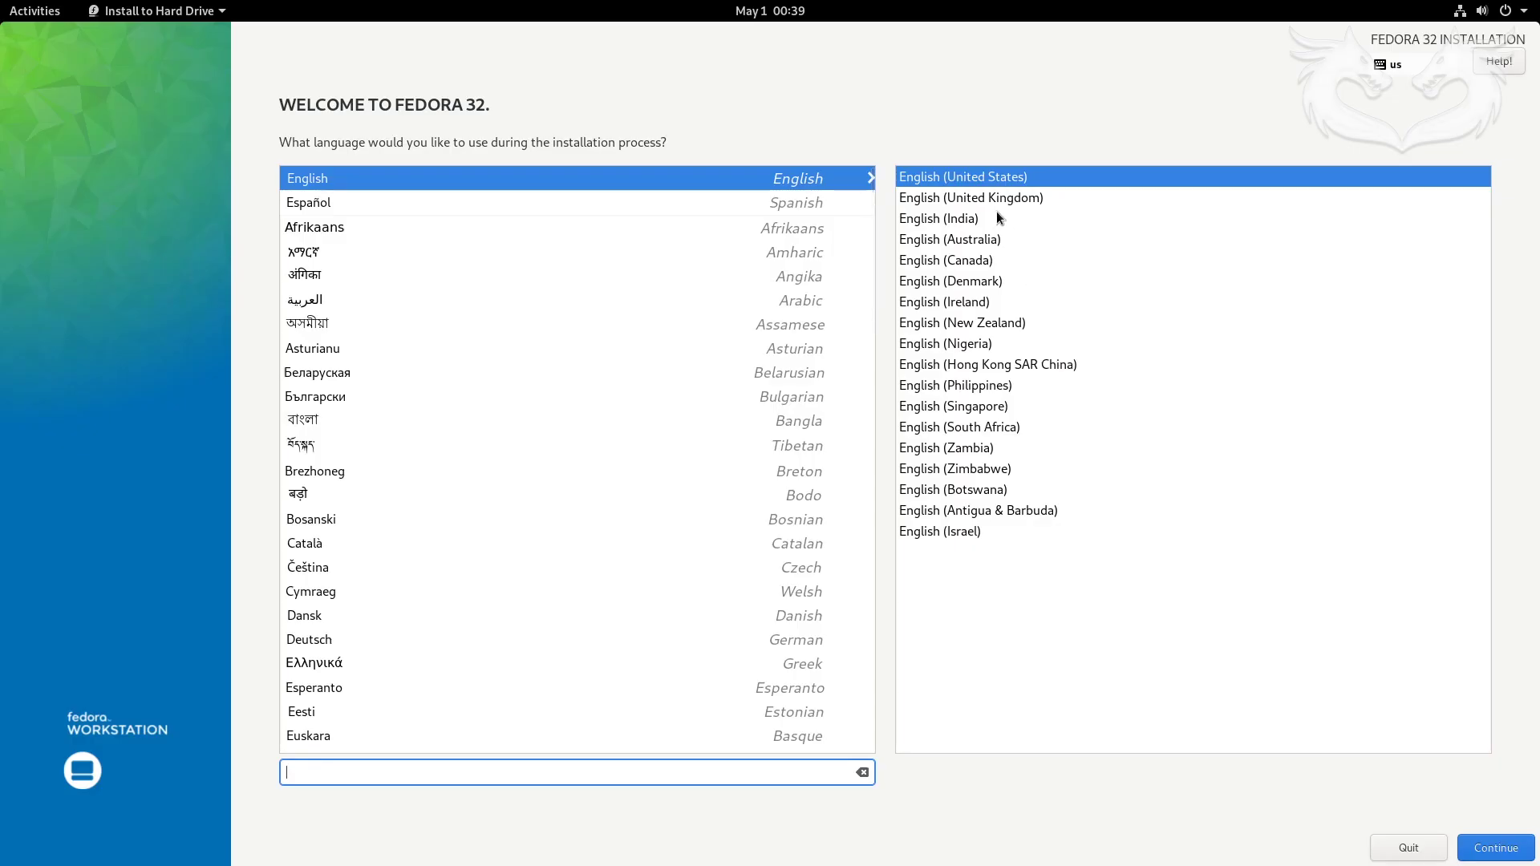
left_click(1494, 850)
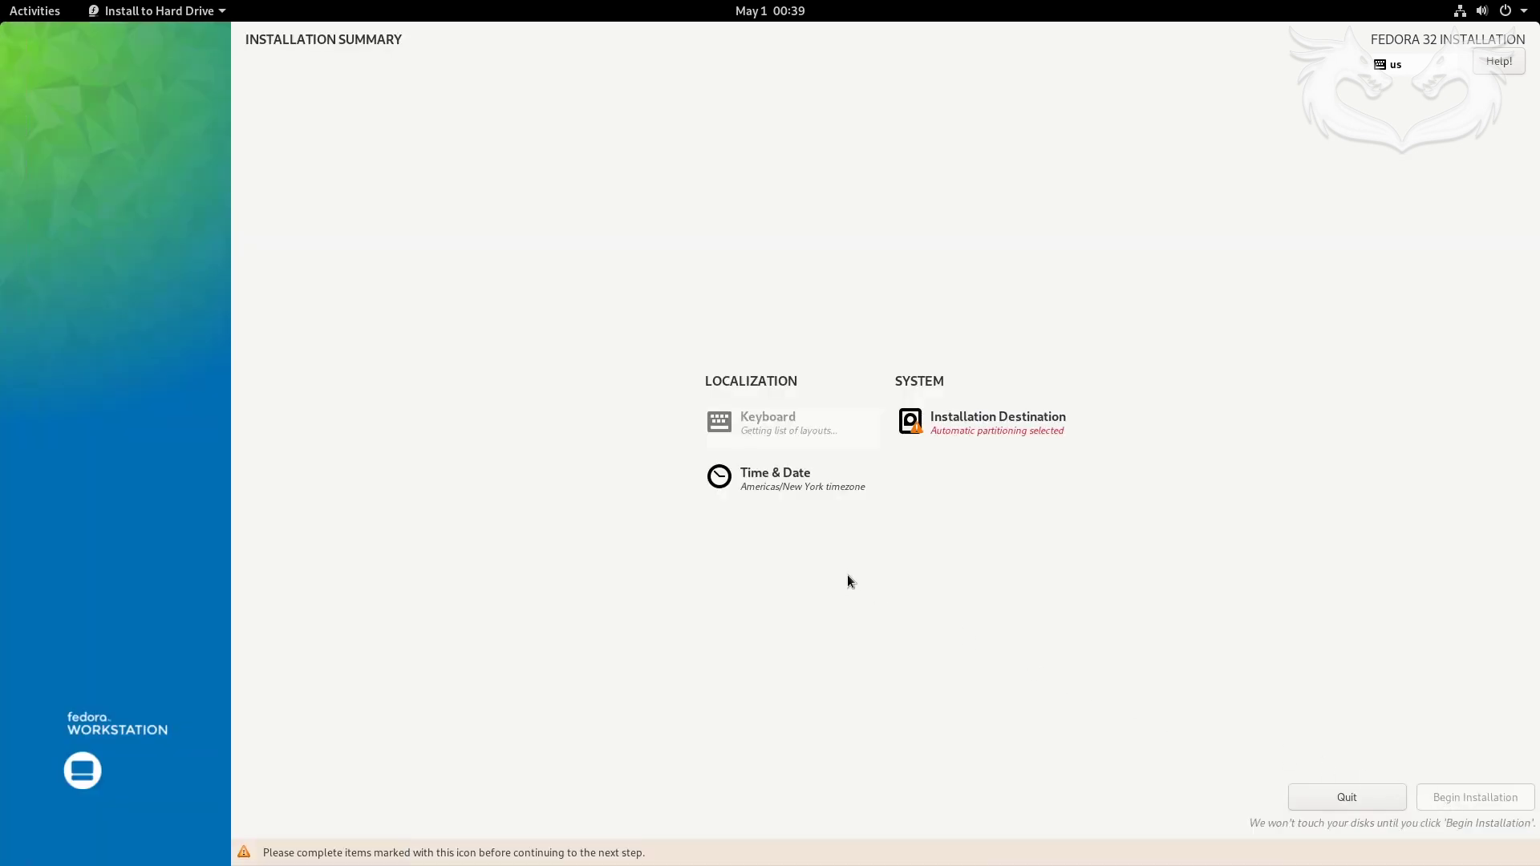
left_click(962, 424)
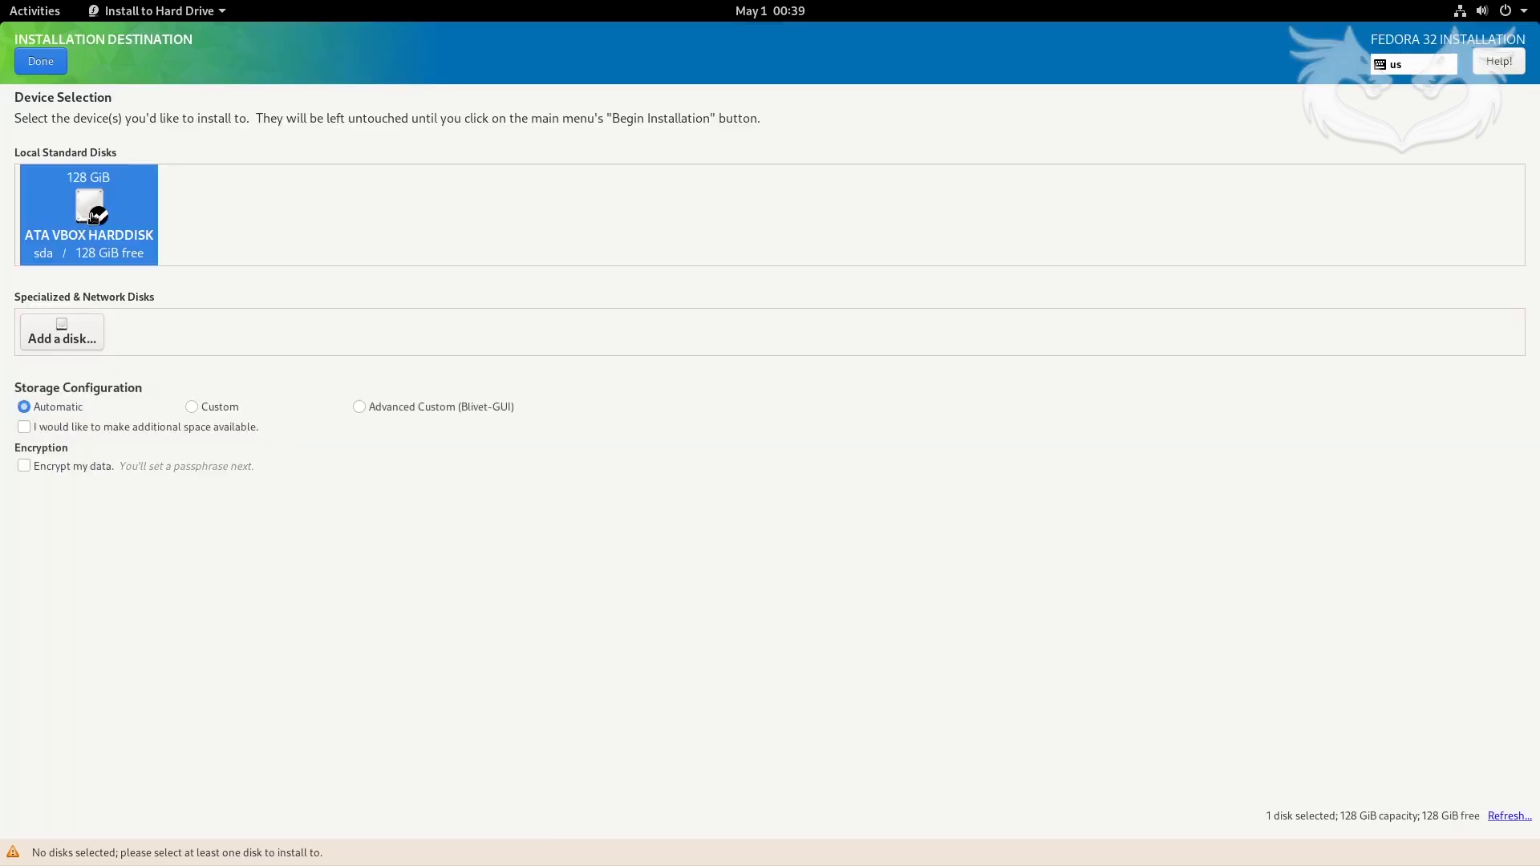
left_click(53, 65)
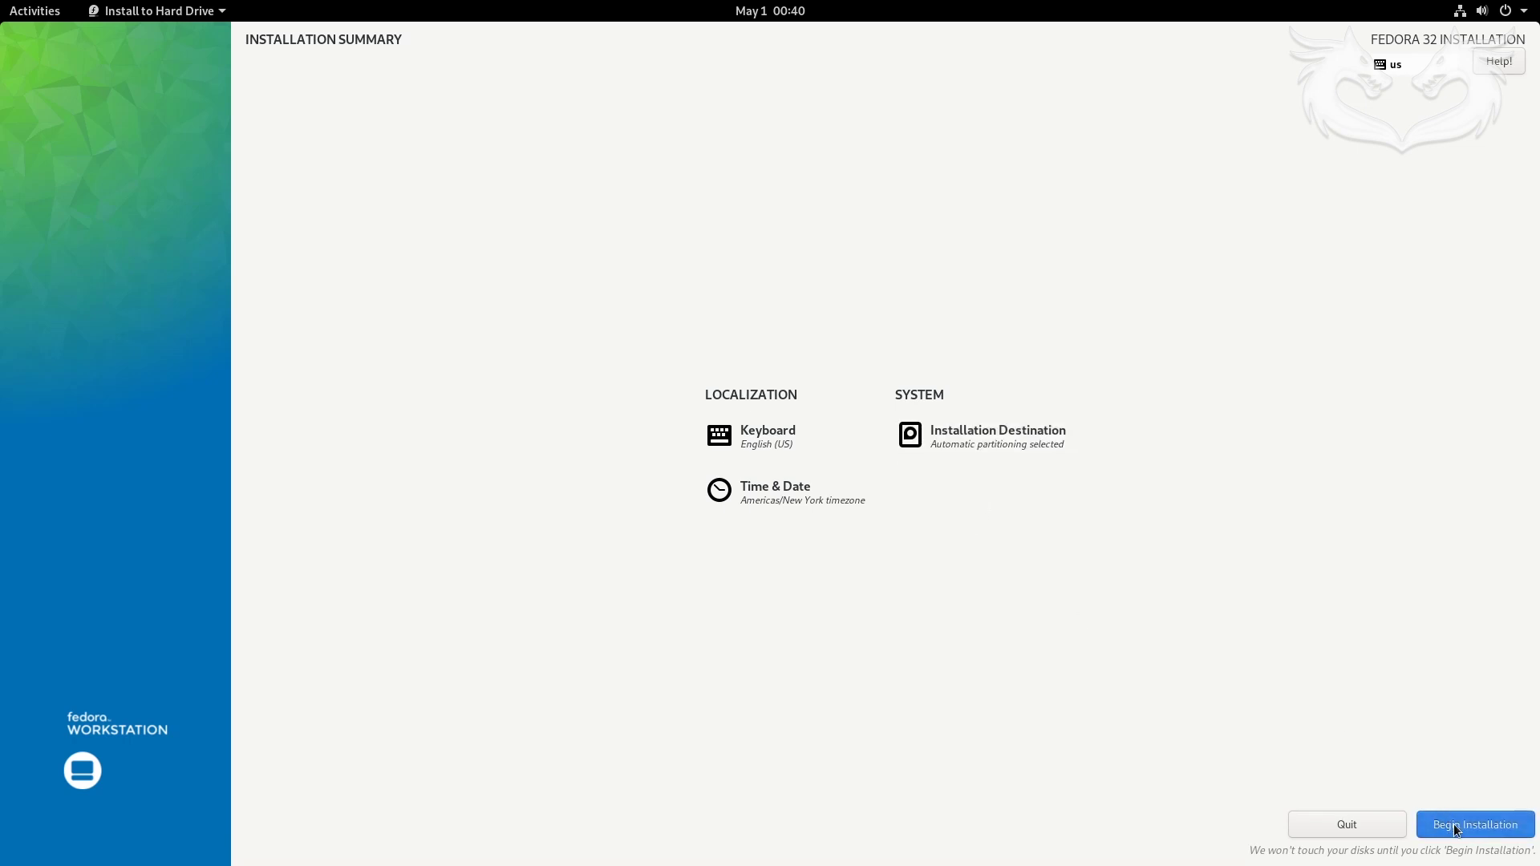
- Set the time zone to Americas/Phoenix and begin the Fedora 32 installation
left_click(760, 491)
left_click(262, 404)
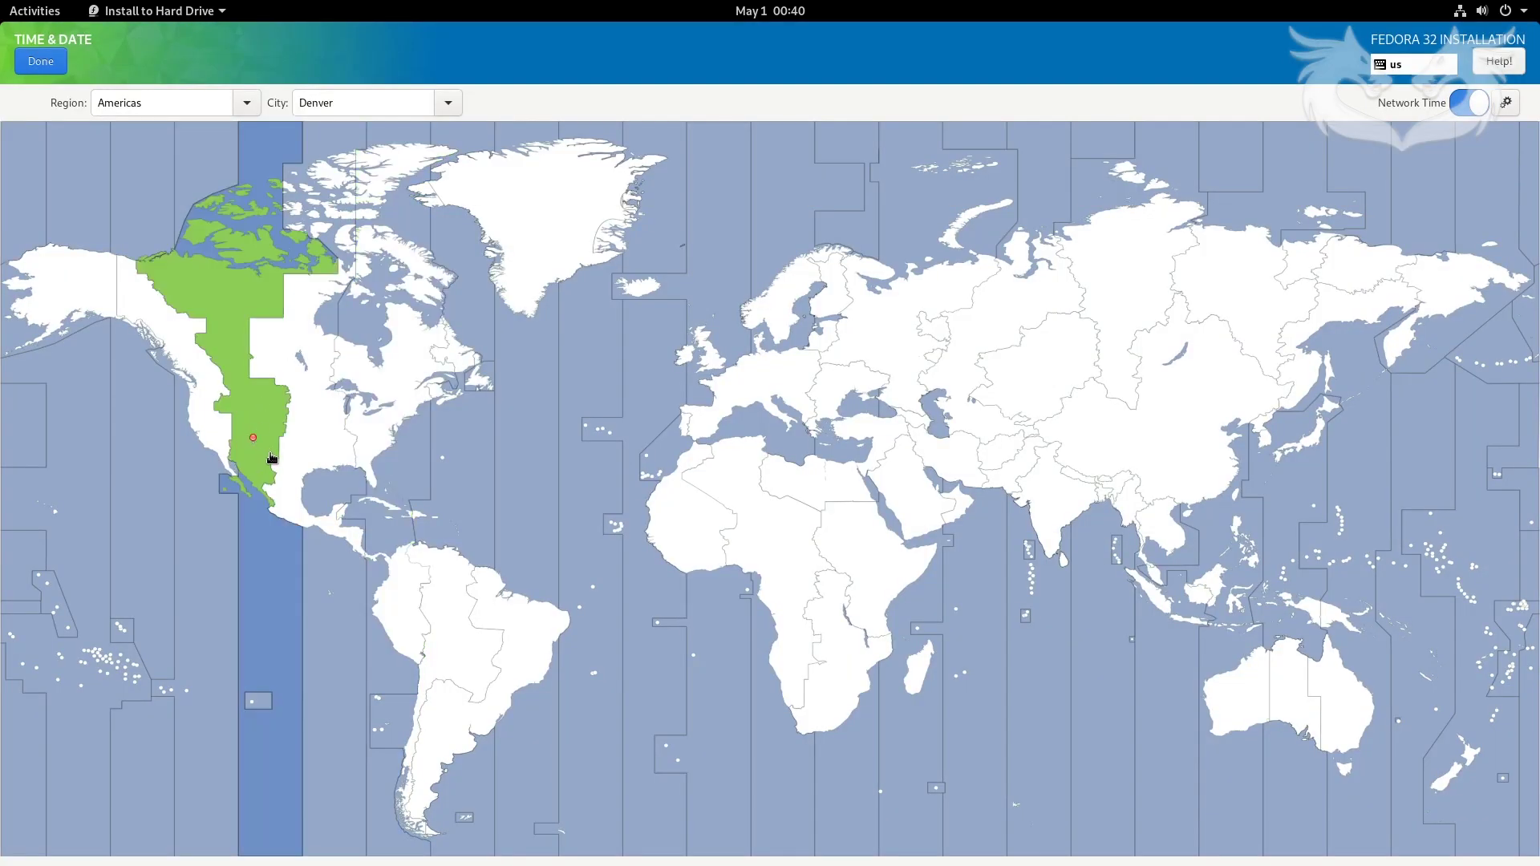
left_click(243, 451)
left_click(41, 67)
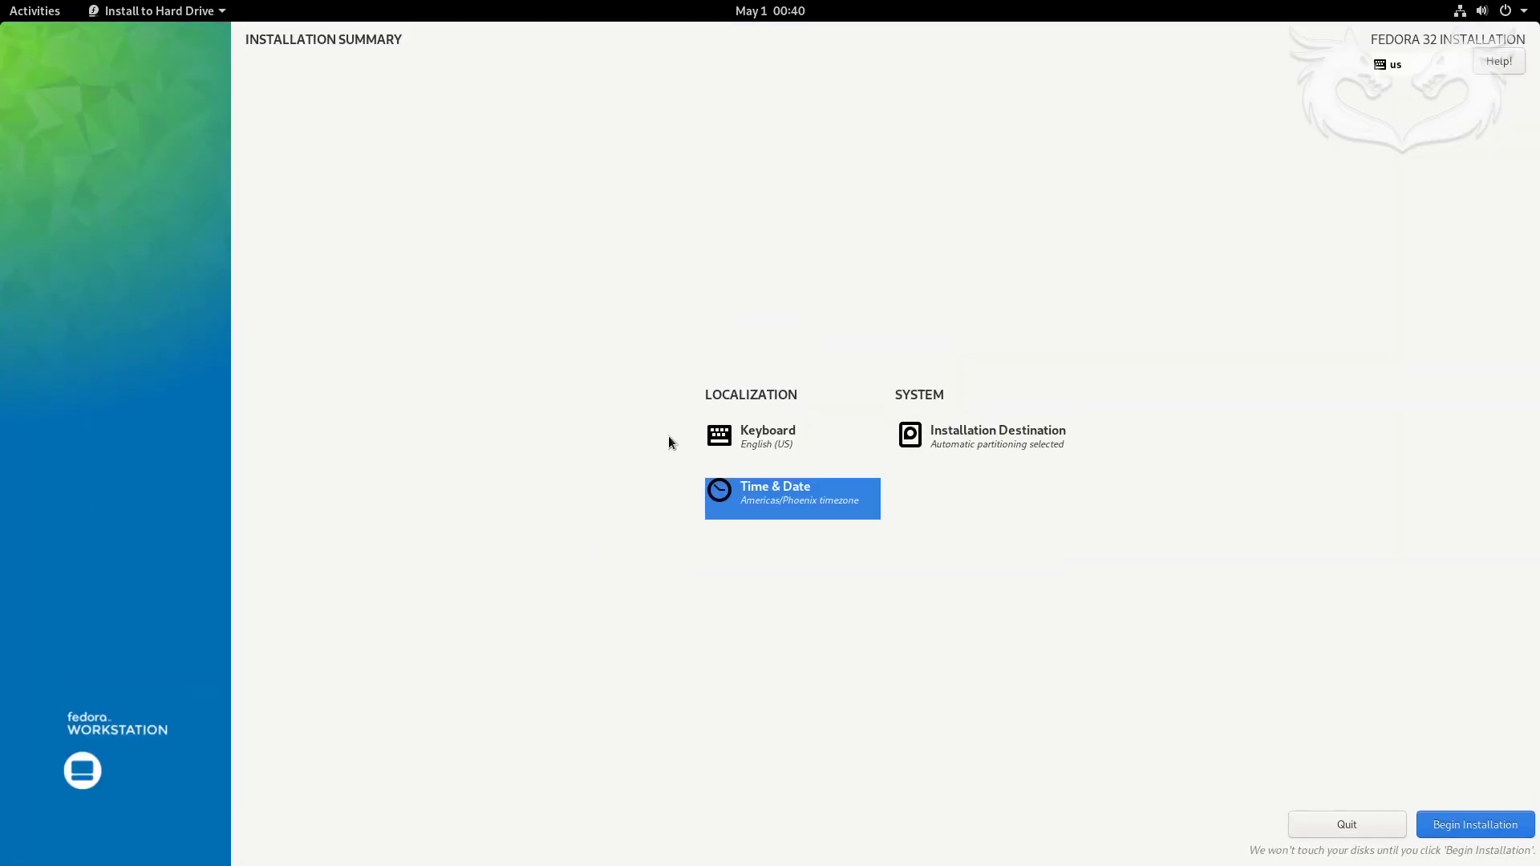
left_click(1480, 827)
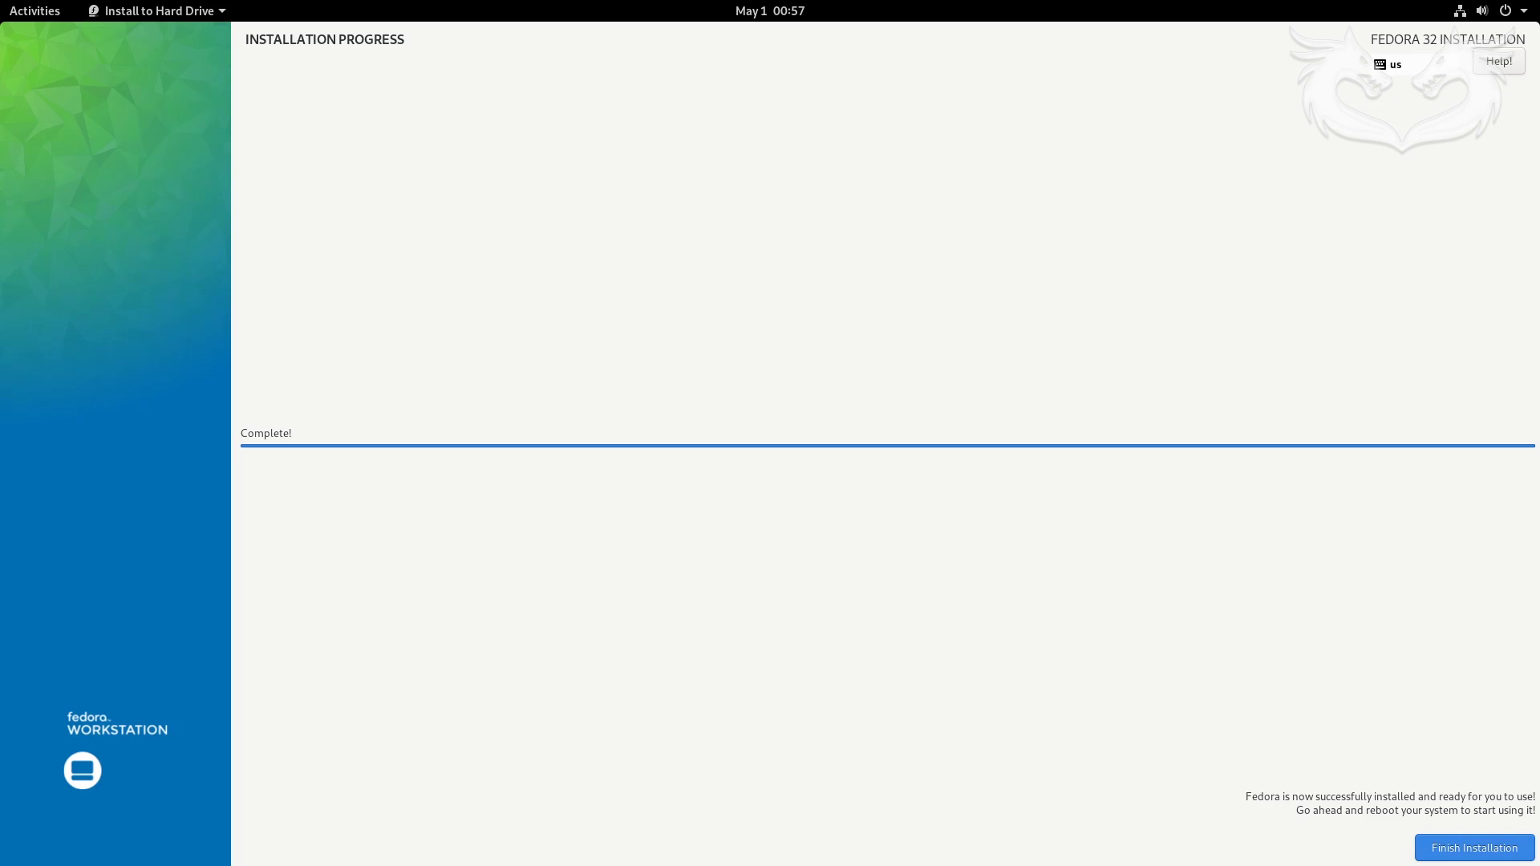
- Finish the installation and power off the computer from the system menu
left_click(1476, 857)
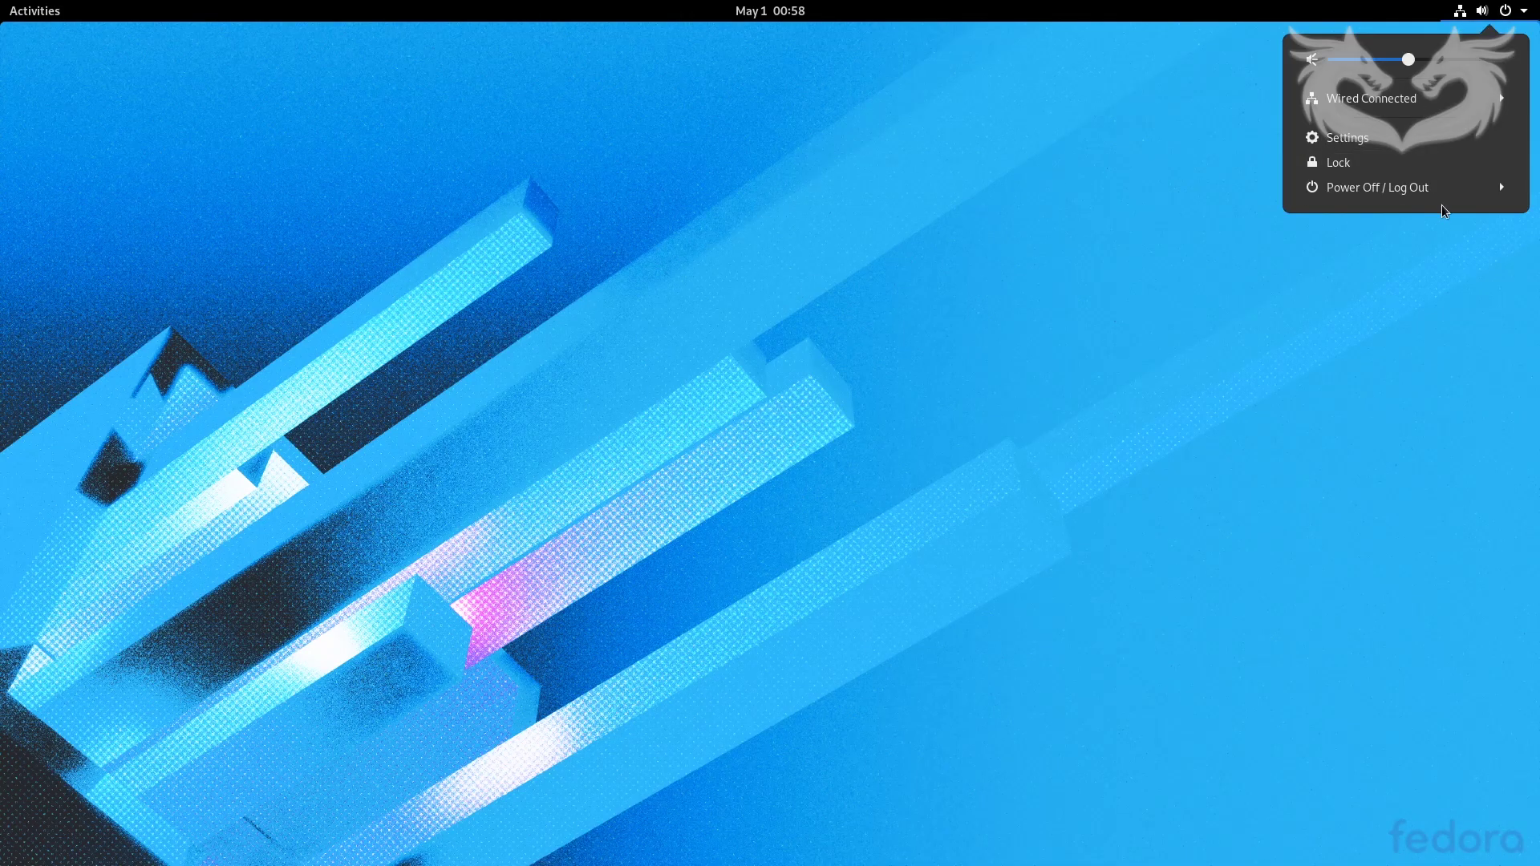
left_click(1379, 189)
left_click(1362, 279)
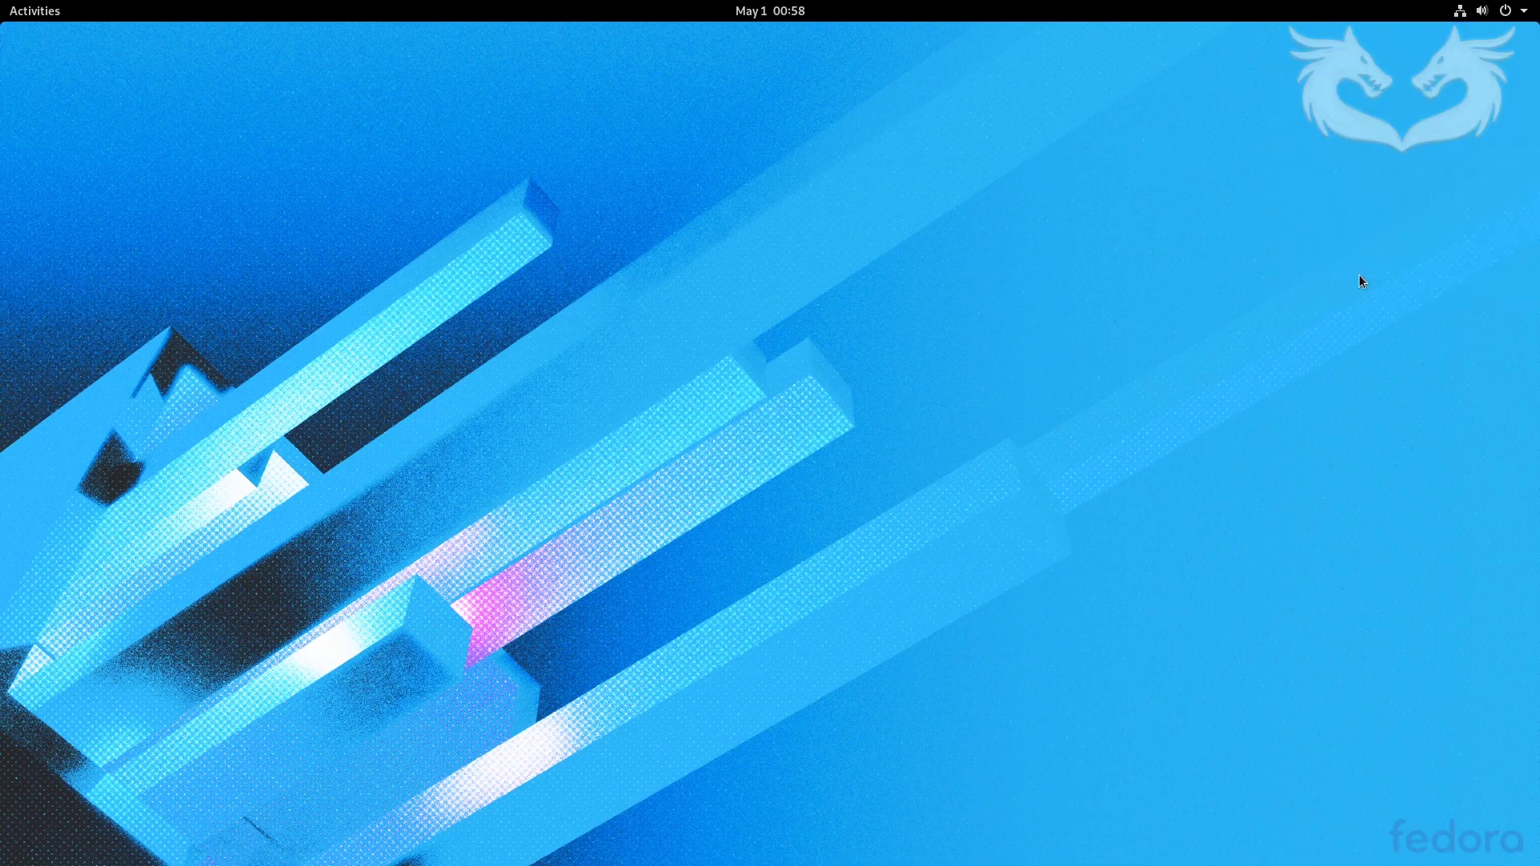
left_click(886, 490)
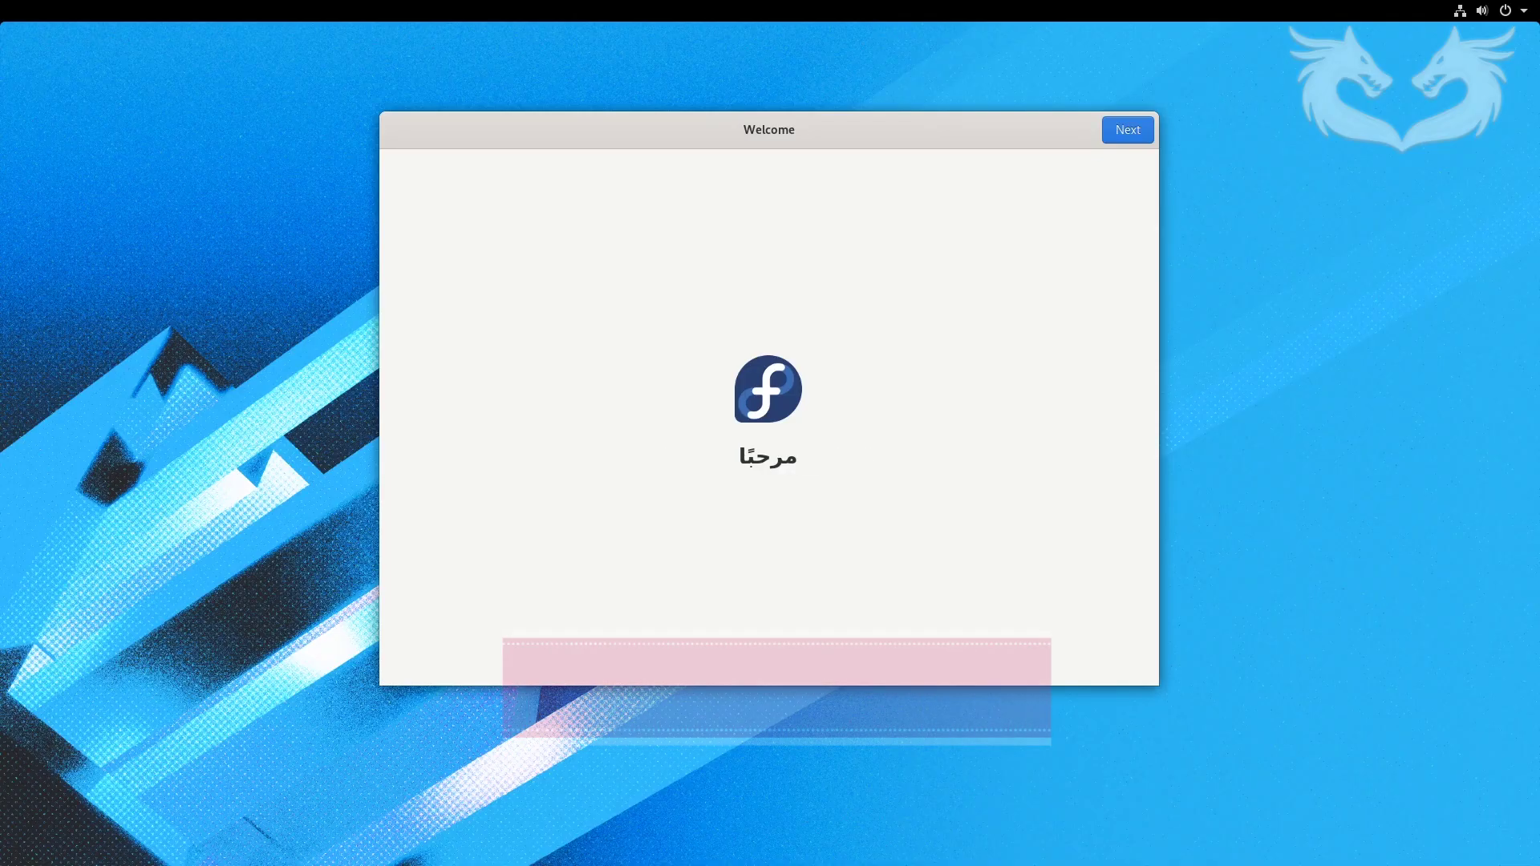
- Go through the Welcome, Privacy and Online Accounts pages with the default choices
left_click(1135, 133)
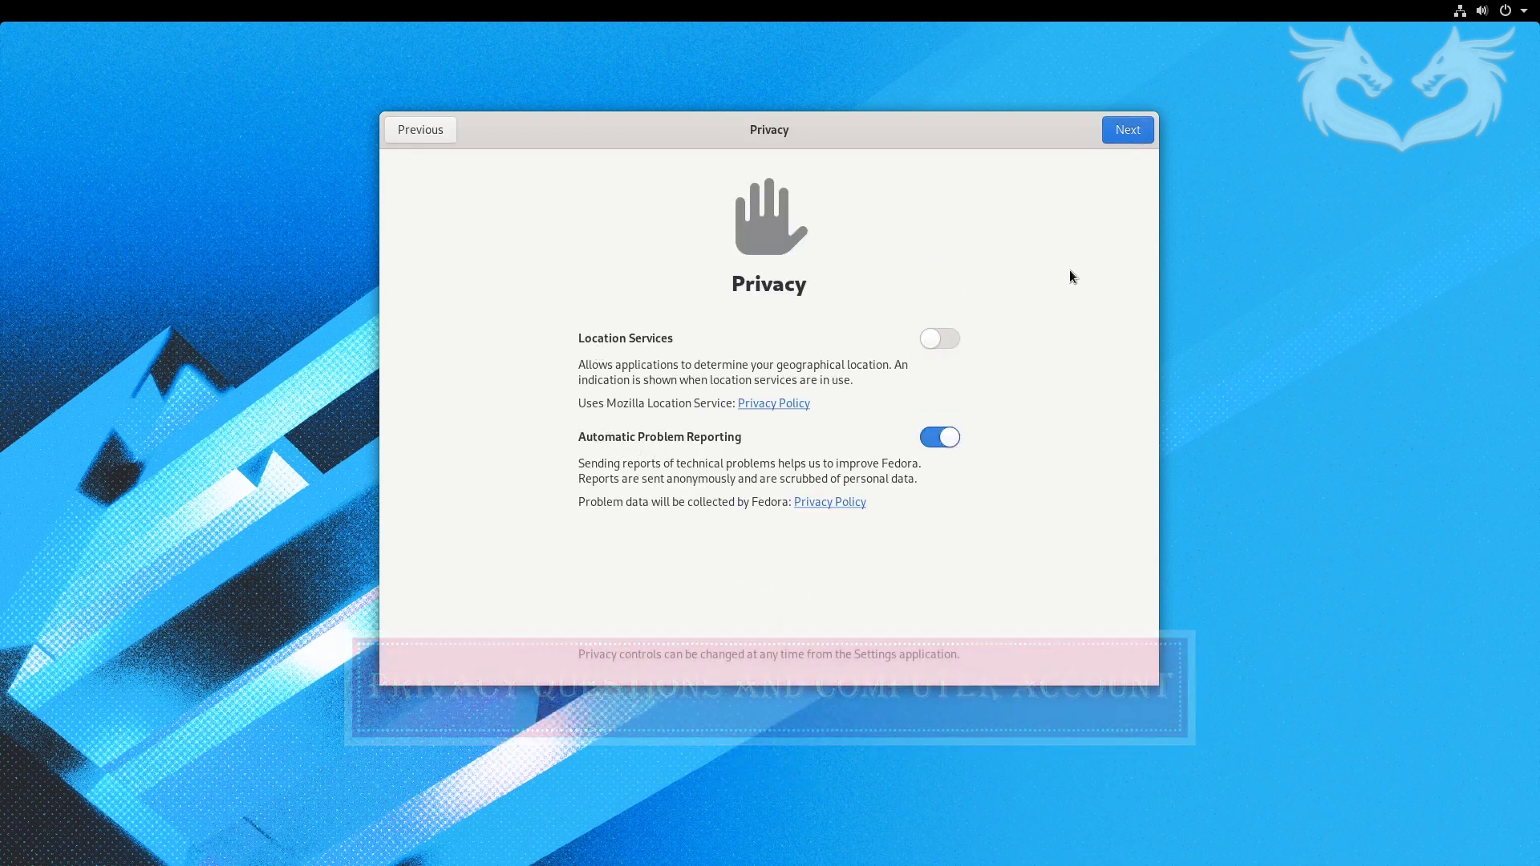
left_click(1131, 133)
left_click(1130, 133)
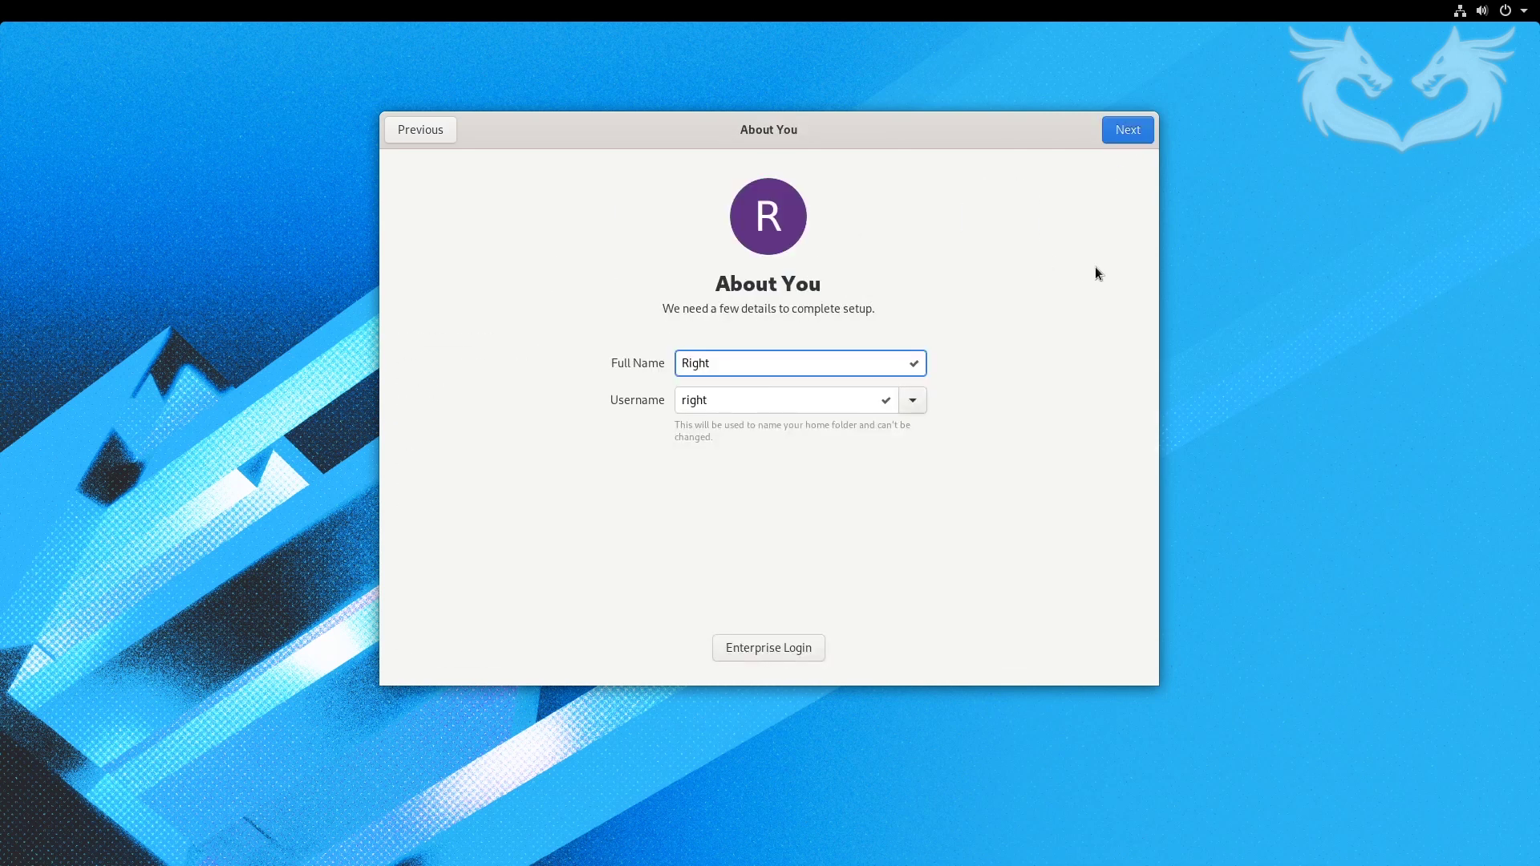
- Enter the user's full name, then type the account password
key("Return")
key("Tab")
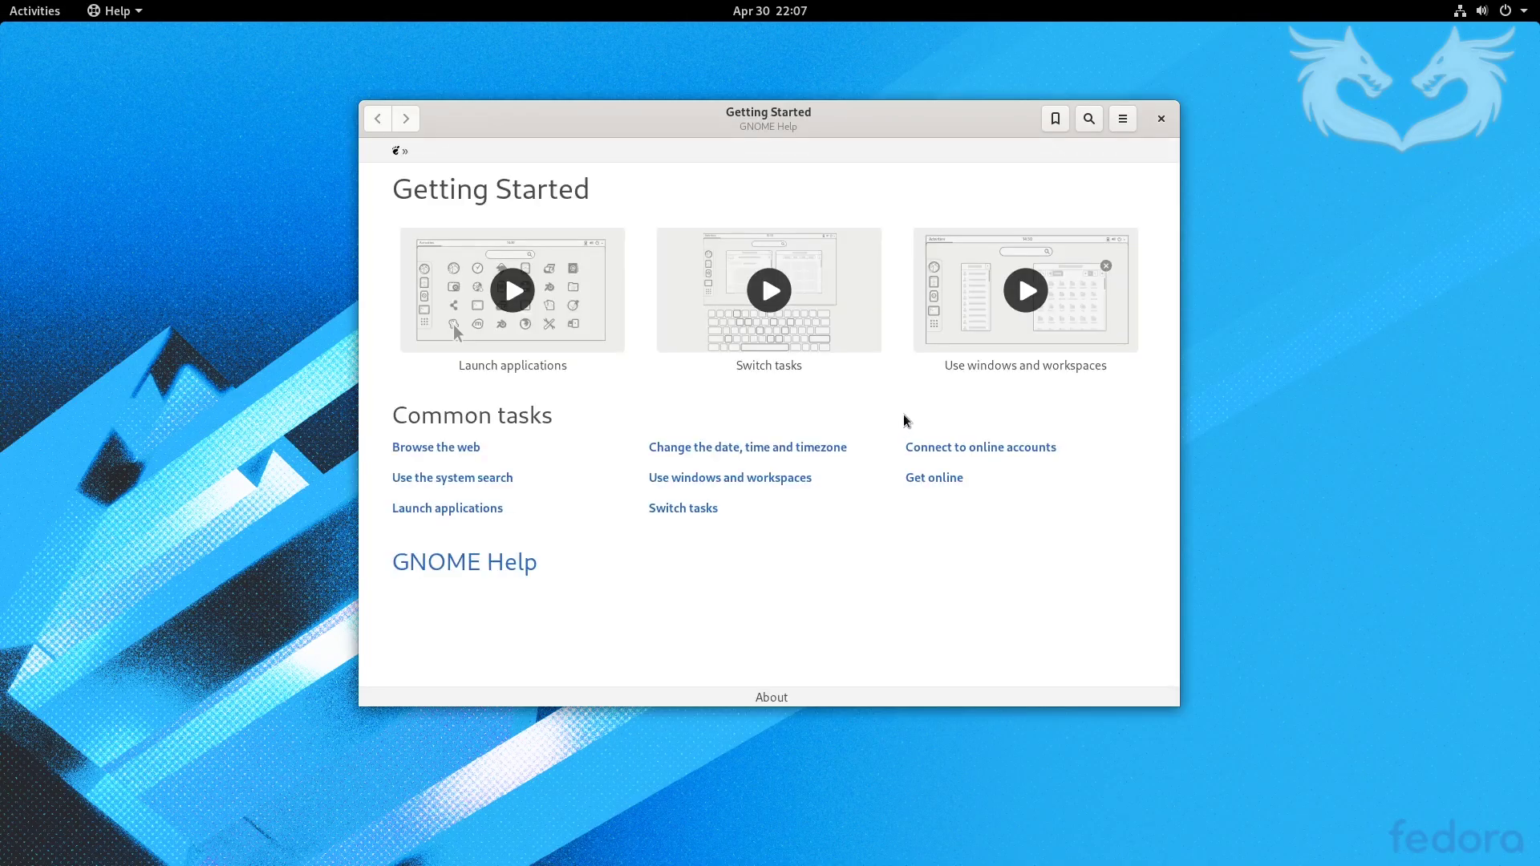
- Close GNOME Help, search 'tweaks', then install and launch GNOME Tweaks from Software
left_click(1161, 119)
left_click(35, 11)
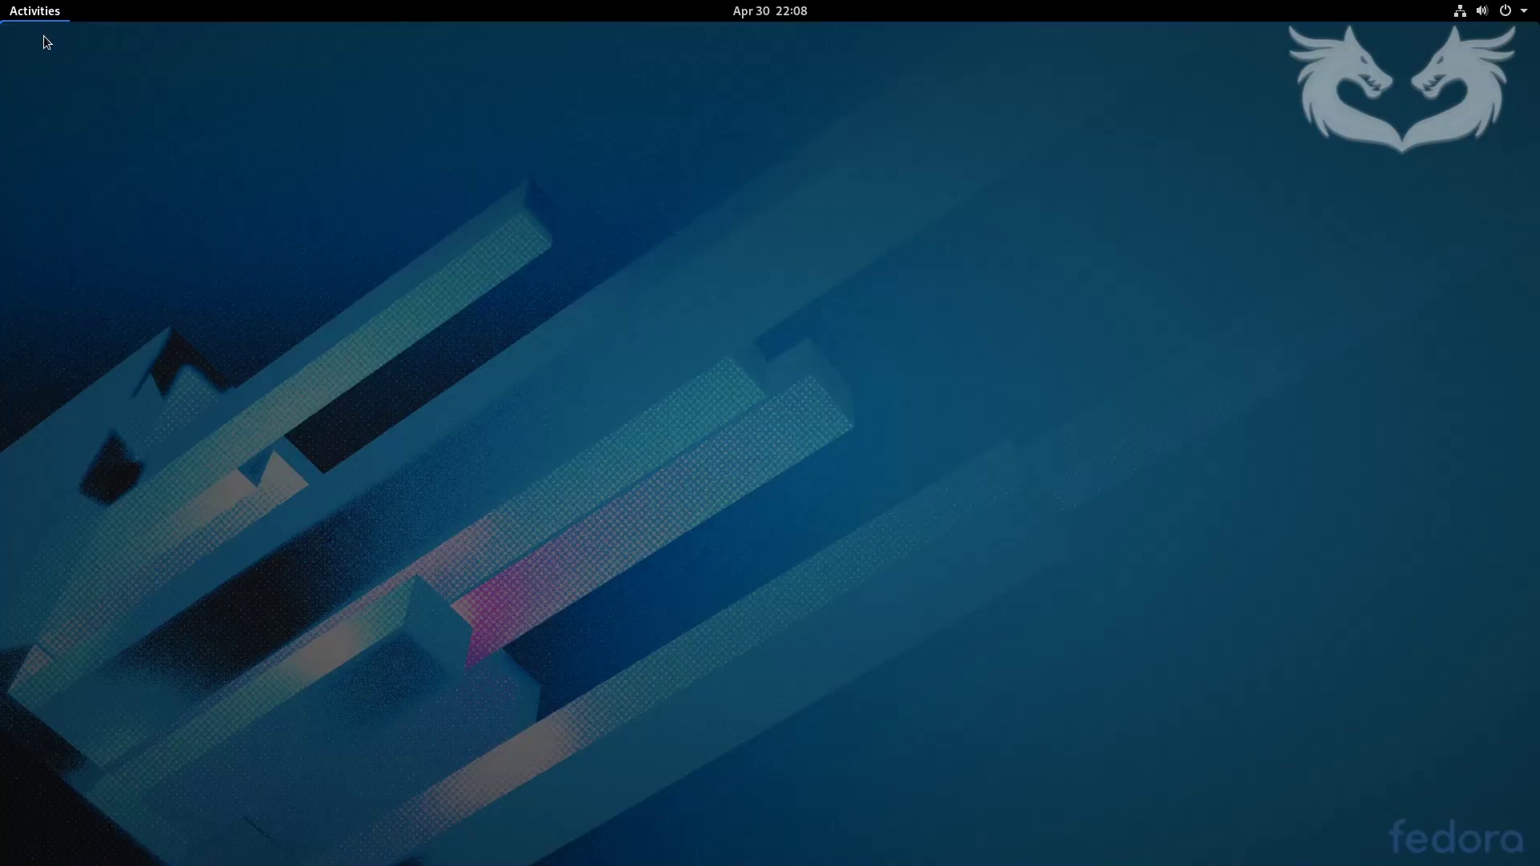
type("t")
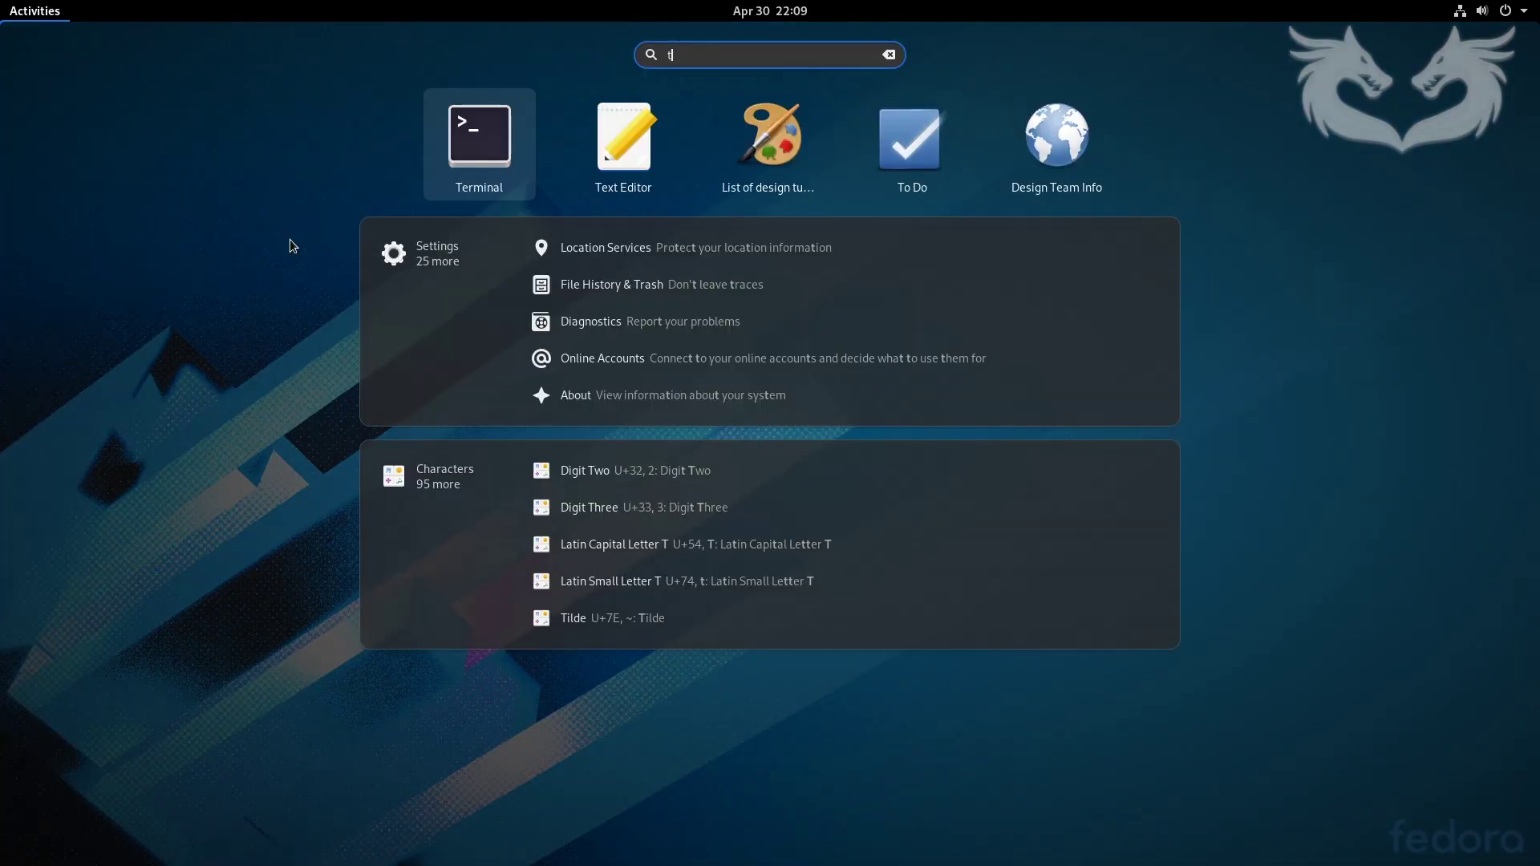
type("w")
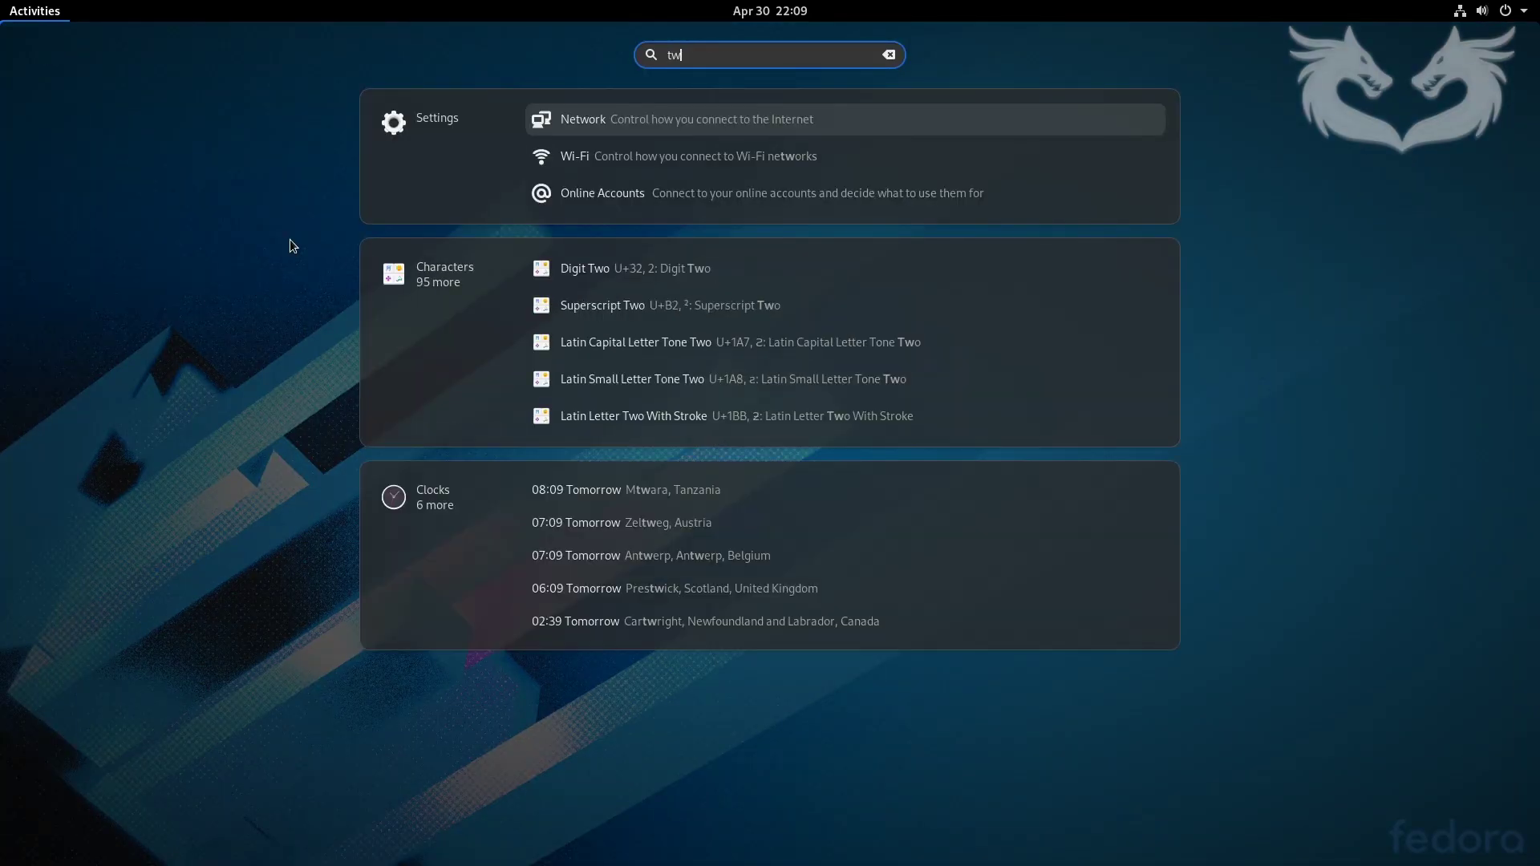
type("ea")
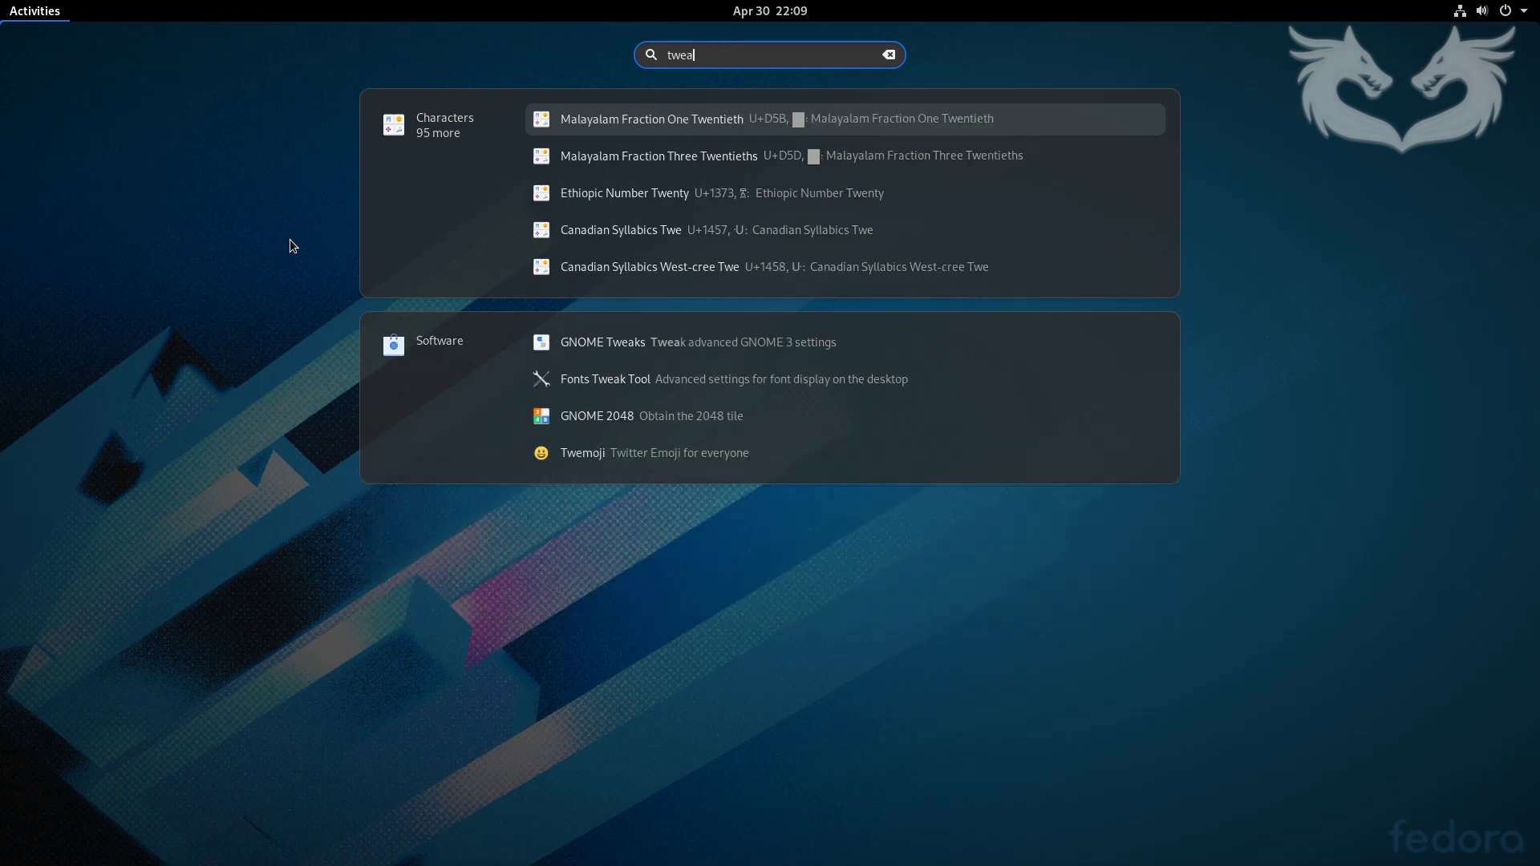
type("ks")
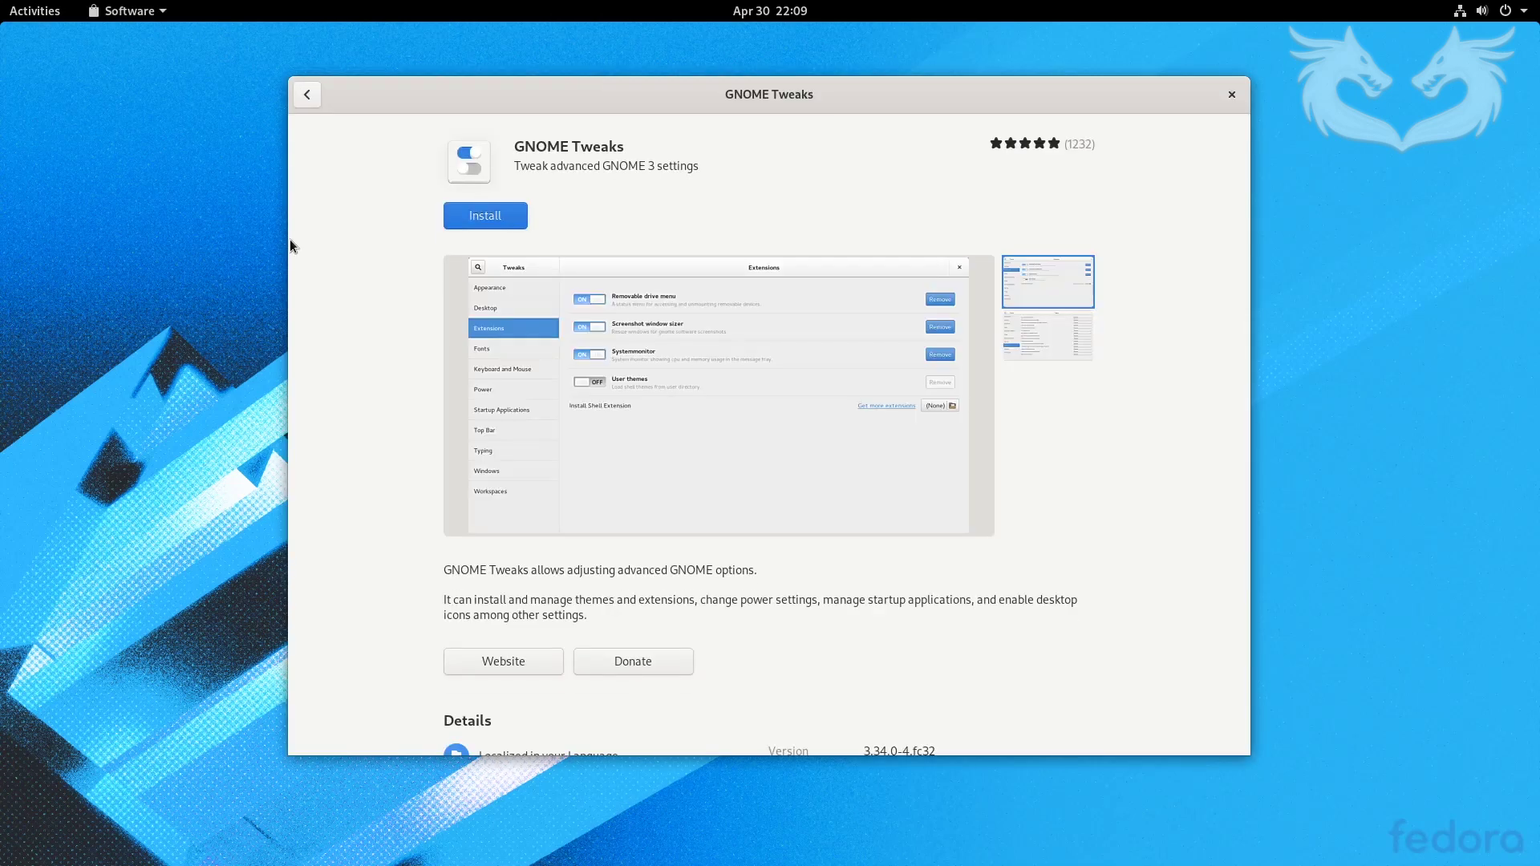
left_click(484, 219)
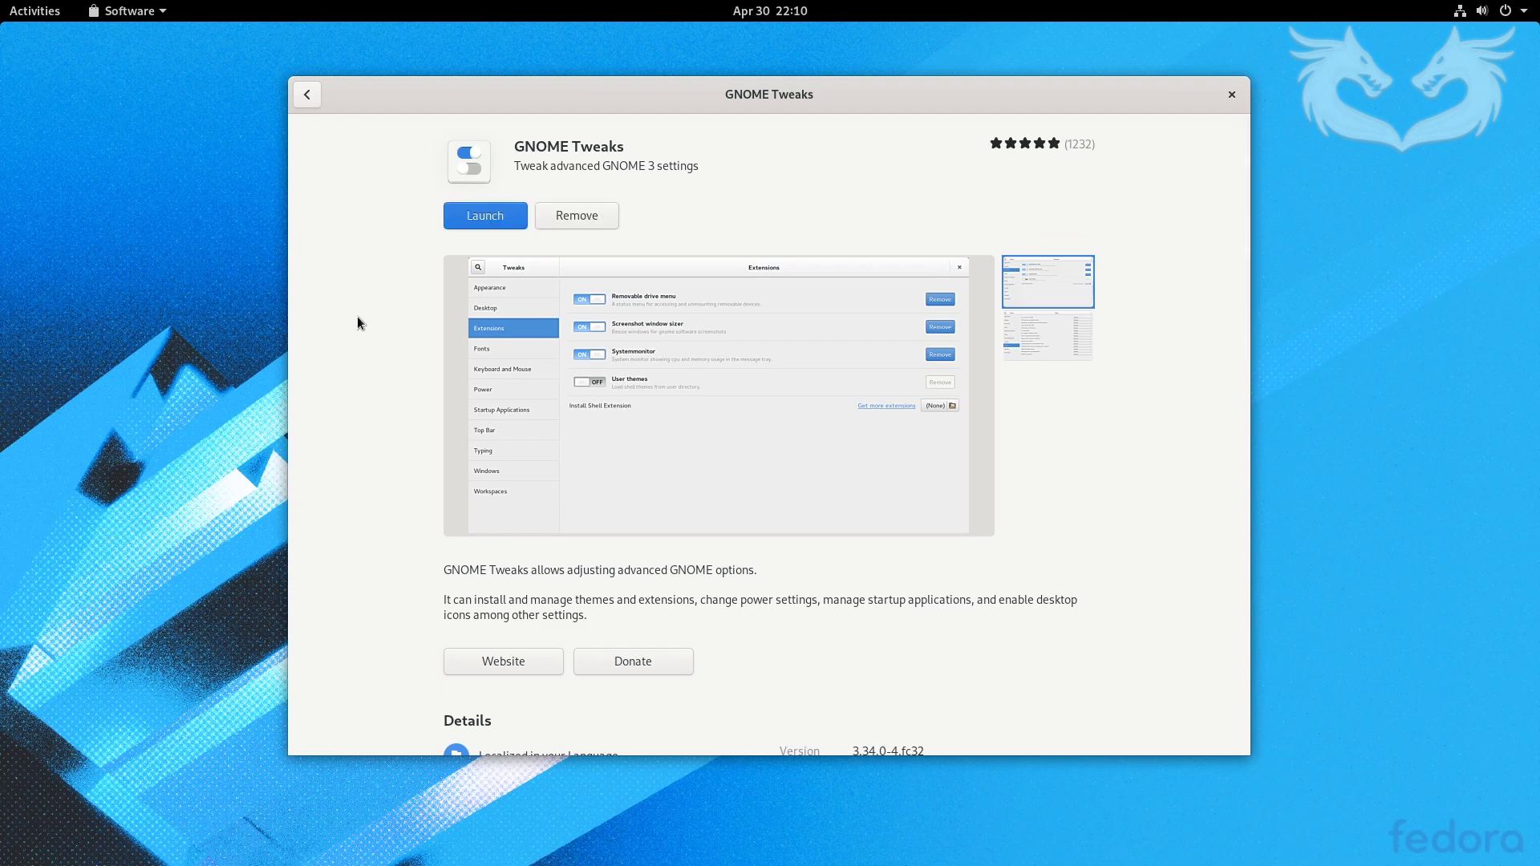
left_click(479, 223)
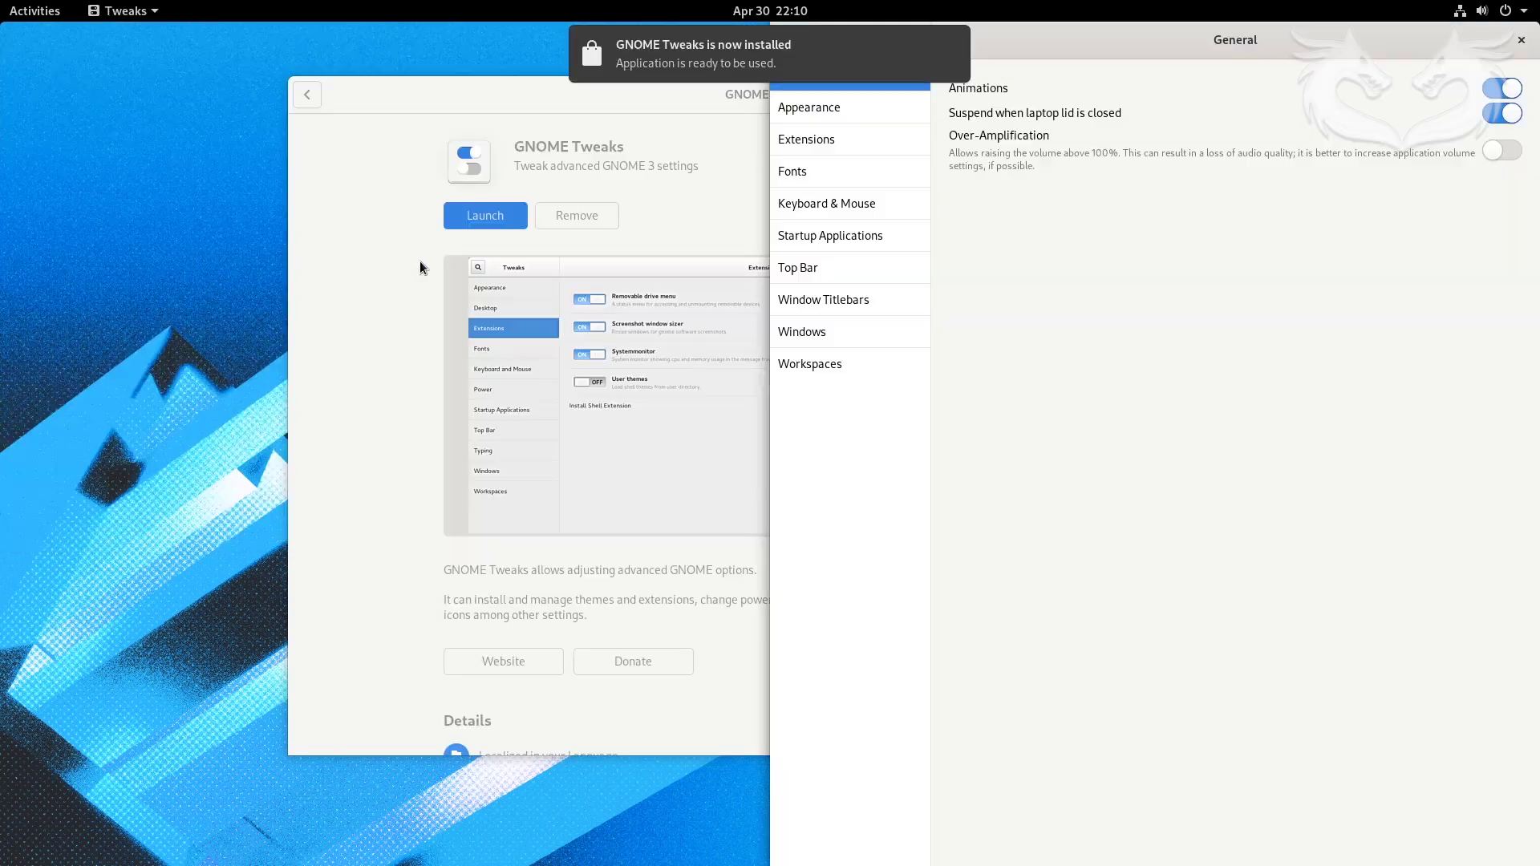
- Quit the Software window and restore Tweaks to a centred floating window
left_click(420, 267)
key("super+Left")
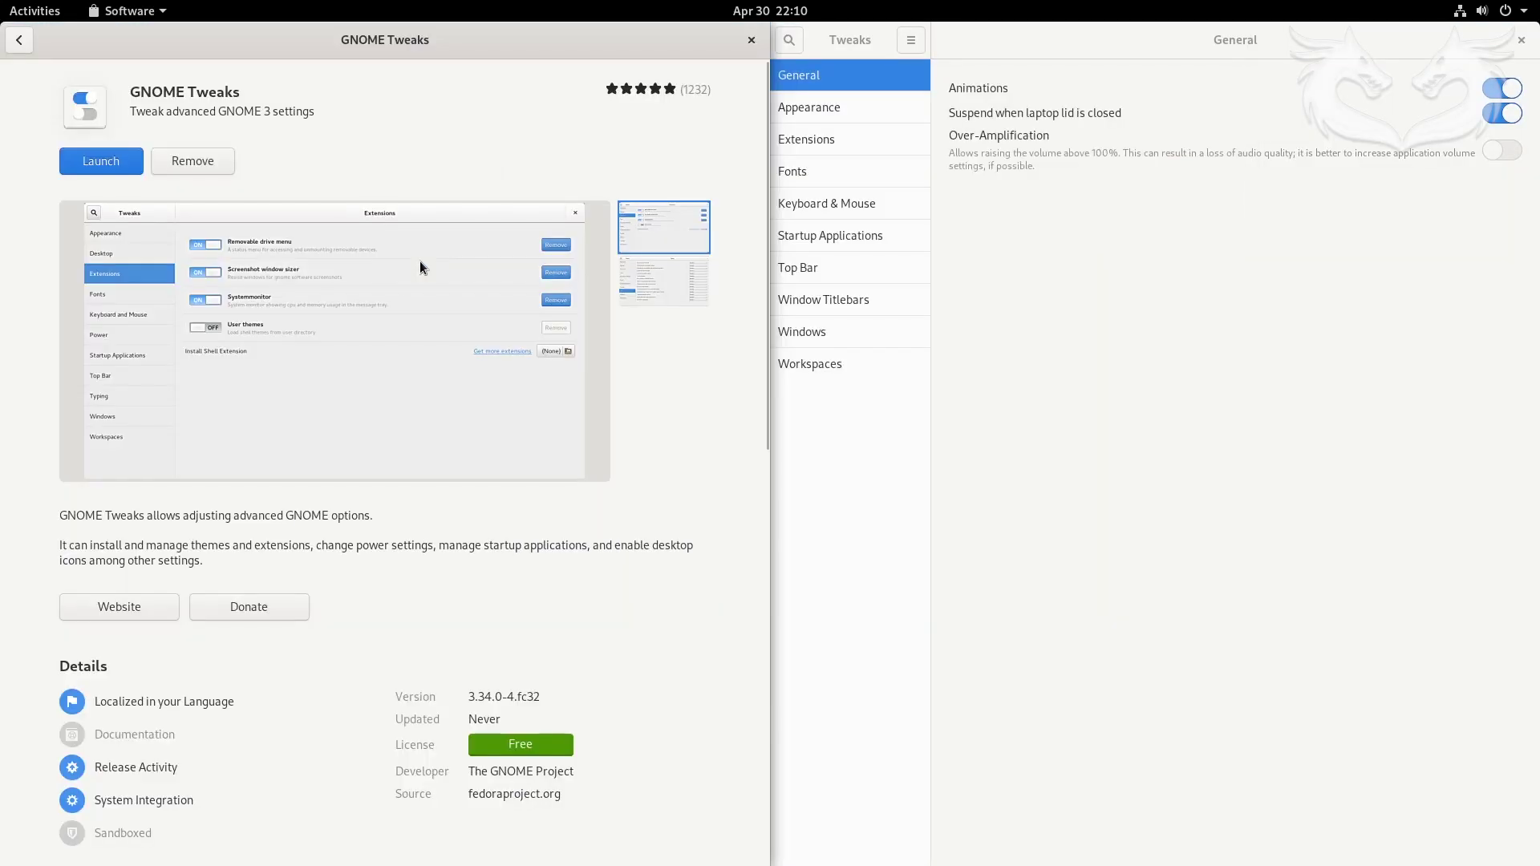
key("ctrl+q")
key("super+Down")
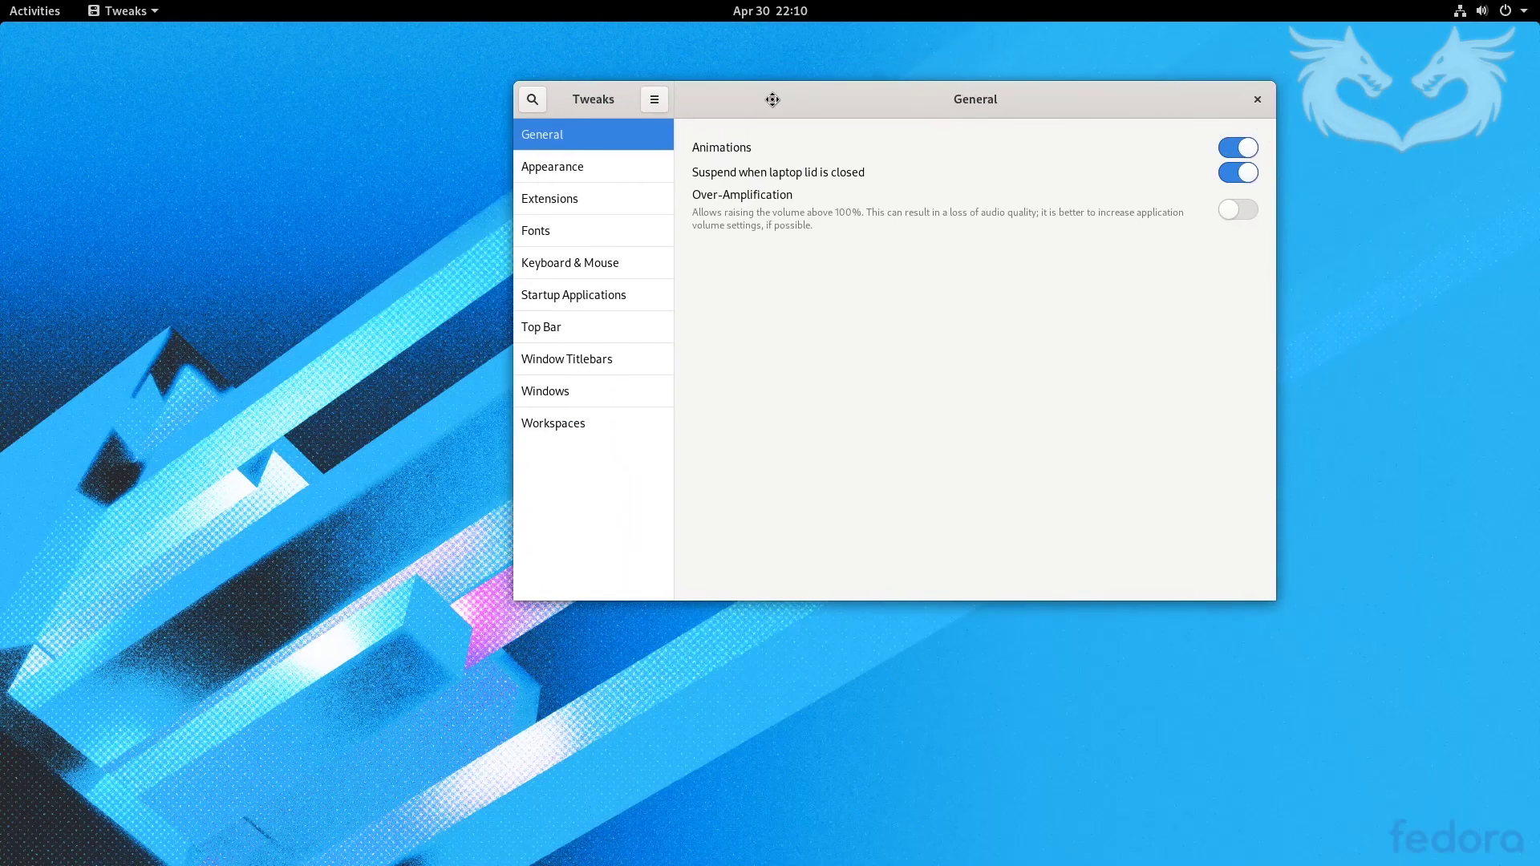
- Turn on the Maximize and Minimize buttons under Window Titlebars
left_click(393, 388)
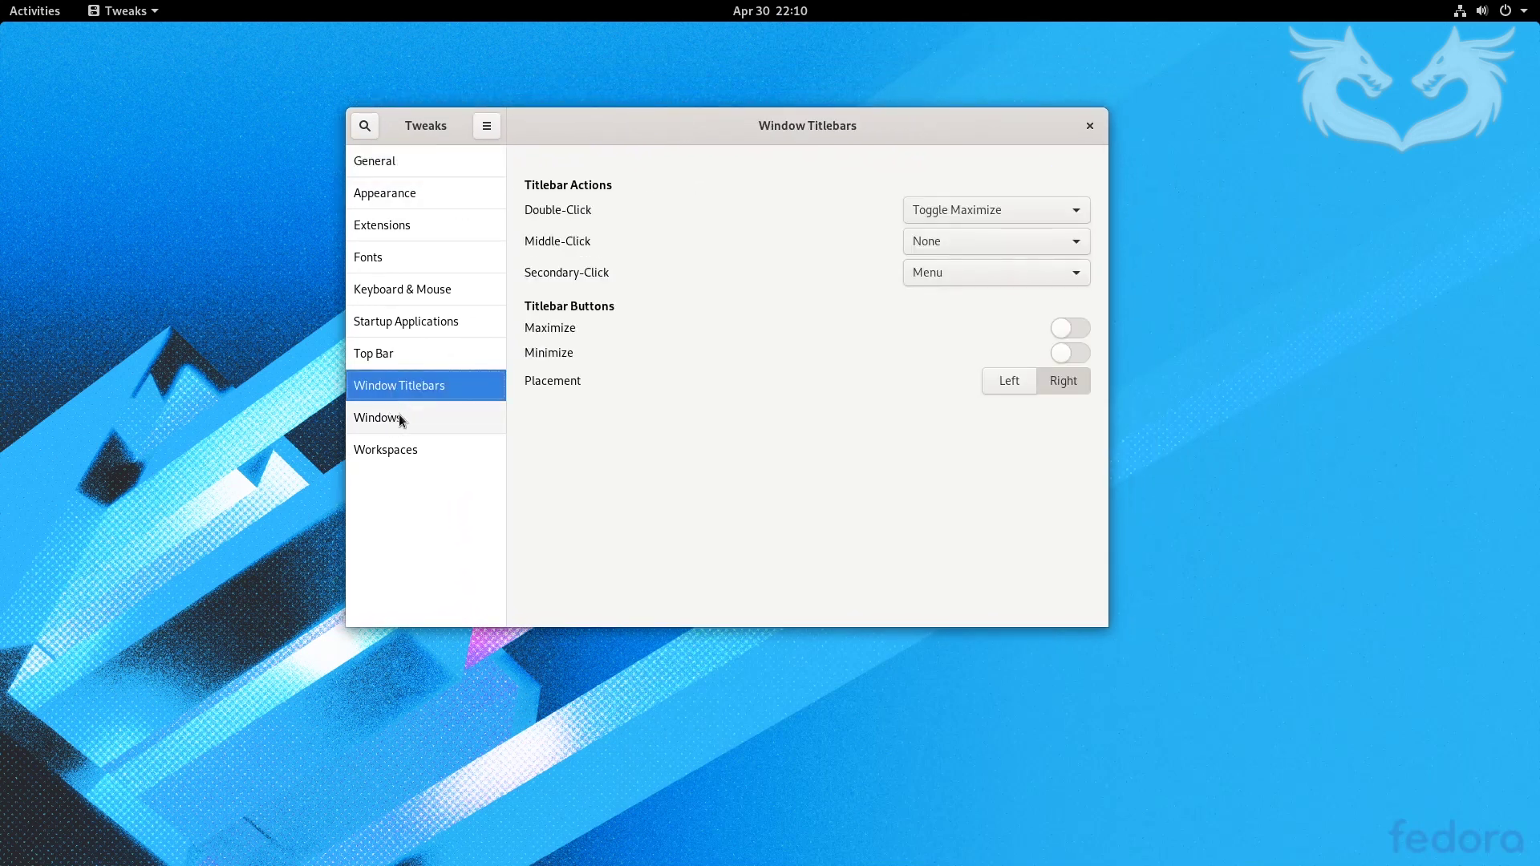
left_click(1083, 330)
left_click(1080, 351)
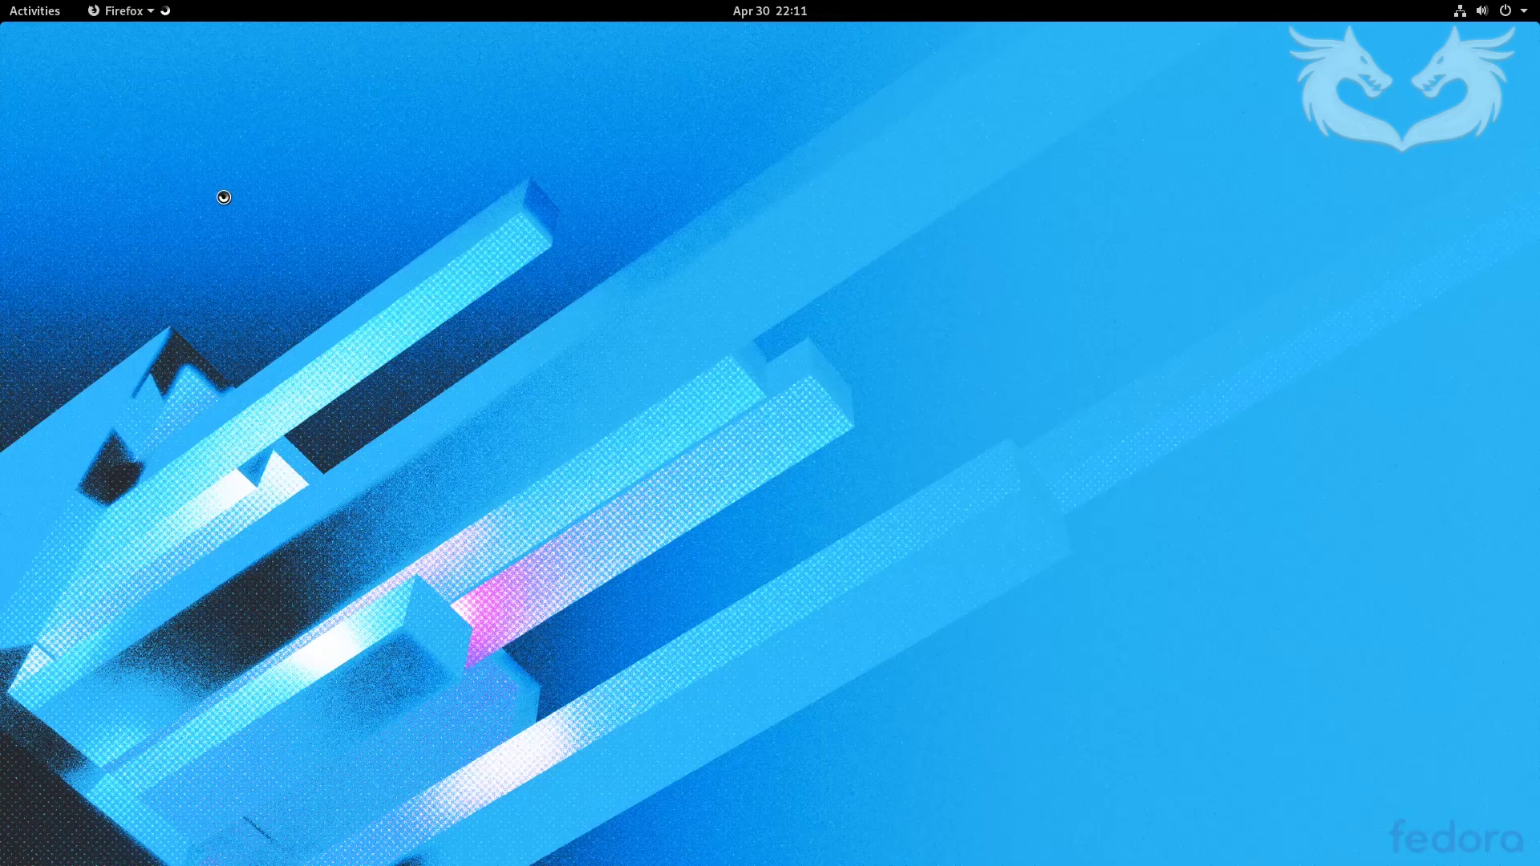
- Launch Firefox and search 'tw' in the overview to bring up Tweaks
left_click(43, 16)
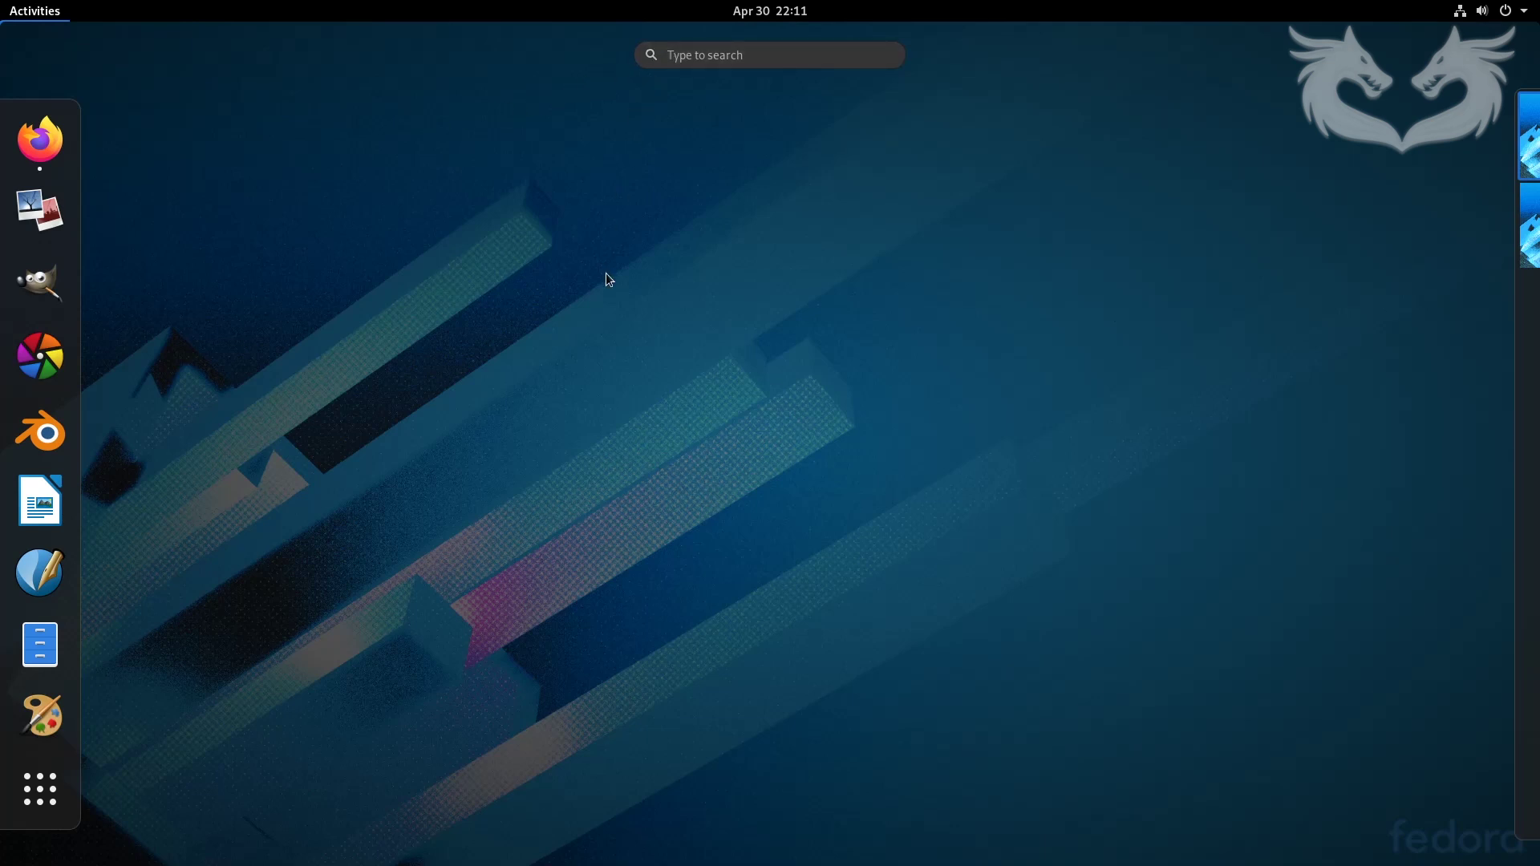
type("tw")
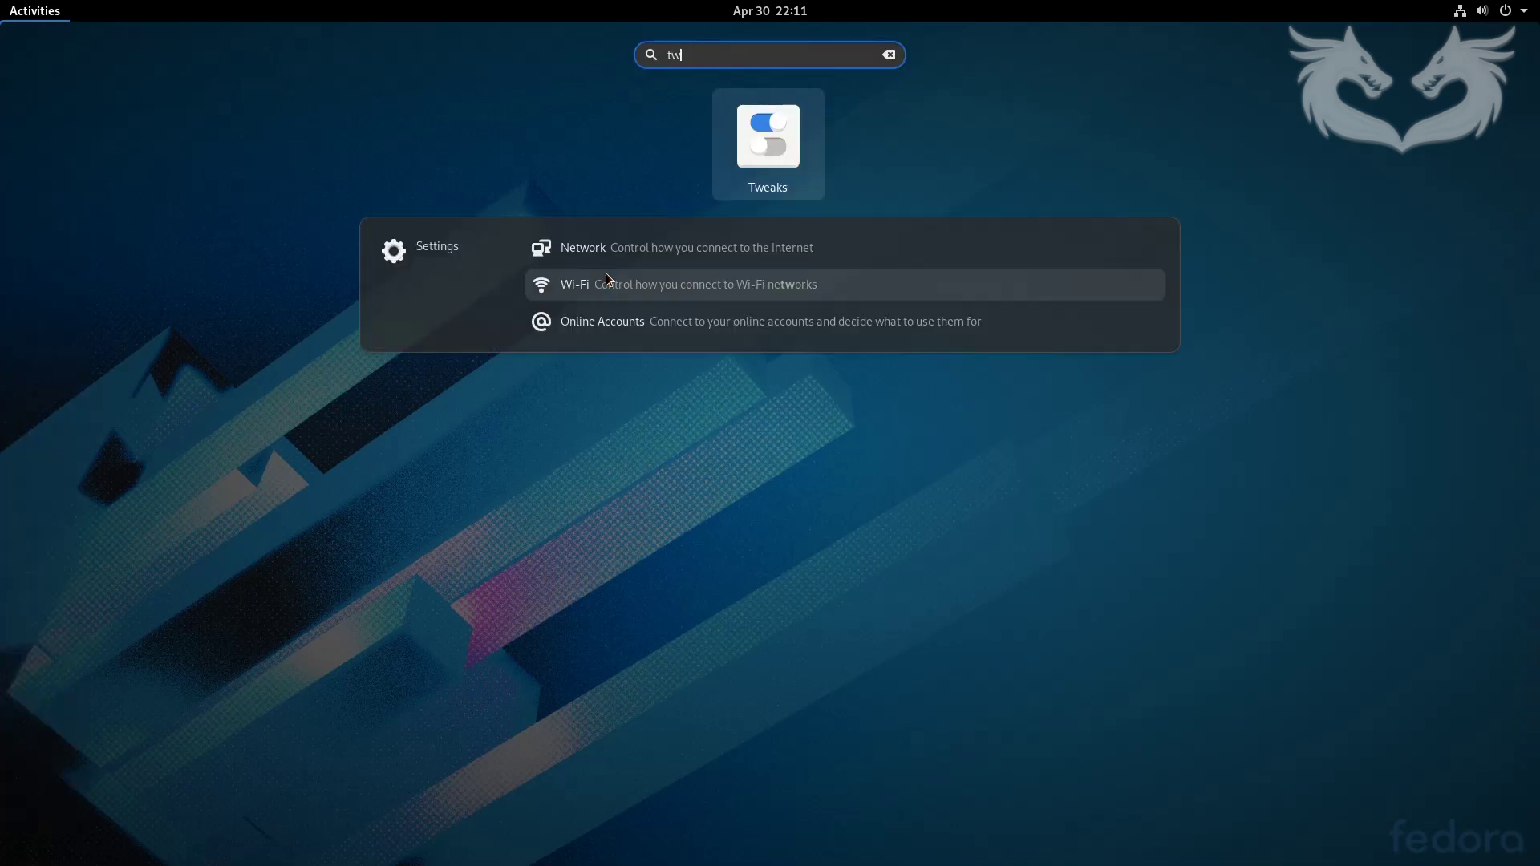
key("Escape")
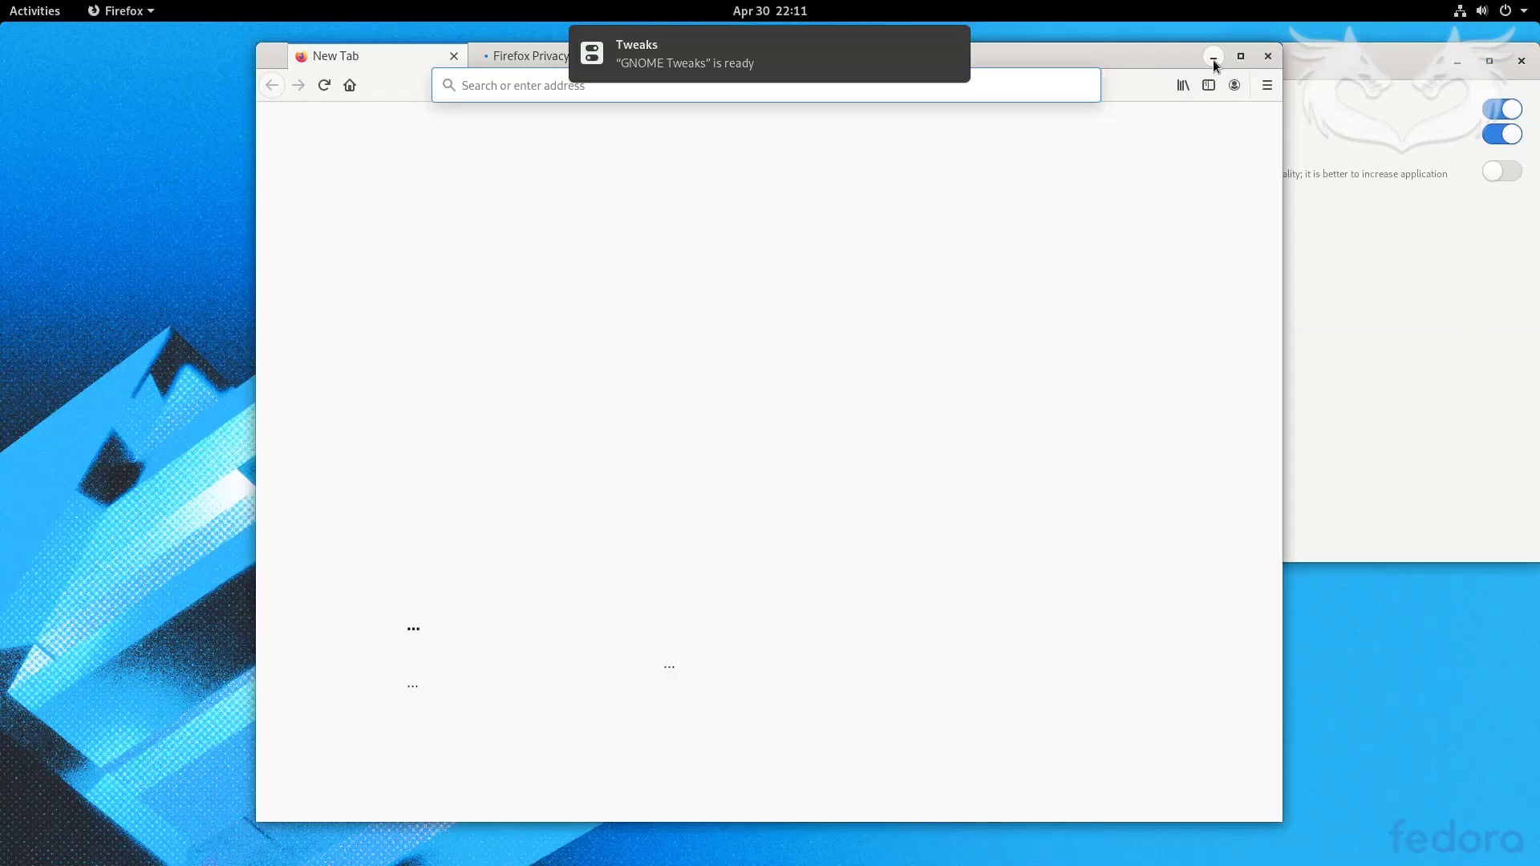
- Minimize Firefox and move the Tweaks window to the desktop centre
left_click(1214, 58)
left_click_drag(1168, 64, 765, 153)
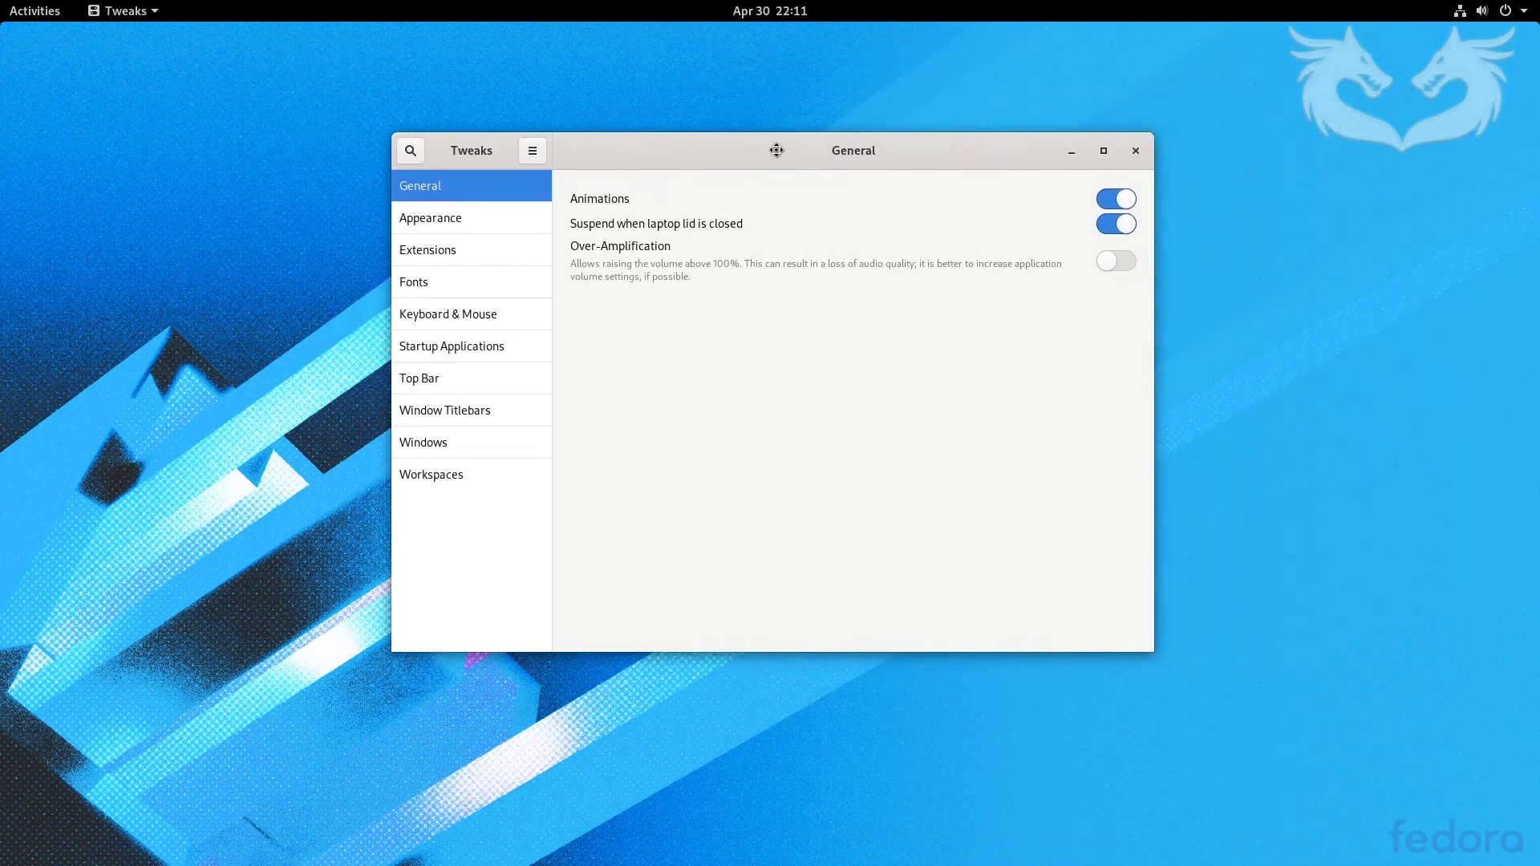
left_click(446, 215)
- Set the Applications theme to Adwaita-dark, keeping the Adwaita cursor theme
left_click(1103, 237)
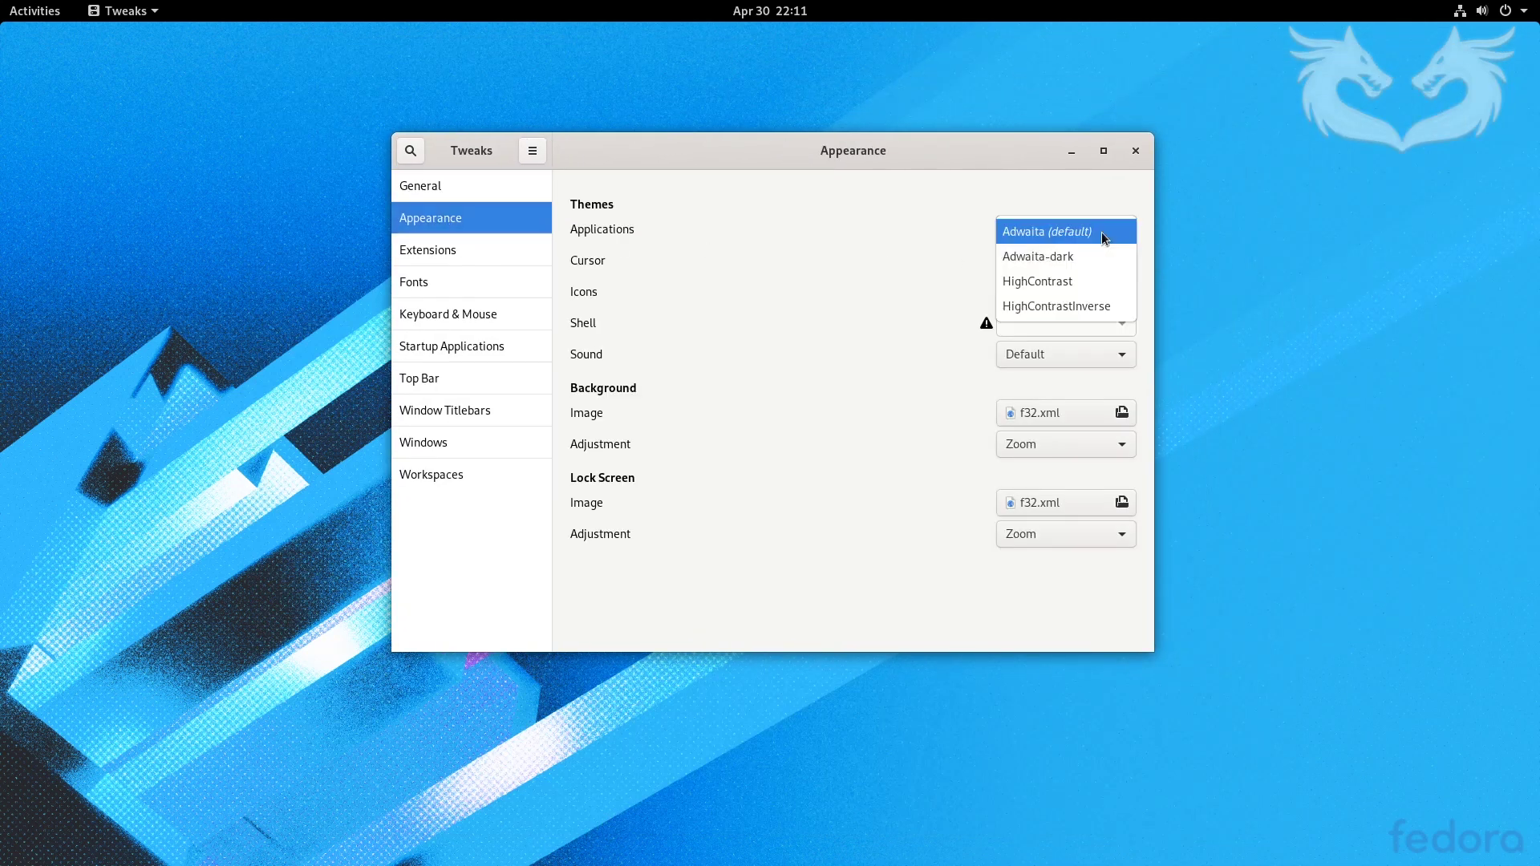
left_click(1070, 255)
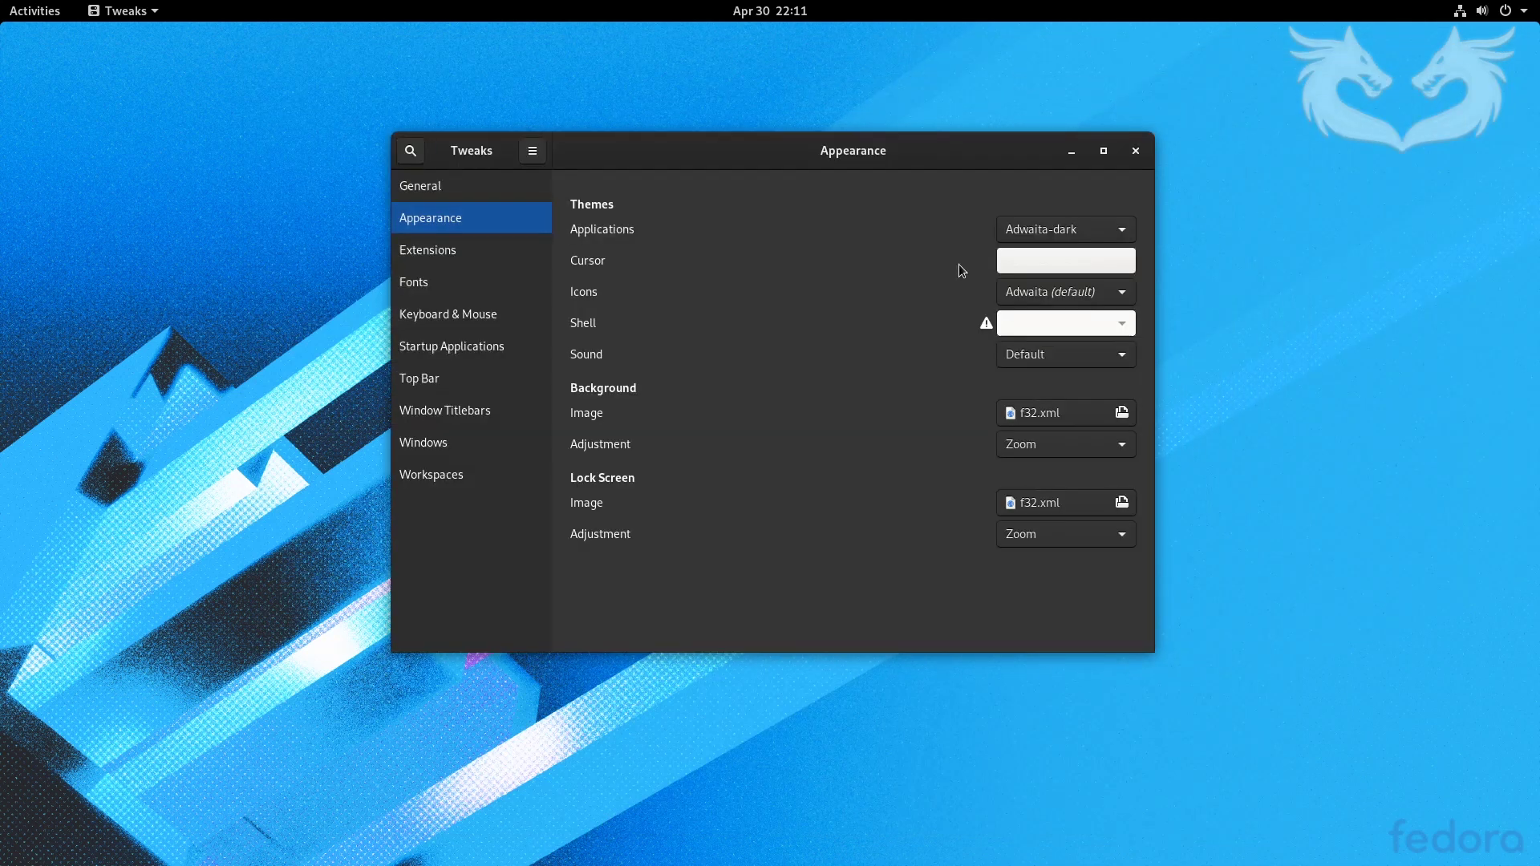
left_click(1121, 265)
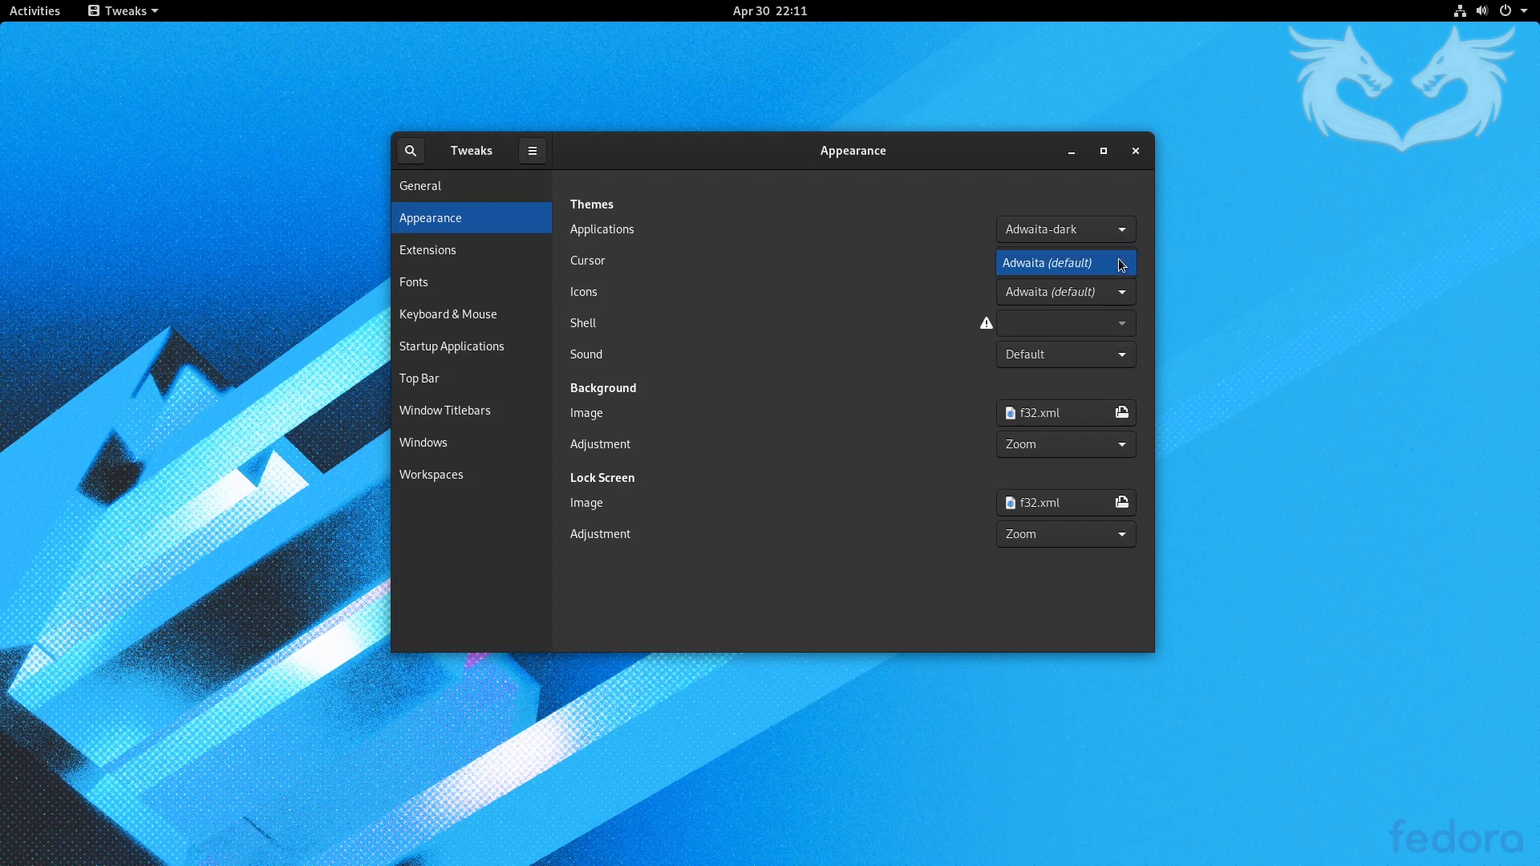
left_click(1116, 294)
- Look through the icon themes without choosing one, then launch Files from the overview
left_click(1115, 299)
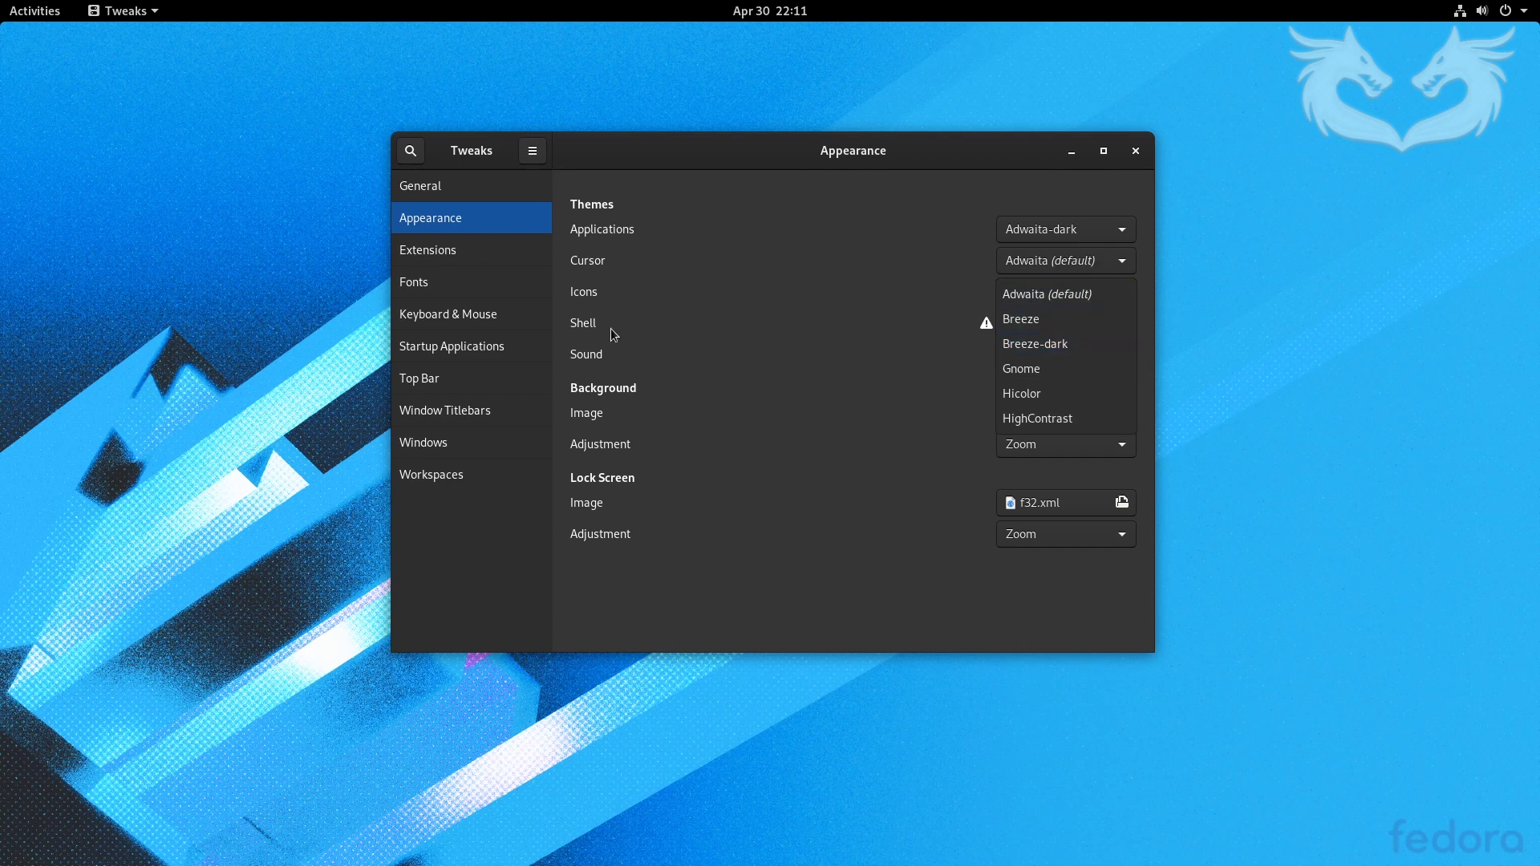
left_click(236, 269)
left_click(24, 10)
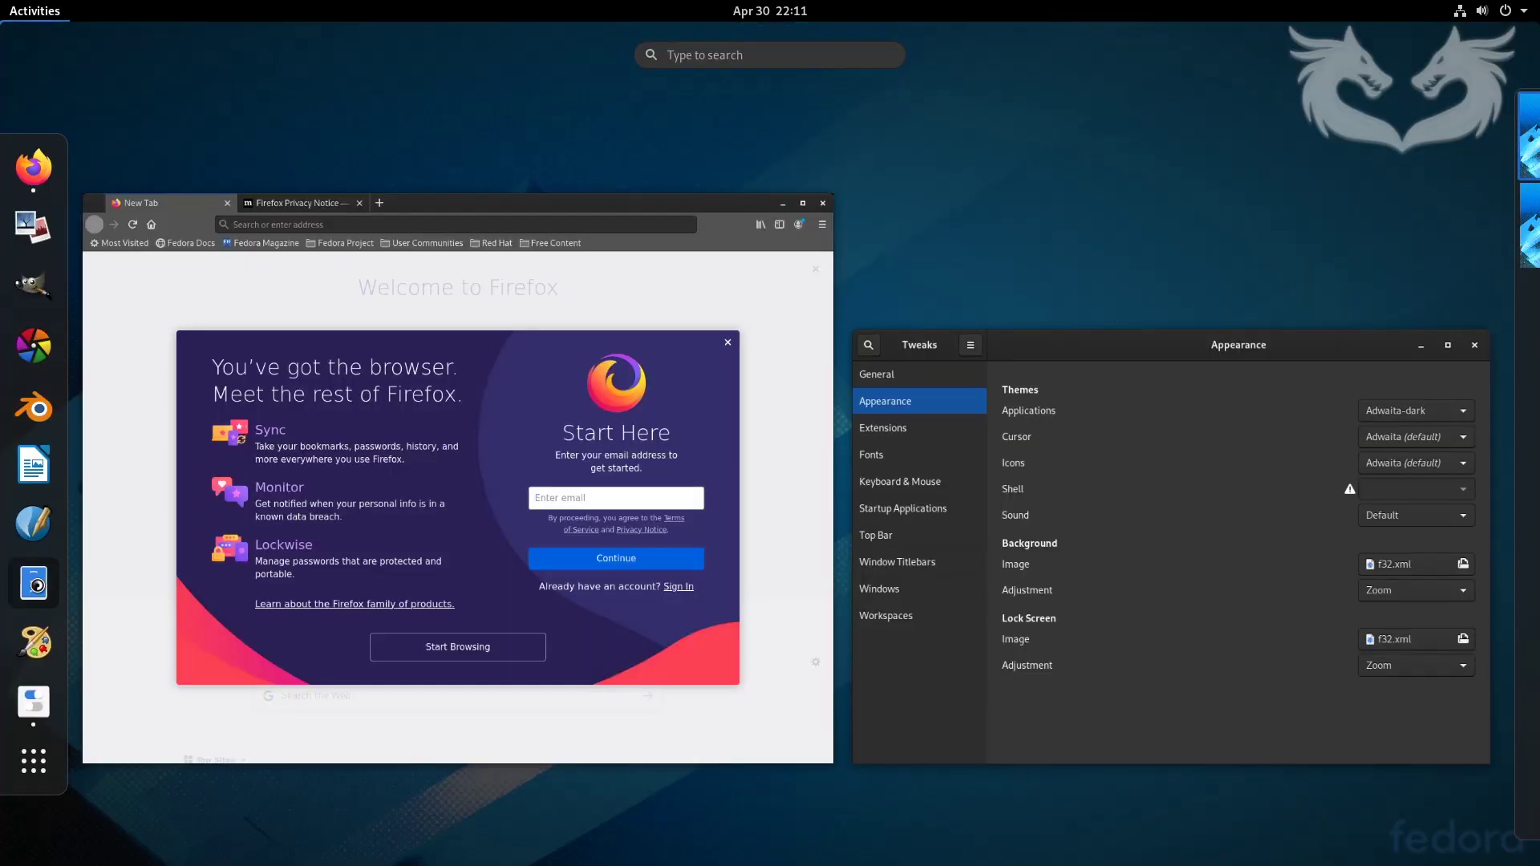
left_click(36, 584)
- Move Tweaks aside and set the Icons theme to Breeze, keeping the Adwaita cursor
left_click(926, 151)
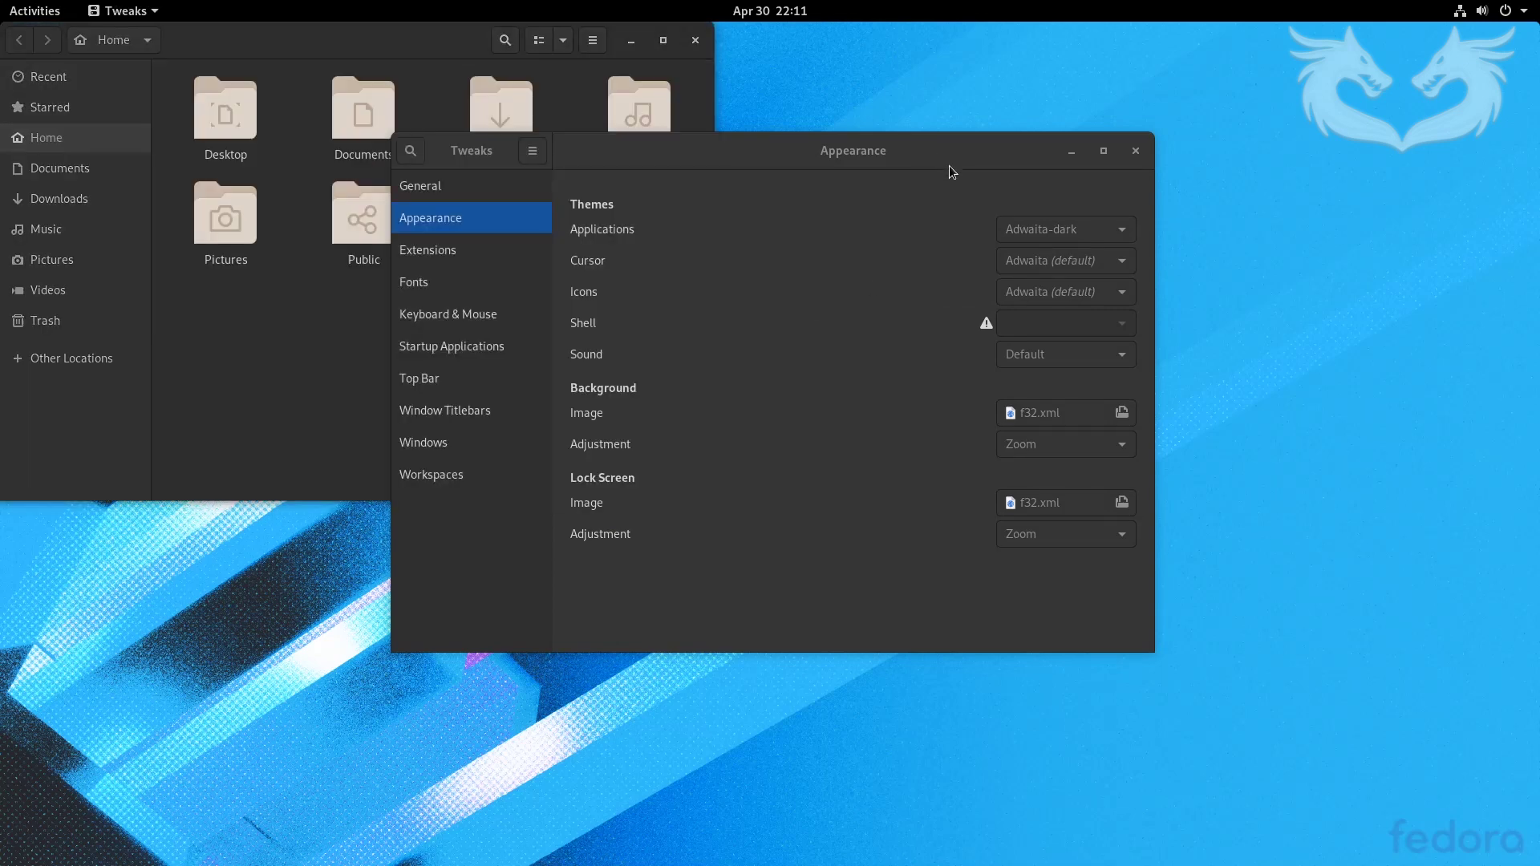
left_click_drag(984, 190, 1059, 224)
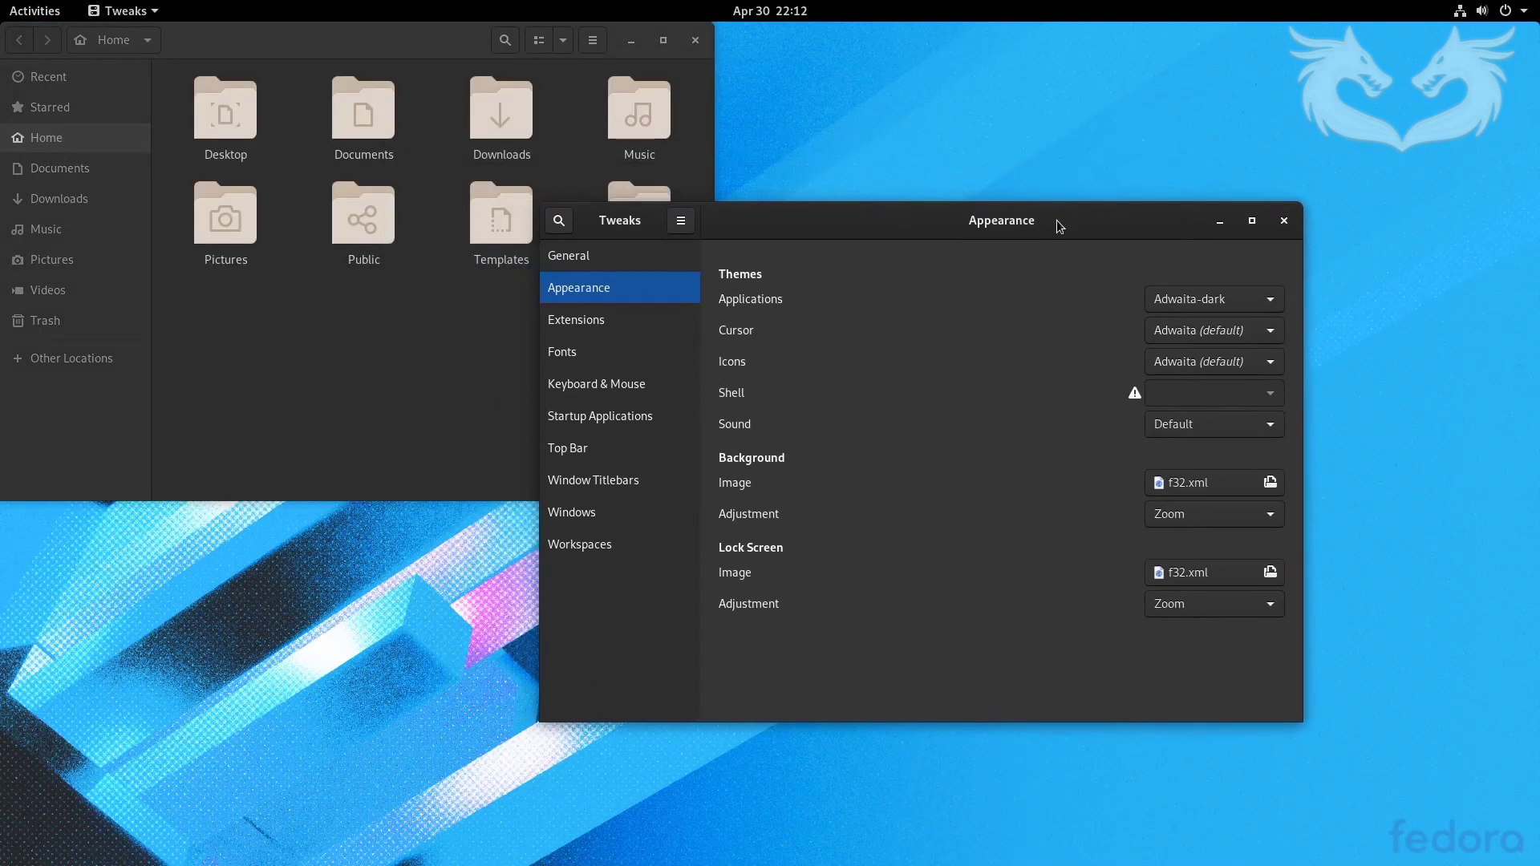
left_click(1263, 336)
left_click(1269, 339)
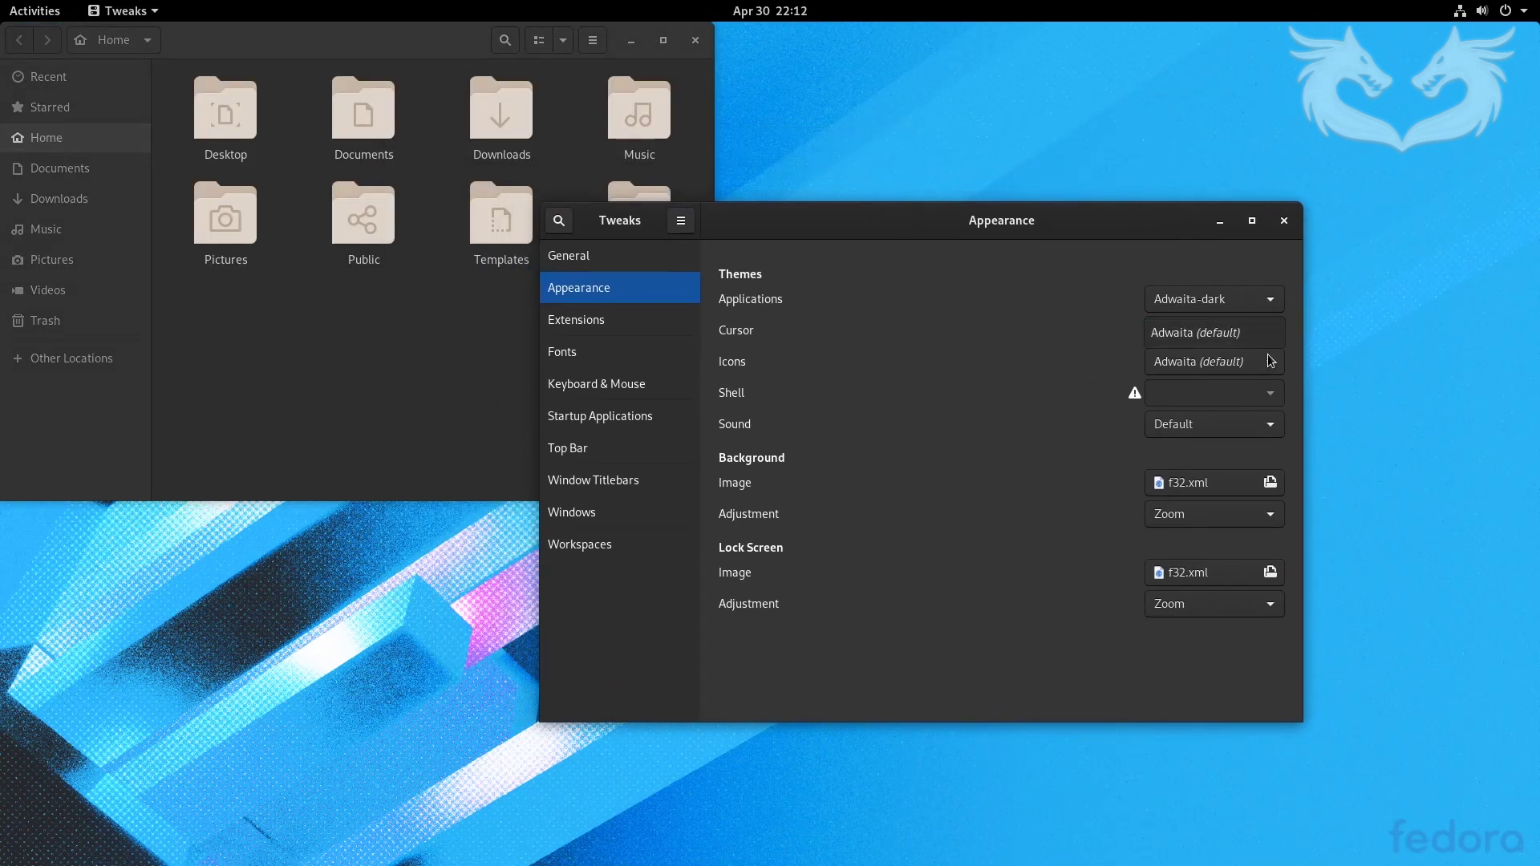
left_click(1269, 362)
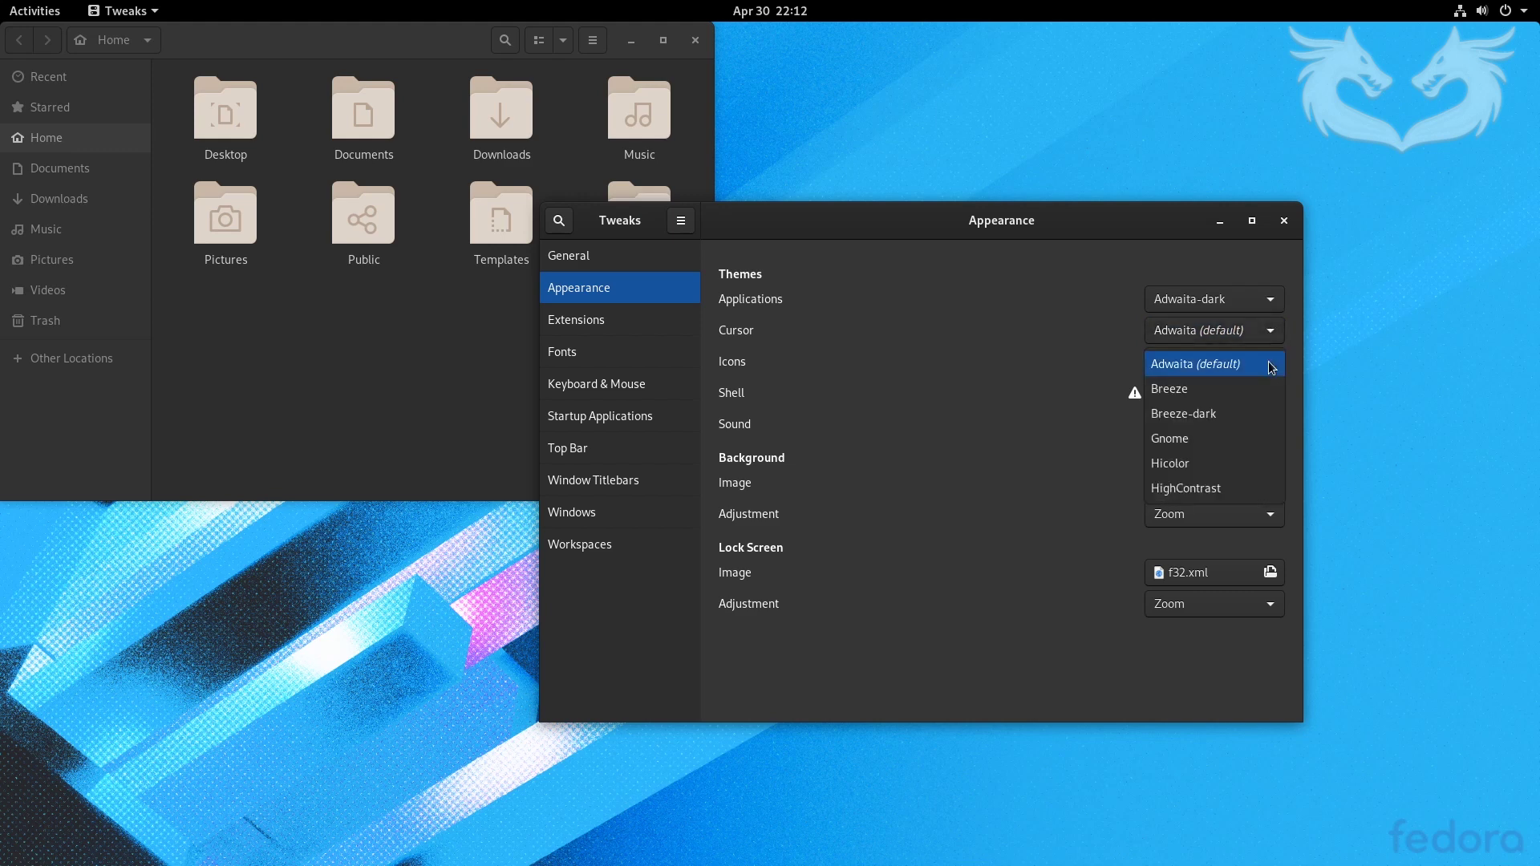
left_click(1220, 390)
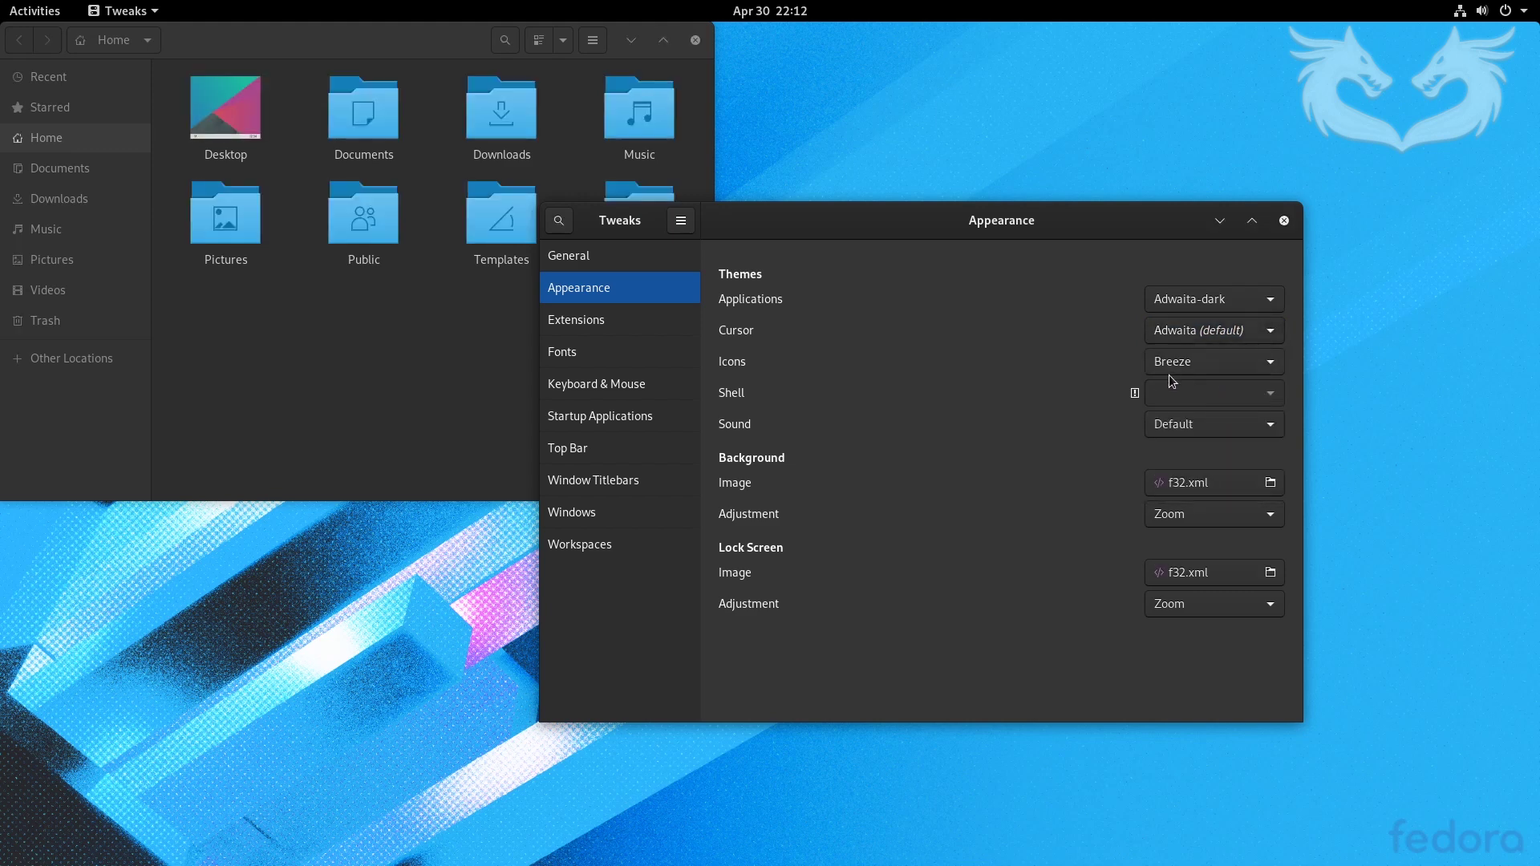
- Close Tweaks, then move and close the Files window
left_click(1284, 222)
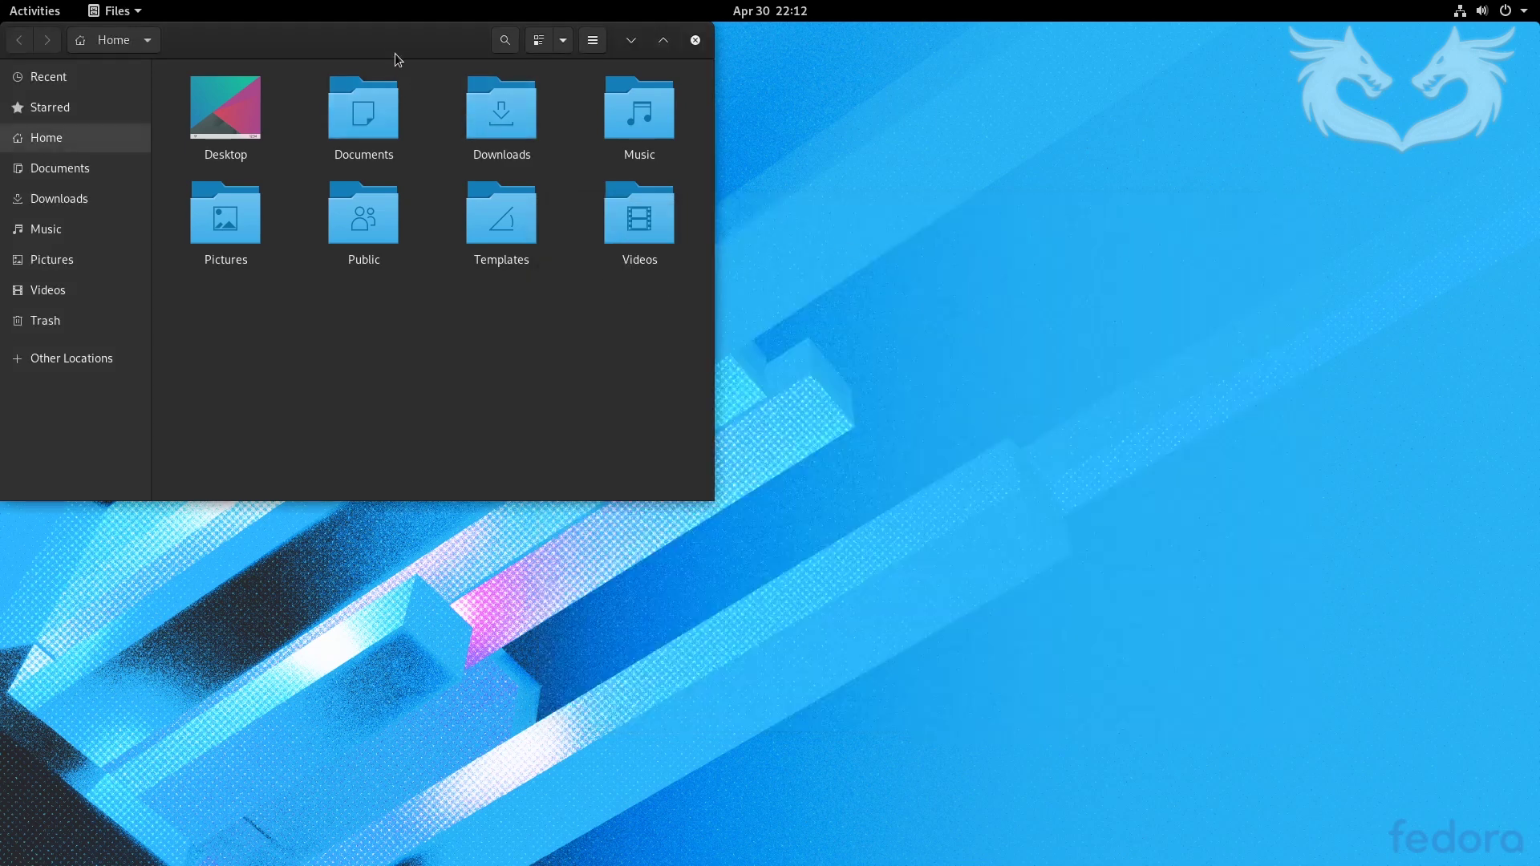
left_click_drag(395, 53, 585, 161)
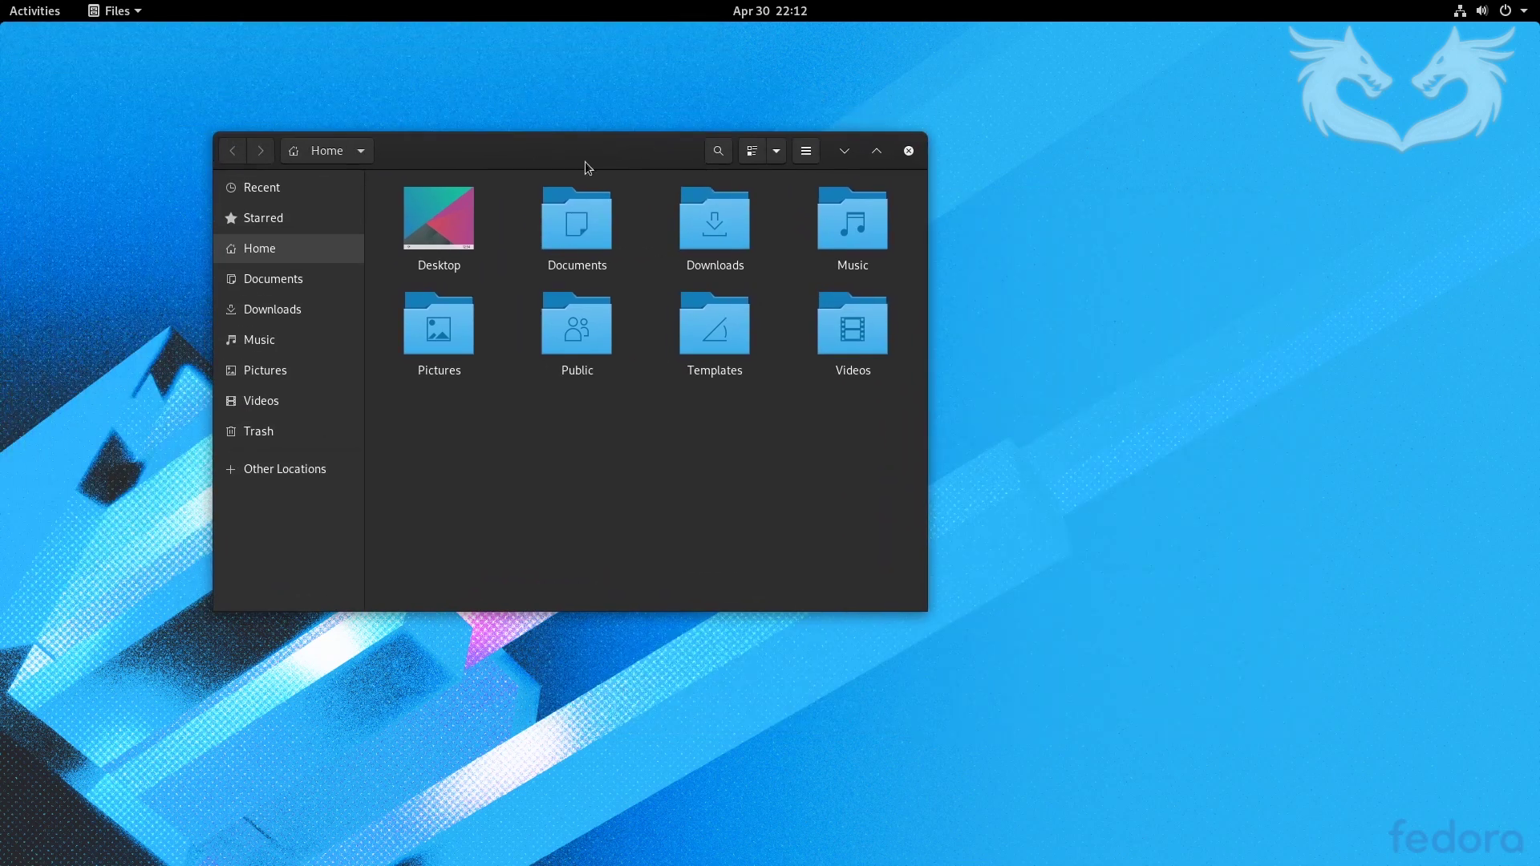
left_click(910, 152)
- Search 'dash to panel' in Firefox and open its extensions.gnome.org page
left_click(52, 14)
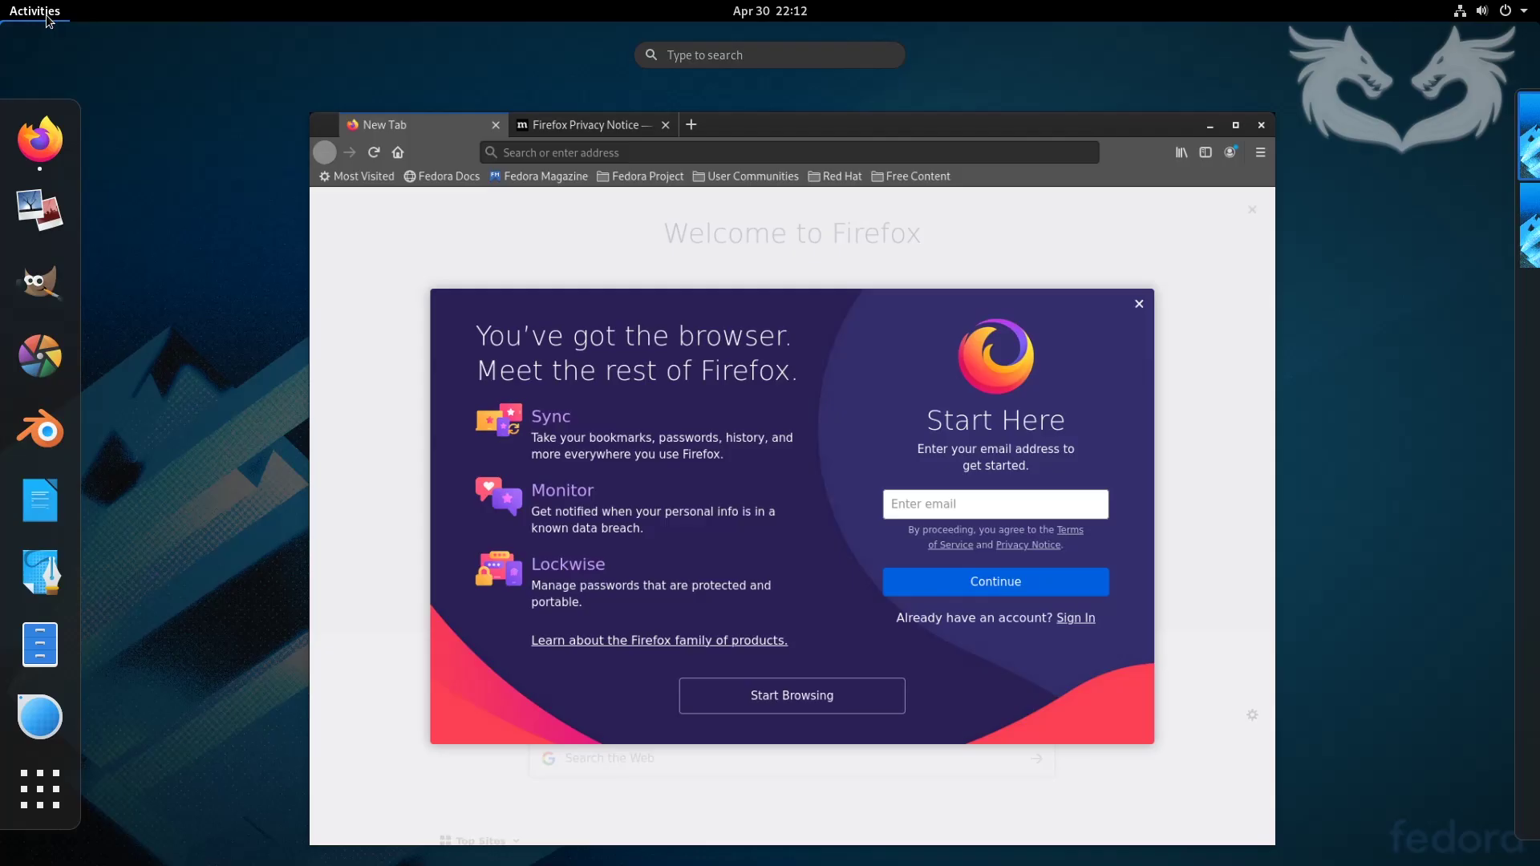
left_click(580, 85)
type("das")
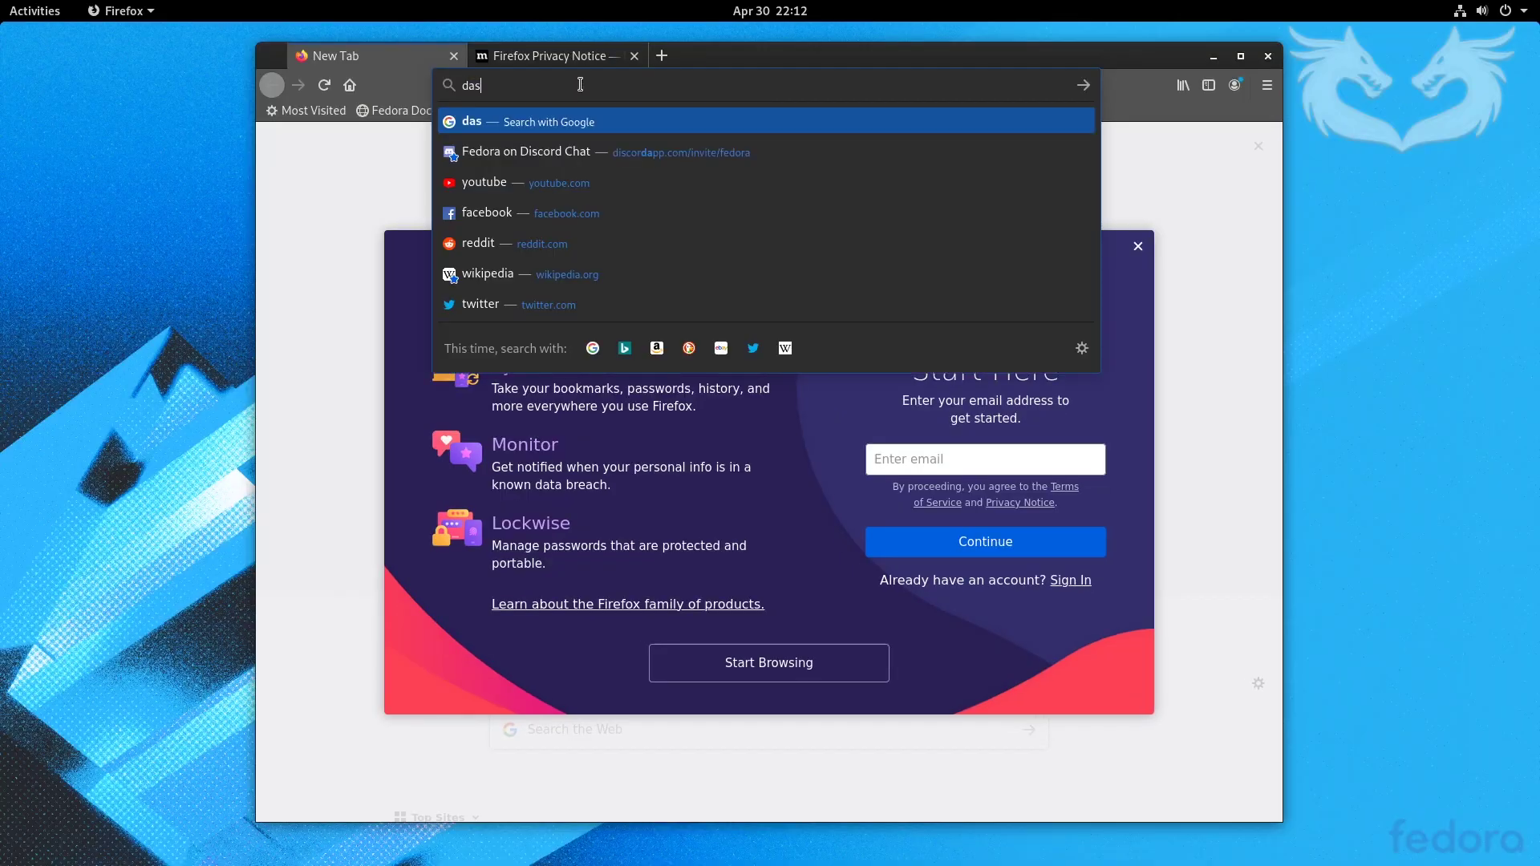
type("h to panel")
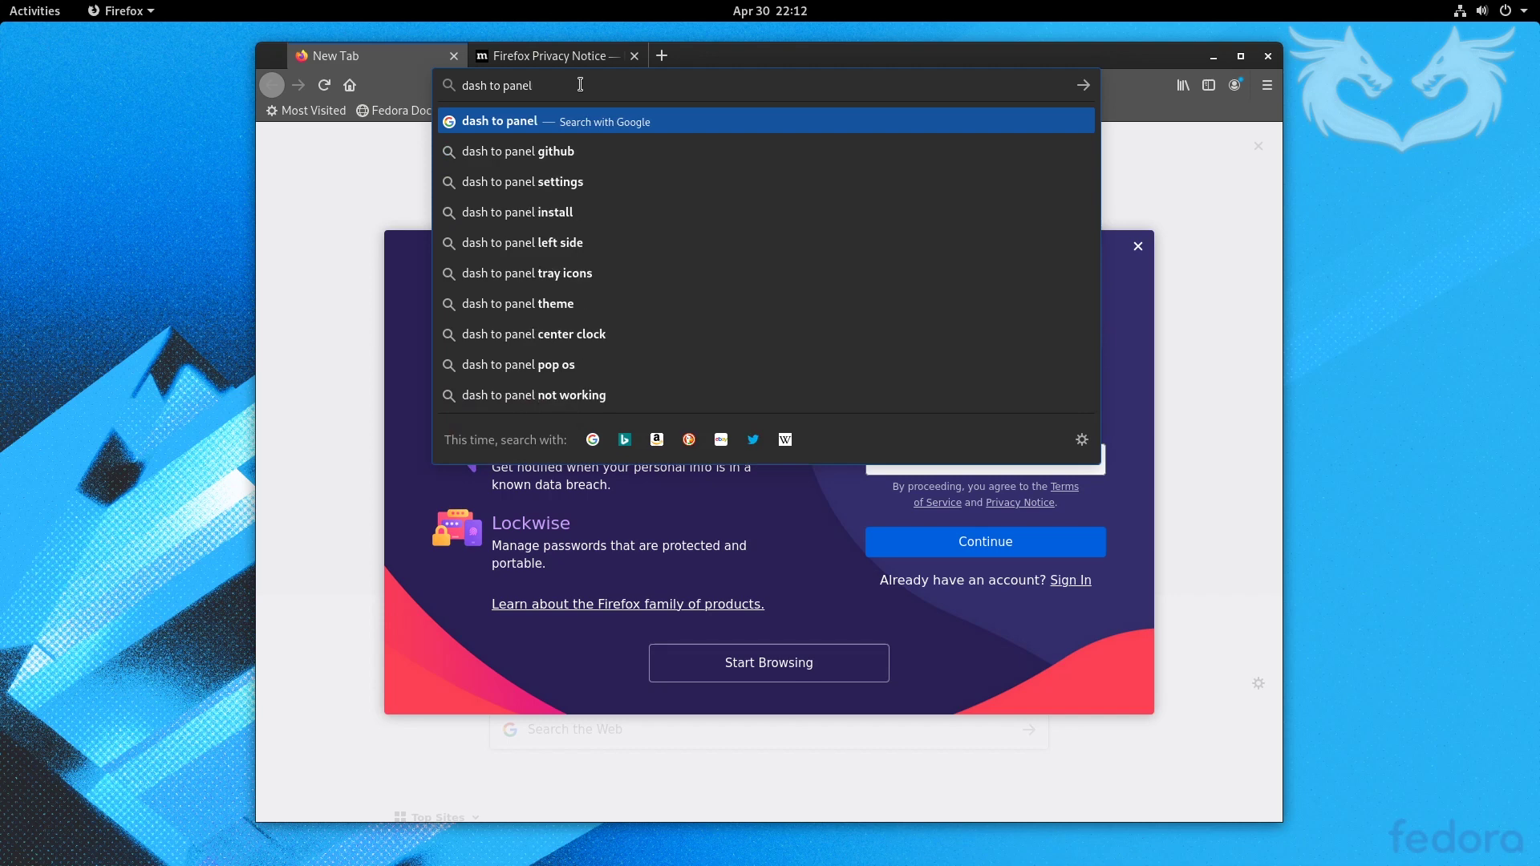
key("Return")
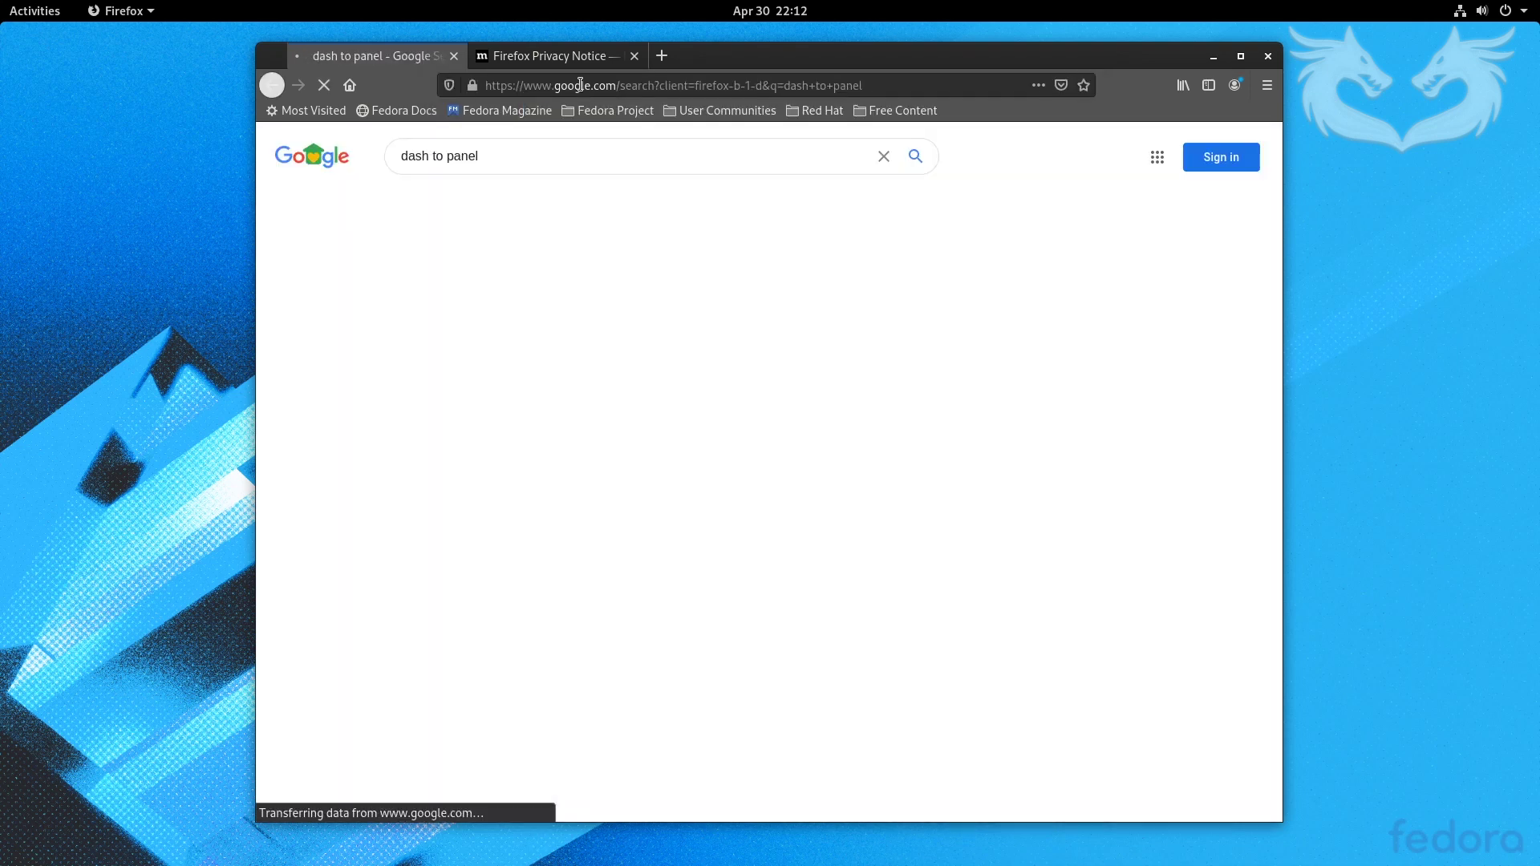
left_click(478, 296)
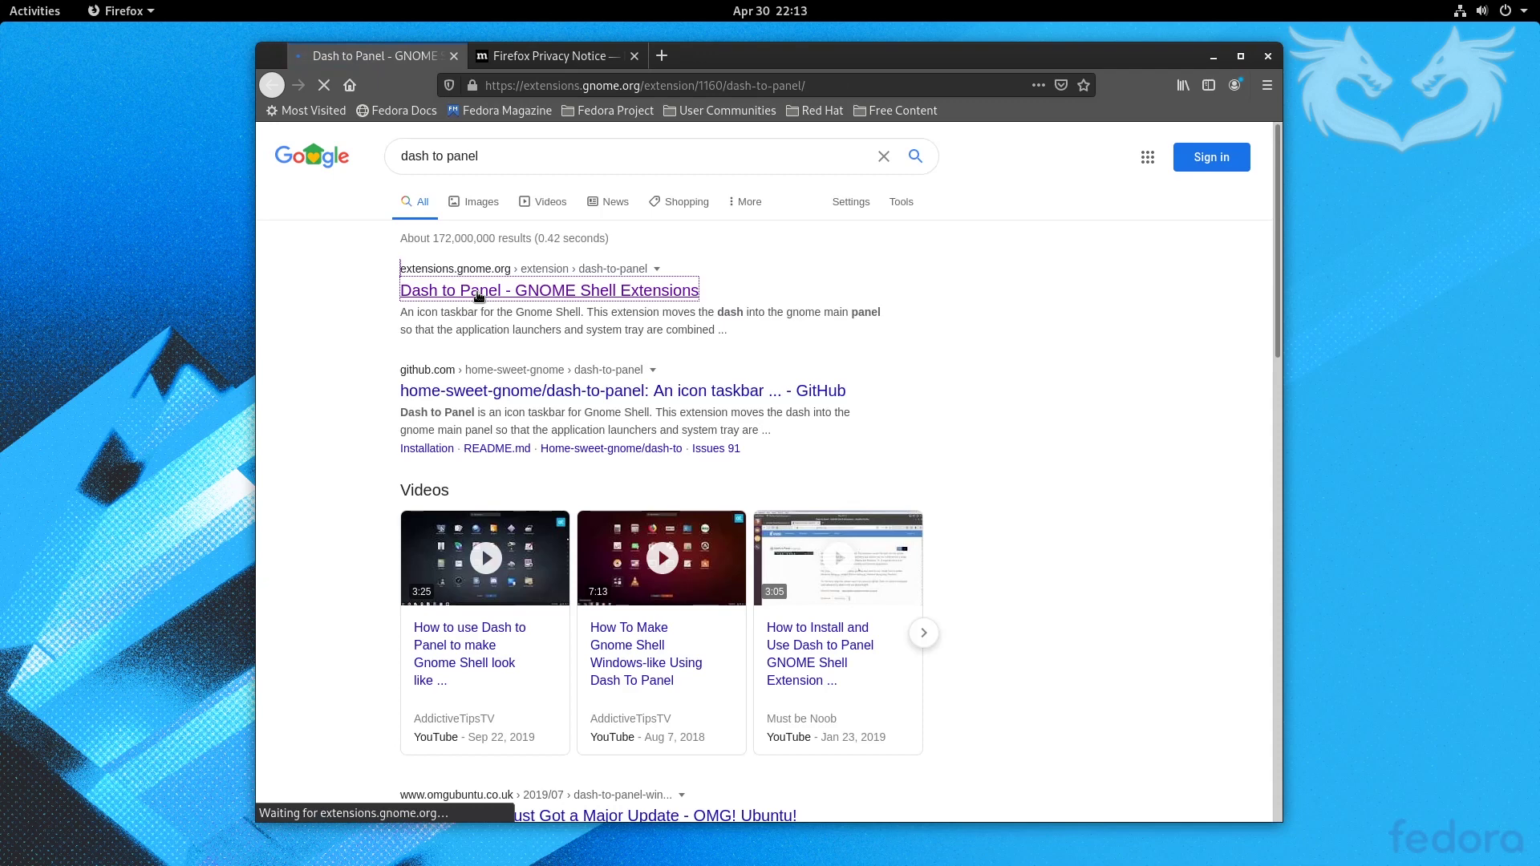
left_click(452, 263)
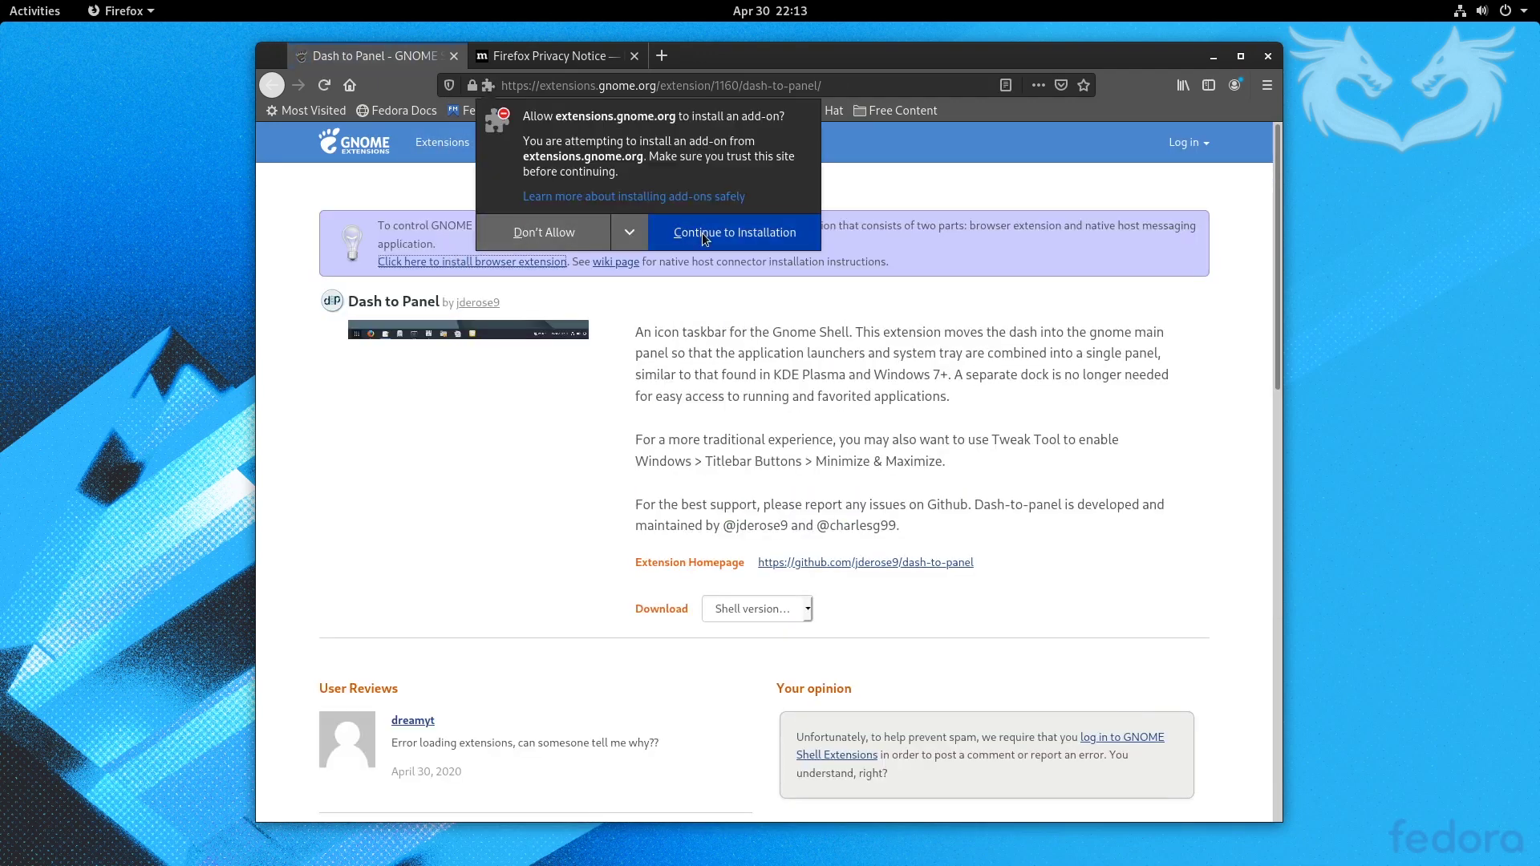
- Install the GNOME Shell browser integration add-on and reload the Dash to Panel page
left_click(703, 234)
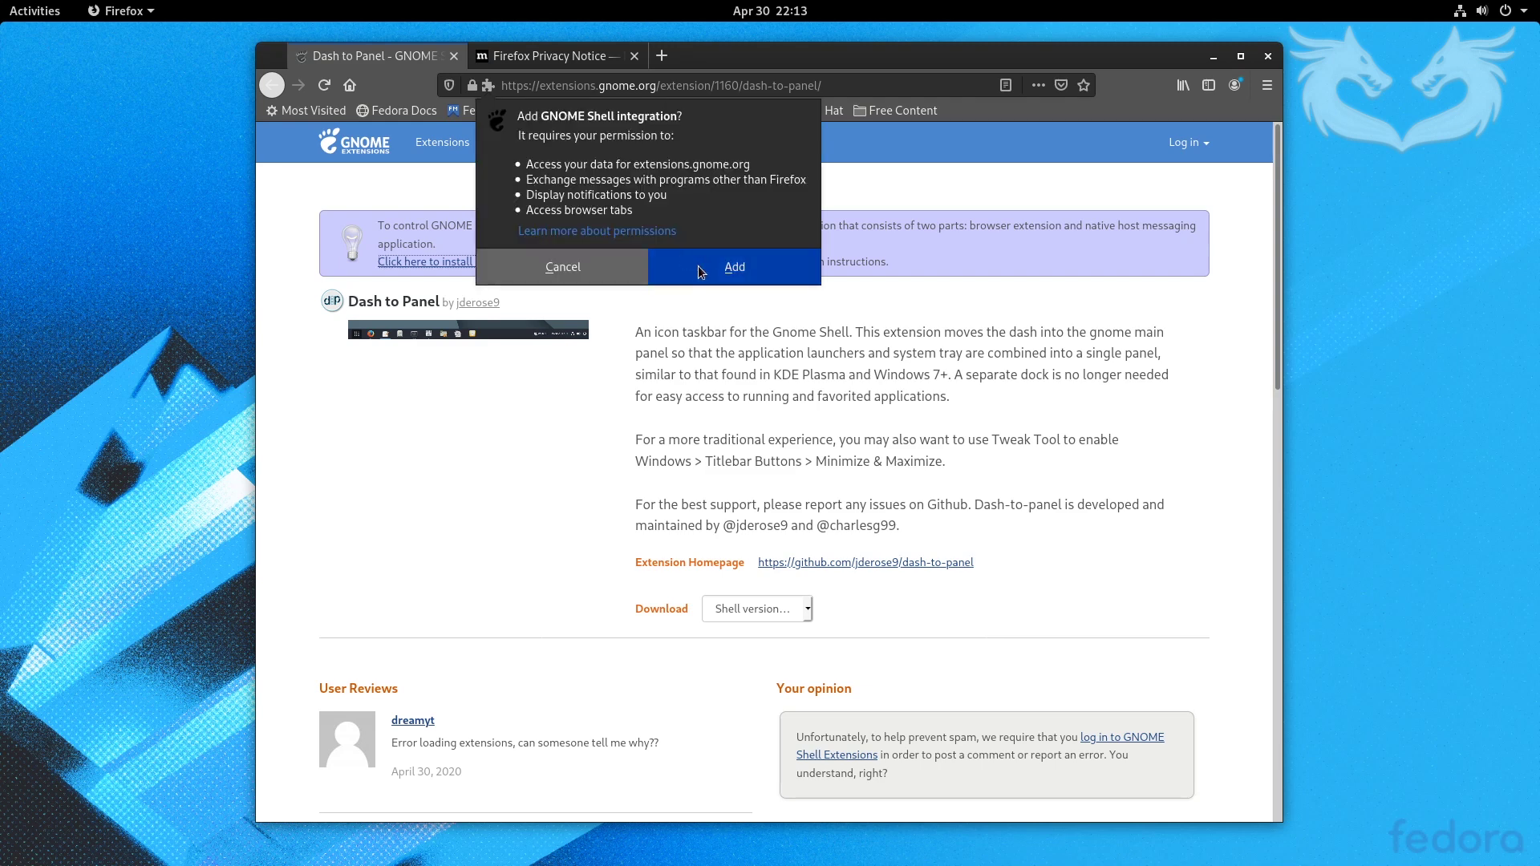
left_click(701, 269)
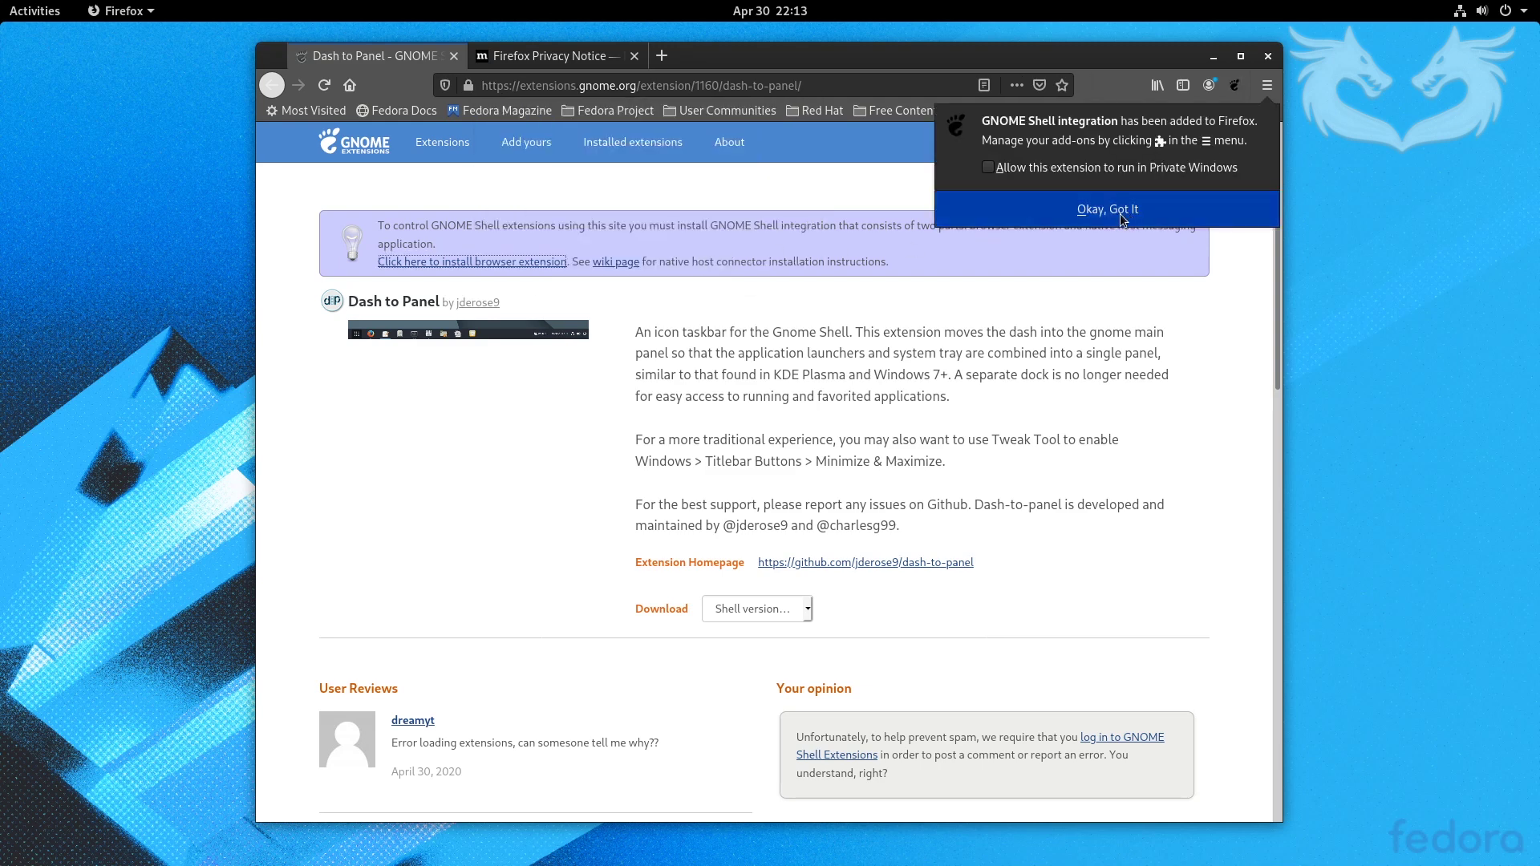
left_click(1106, 218)
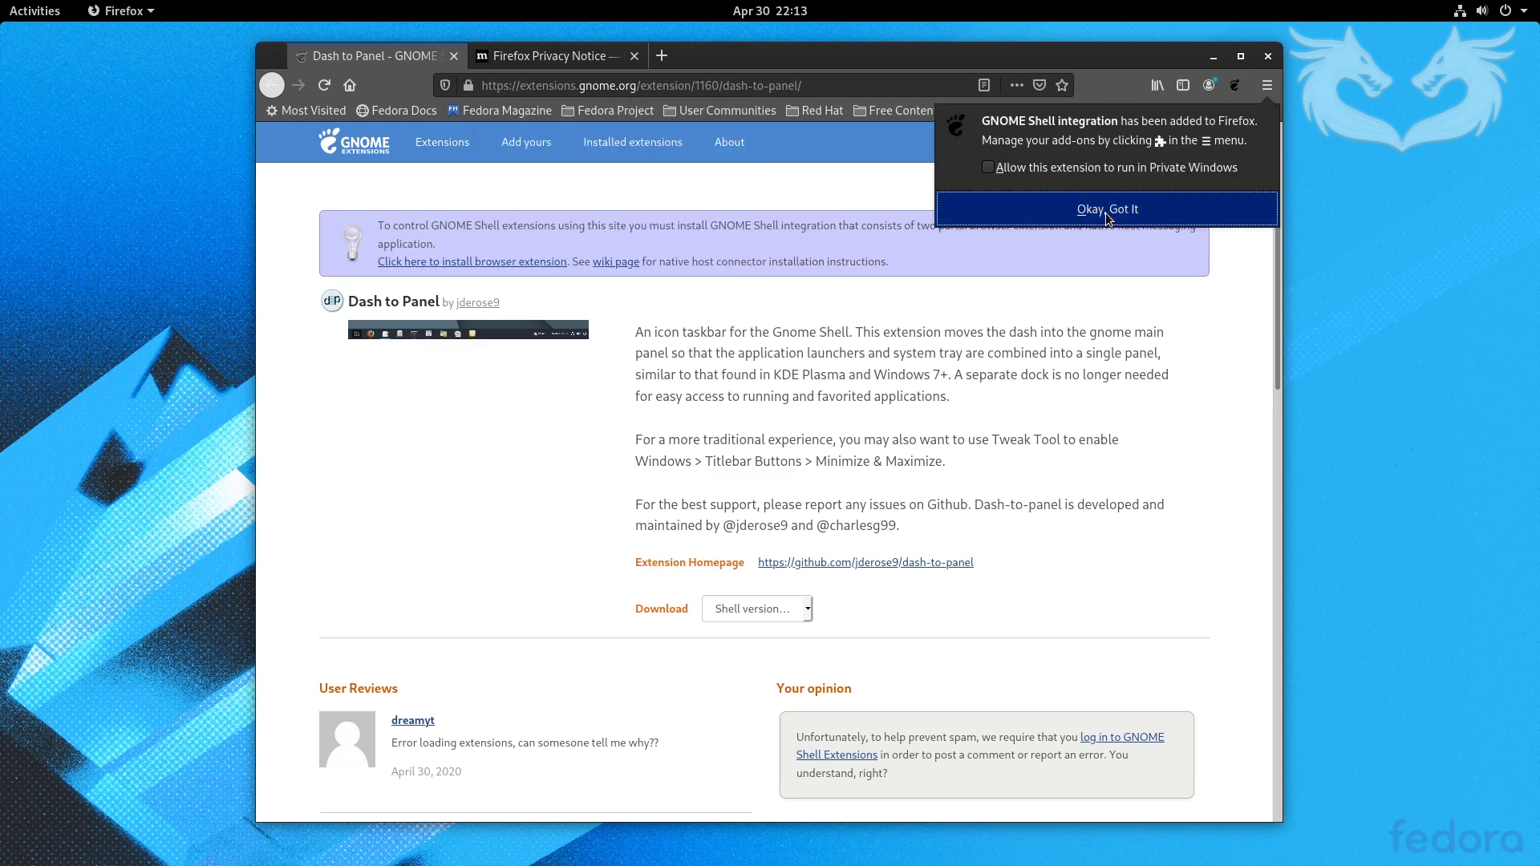
left_click(324, 86)
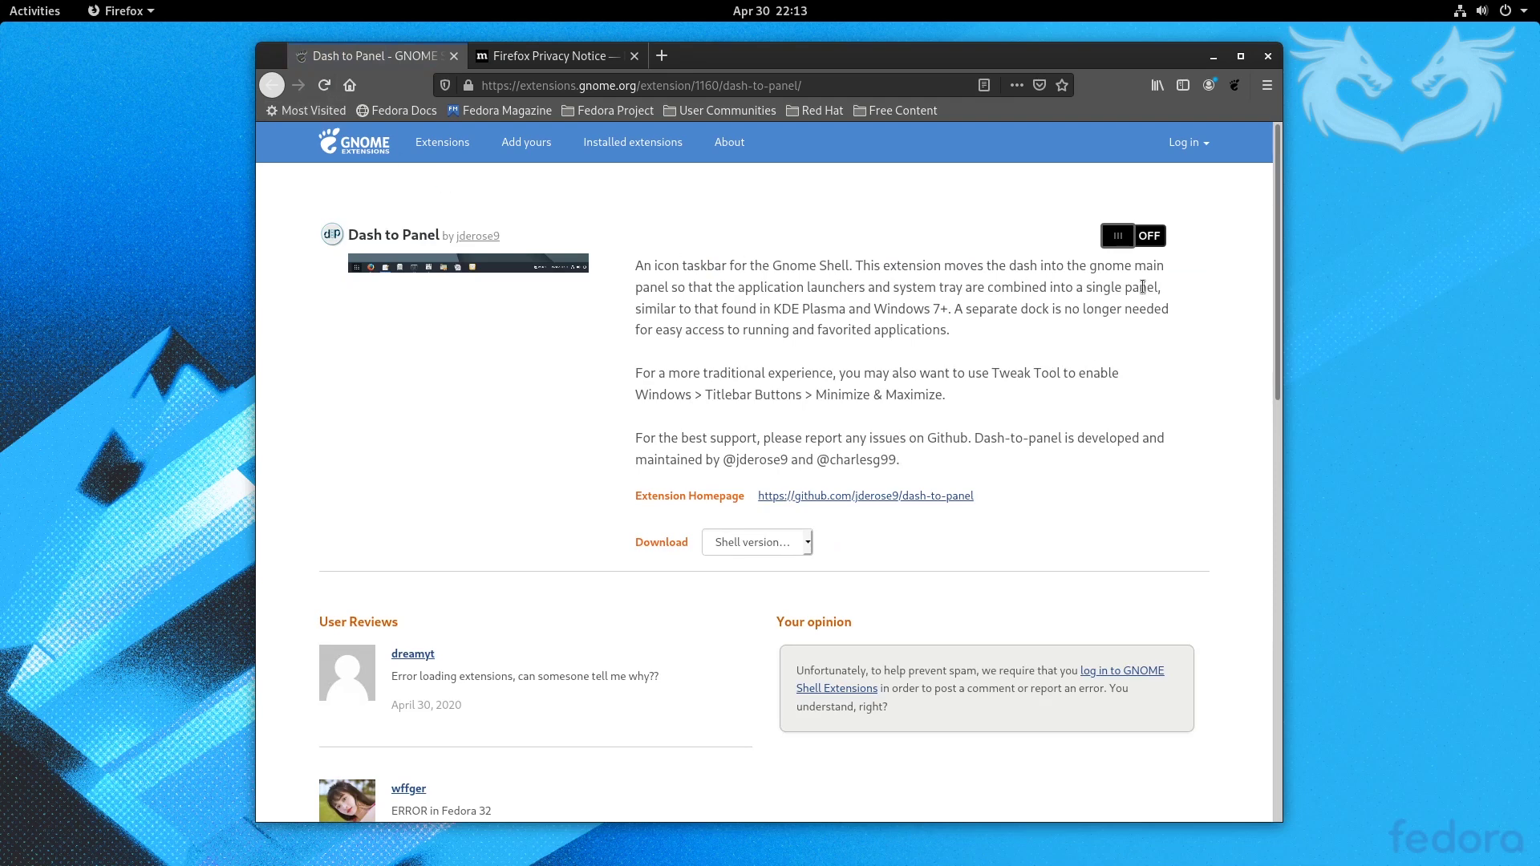
- Switch Dash to Panel on, confirm its installation, and go to the extensions list
left_click(1152, 235)
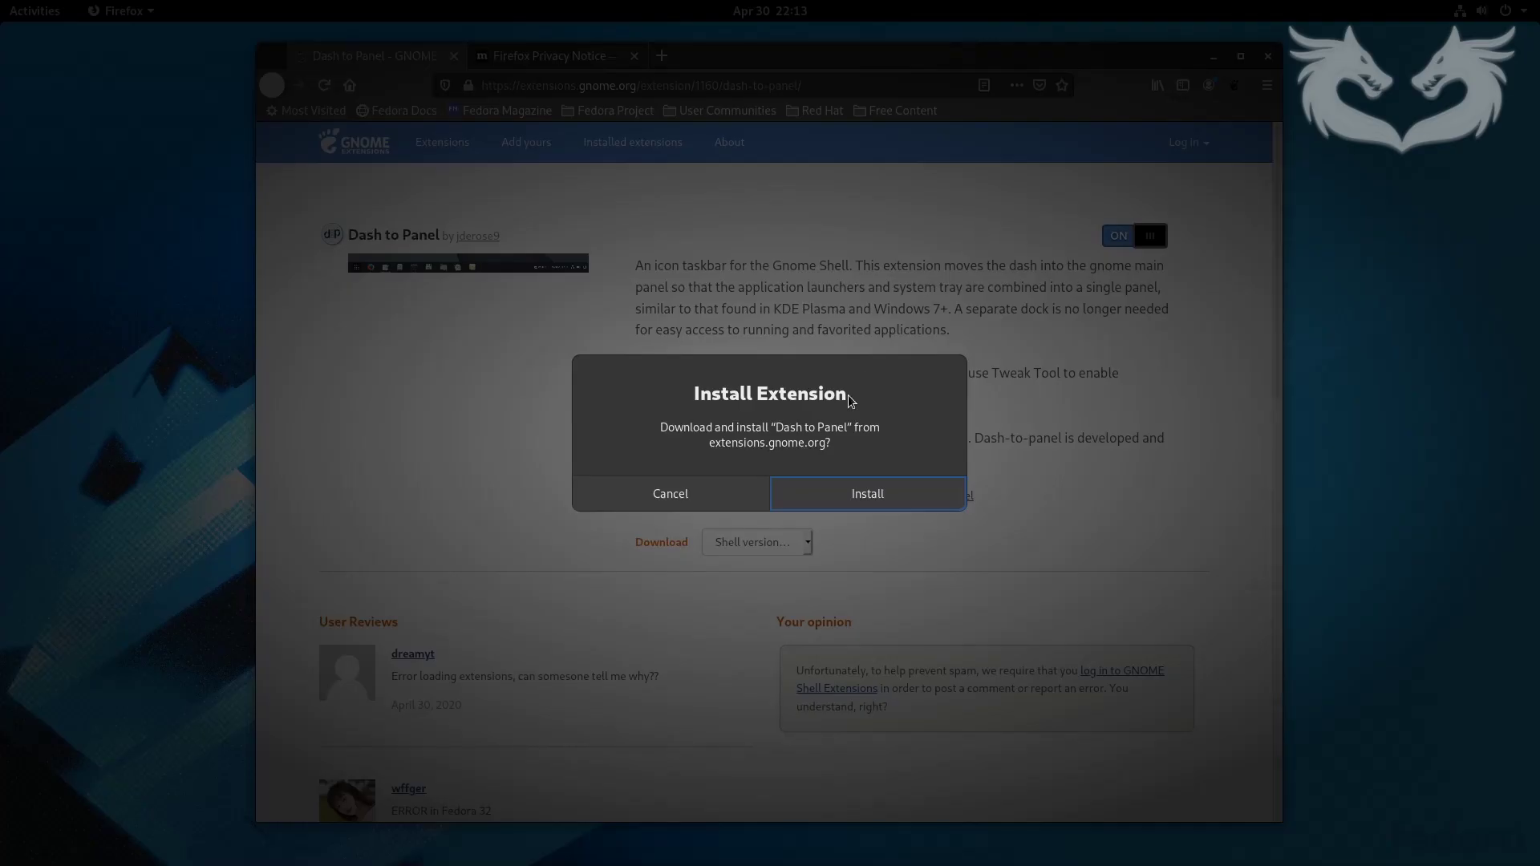
left_click(863, 495)
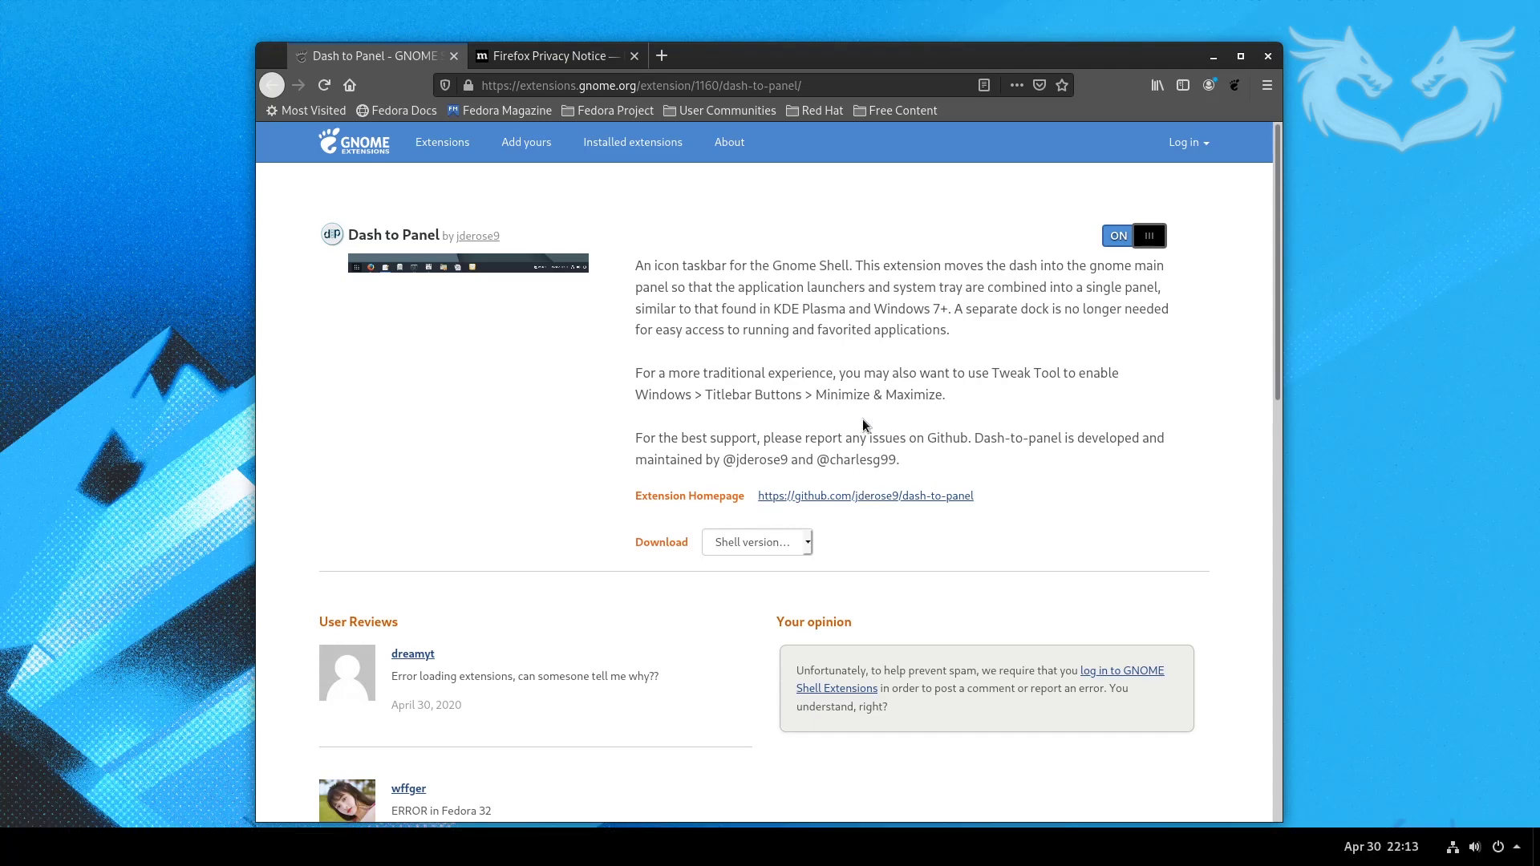
left_click(446, 147)
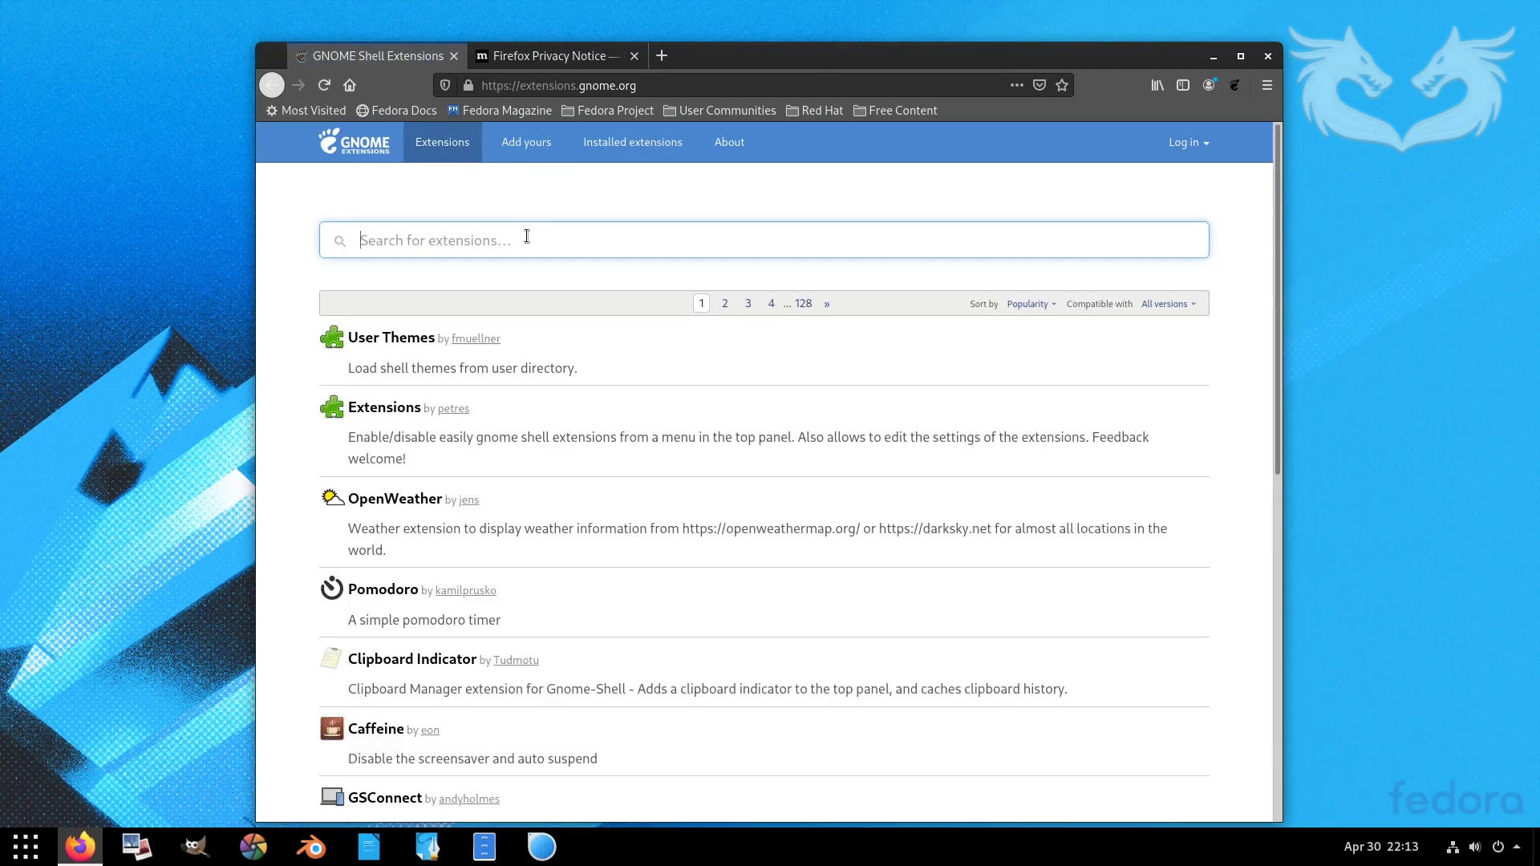
- Search for 'arc menu', install the Arc Menu extension, then quit Firefox closing all tabs
type("arc m")
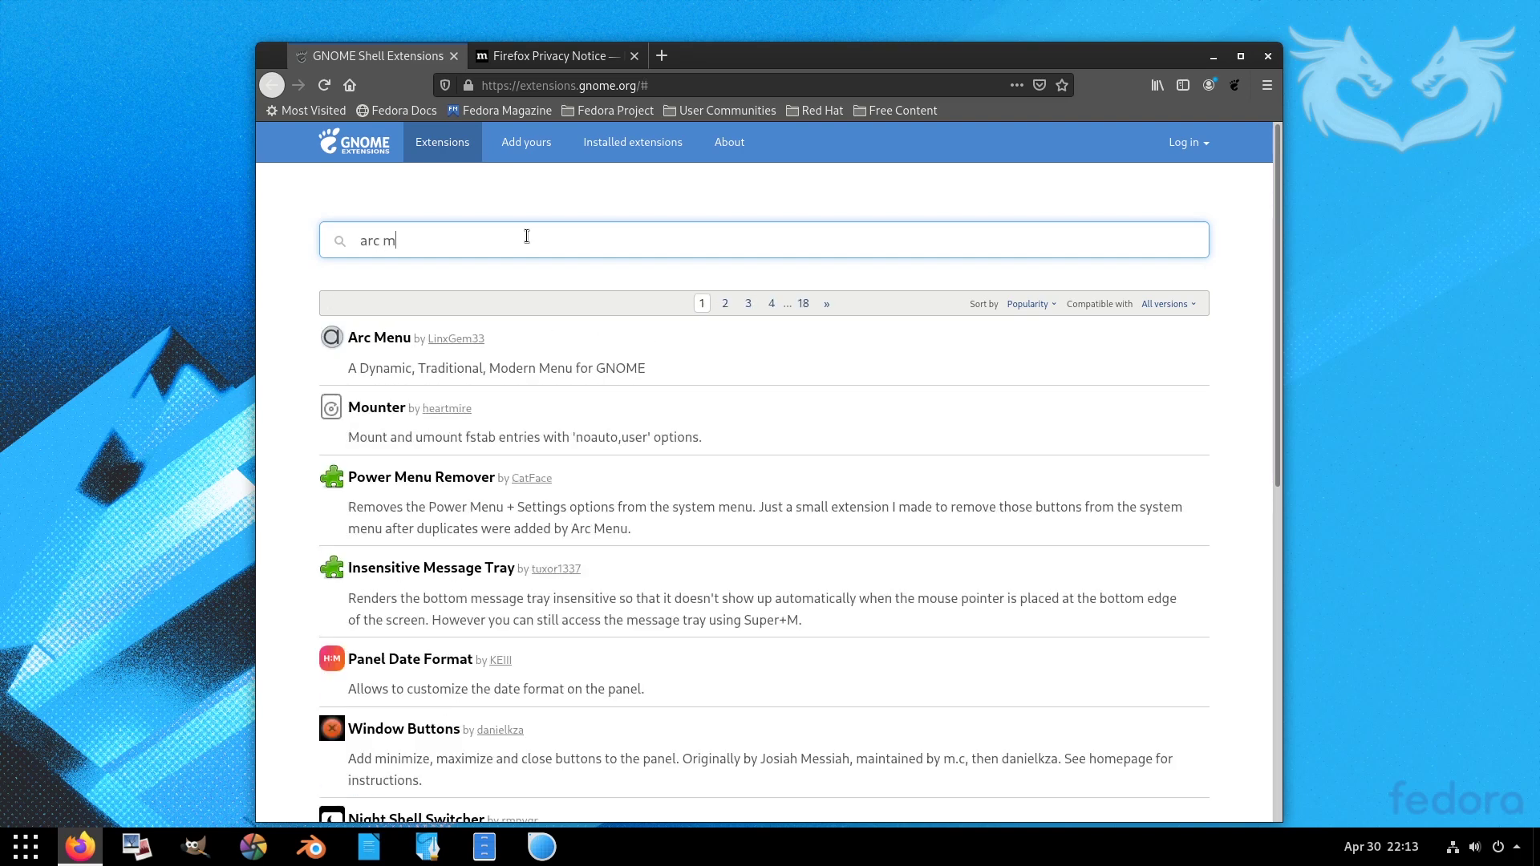
type("enu")
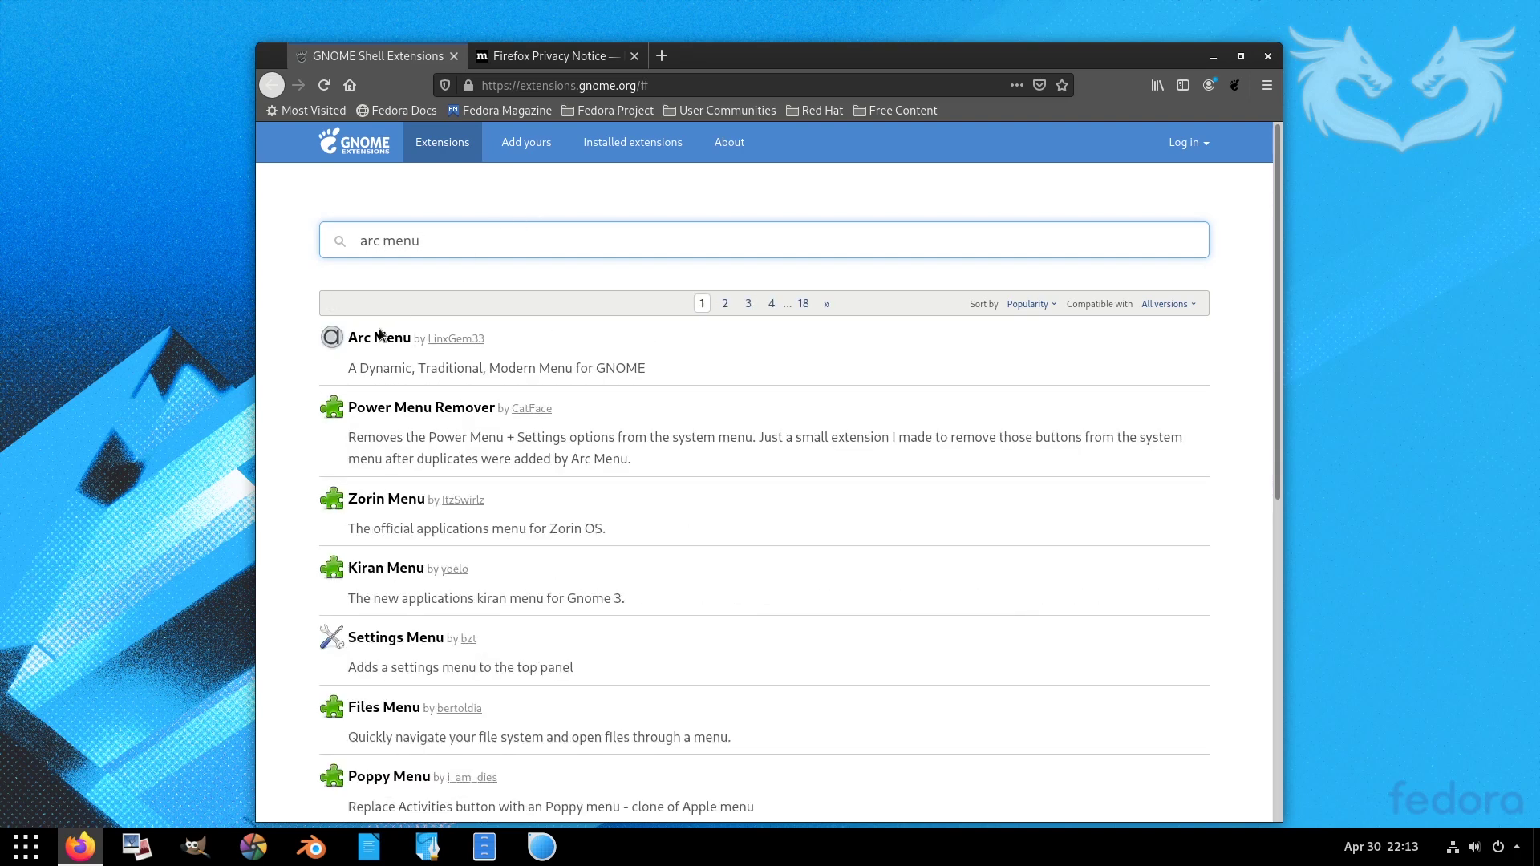
left_click(380, 337)
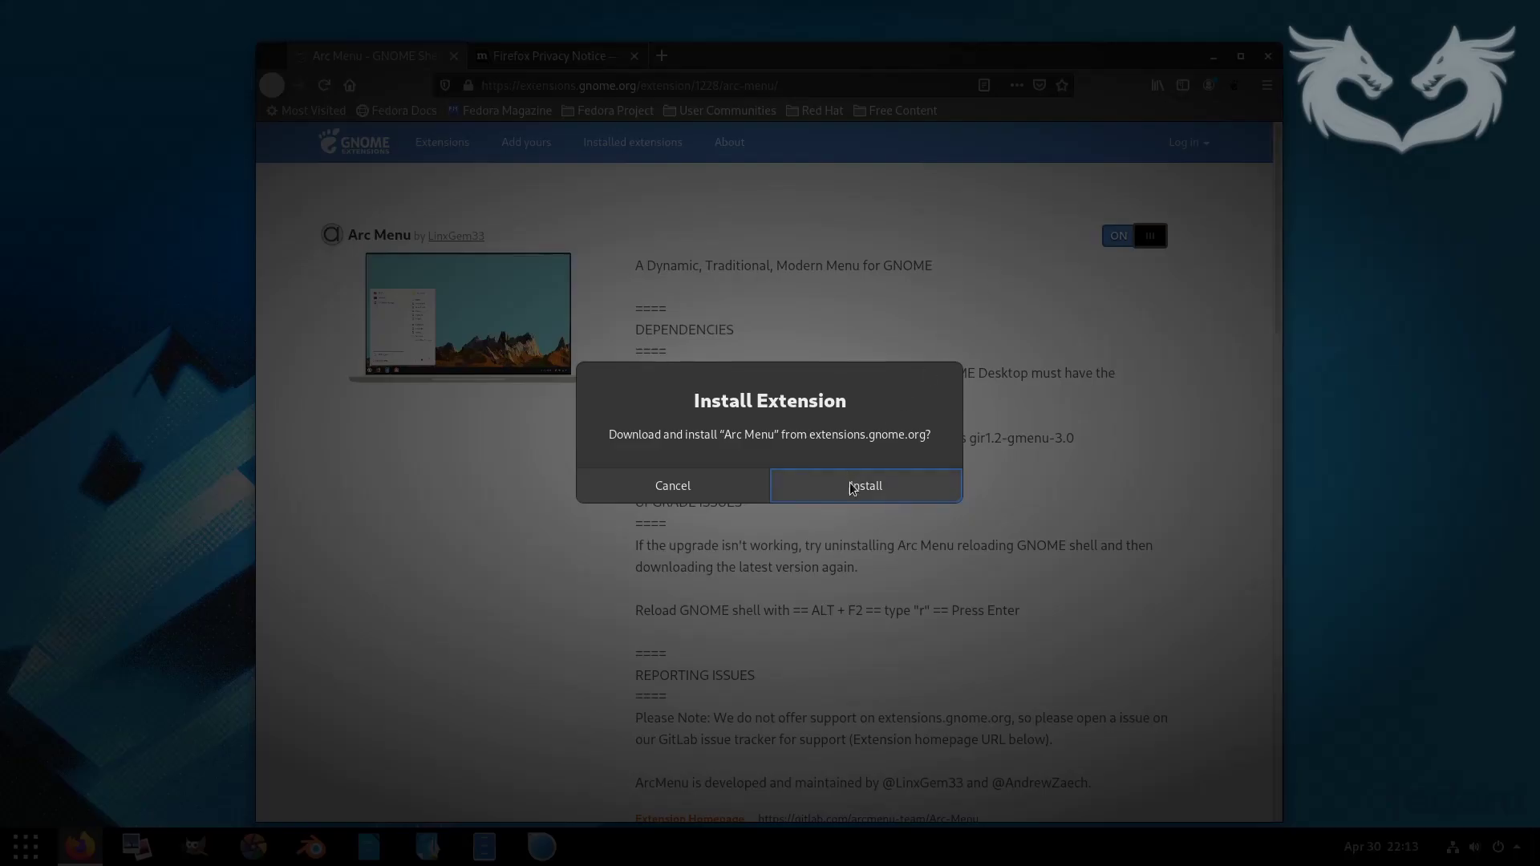
left_click(856, 481)
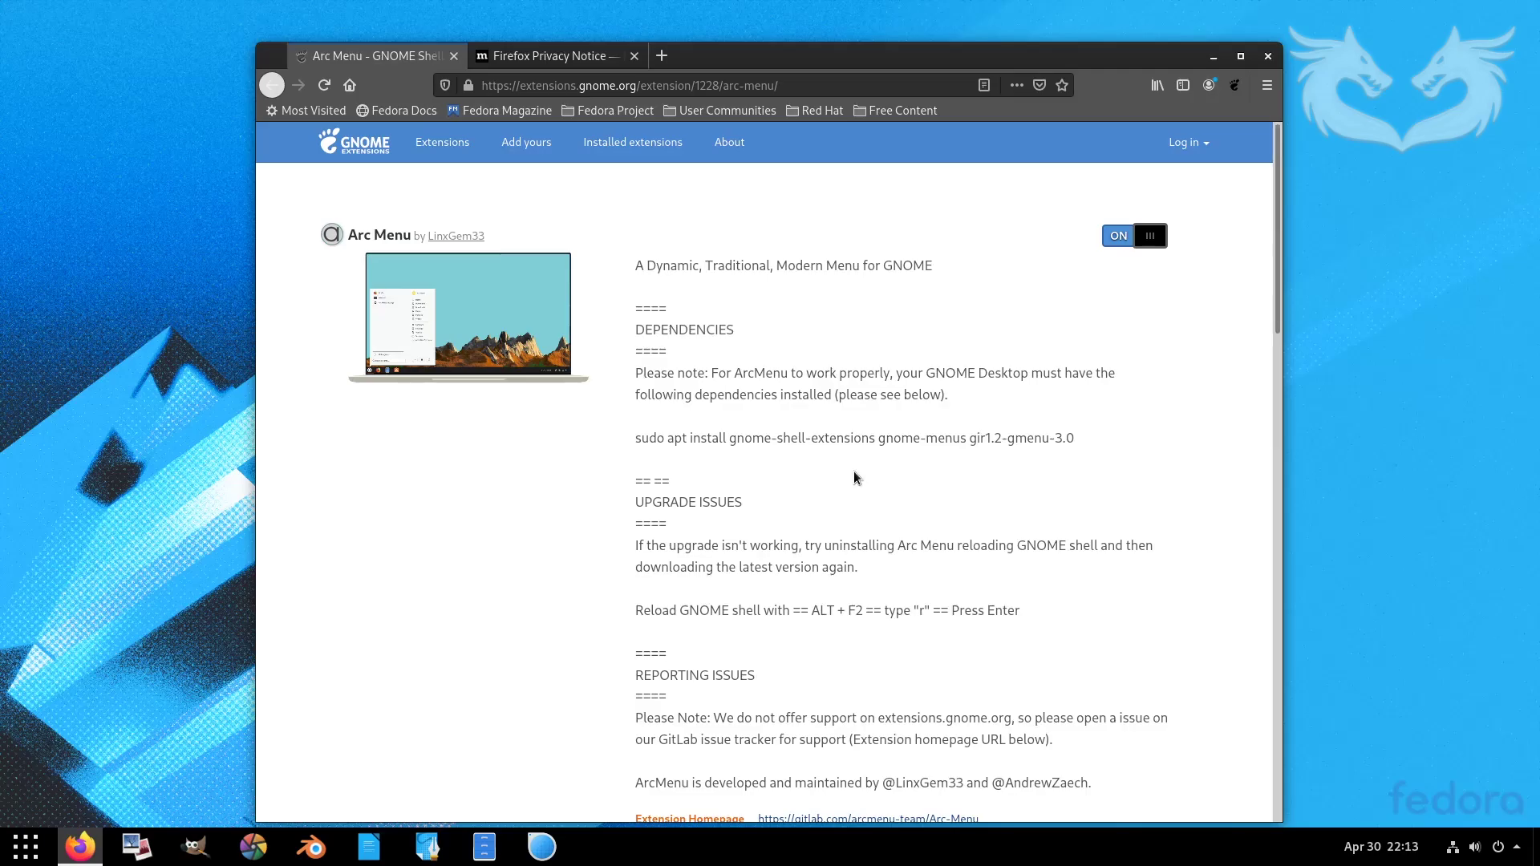
left_click(1267, 56)
left_click(922, 499)
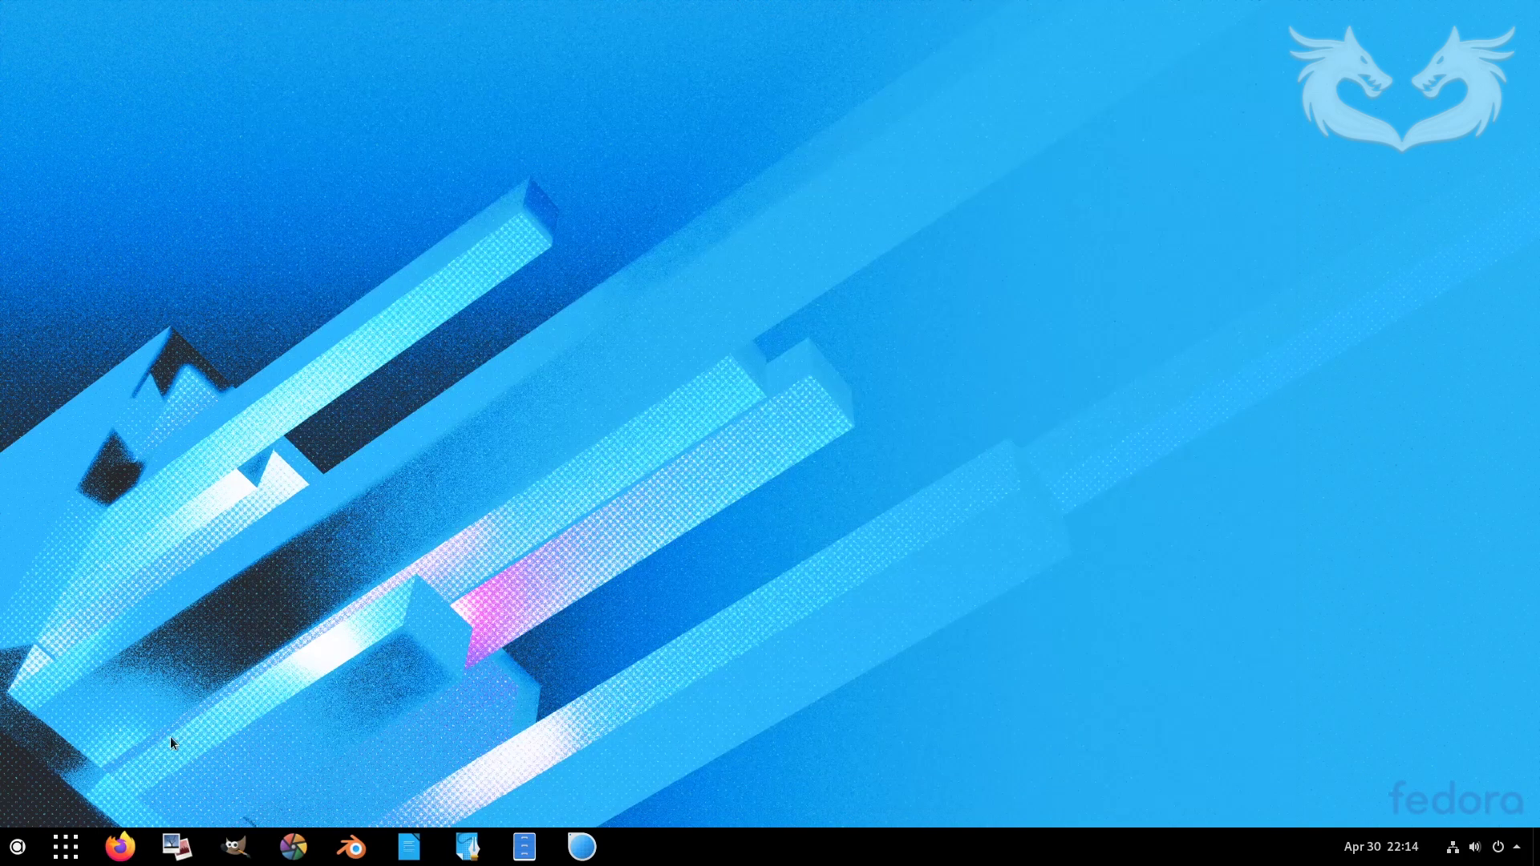
- Launch Tweaks from the Arc Menu, centre it, and open Arc menu's settings under Extensions
left_click(17, 848)
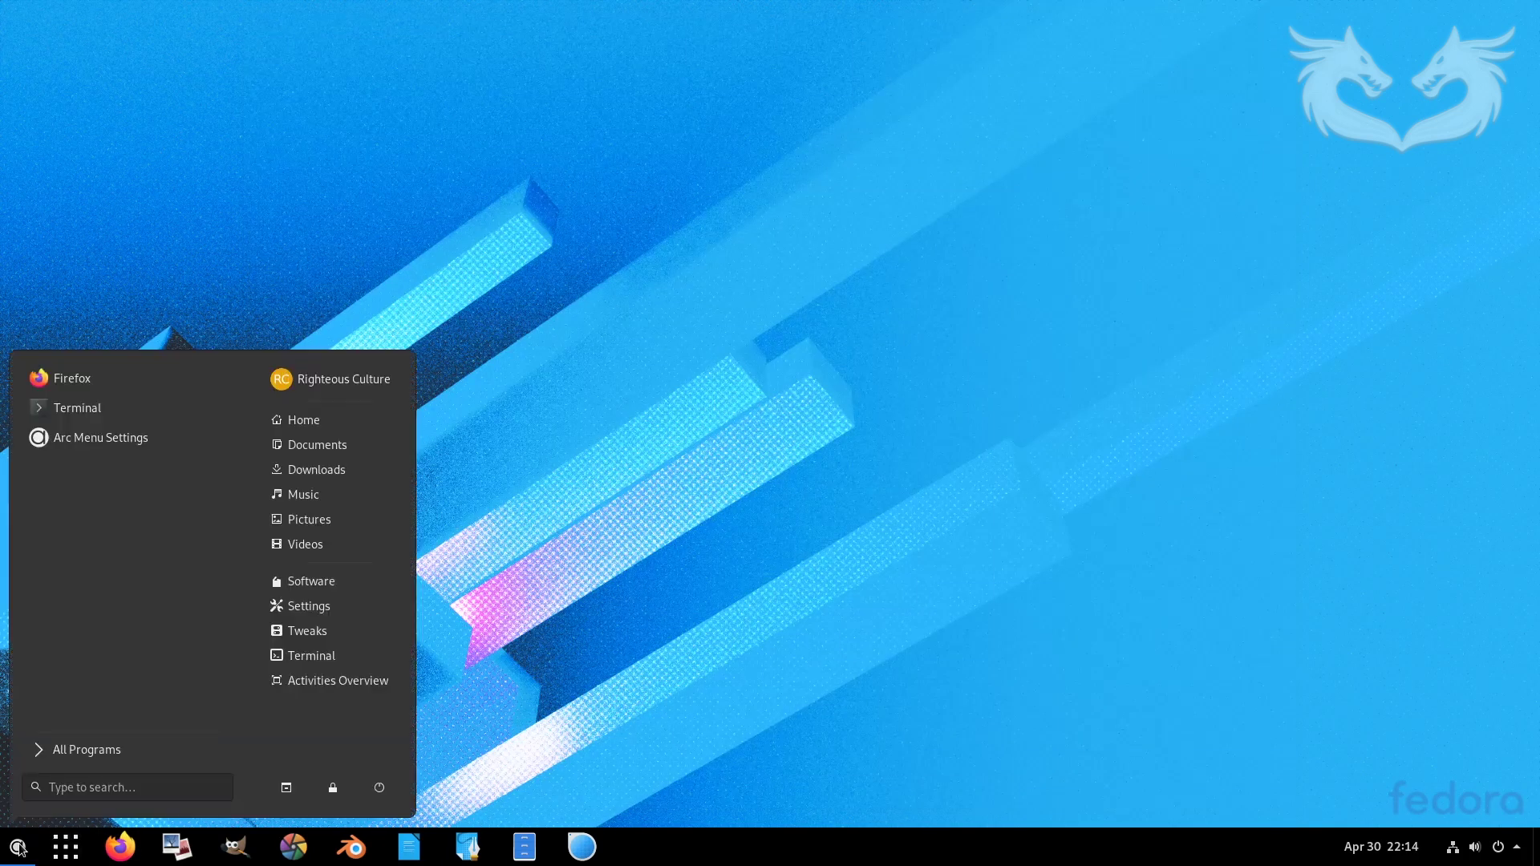
left_click(317, 634)
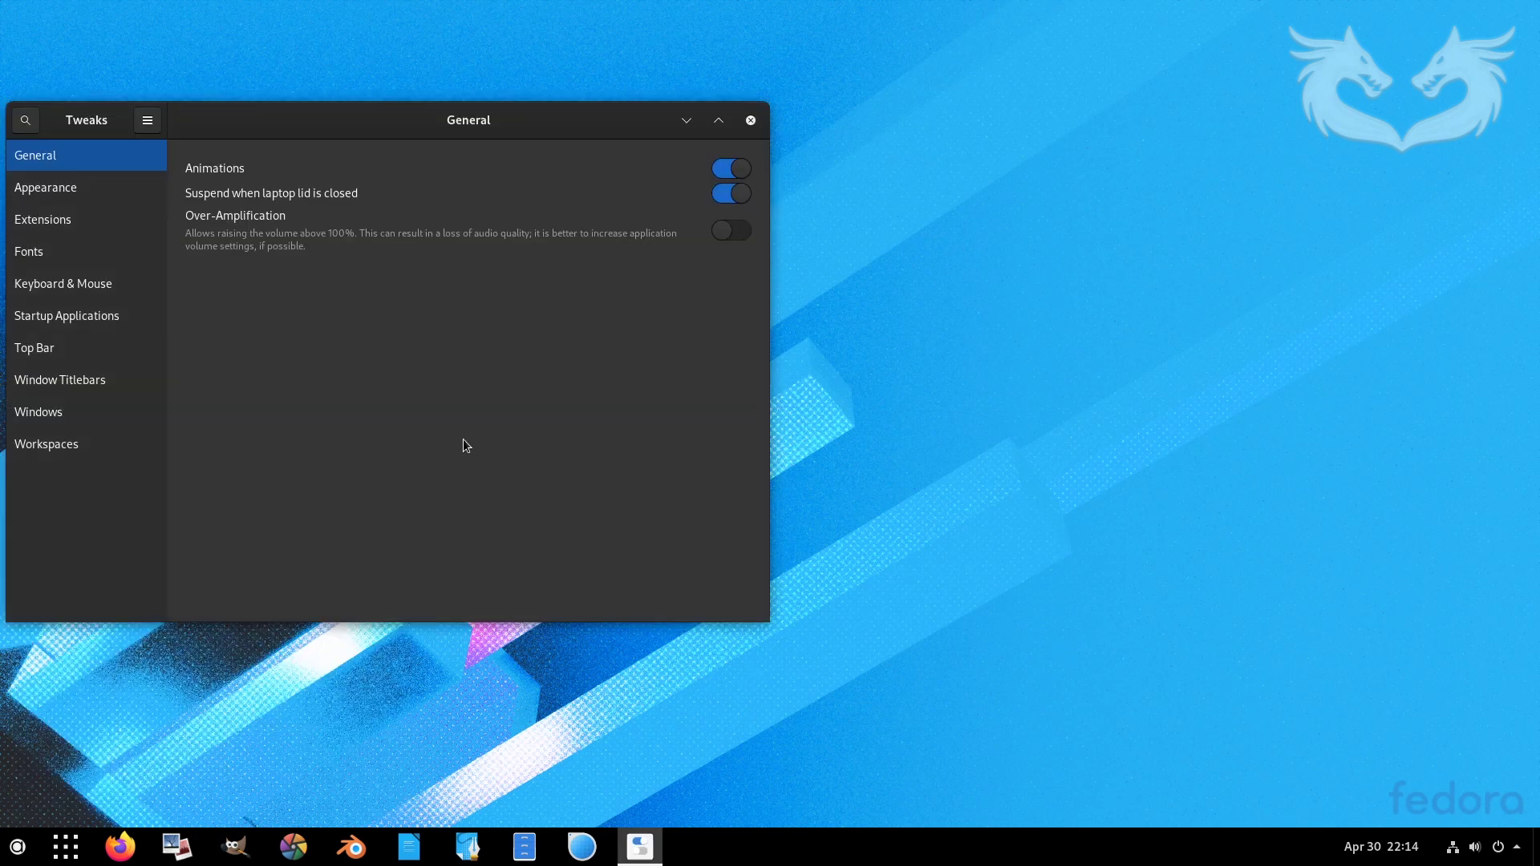
left_click_drag(277, 127, 568, 196)
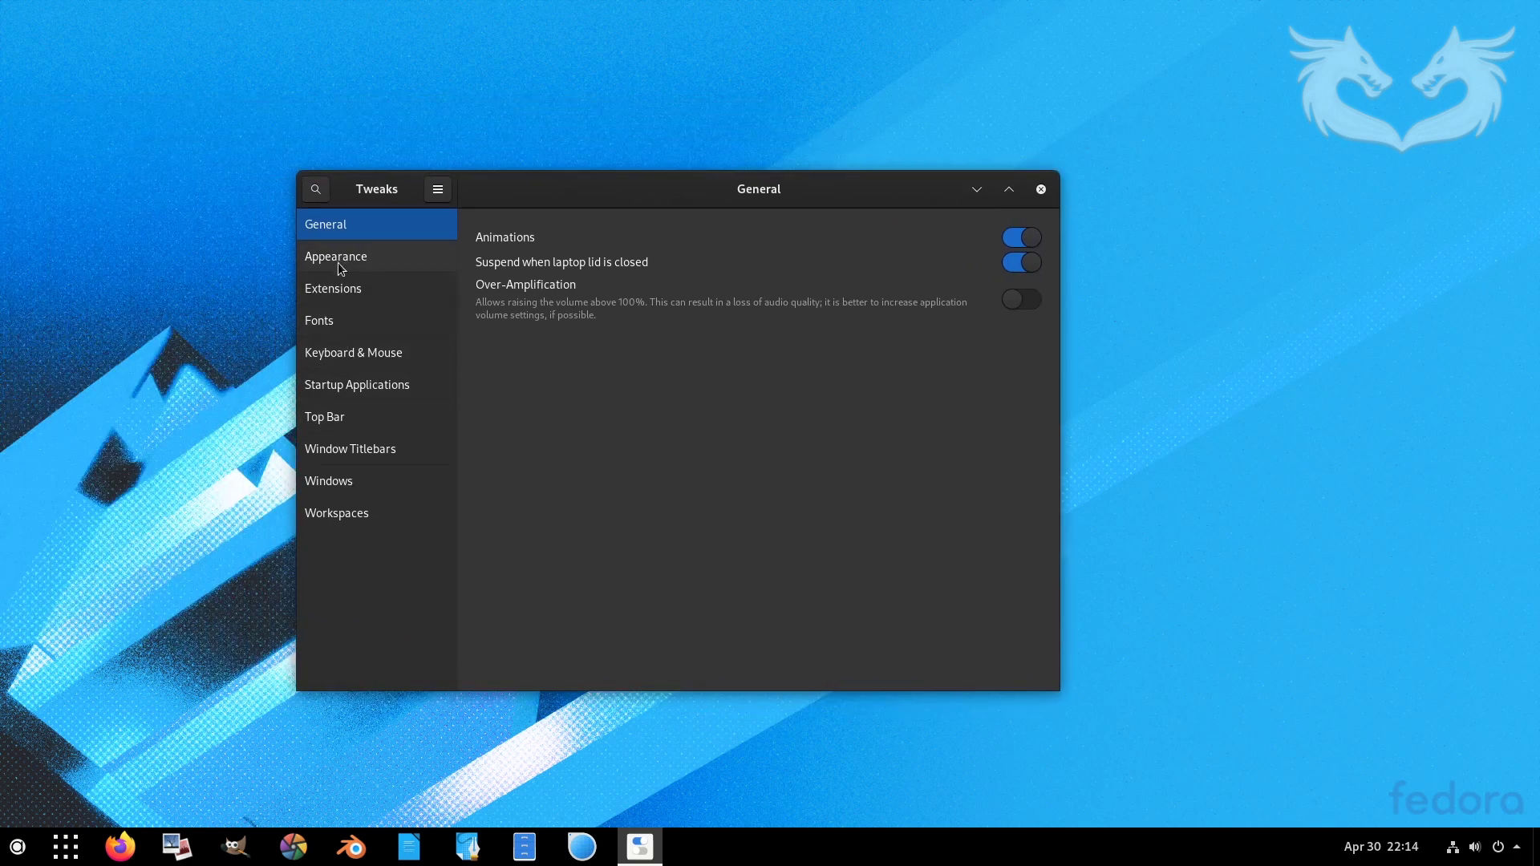
left_click(335, 288)
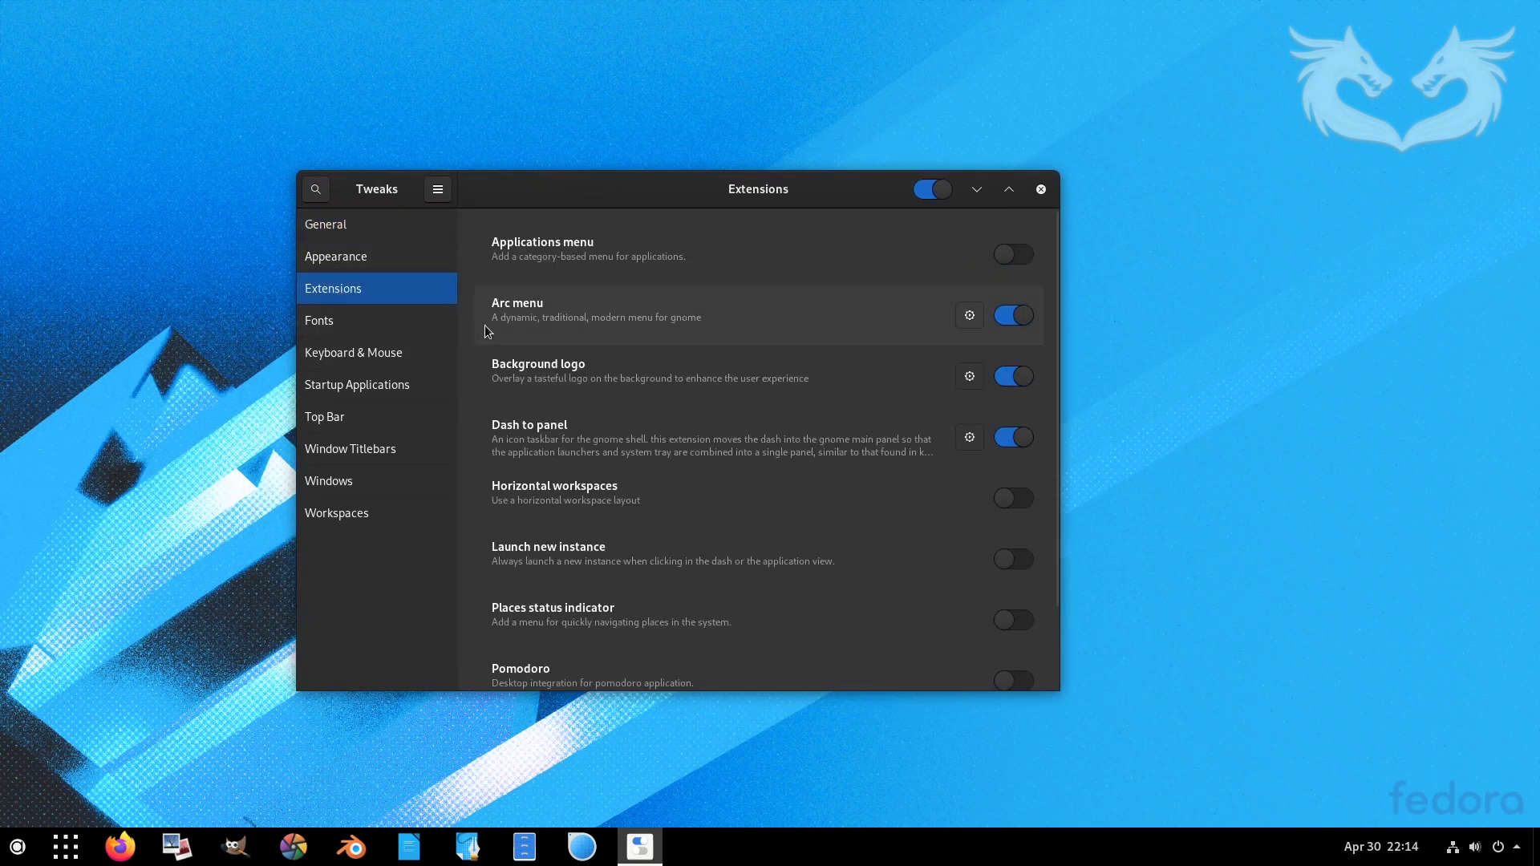
left_click(968, 320)
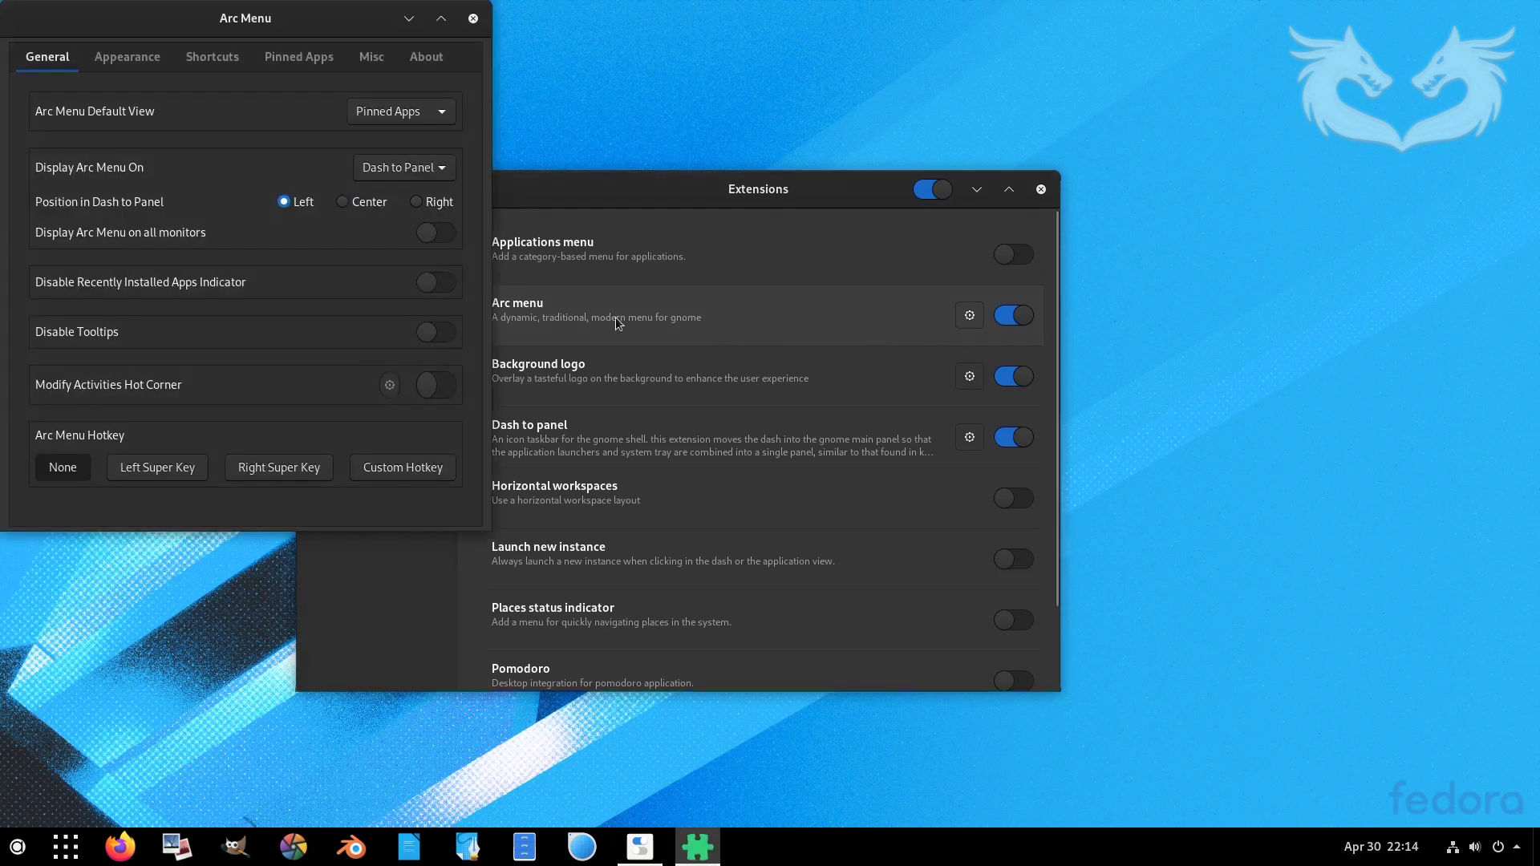
- In Arc Menu Appearance icon settings, try the Diamond Square icon and enlarge the icon size
left_click_drag(352, 15, 709, 81)
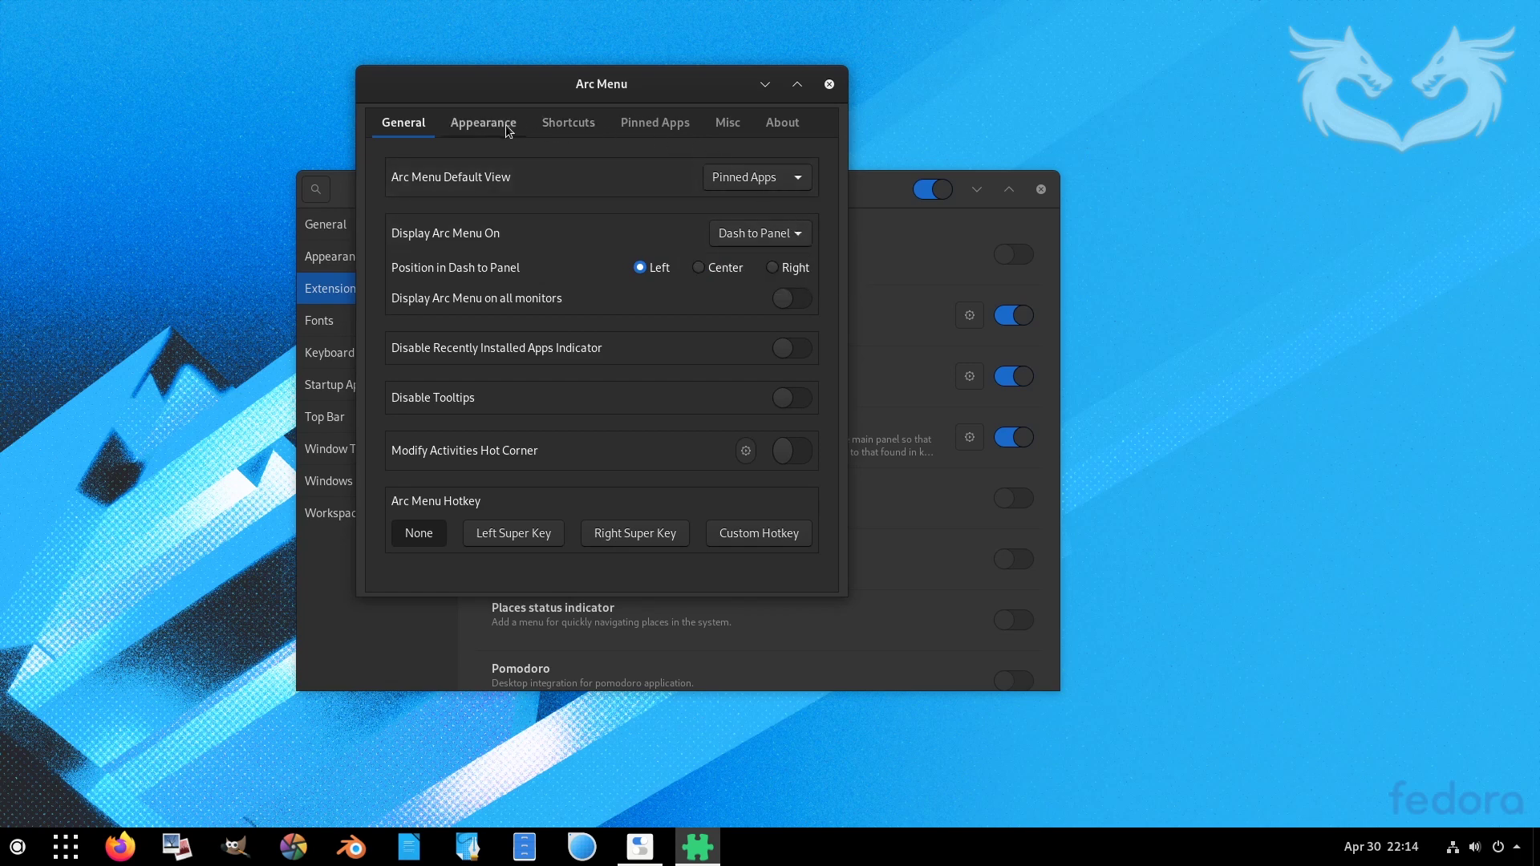
left_click(475, 127)
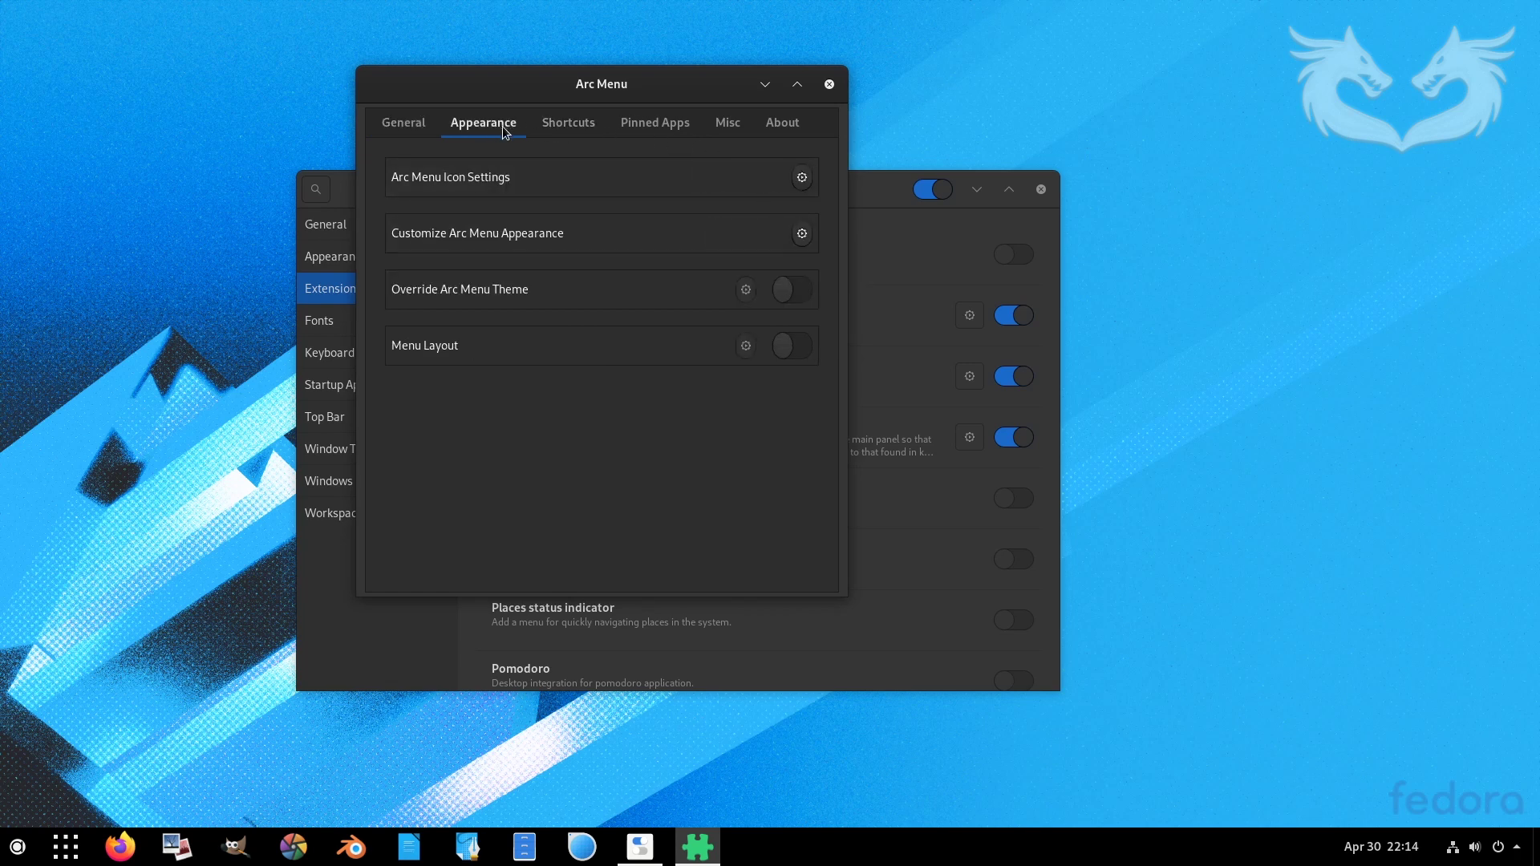
left_click(801, 187)
left_click(690, 281)
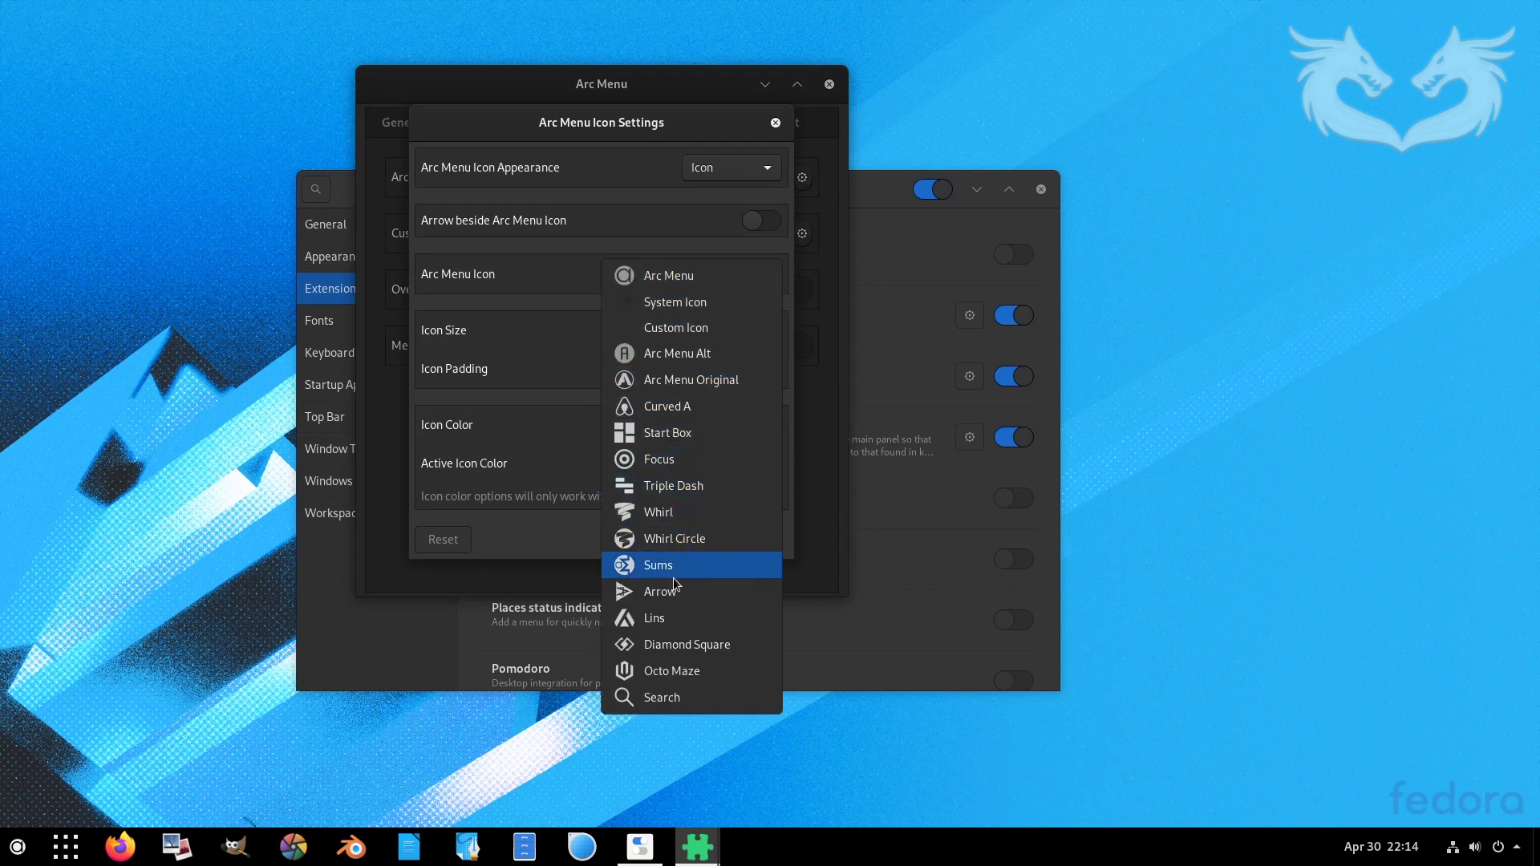
left_click(670, 646)
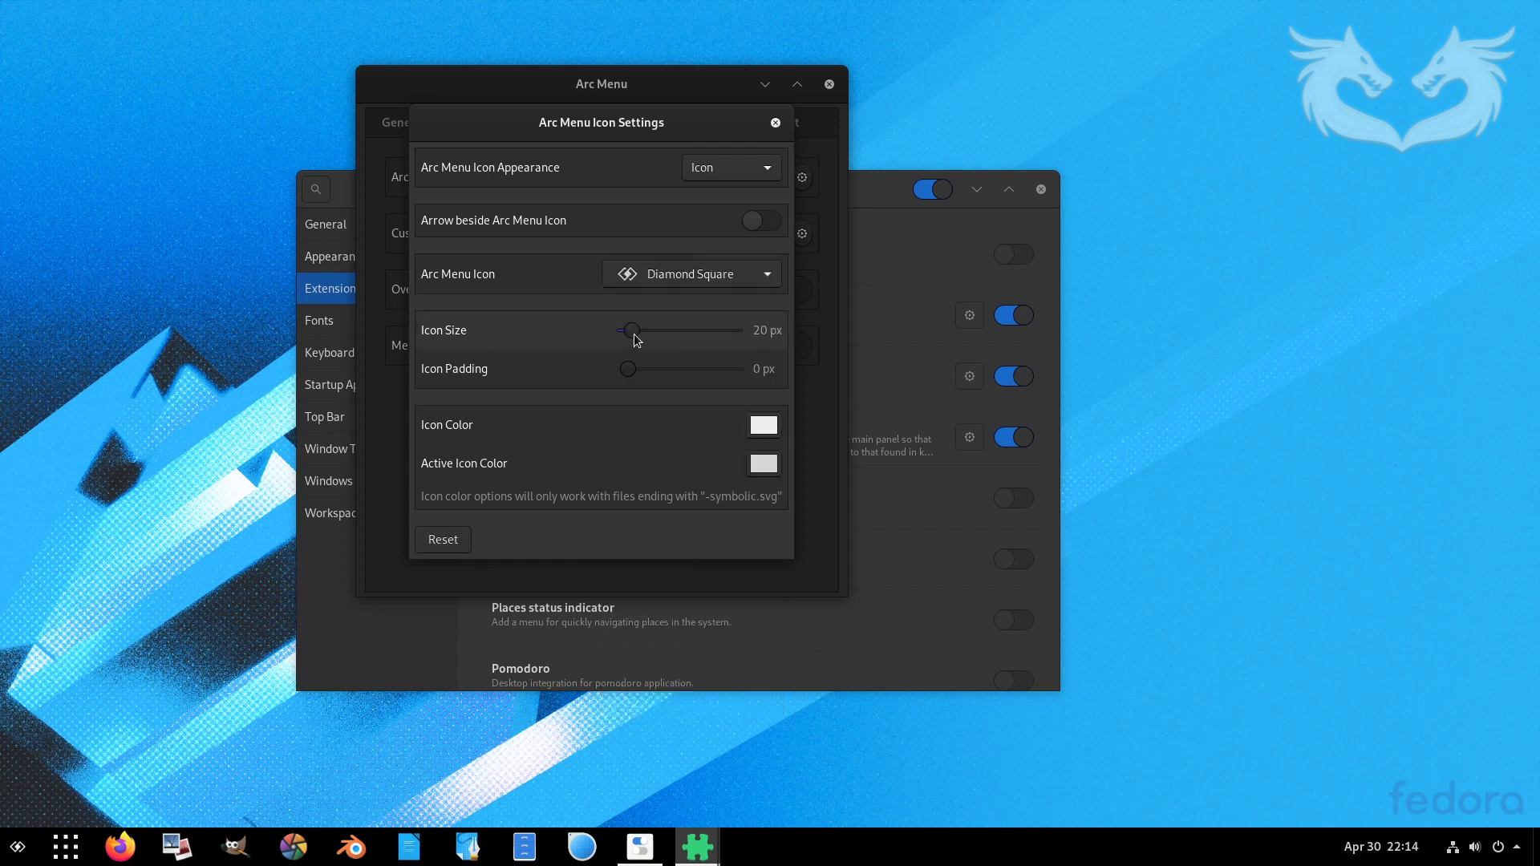
left_click_drag(634, 334, 664, 334)
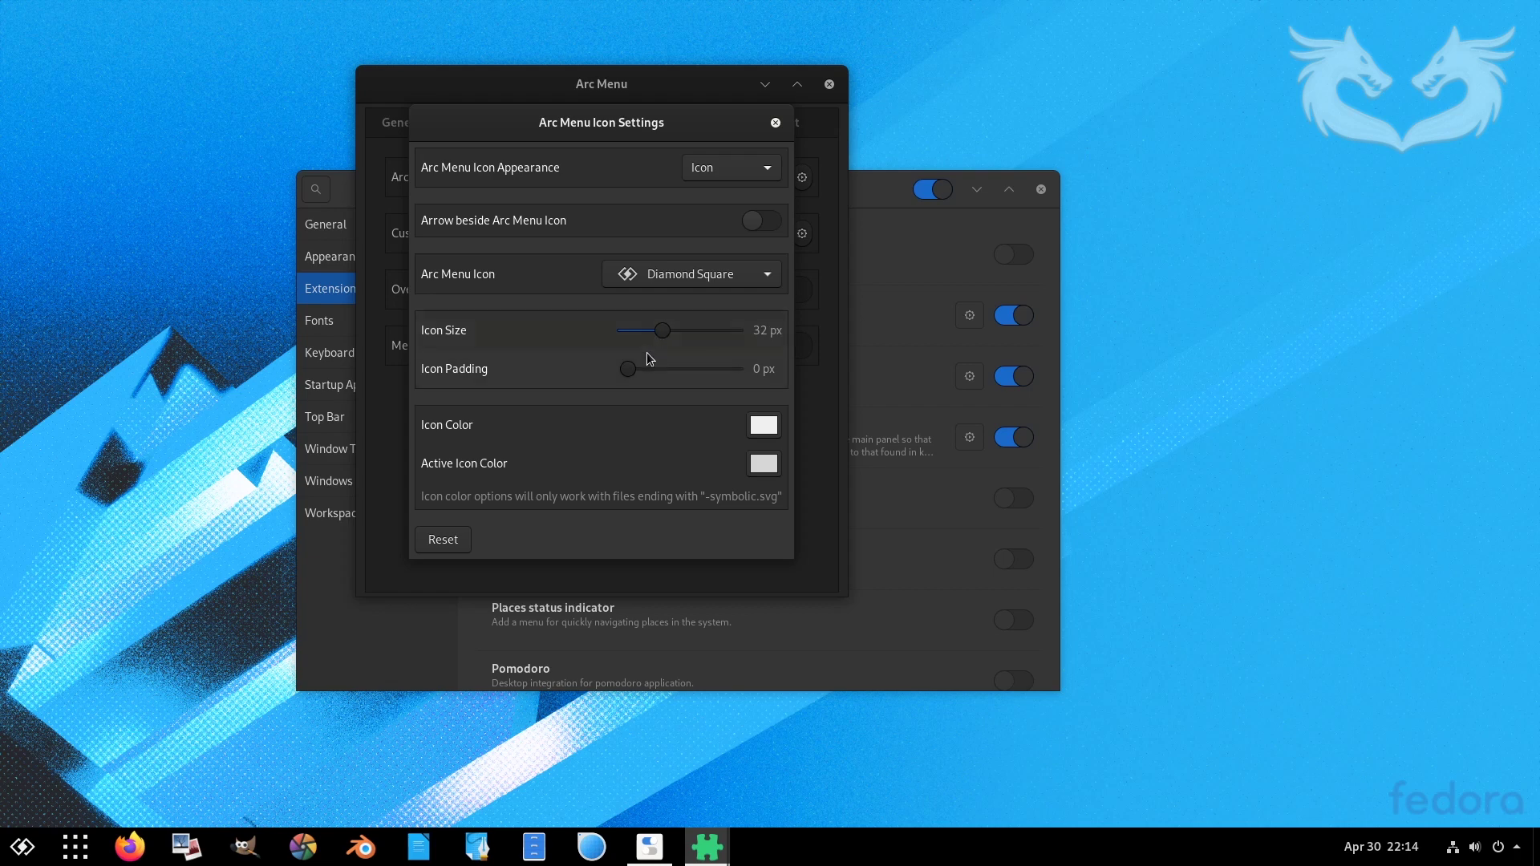
- Switch the menu icon to Start Box and close both Arc Menu settings windows
left_click(710, 276)
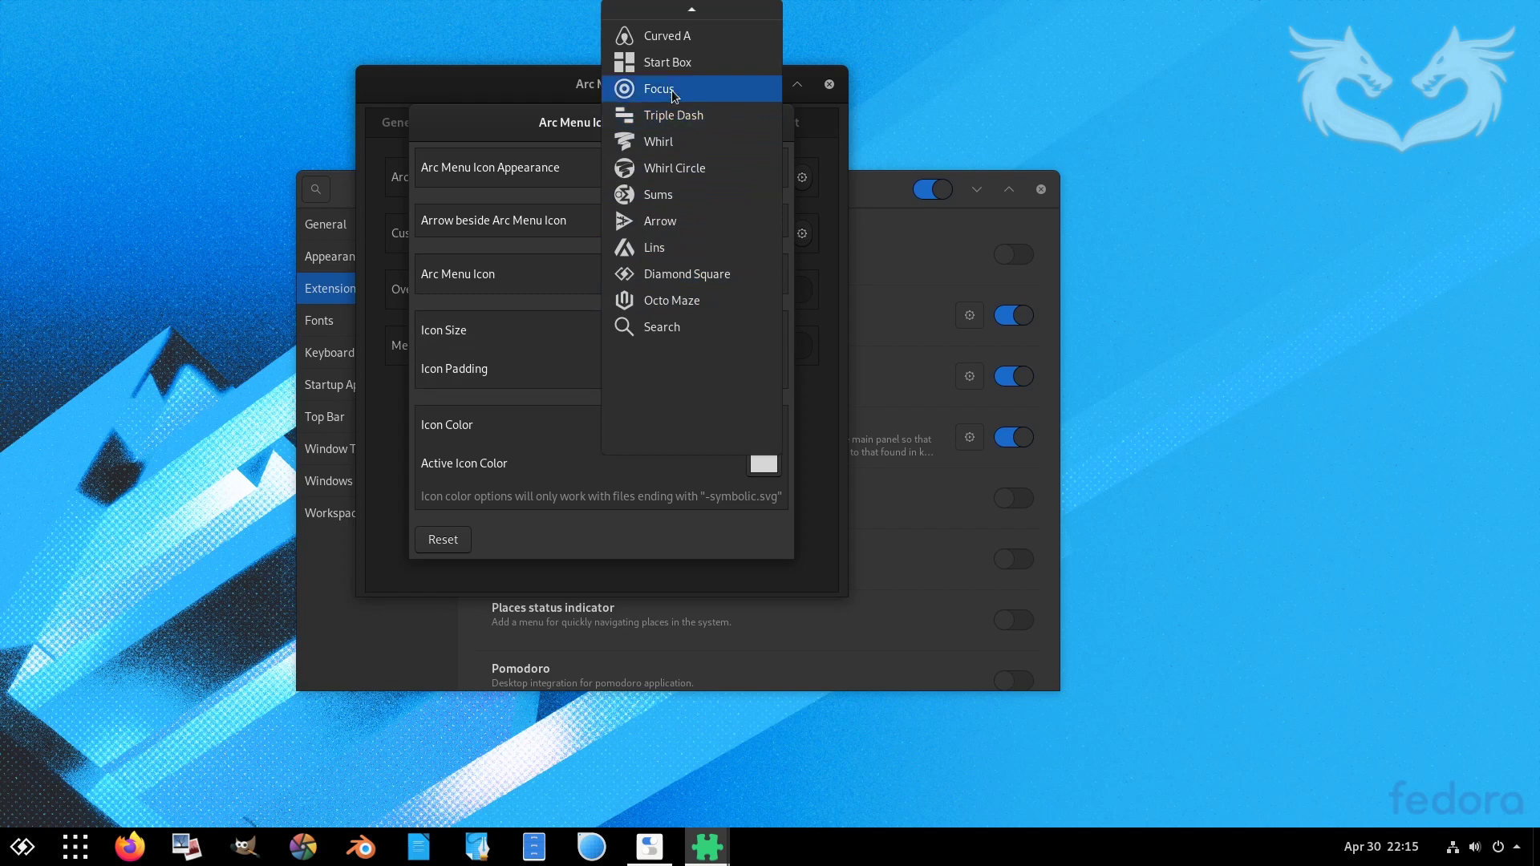
left_click(678, 64)
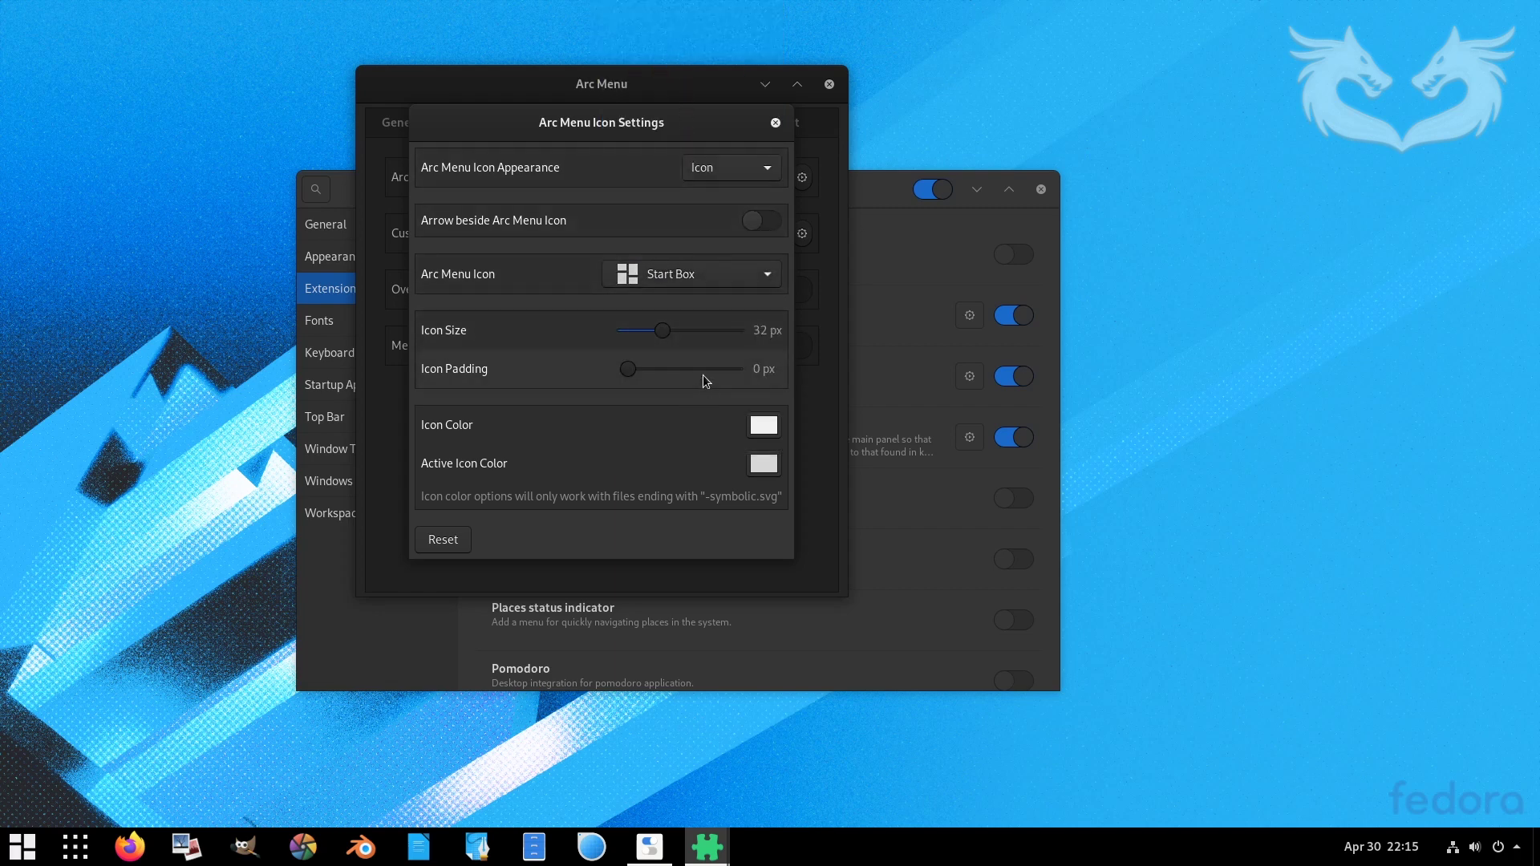
scroll(666, 332, "down", 2)
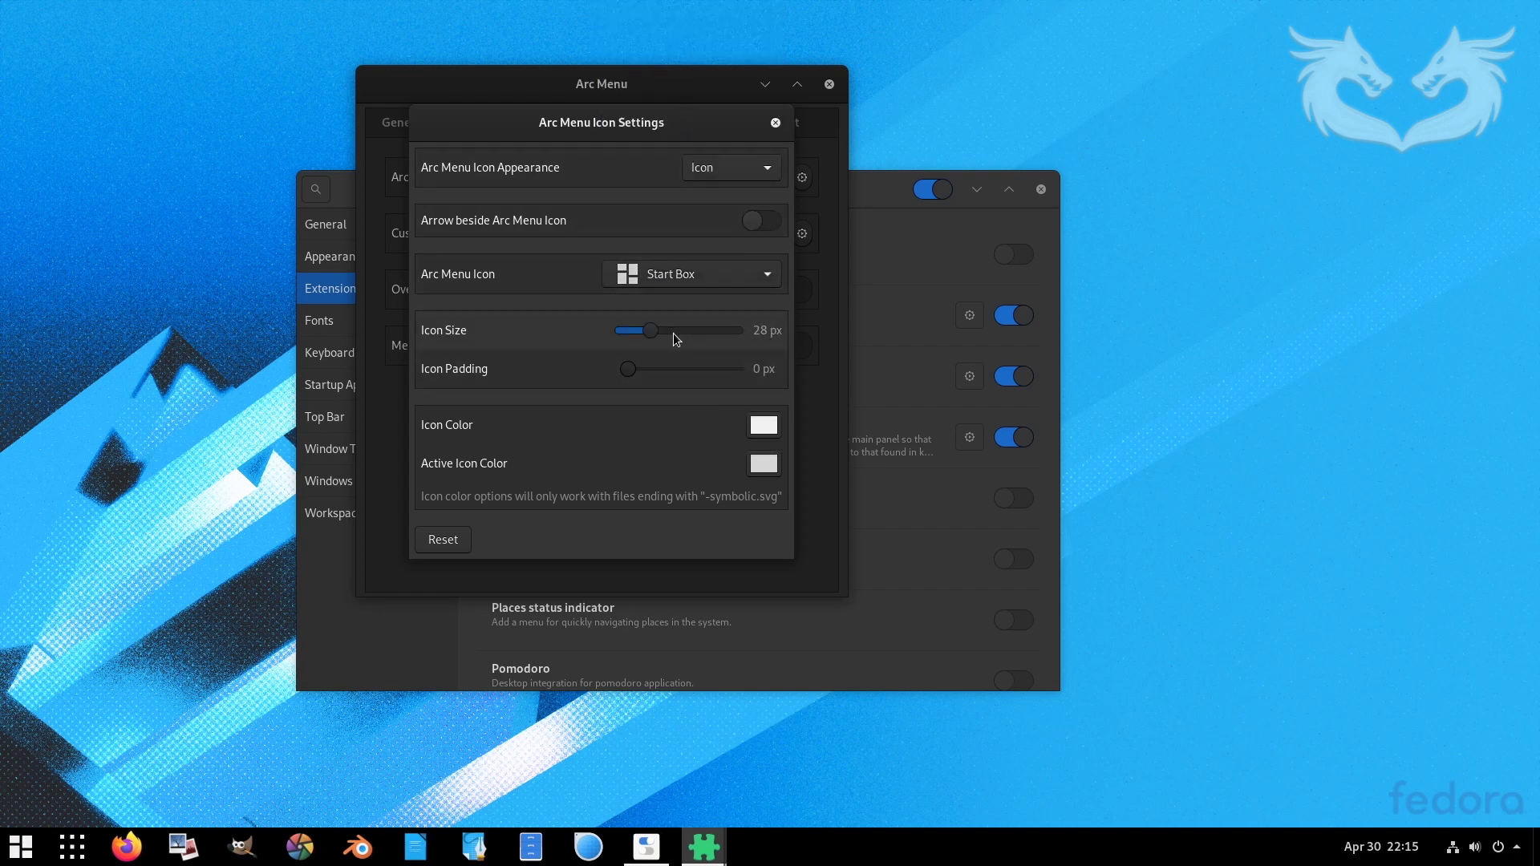
scroll(672, 334, "up", 2)
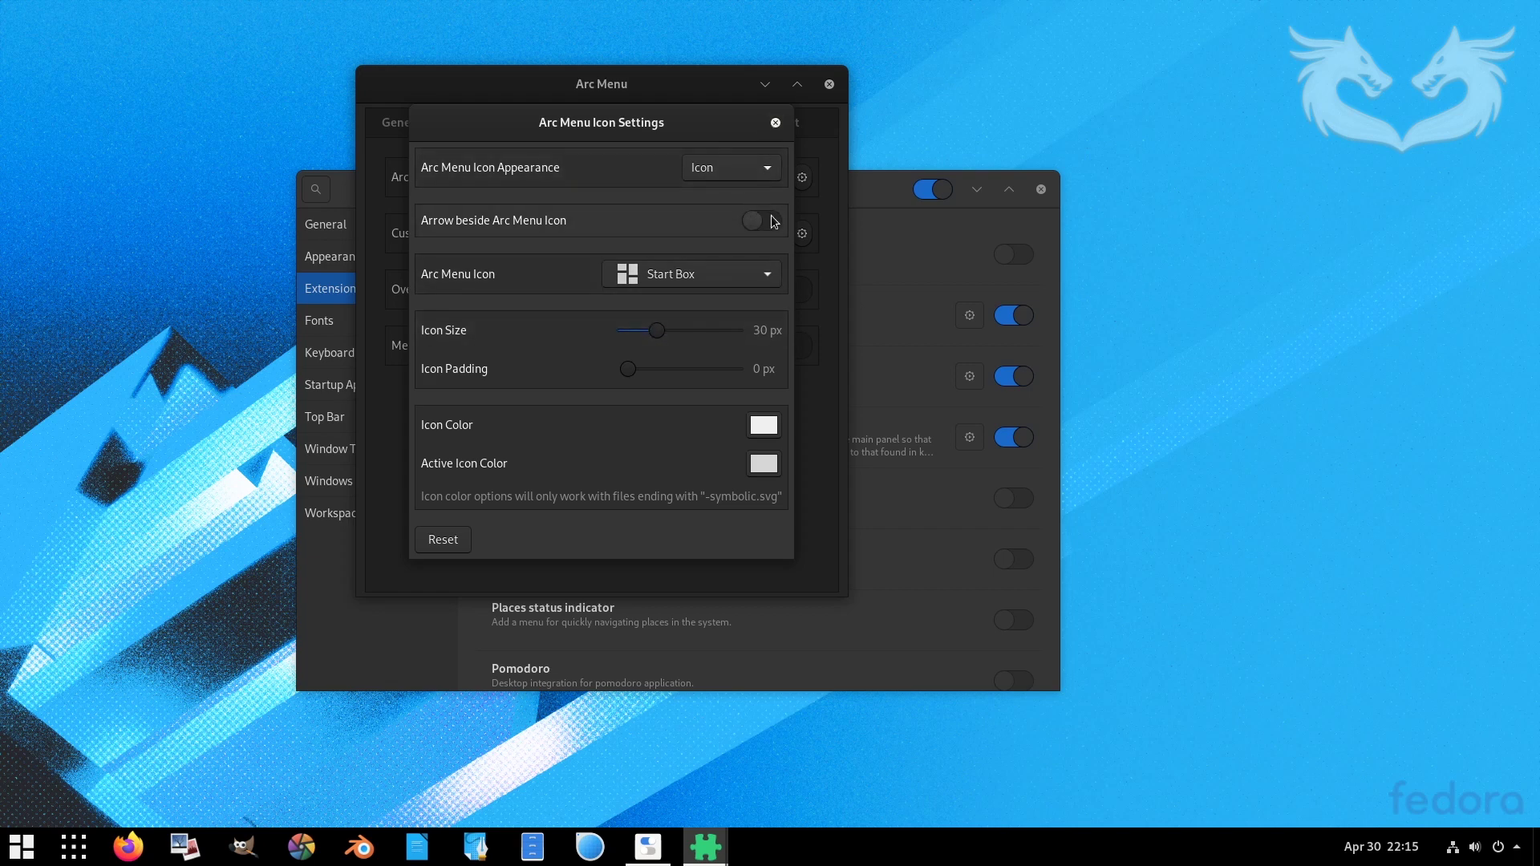
left_click(775, 126)
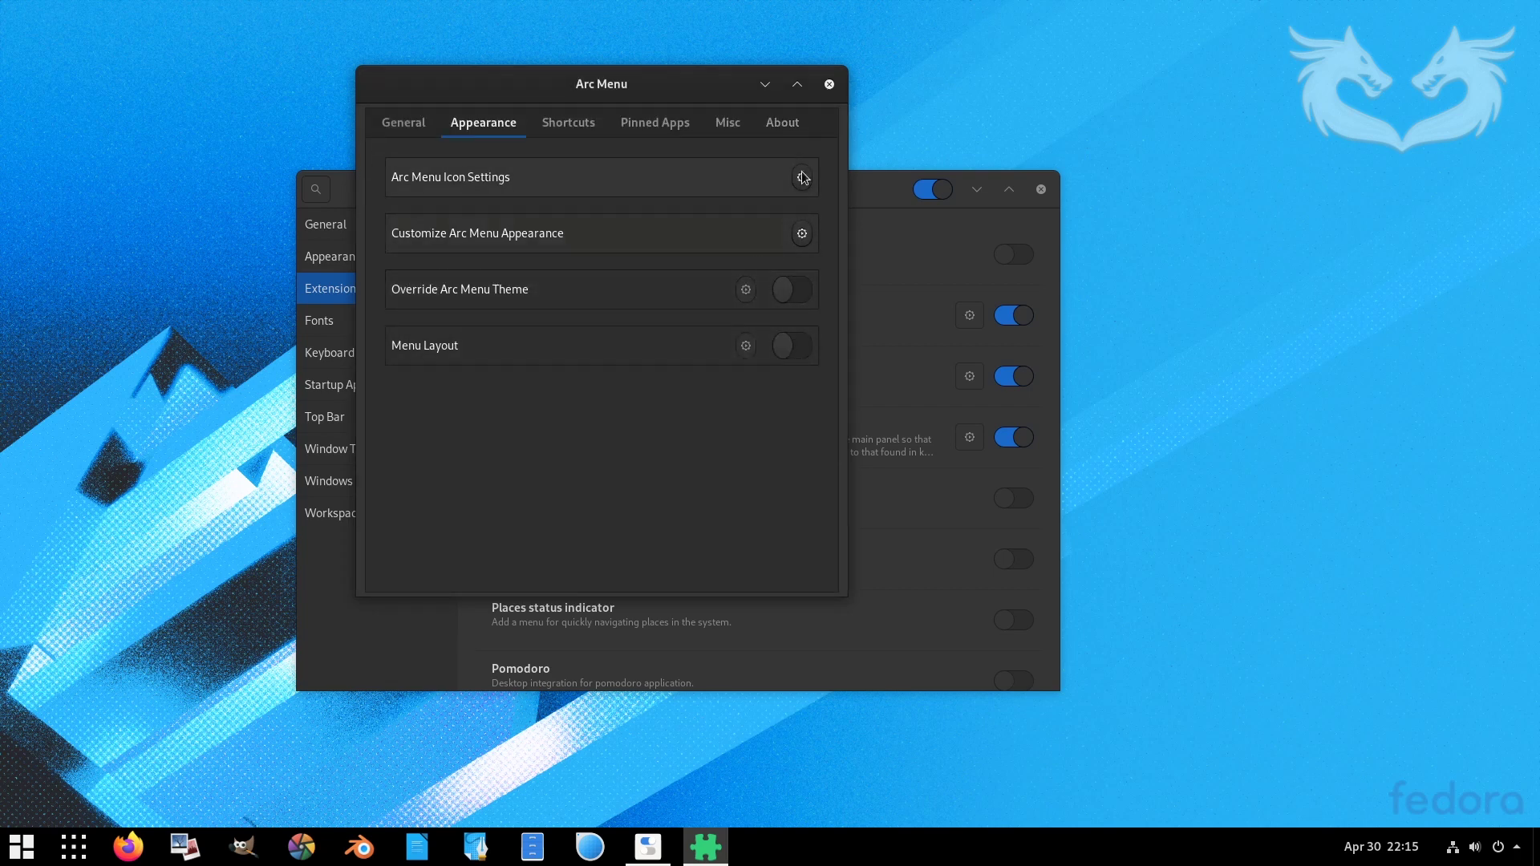
left_click(830, 84)
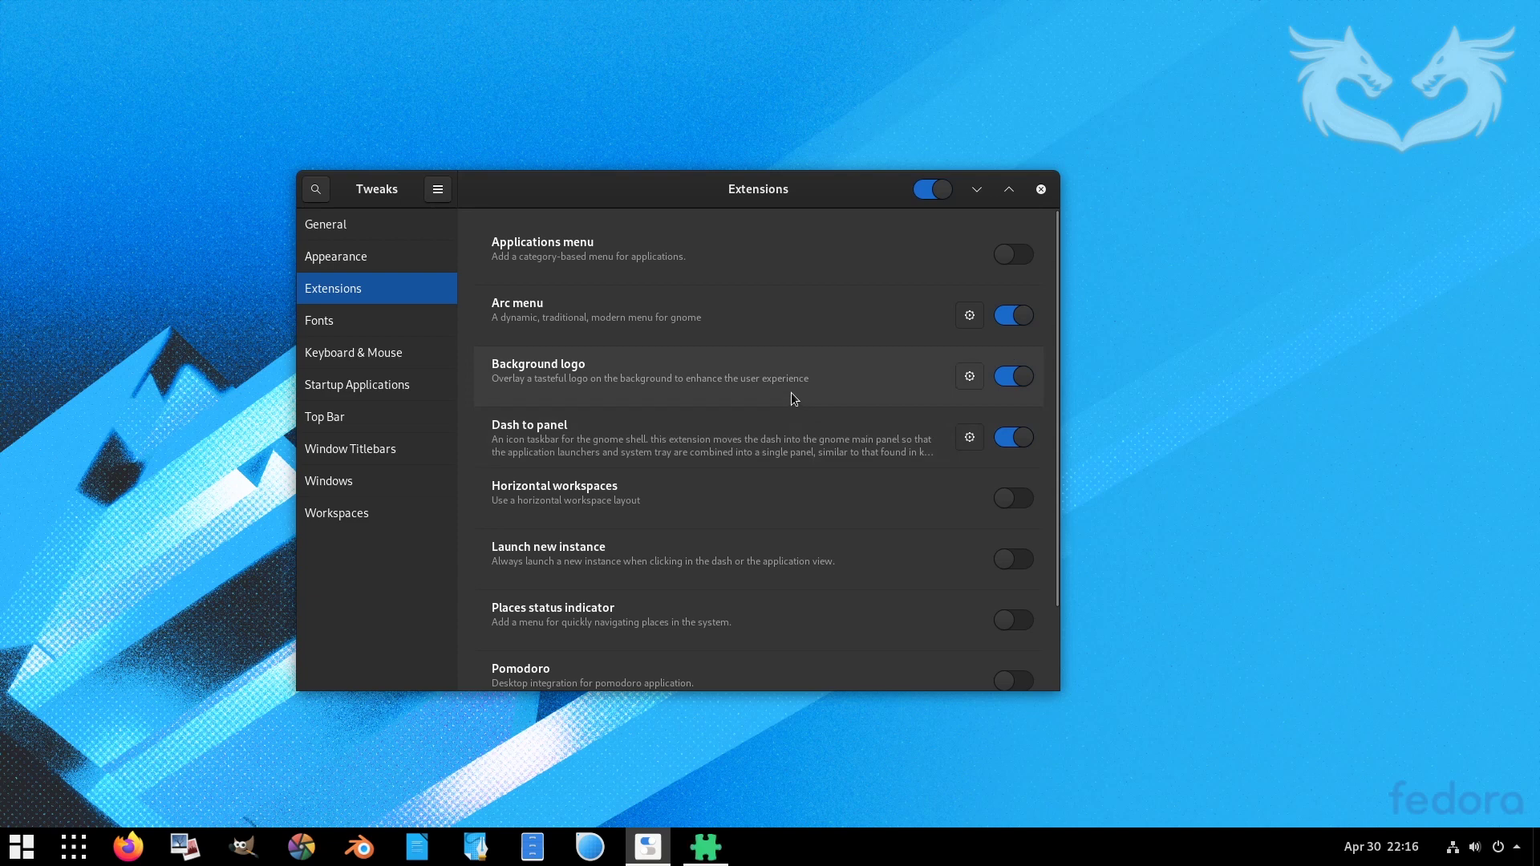
- Enable Dash to Panel's Style override of panel background opacity at 40%, then close Dash to Panel and Tweaks
left_click_drag(393, 24, 697, 74)
left_click(423, 103)
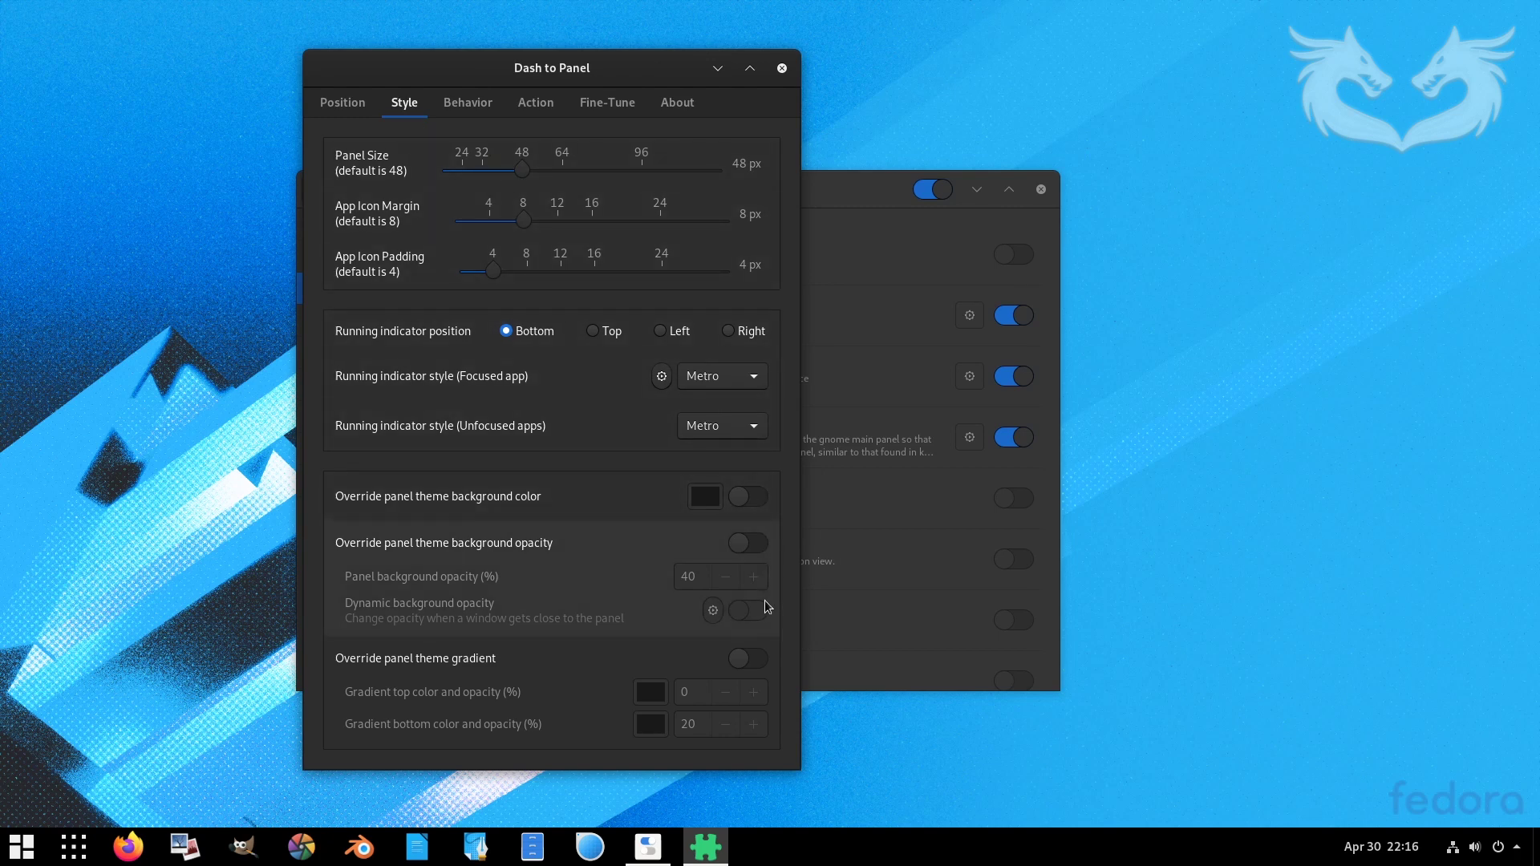
left_click(749, 547)
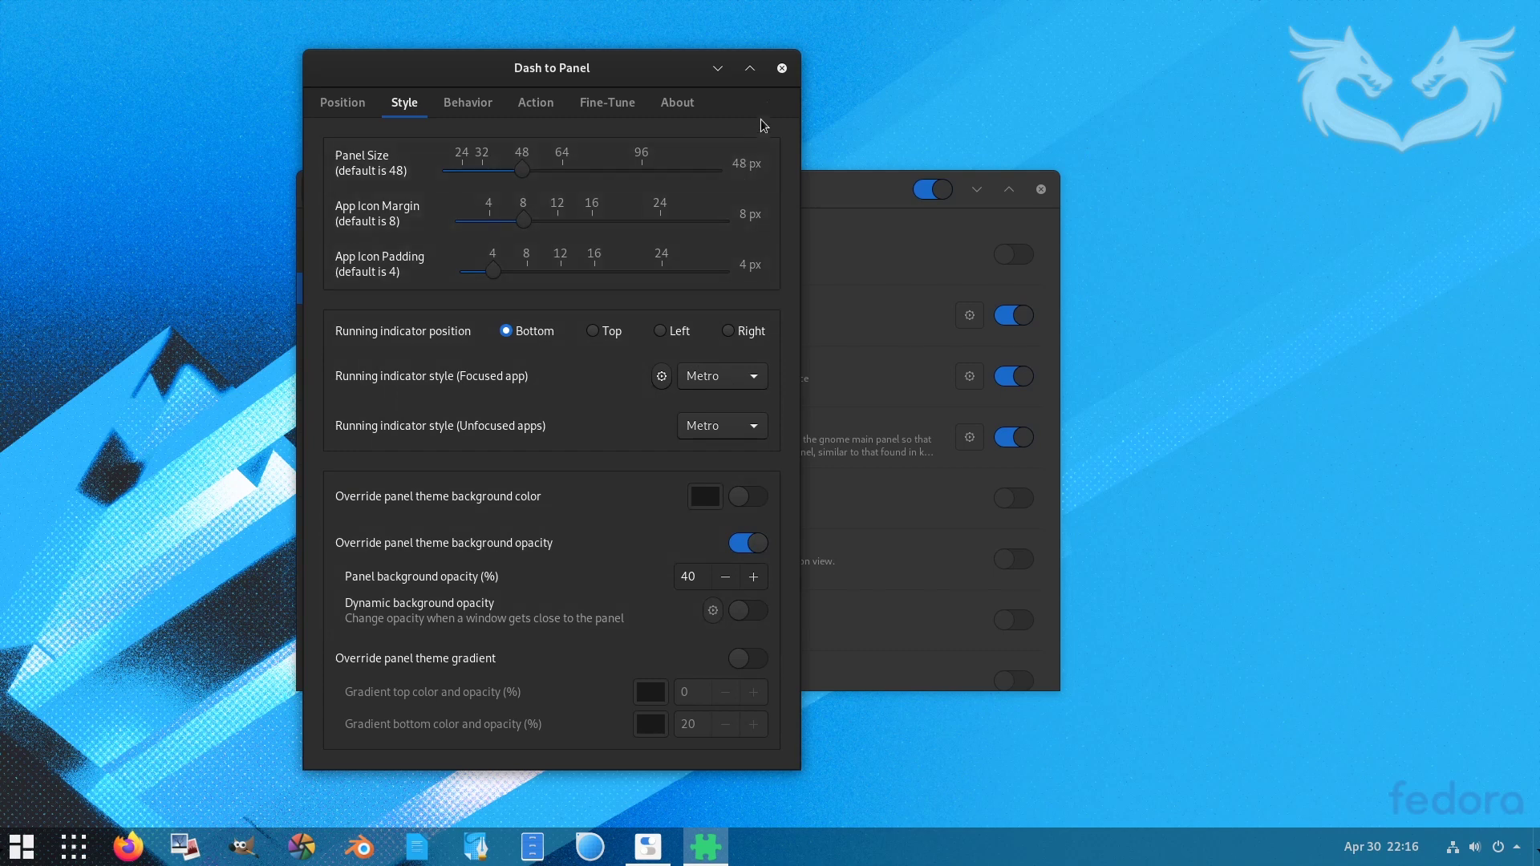
left_click(782, 69)
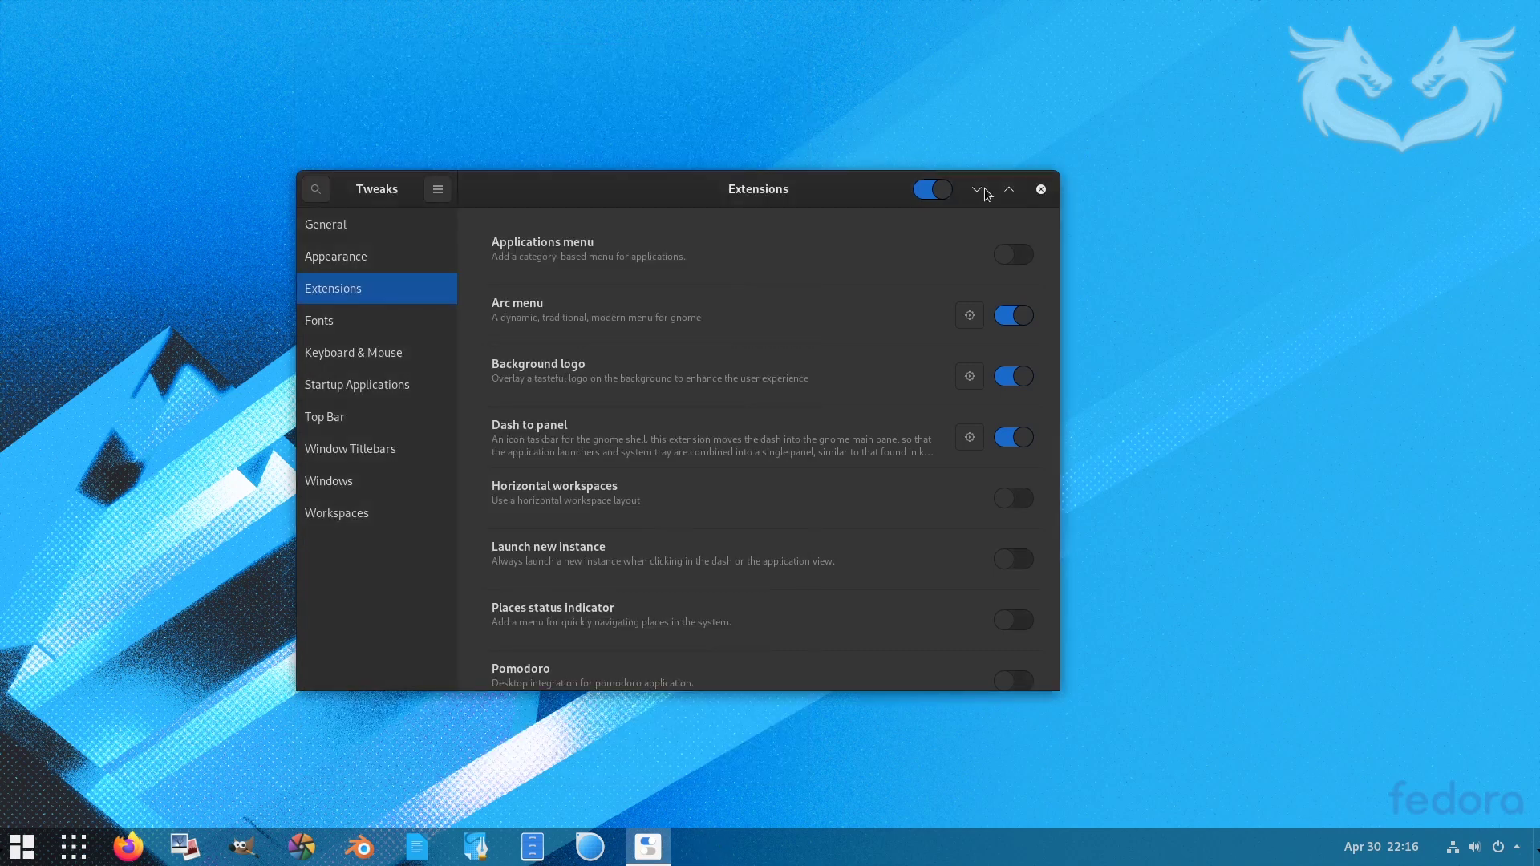
left_click(1042, 189)
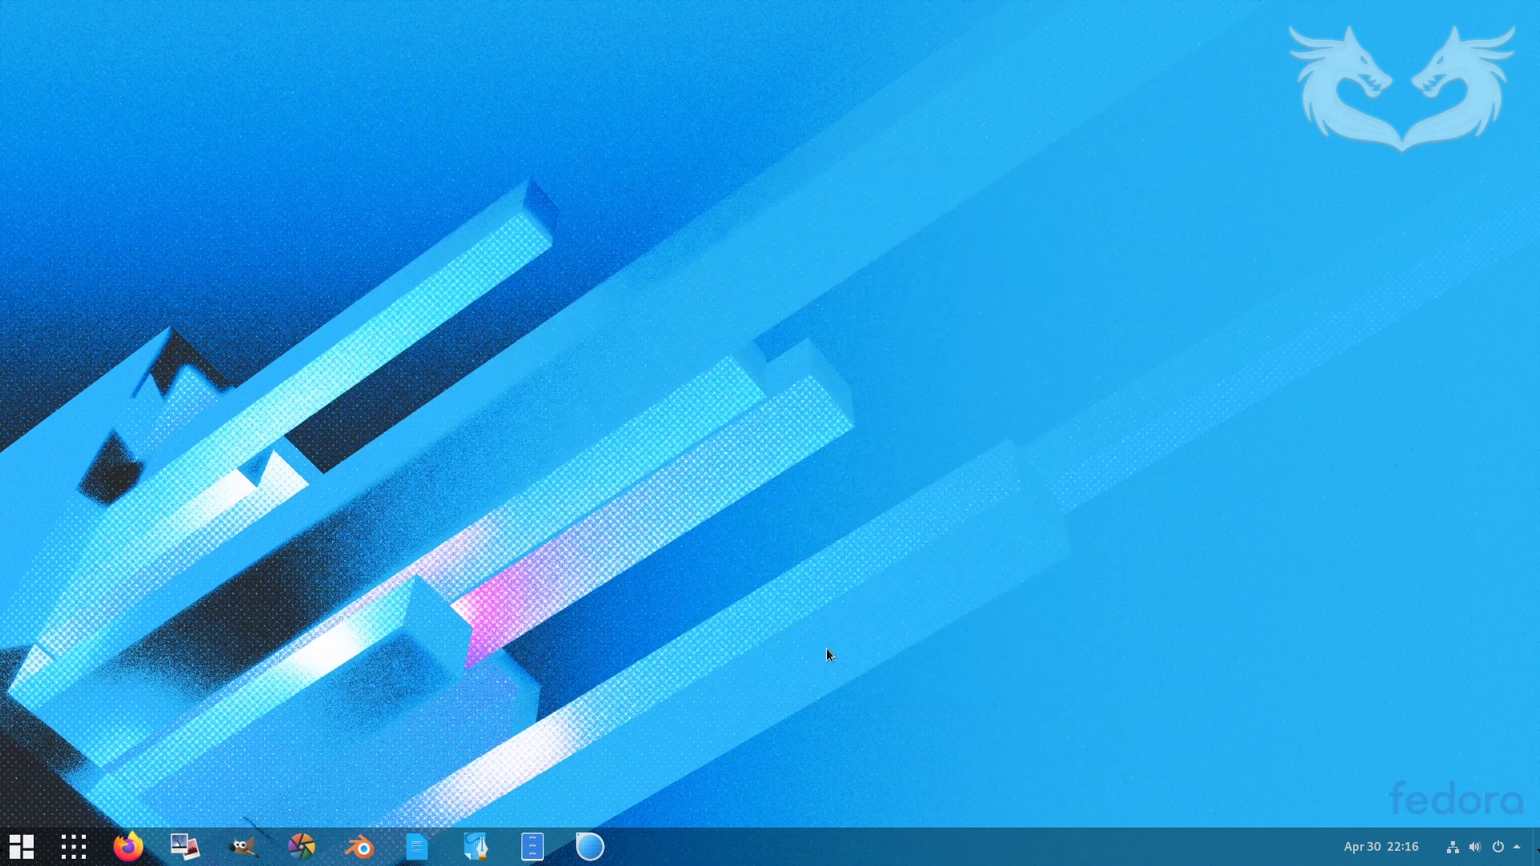
- Open Background settings from the desktop menu and preview the coloured-pencils wallpaper
right_click(810, 493)
left_click(834, 523)
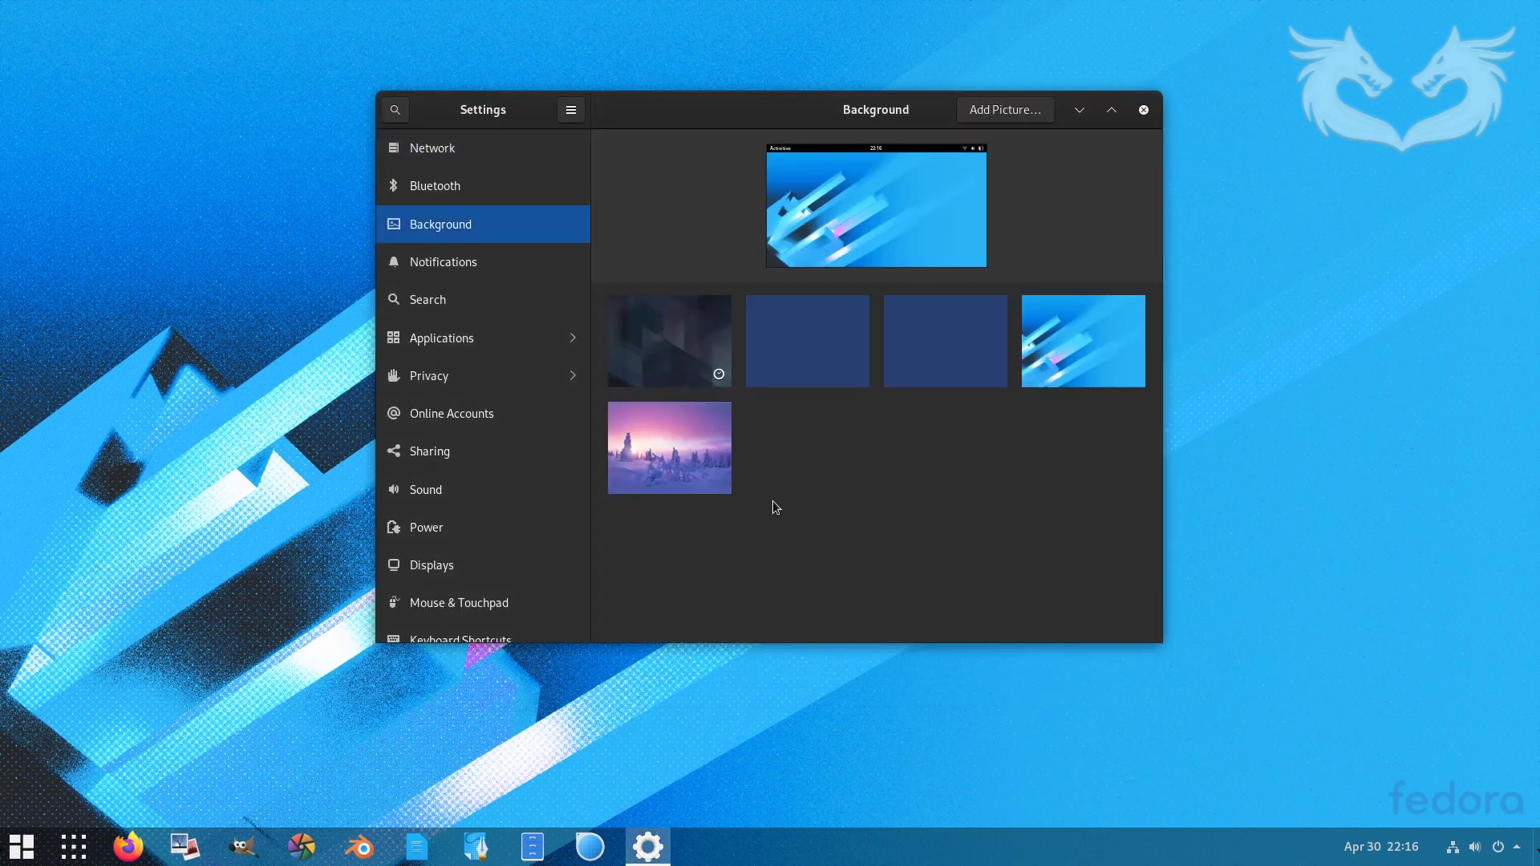
scroll(935, 456, "down", 4)
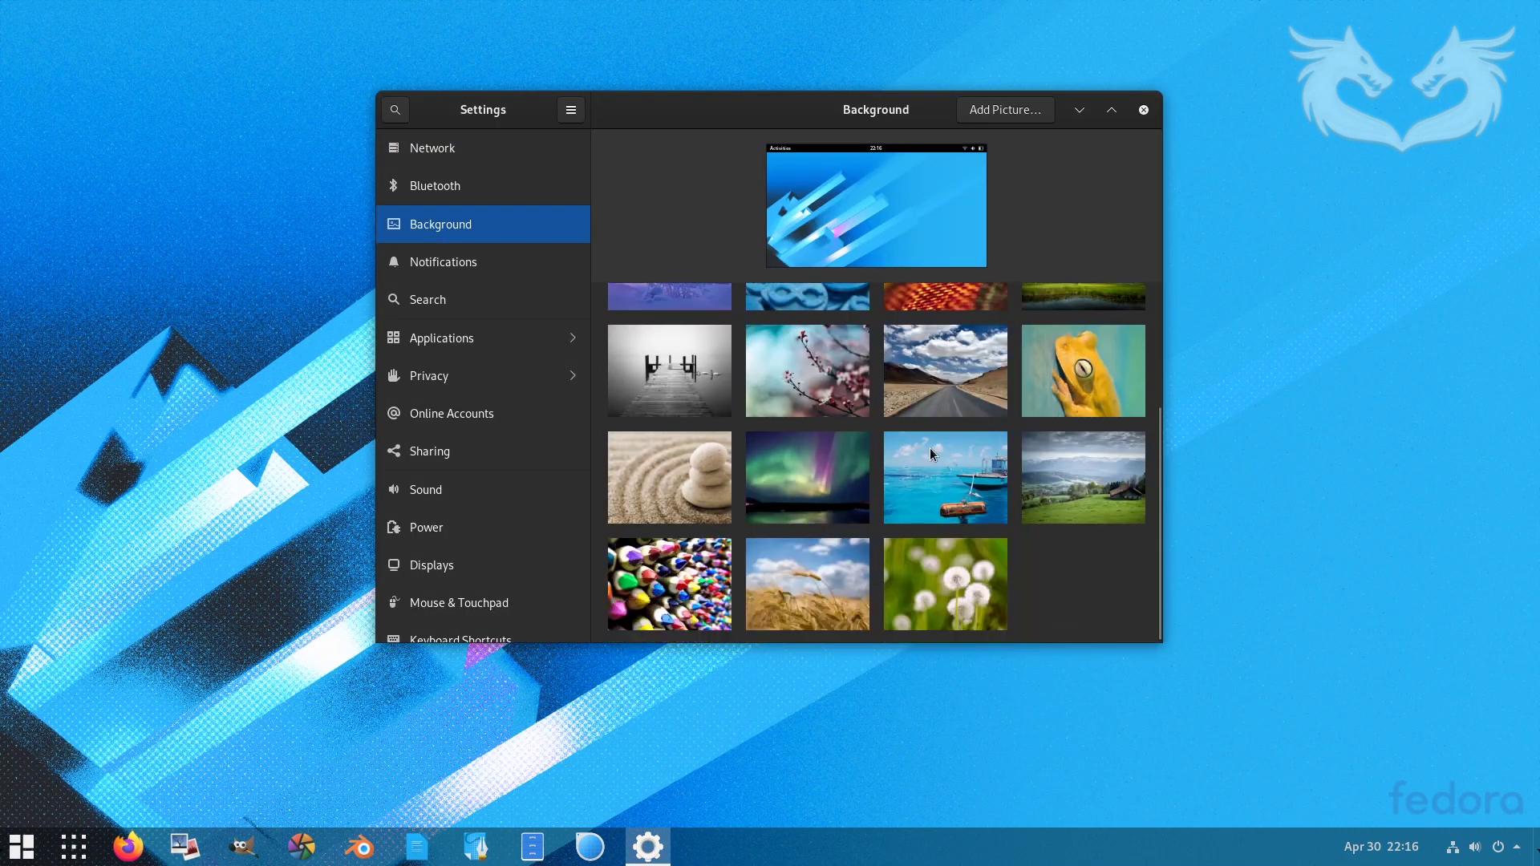
left_click(667, 578)
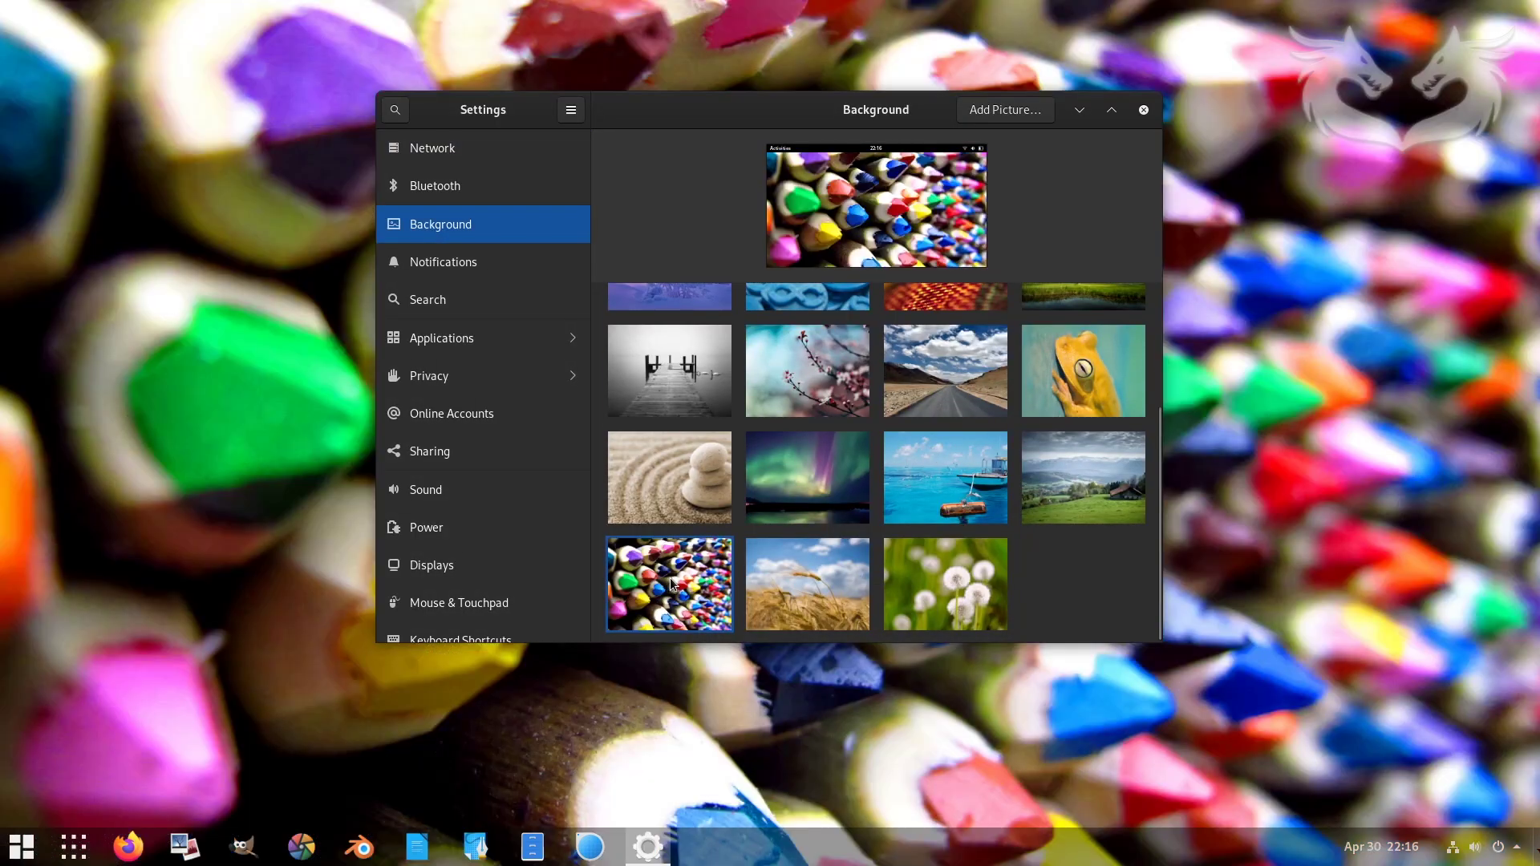
left_click(1072, 116)
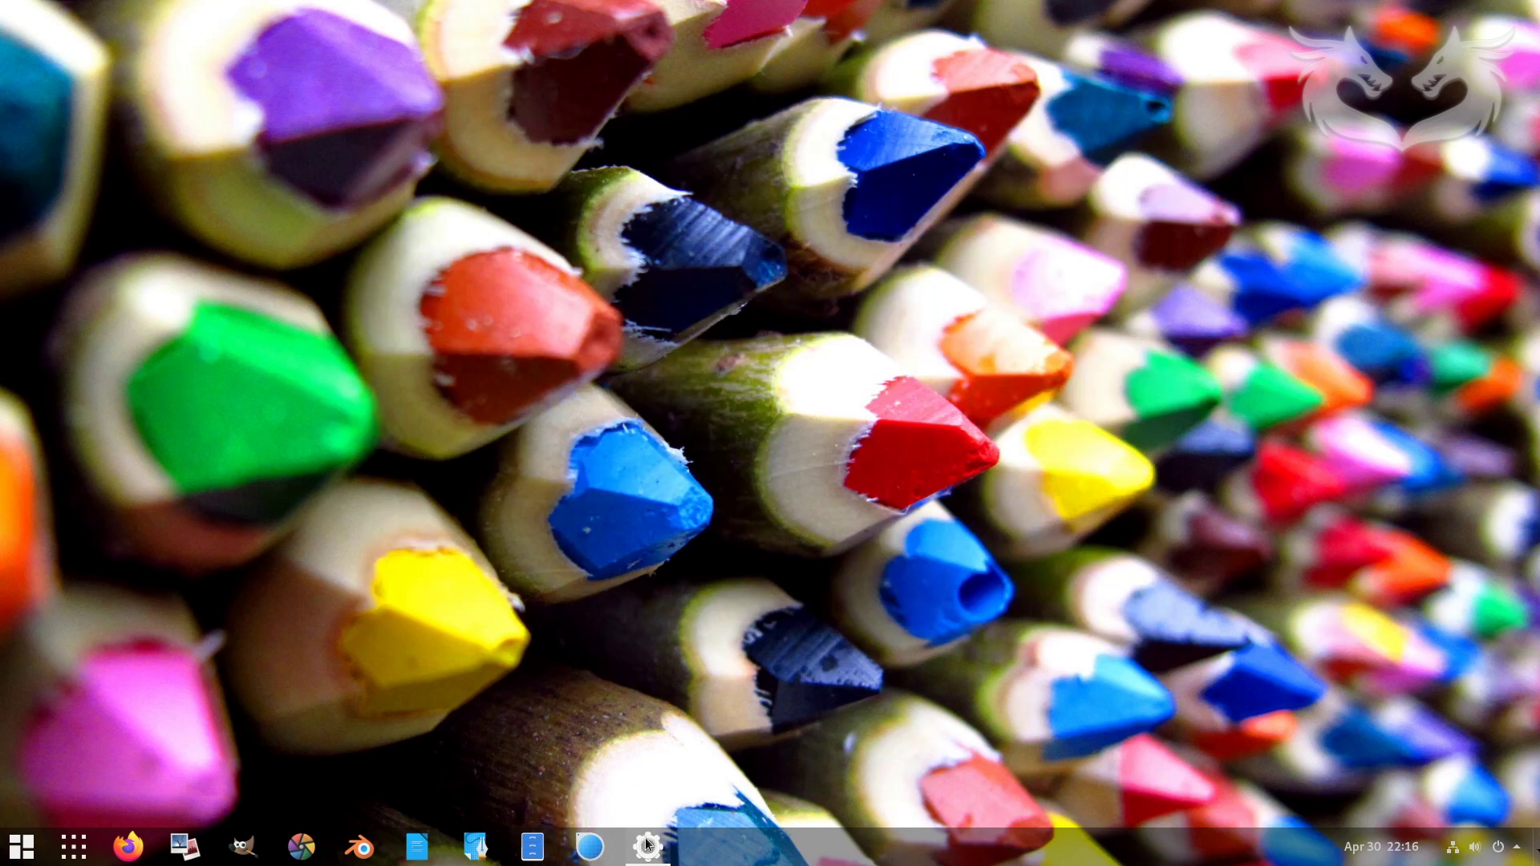
mouse_move(648, 846)
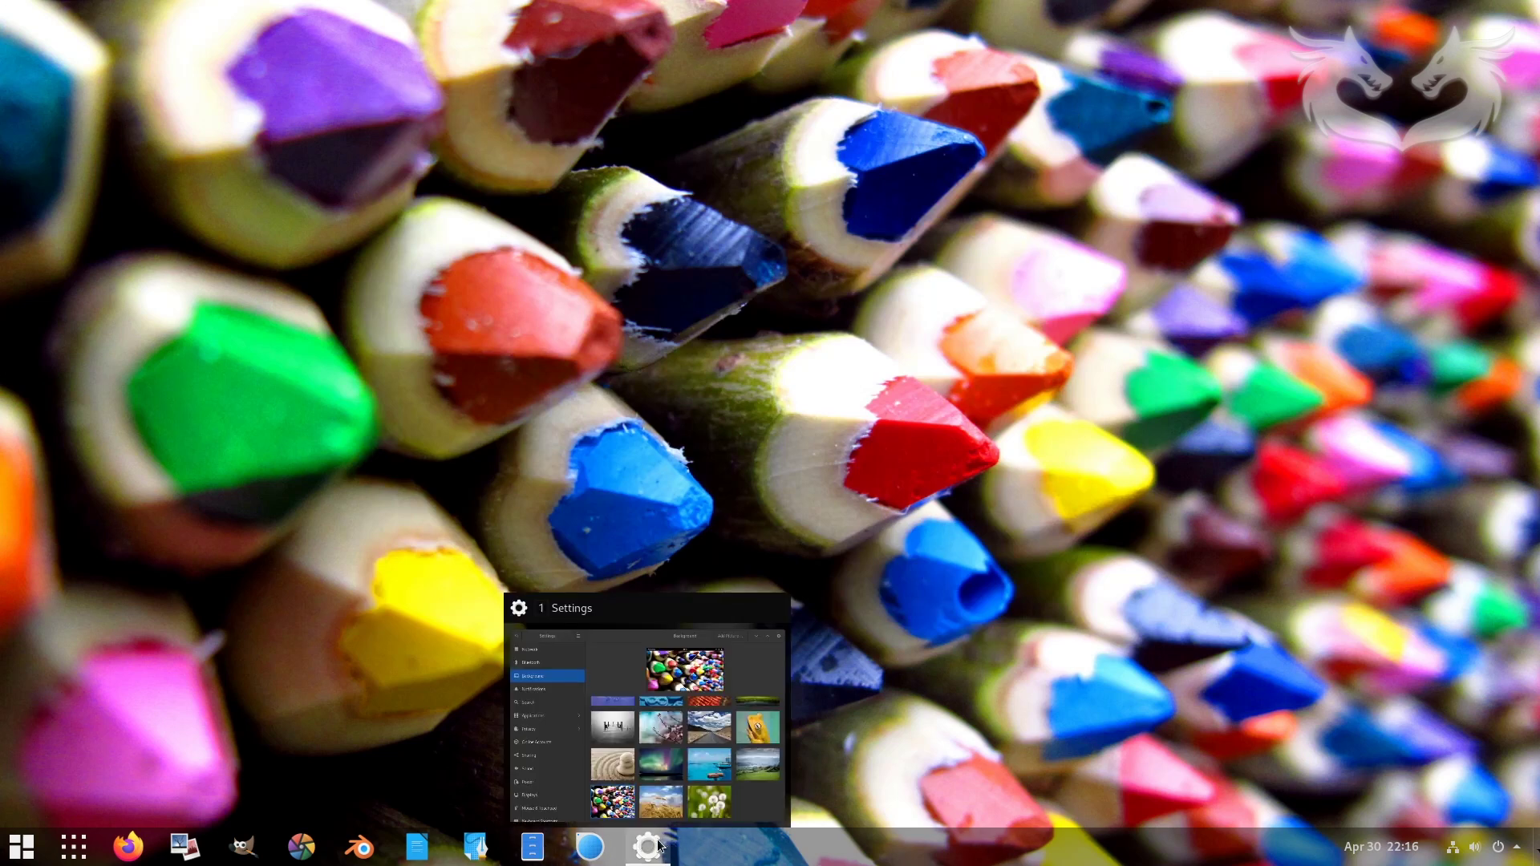
left_click(695, 719)
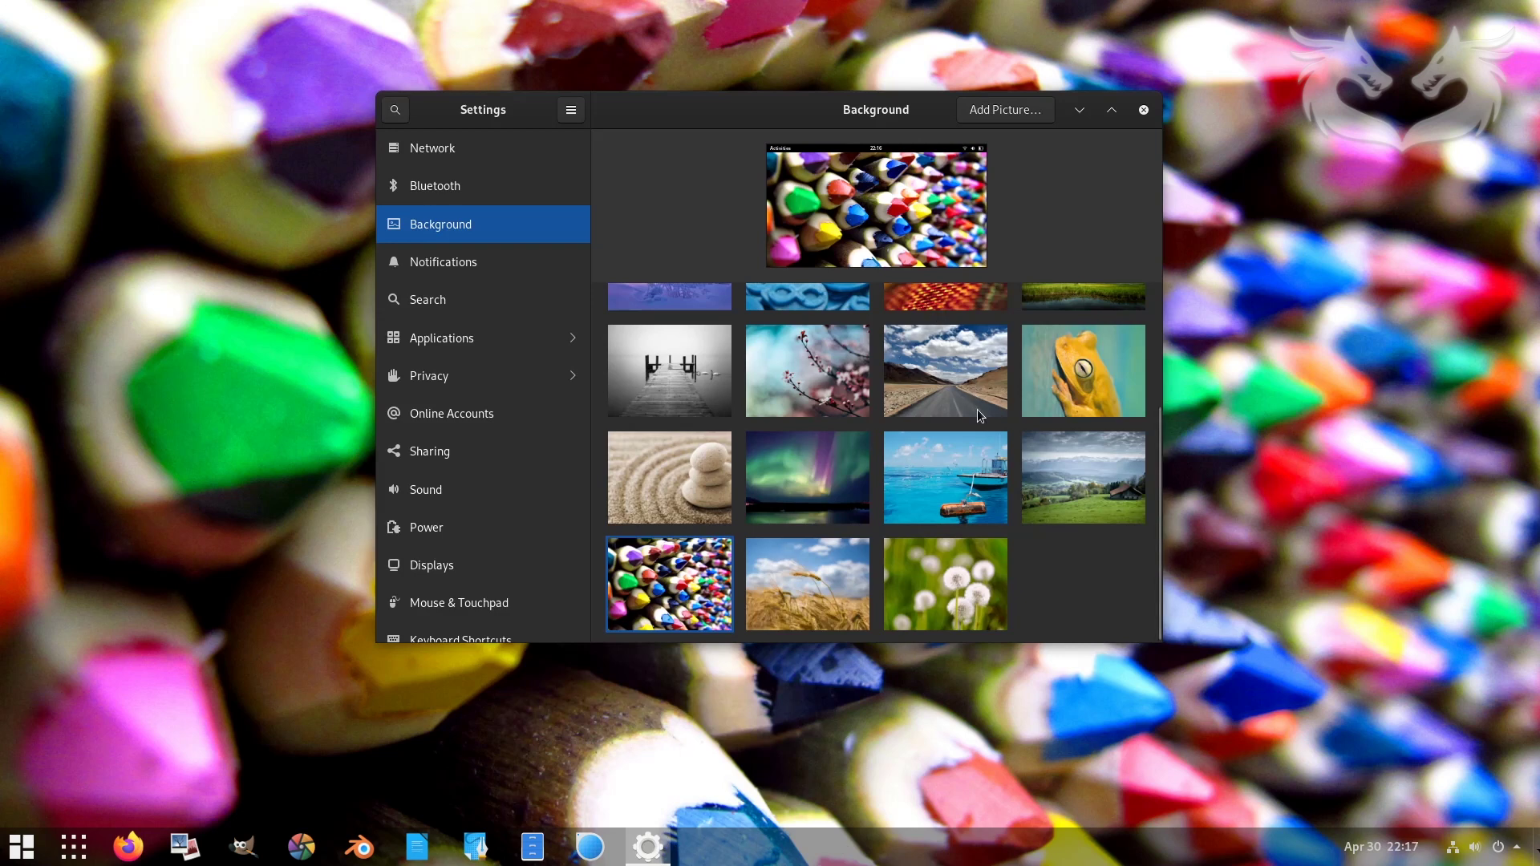
- Set the winter sunset picture as wallpaper and view it on the desktop
scroll(978, 411, "up", 5)
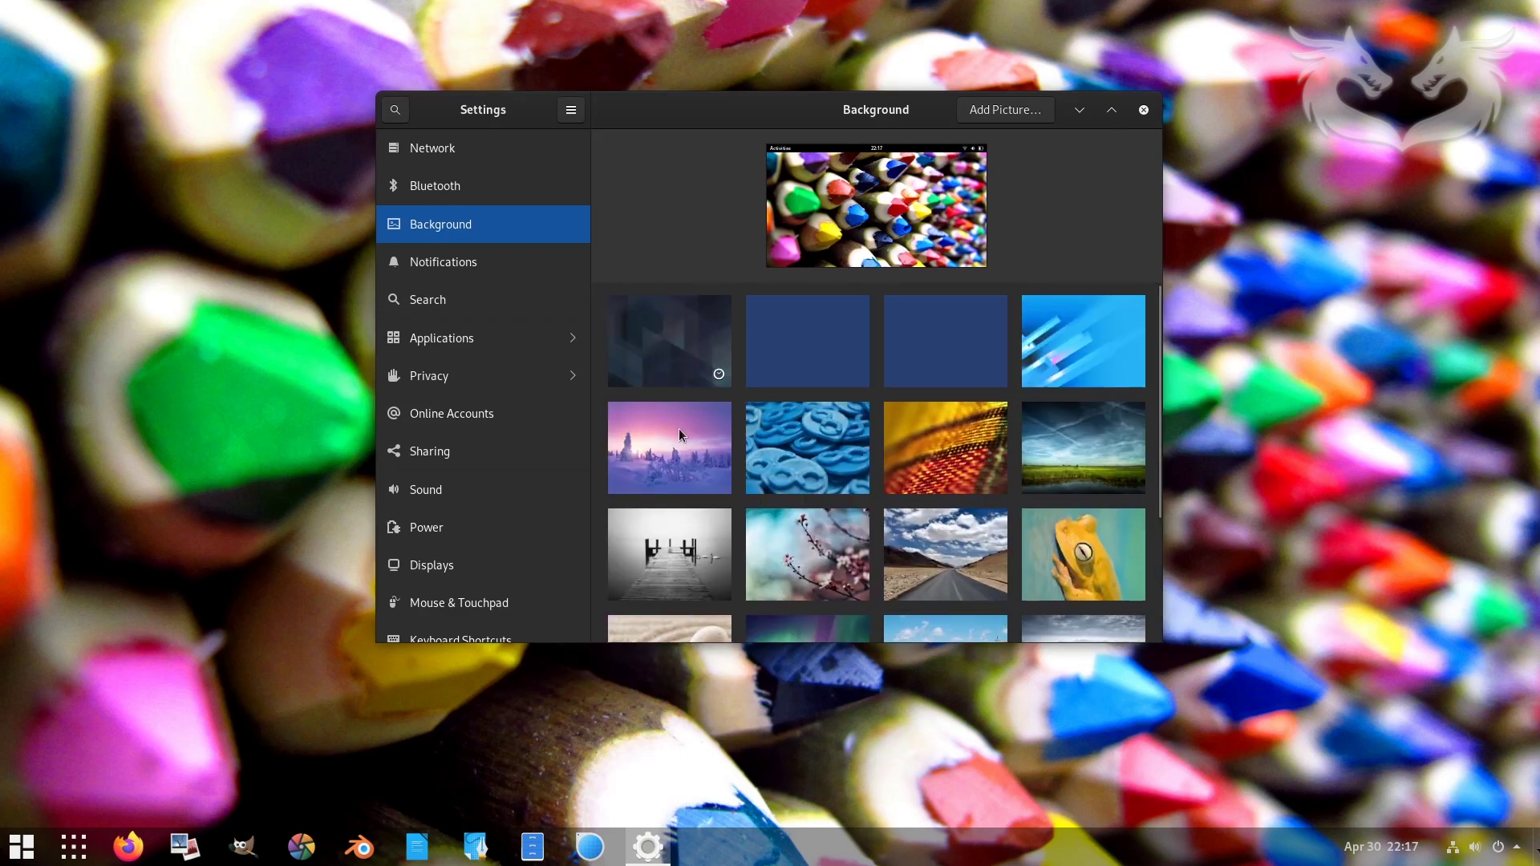
left_click(674, 438)
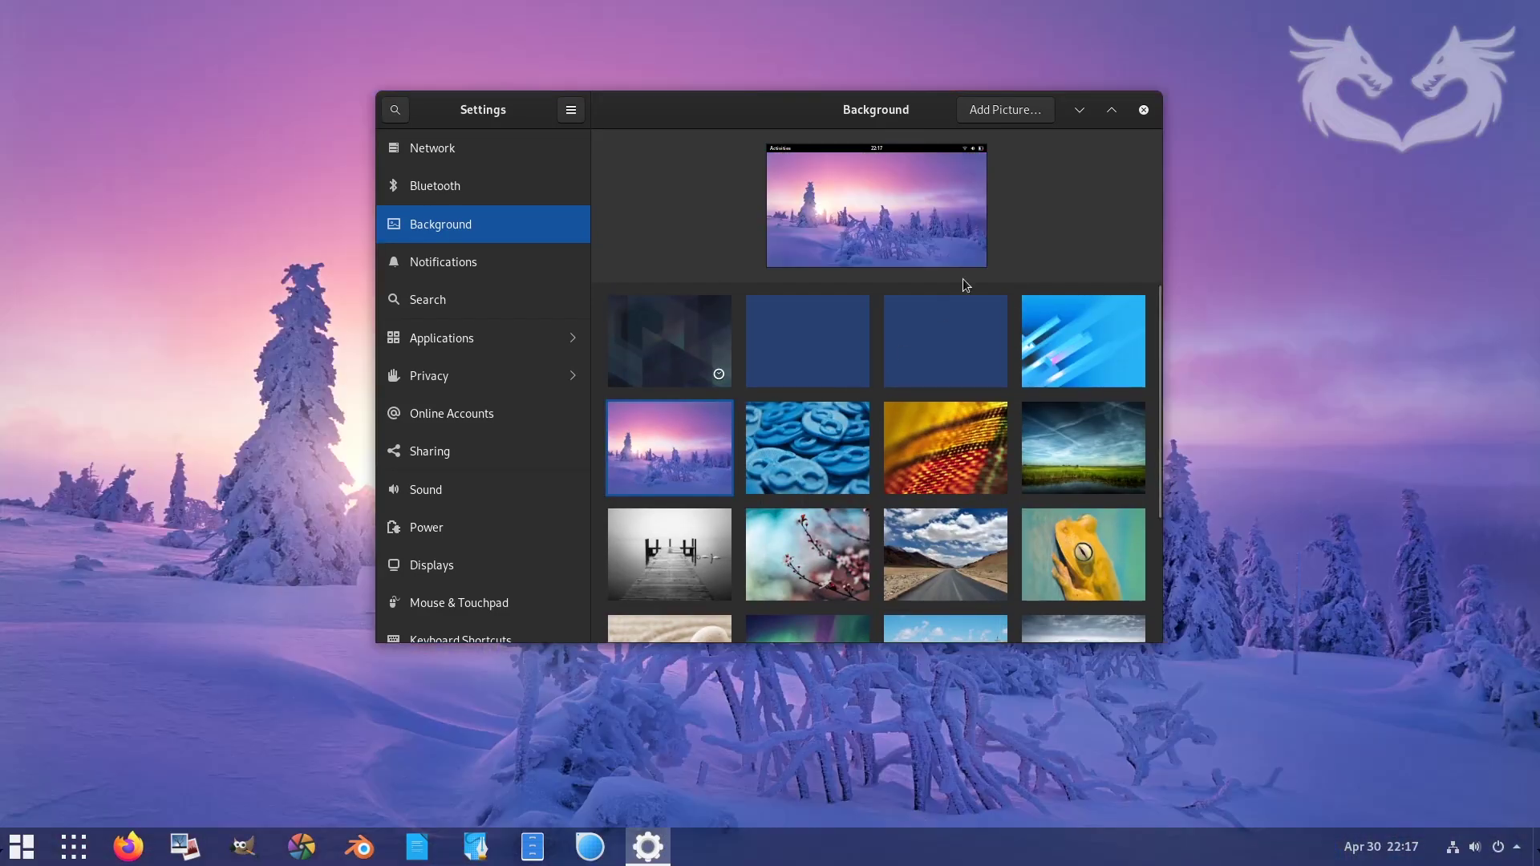
left_click(1080, 111)
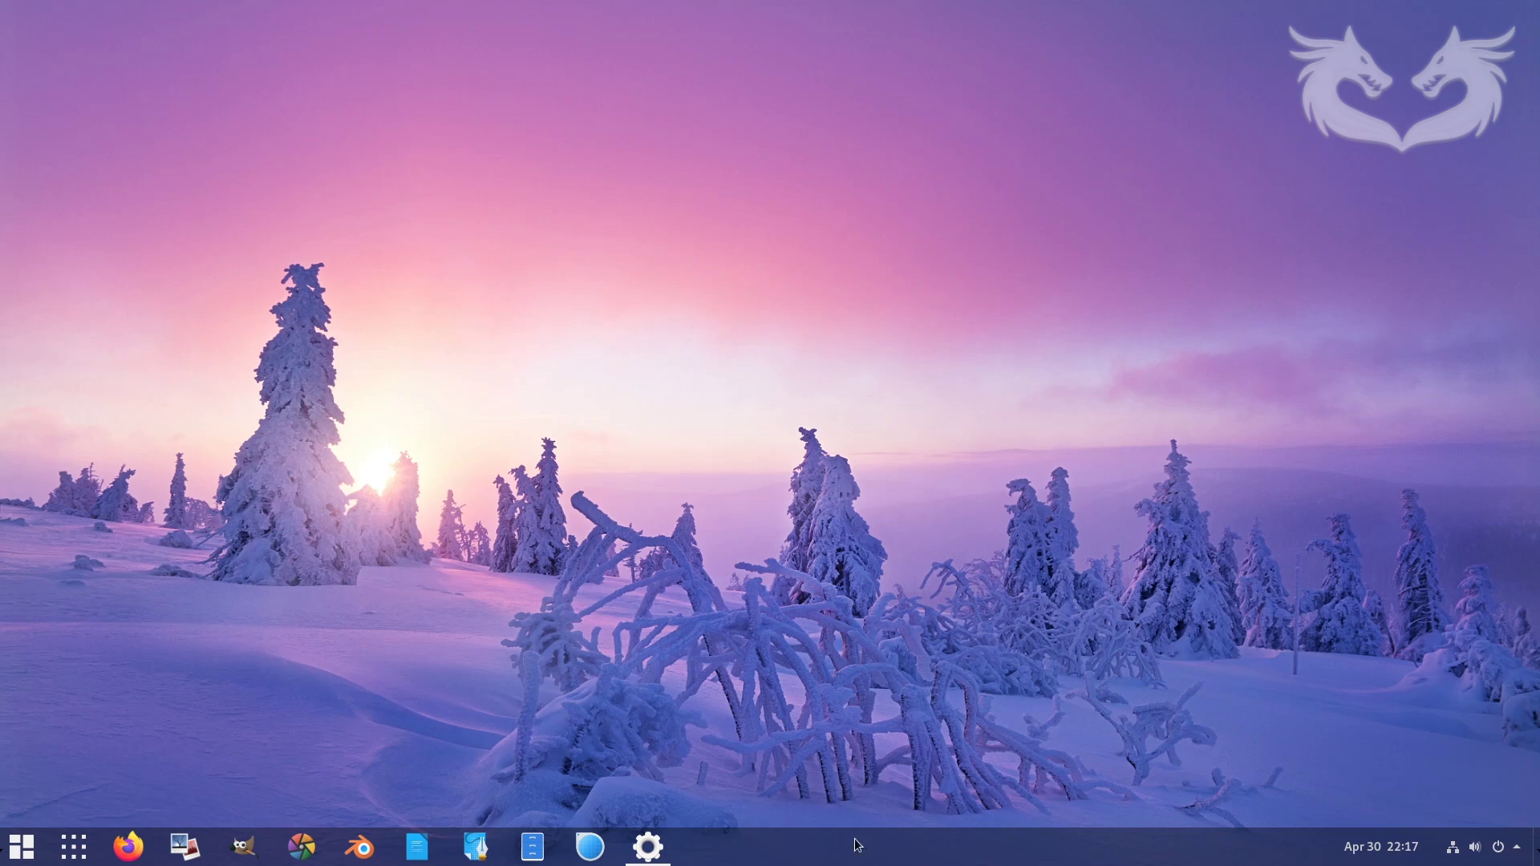
mouse_move(648, 847)
left_click(658, 769)
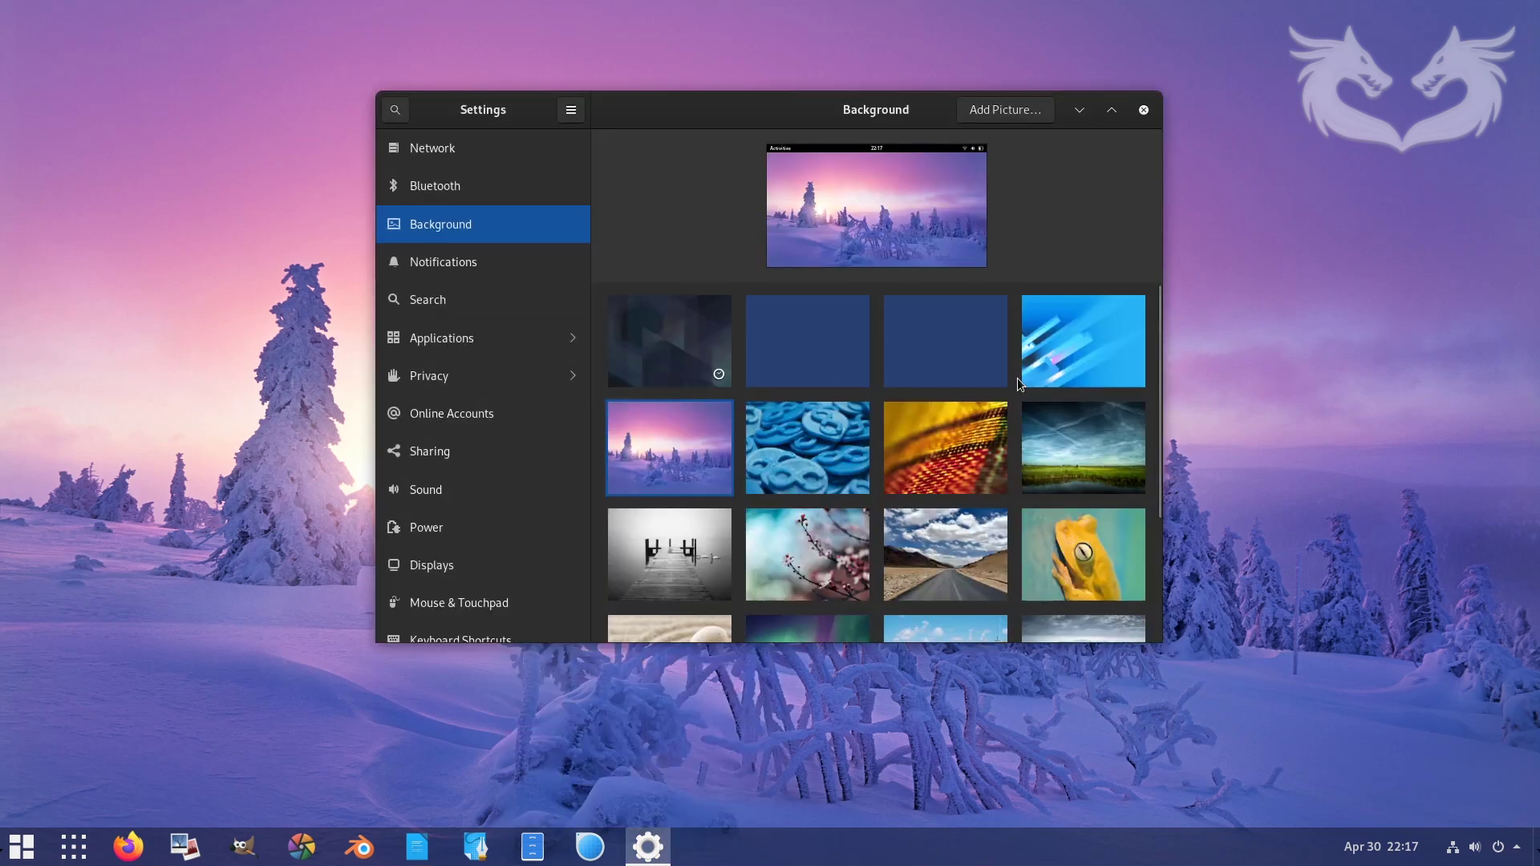
- Try the frog, boat and aurora wallpapers, return to the winter trees, and close Settings
scroll(1018, 378, "down", 2)
left_click(1106, 441)
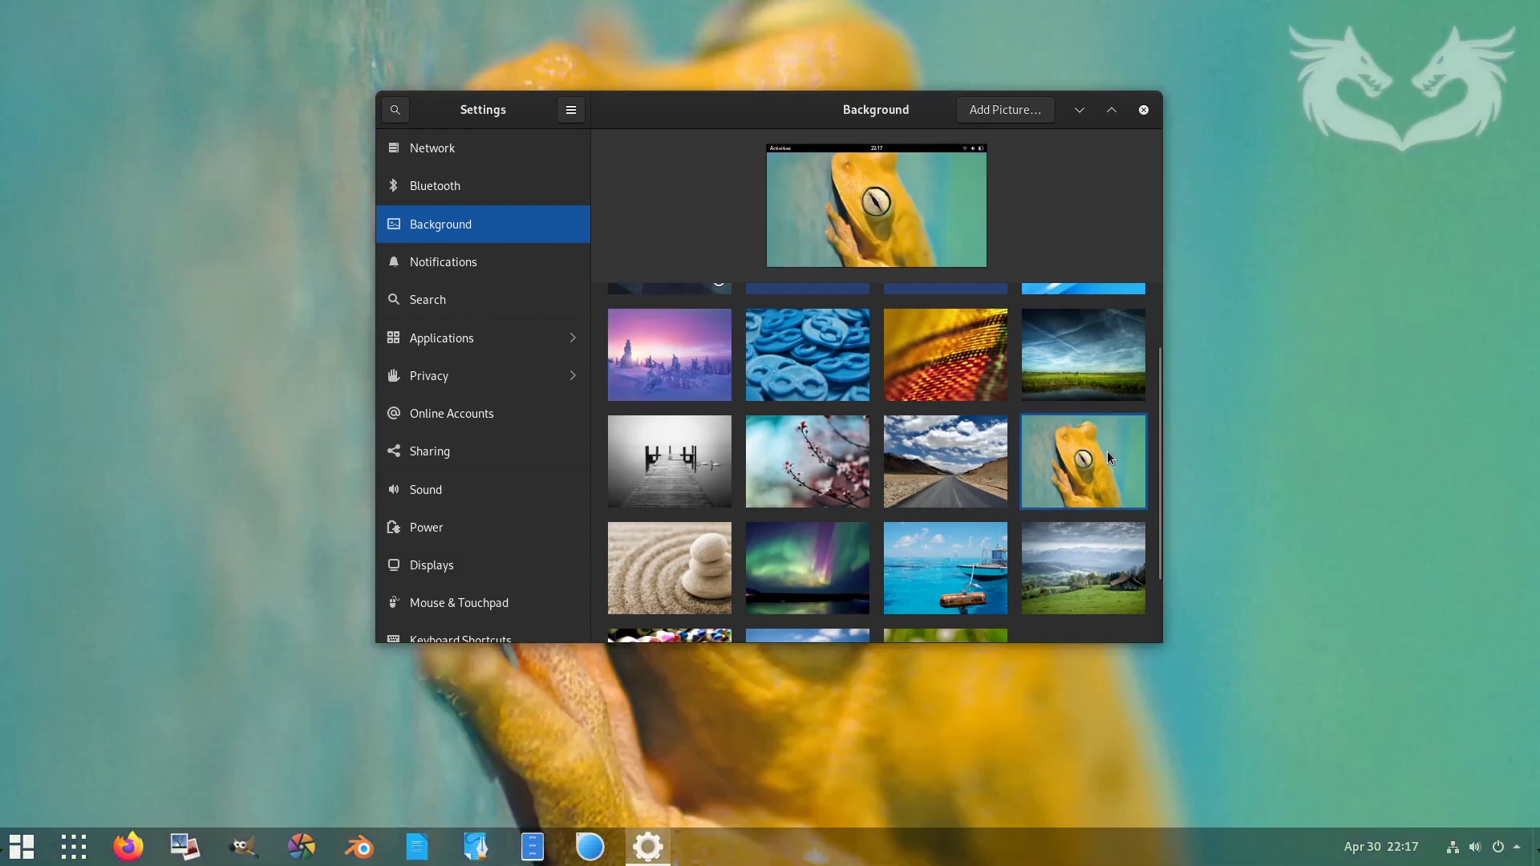
scroll(942, 460, "down", 2)
left_click(991, 438)
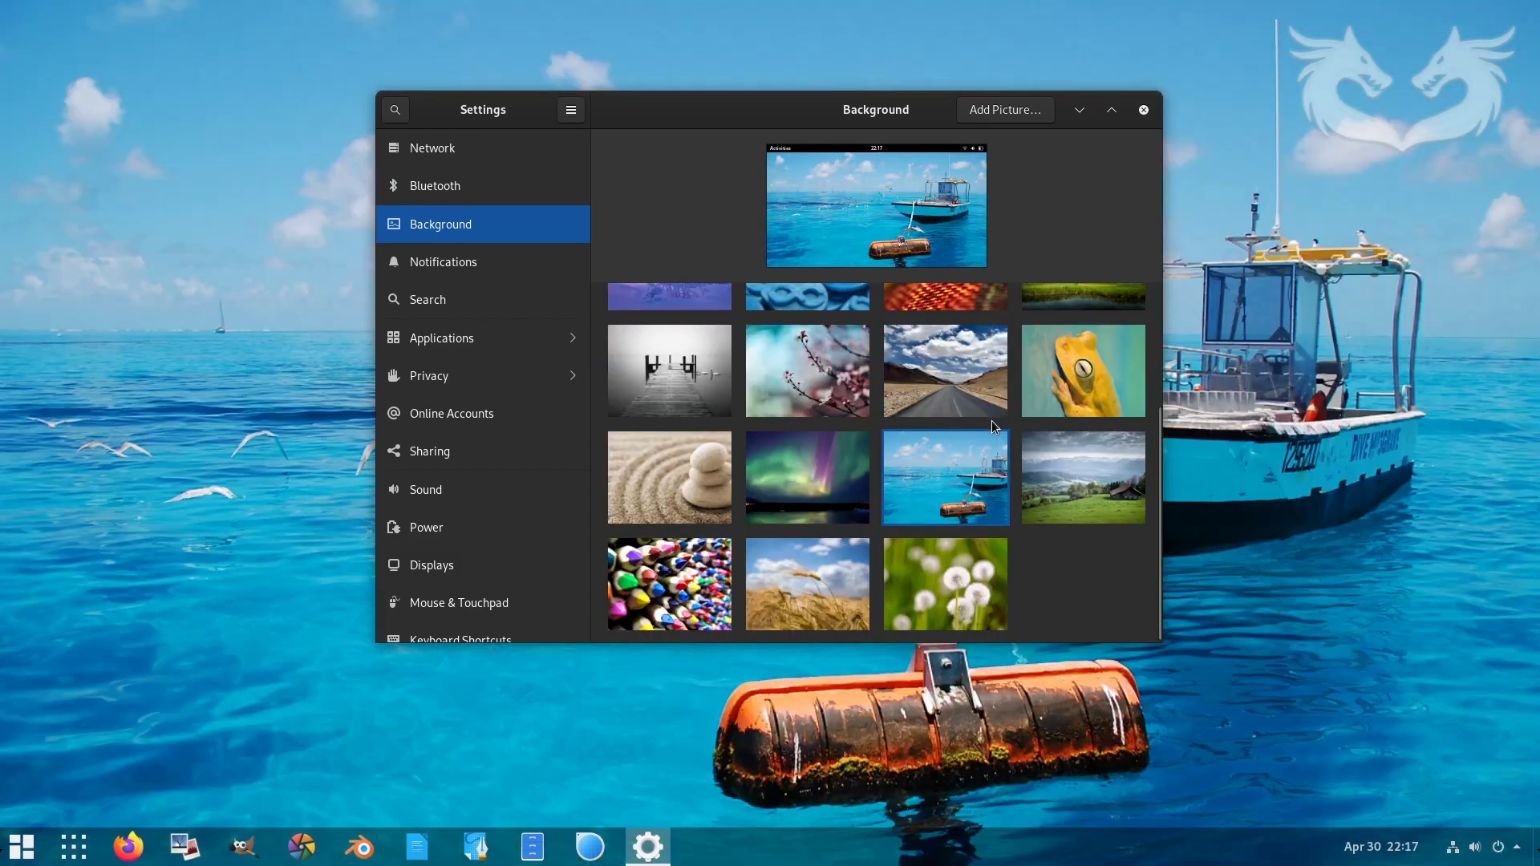
left_click(810, 470)
scroll(734, 453, "up", 4)
left_click(732, 454)
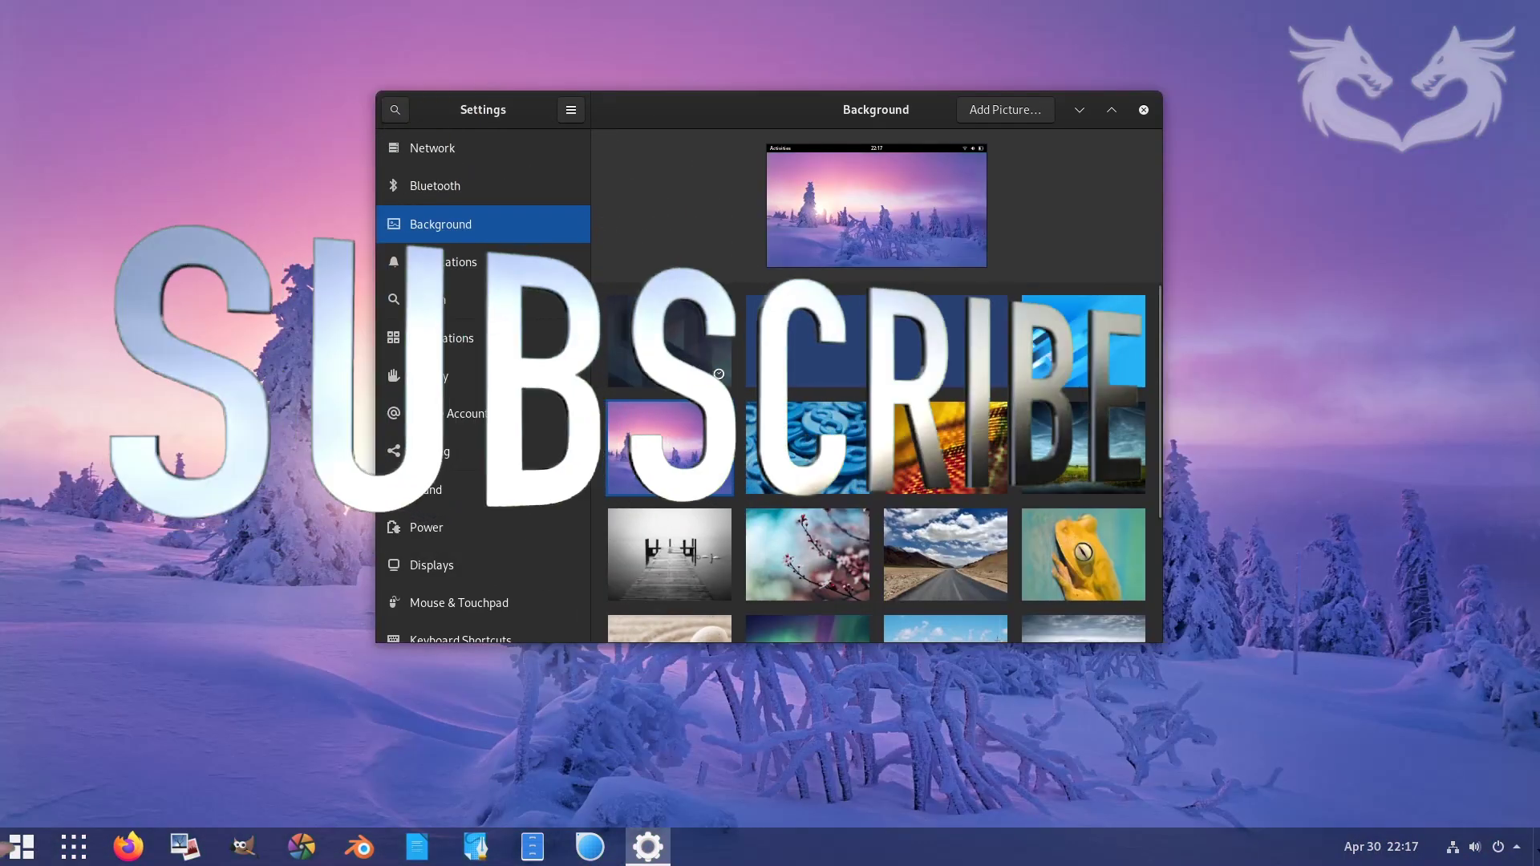
left_click(1145, 111)
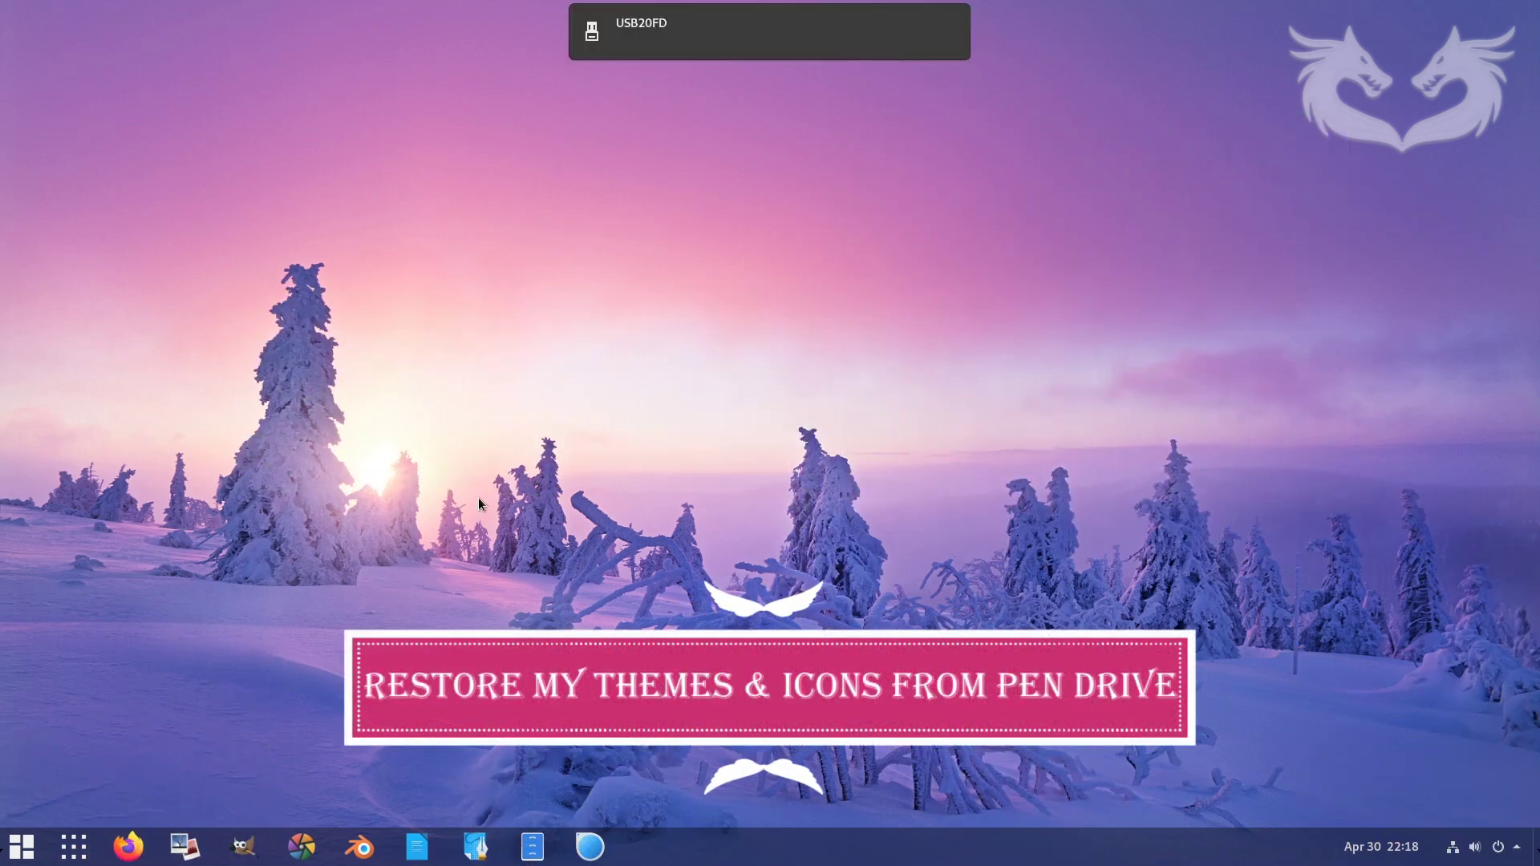
- Open the USB20FD drive in Files, copy both arch-theme files, and paste them into Downloads
mouse_move(662, 30)
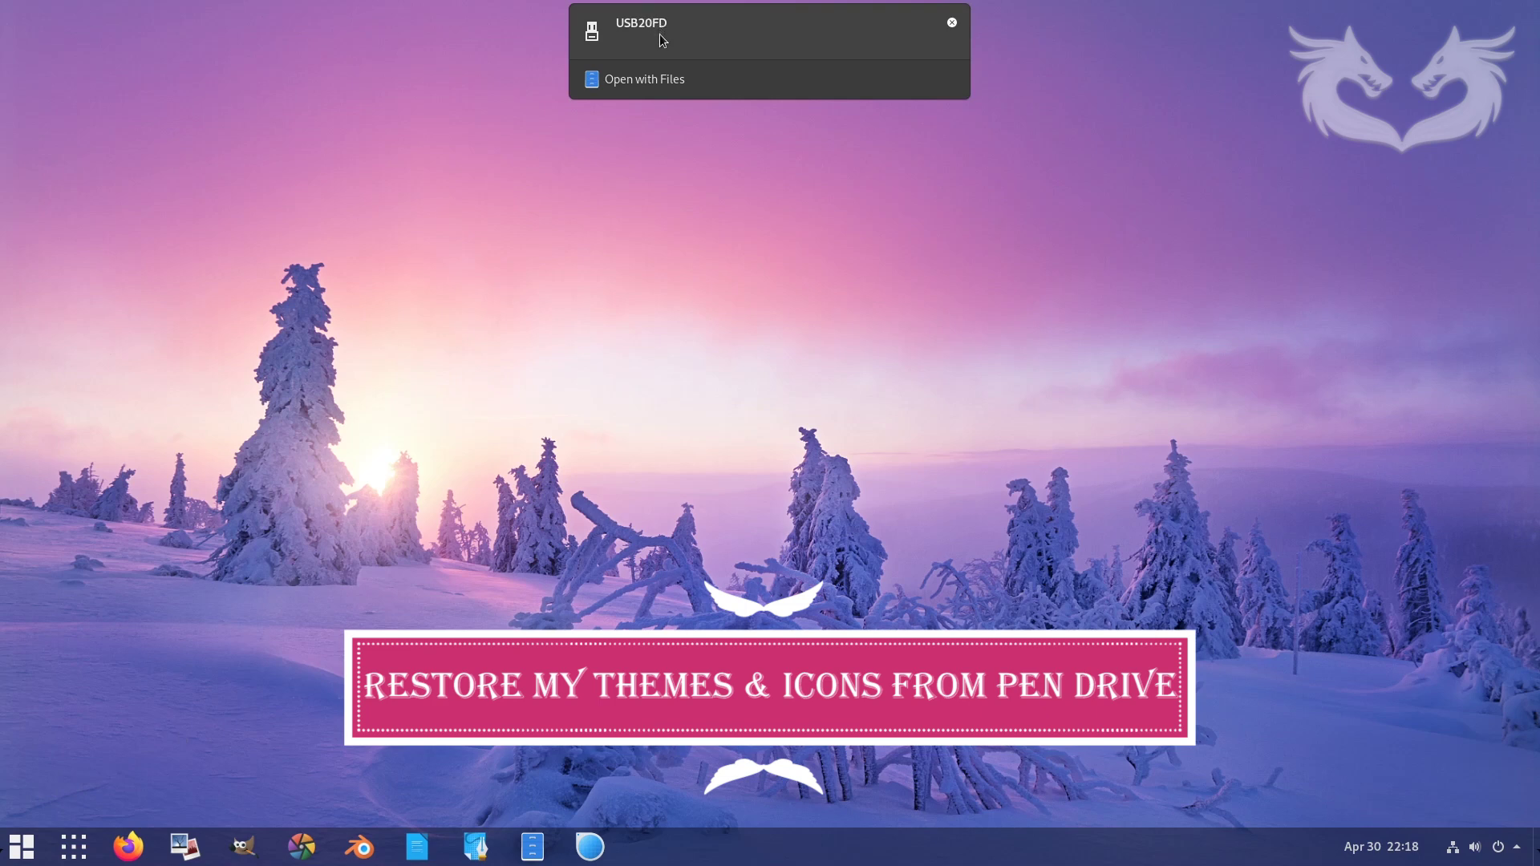
left_click(661, 78)
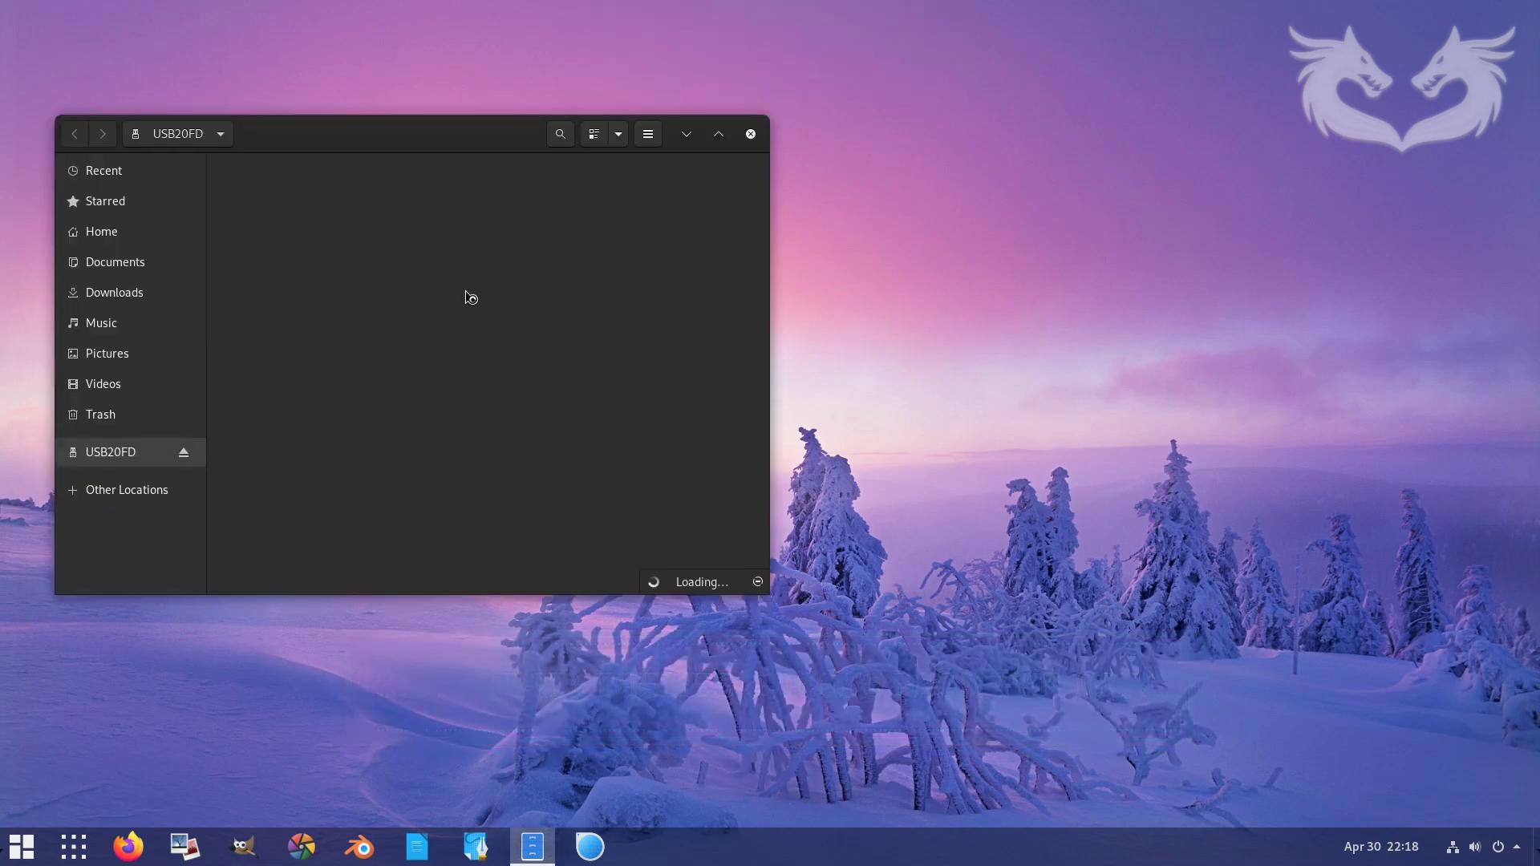
left_click_drag(506, 306, 266, 214)
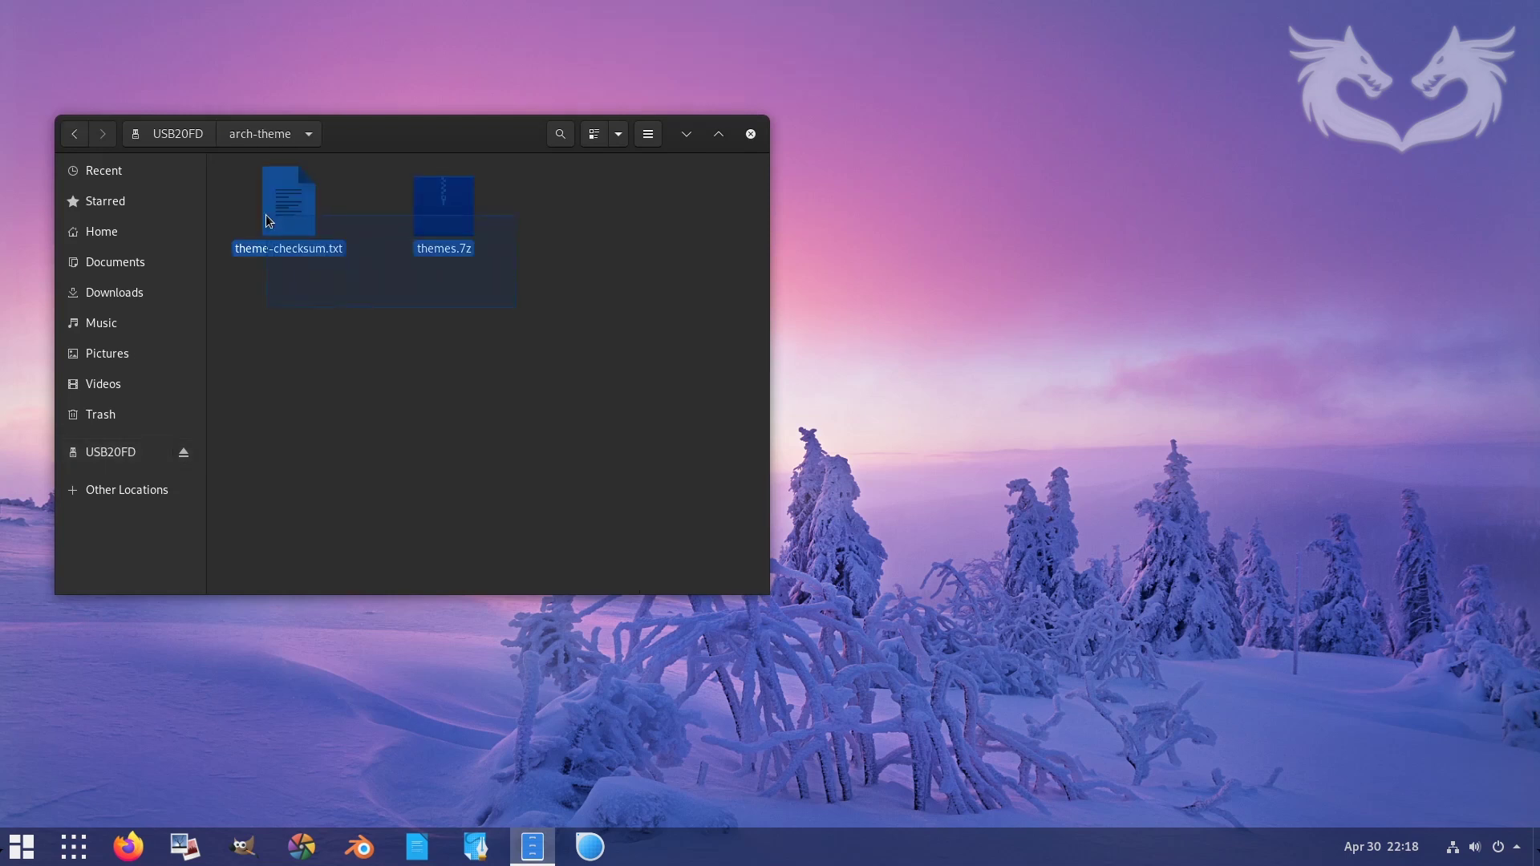
right_click(304, 232)
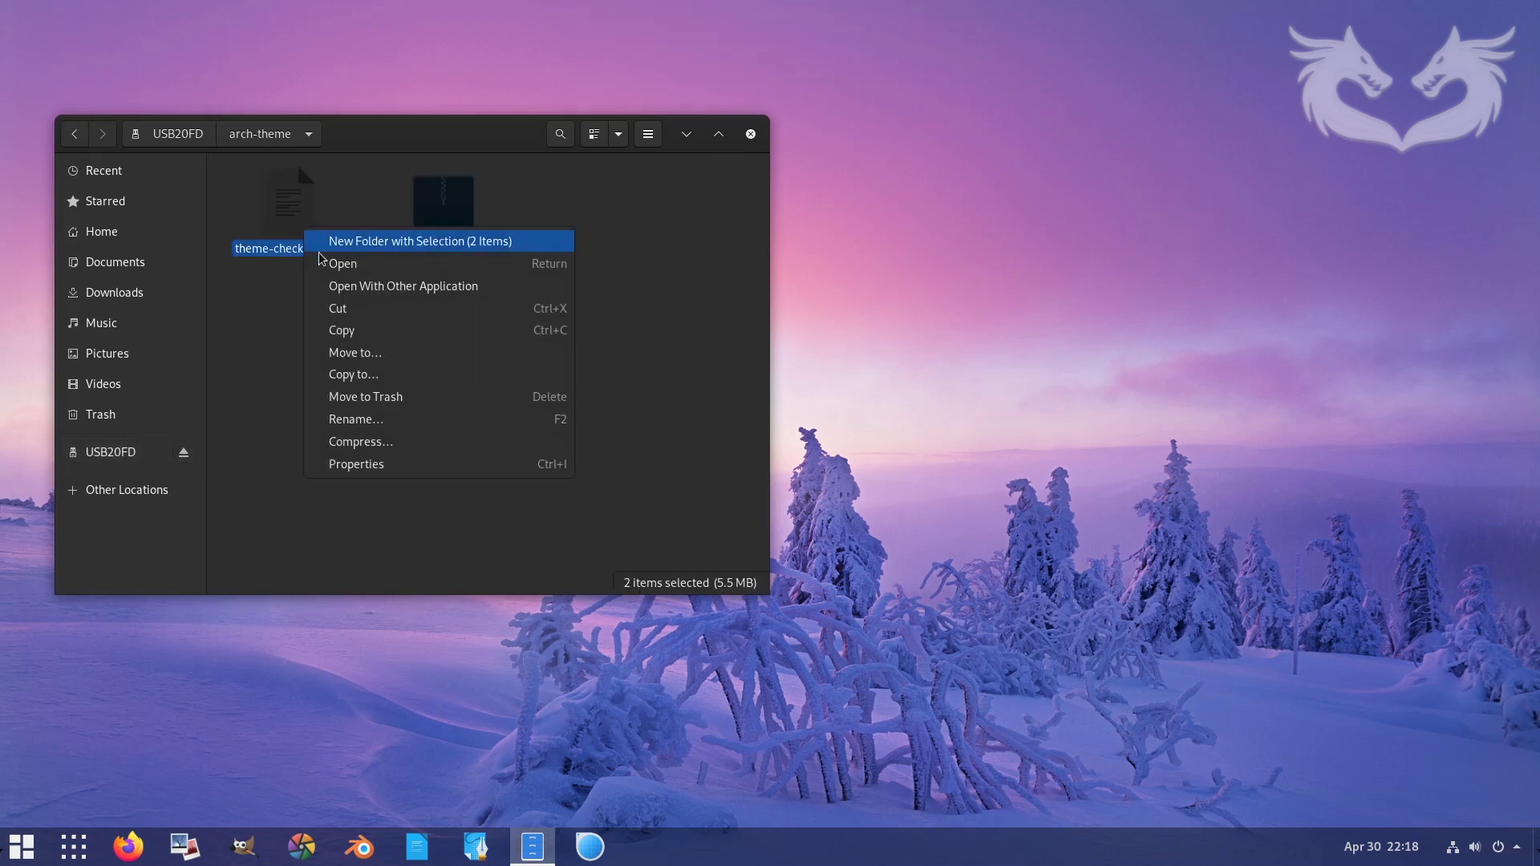
left_click(382, 335)
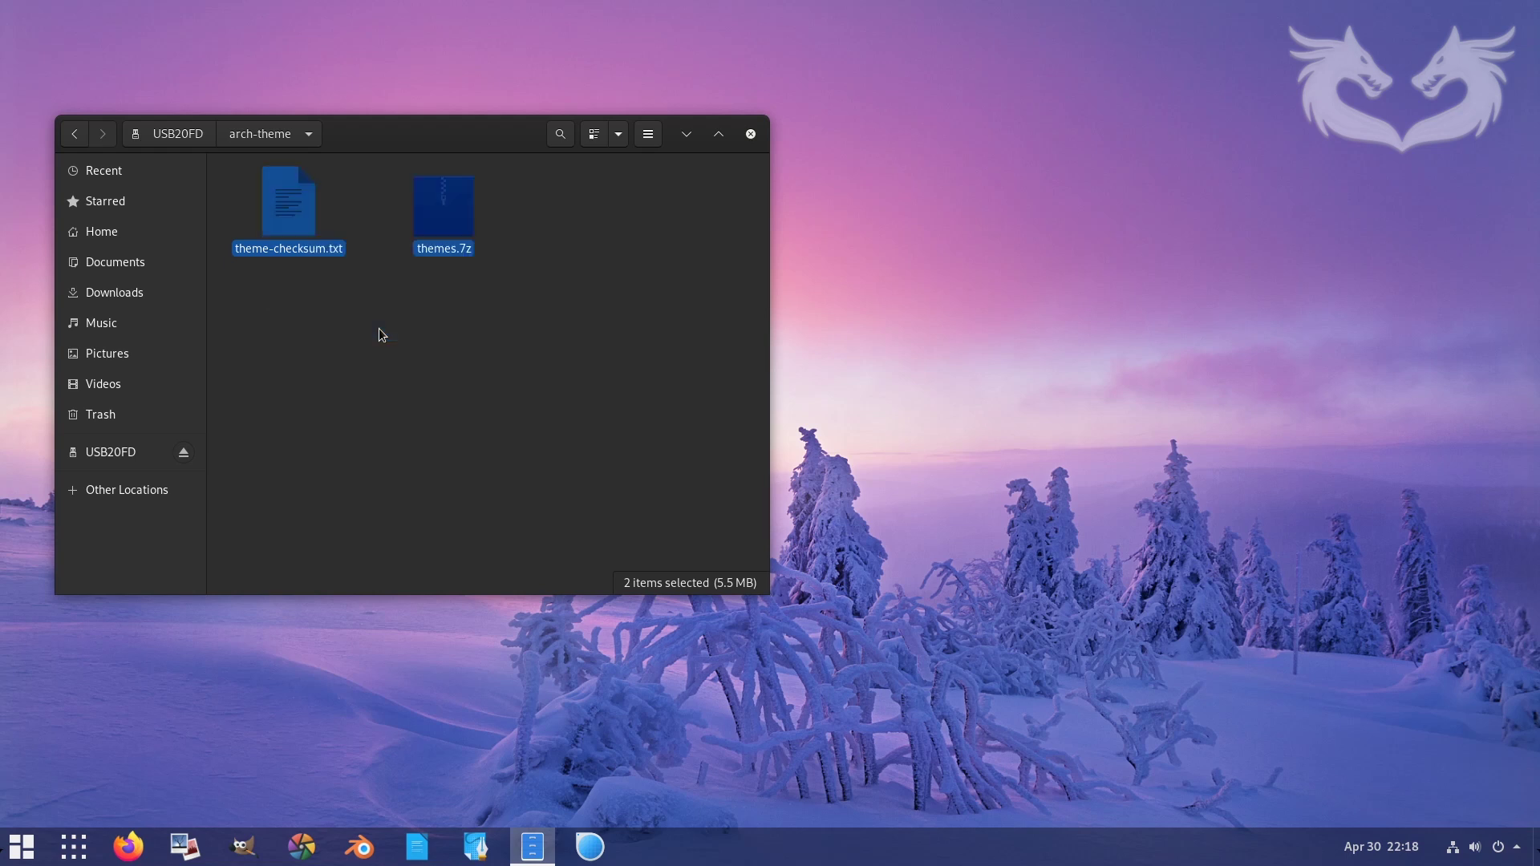
left_click(133, 297)
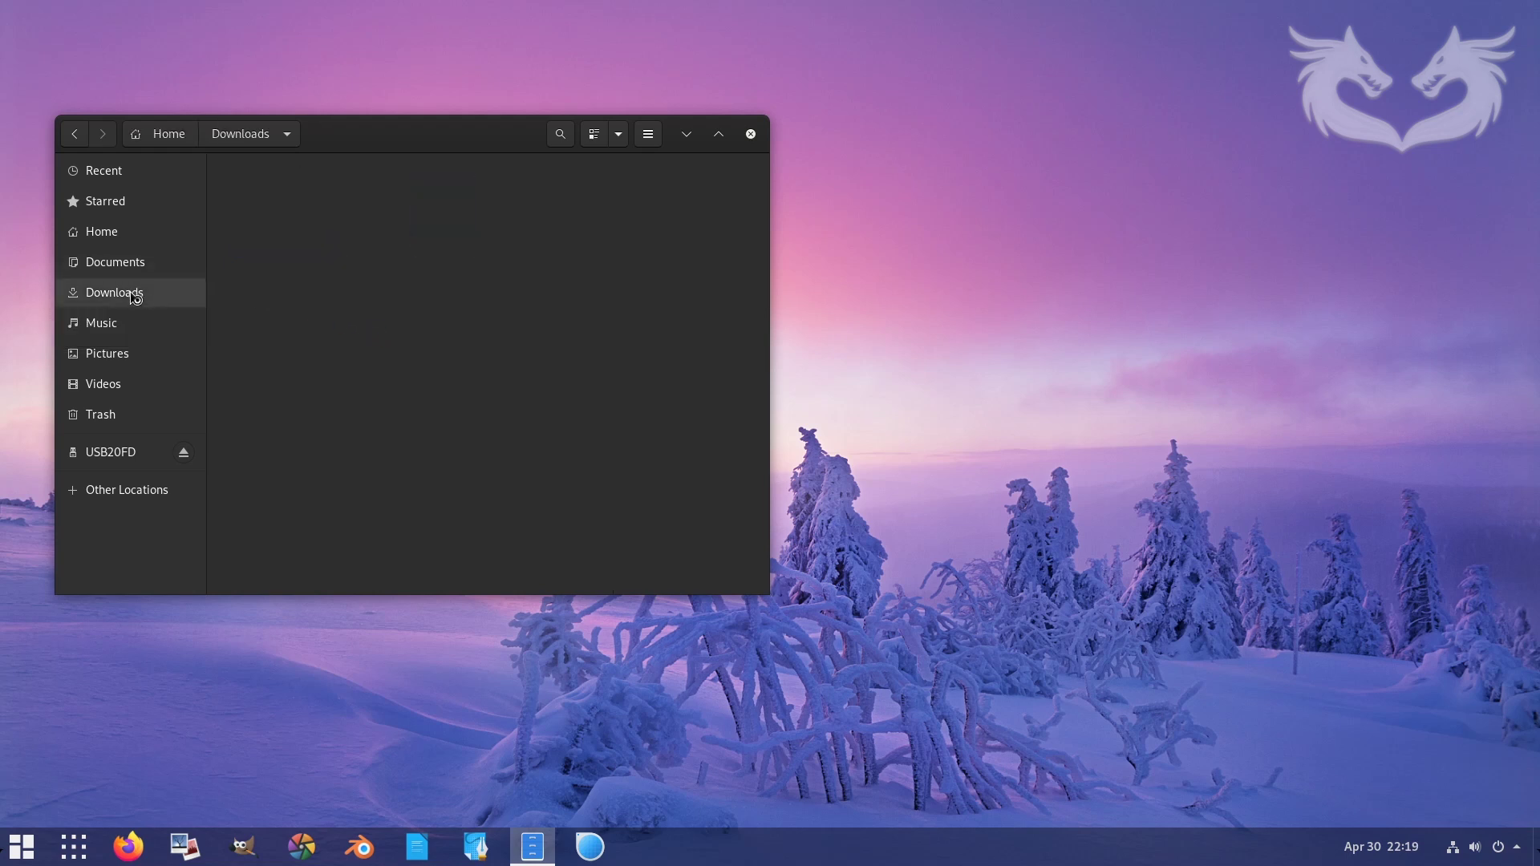
right_click(374, 284)
left_click(416, 320)
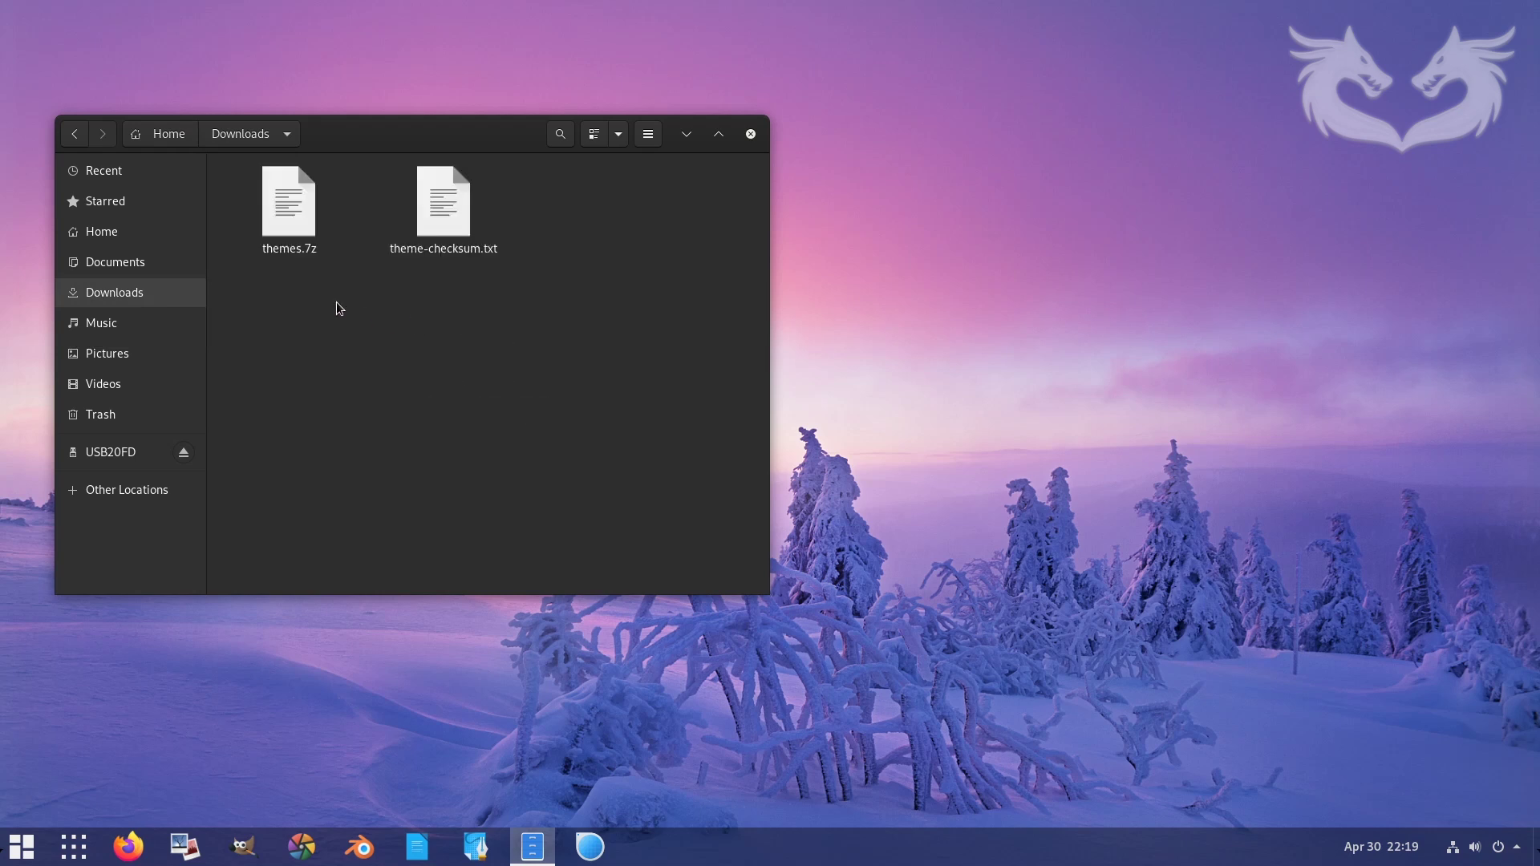
left_click(389, 346)
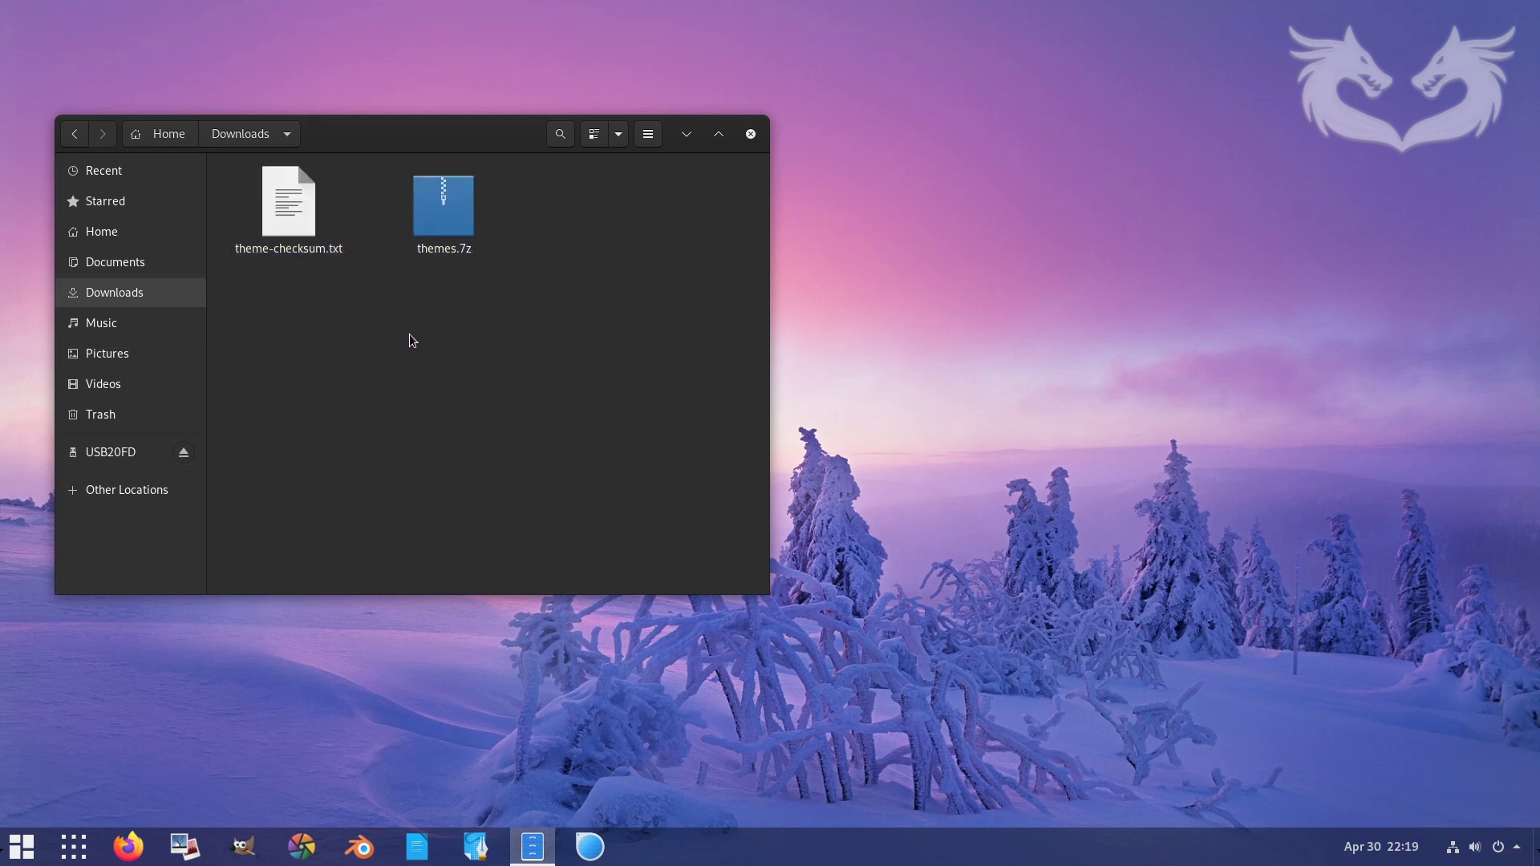
- Open theme-checksum.txt in the text editor and open a terminal in Downloads
left_click(298, 231)
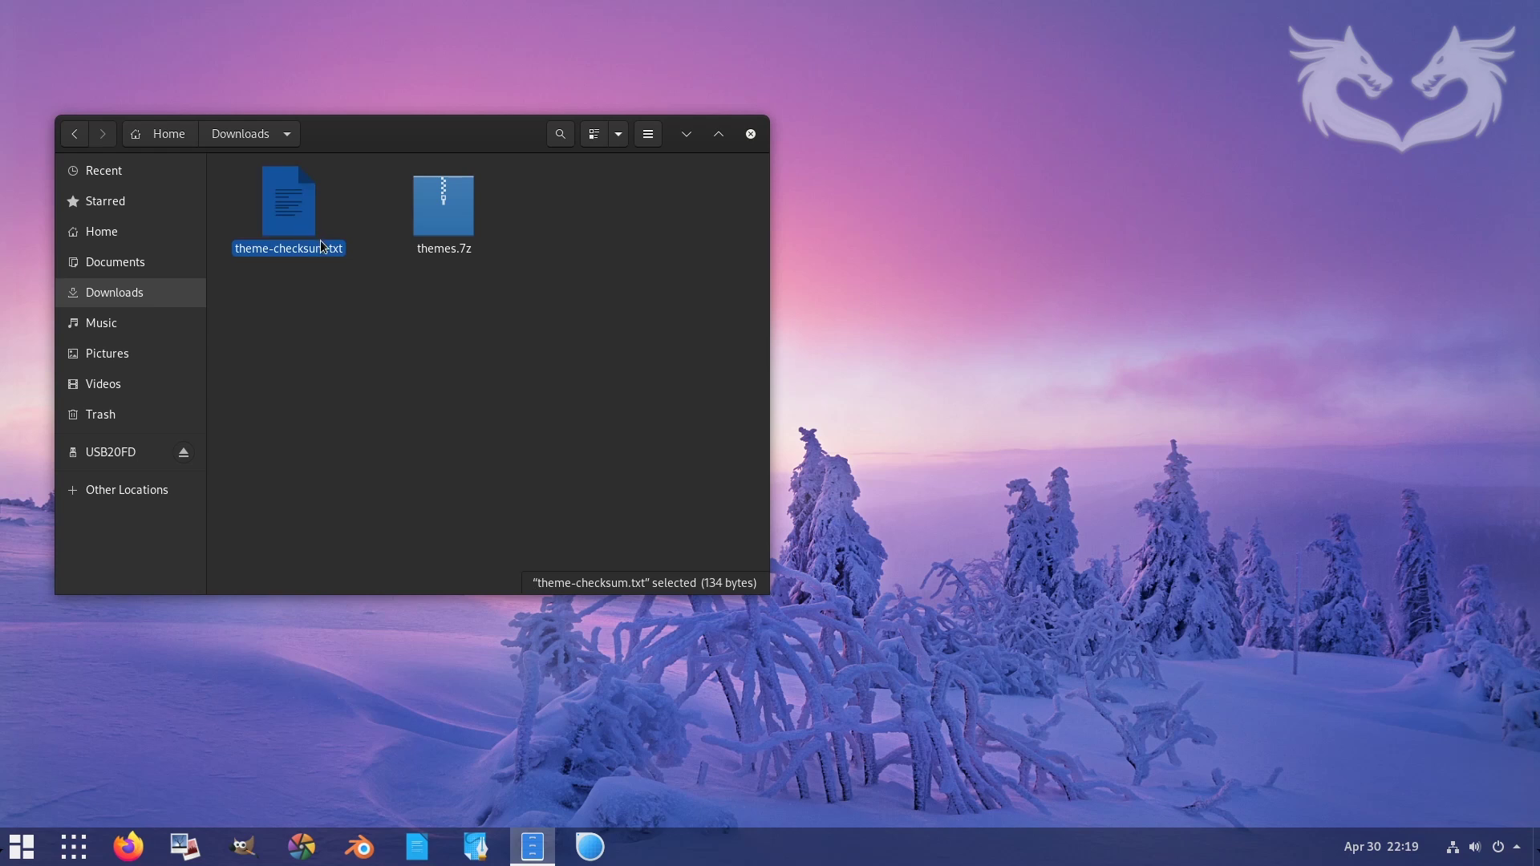
double_click(324, 247)
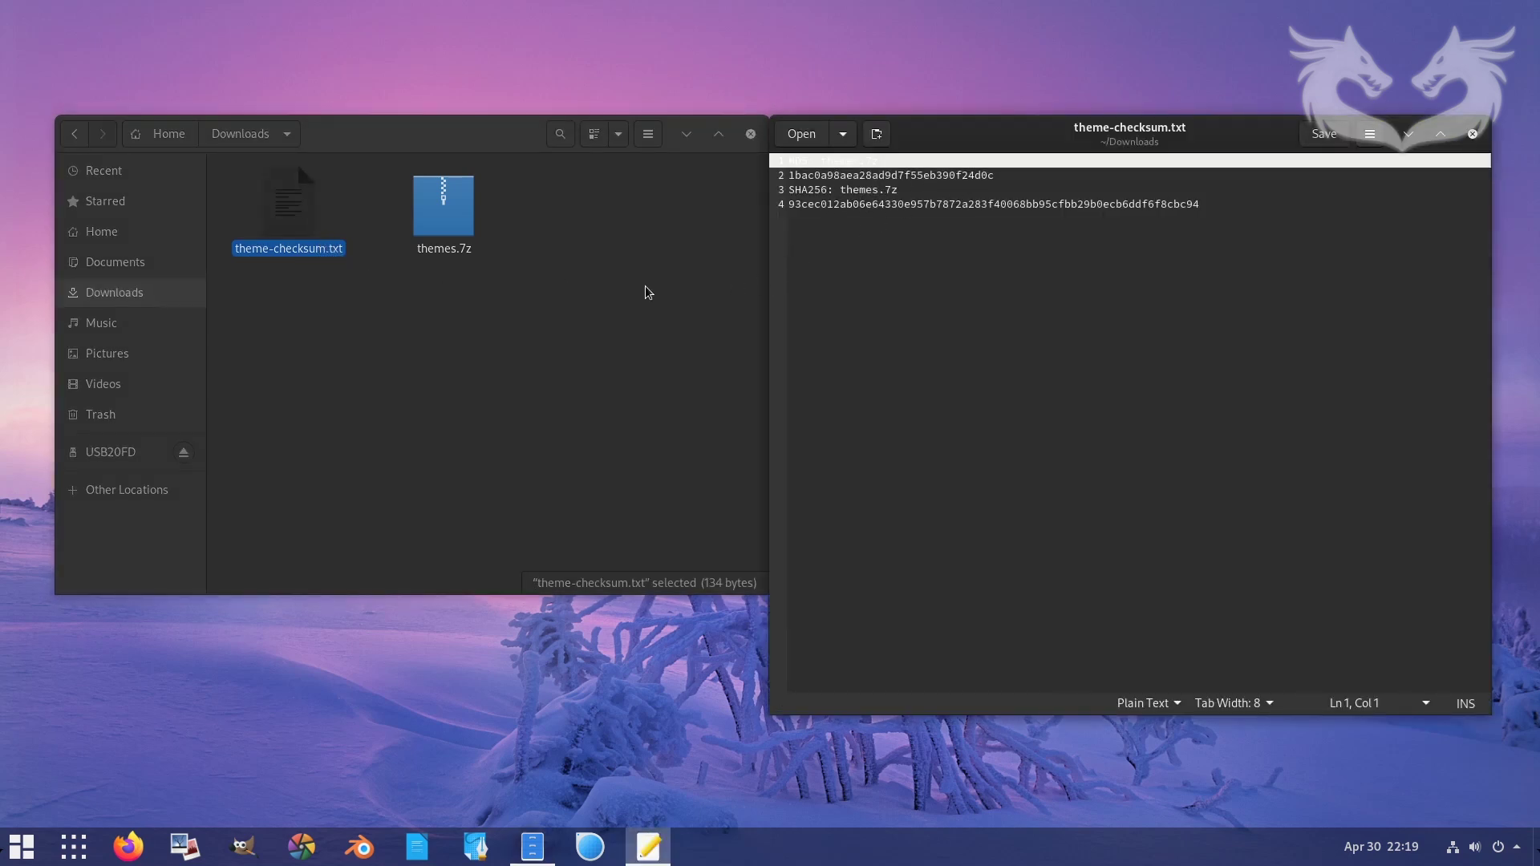
left_click(616, 294)
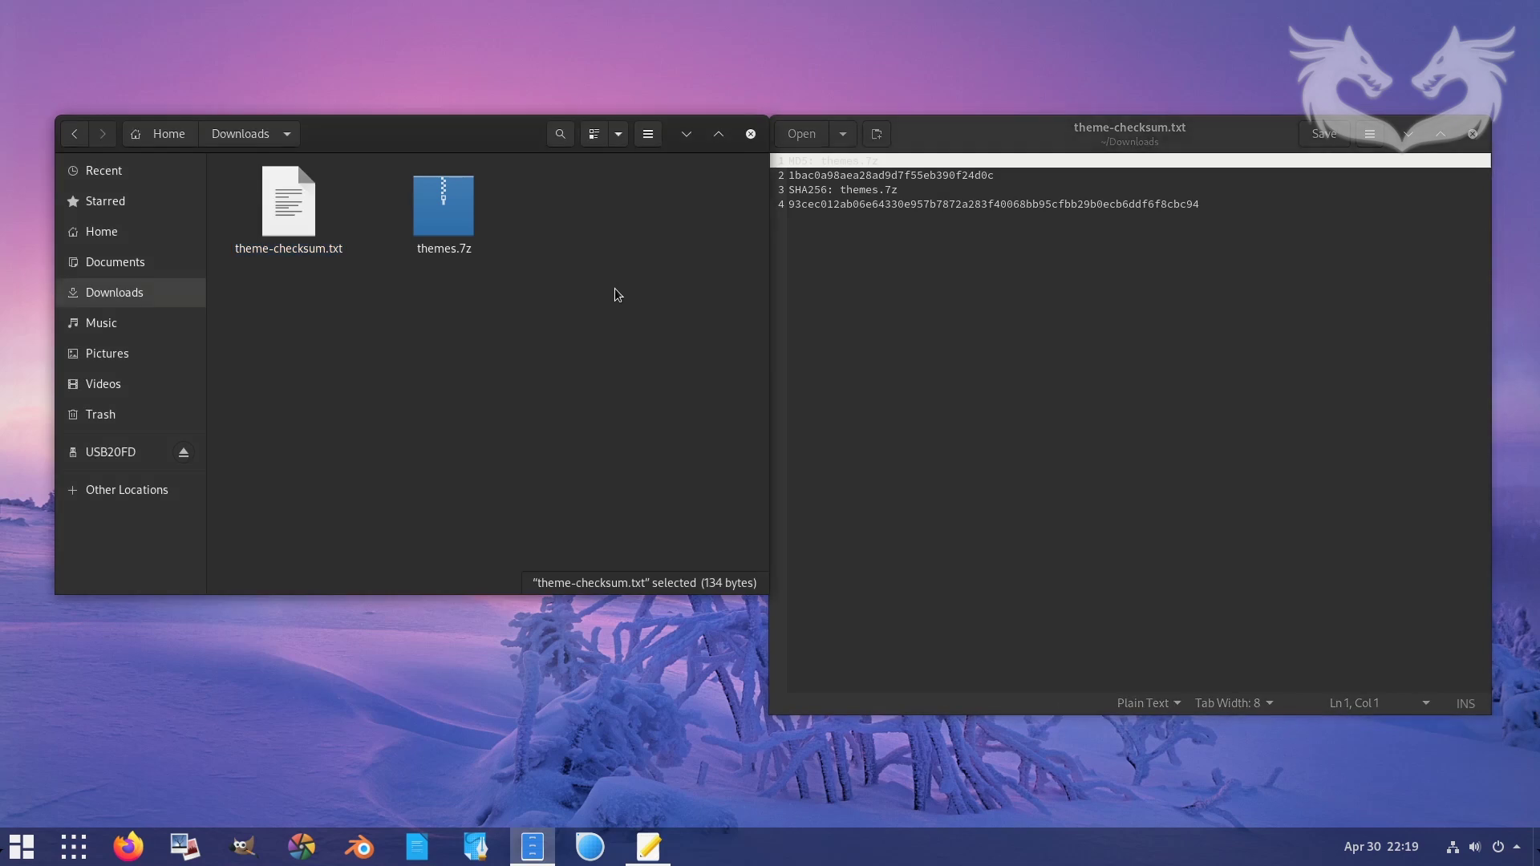
right_click(514, 319)
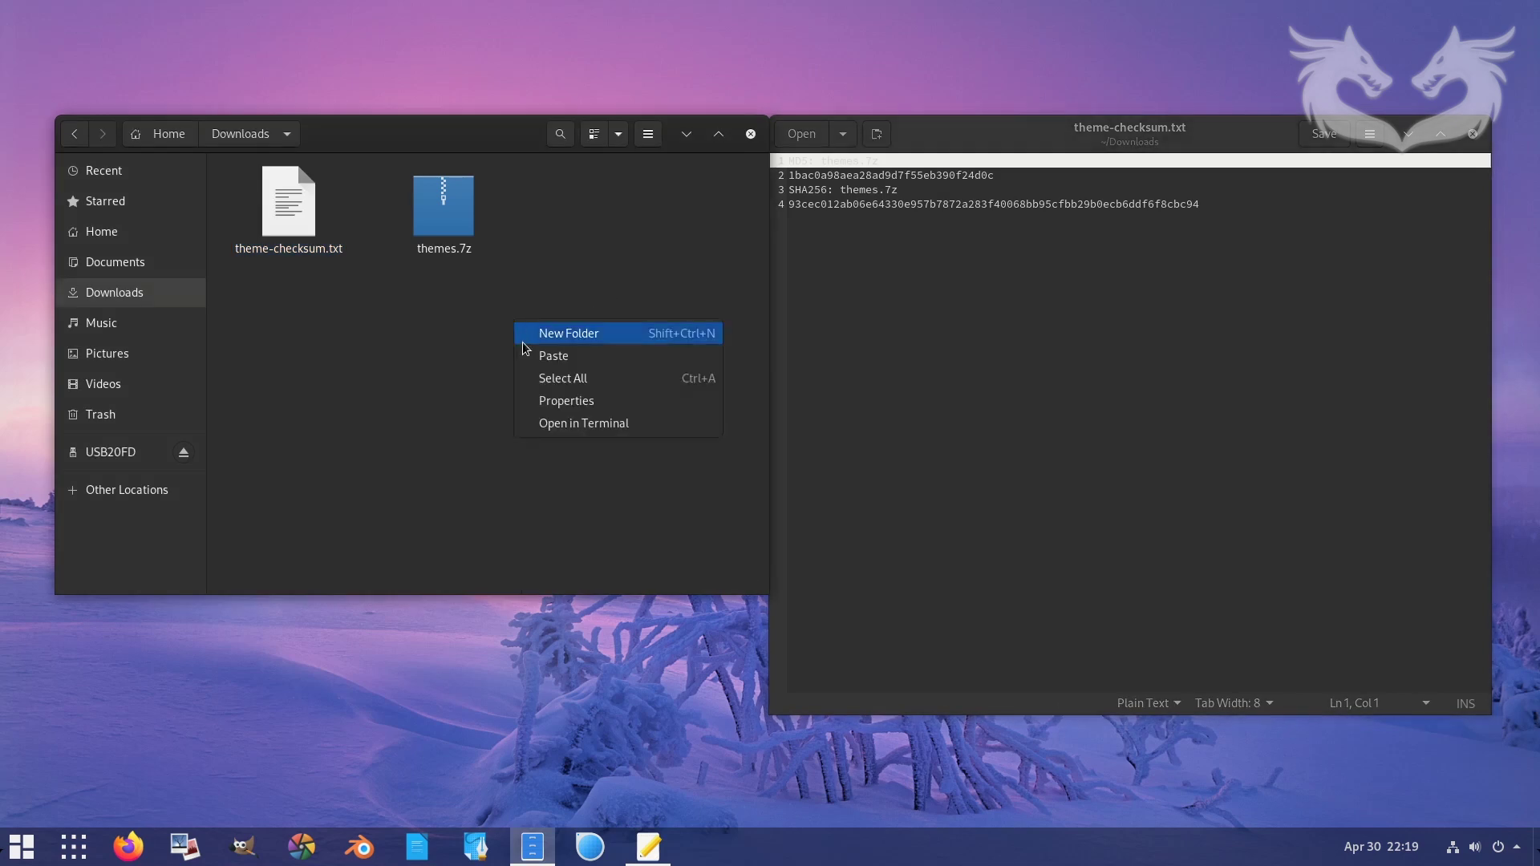
left_click(599, 430)
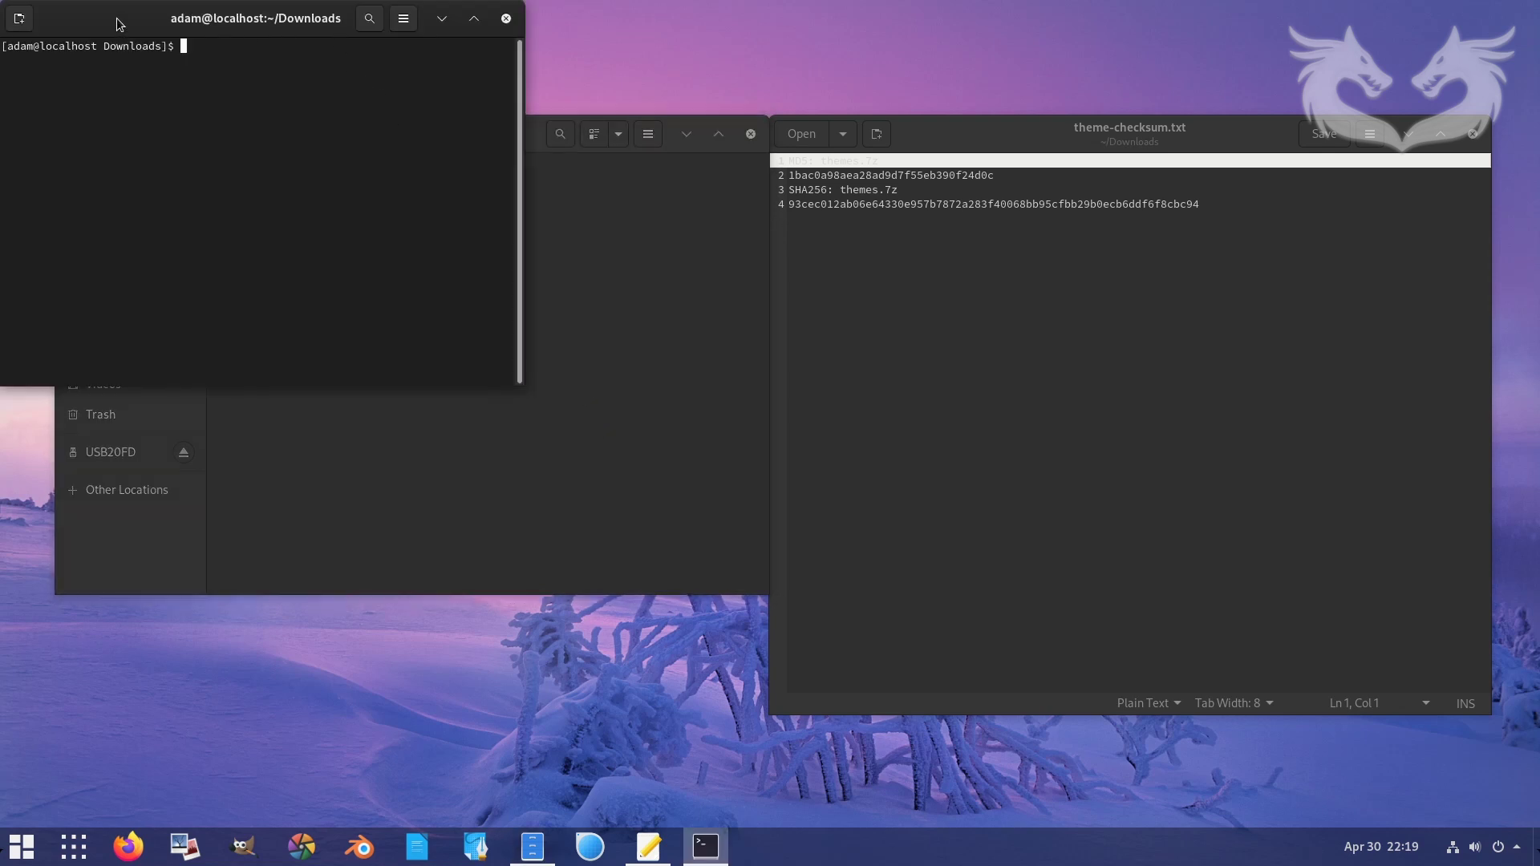
left_click_drag(118, 23, 411, 308)
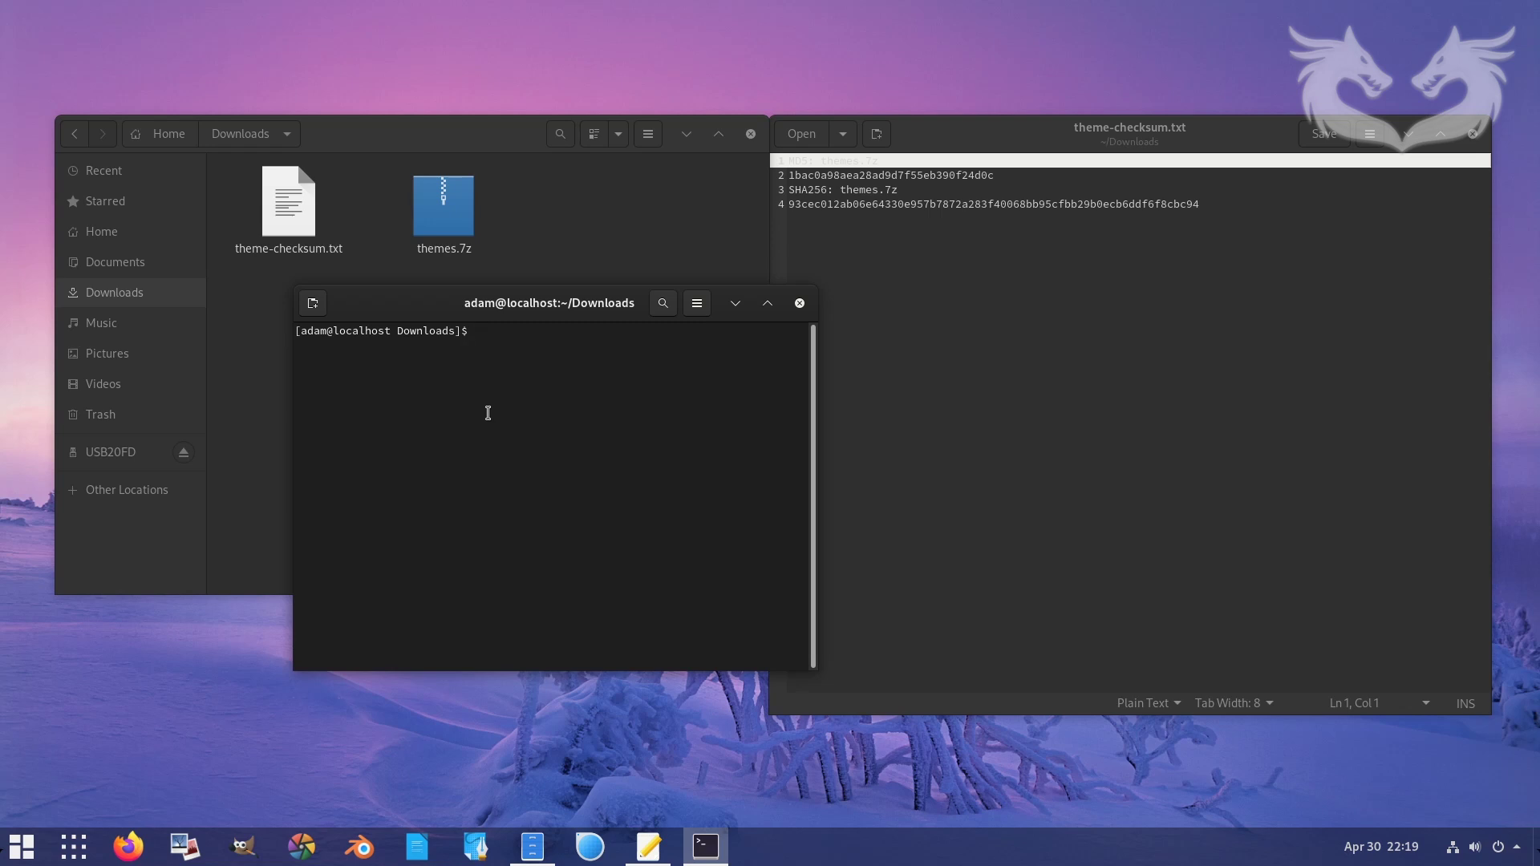
- Run md5sum on themes.7z and search the checksum file for the resulting hash
type("md5sum theme")
type(".")
type("7")
key("BackSpace")
key("BackSpace")
type("s")
key("Tab")
key("Return")
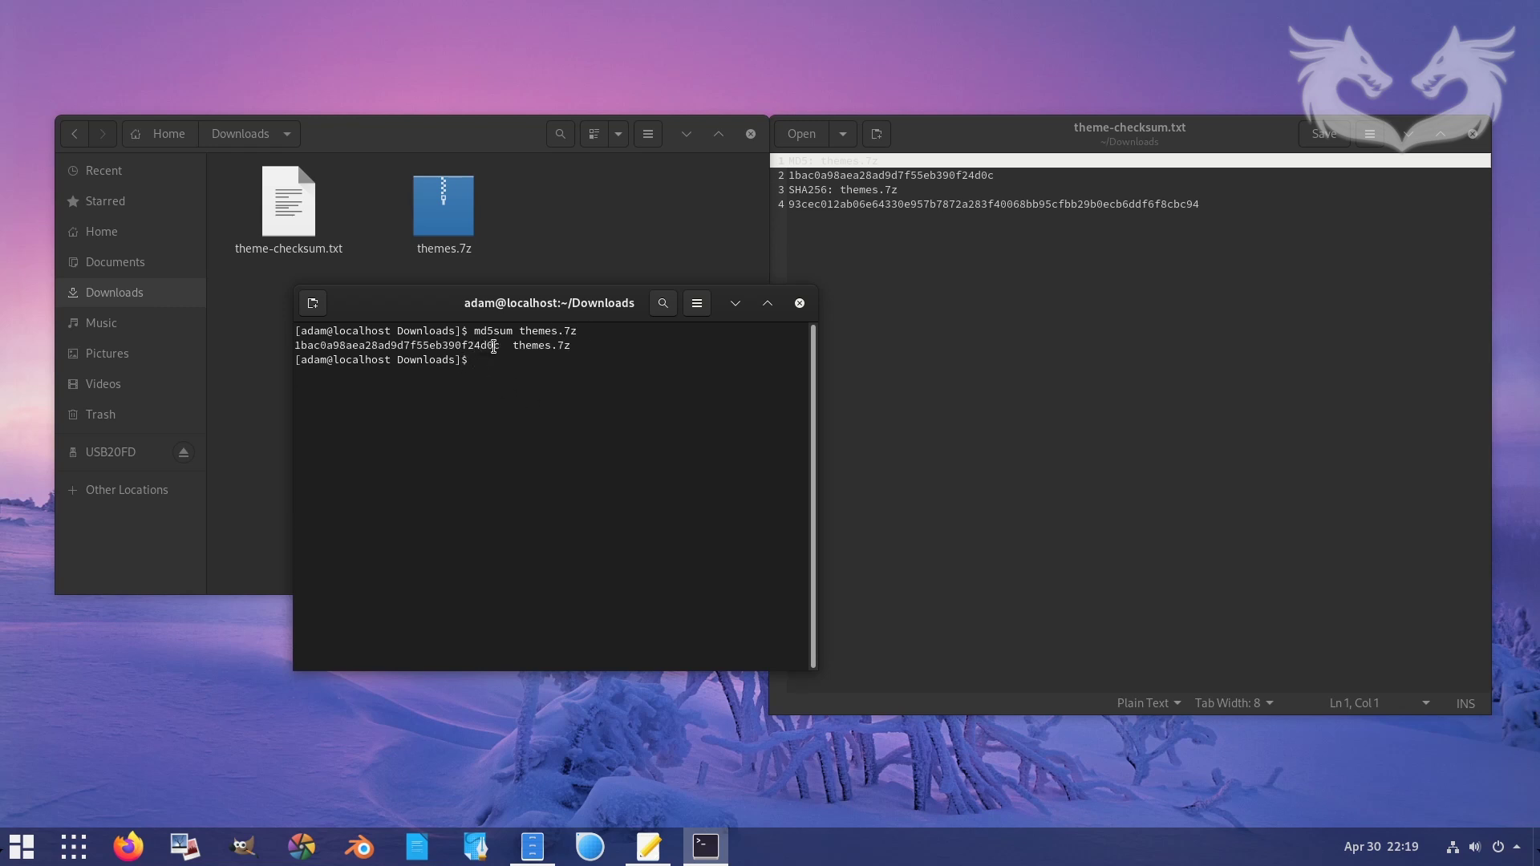
left_click_drag(502, 347, 294, 347)
left_click(926, 323)
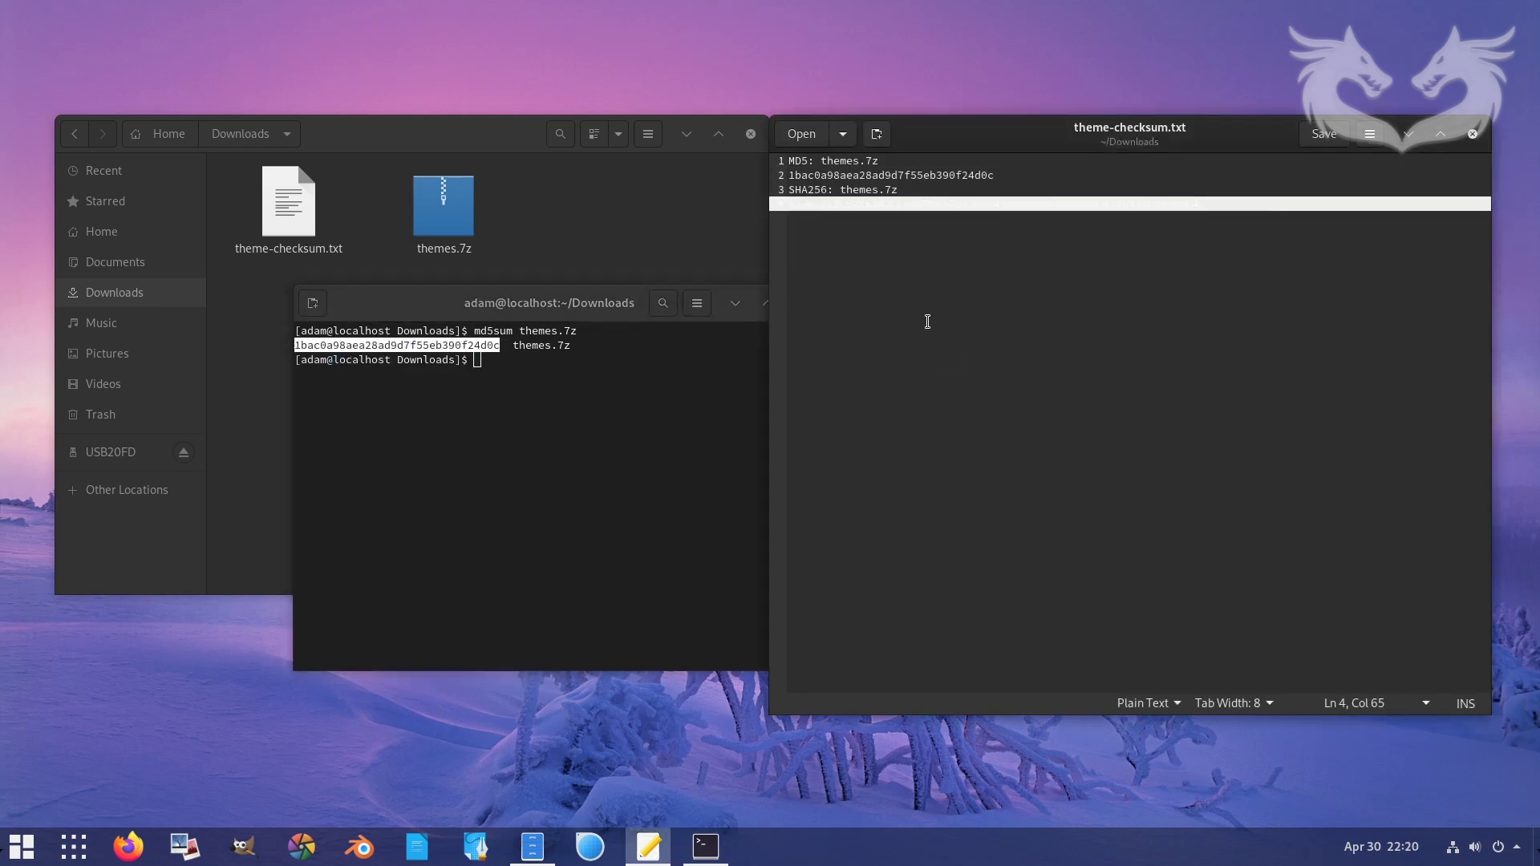
key("ctrl+f")
type("1bac0a98aea28ad9d7f55eb390f24d0c")
key("Escape")
- Run sha256sum on themes.7z, find its hash in the checksum file, then close editor and terminal
left_click(609, 508)
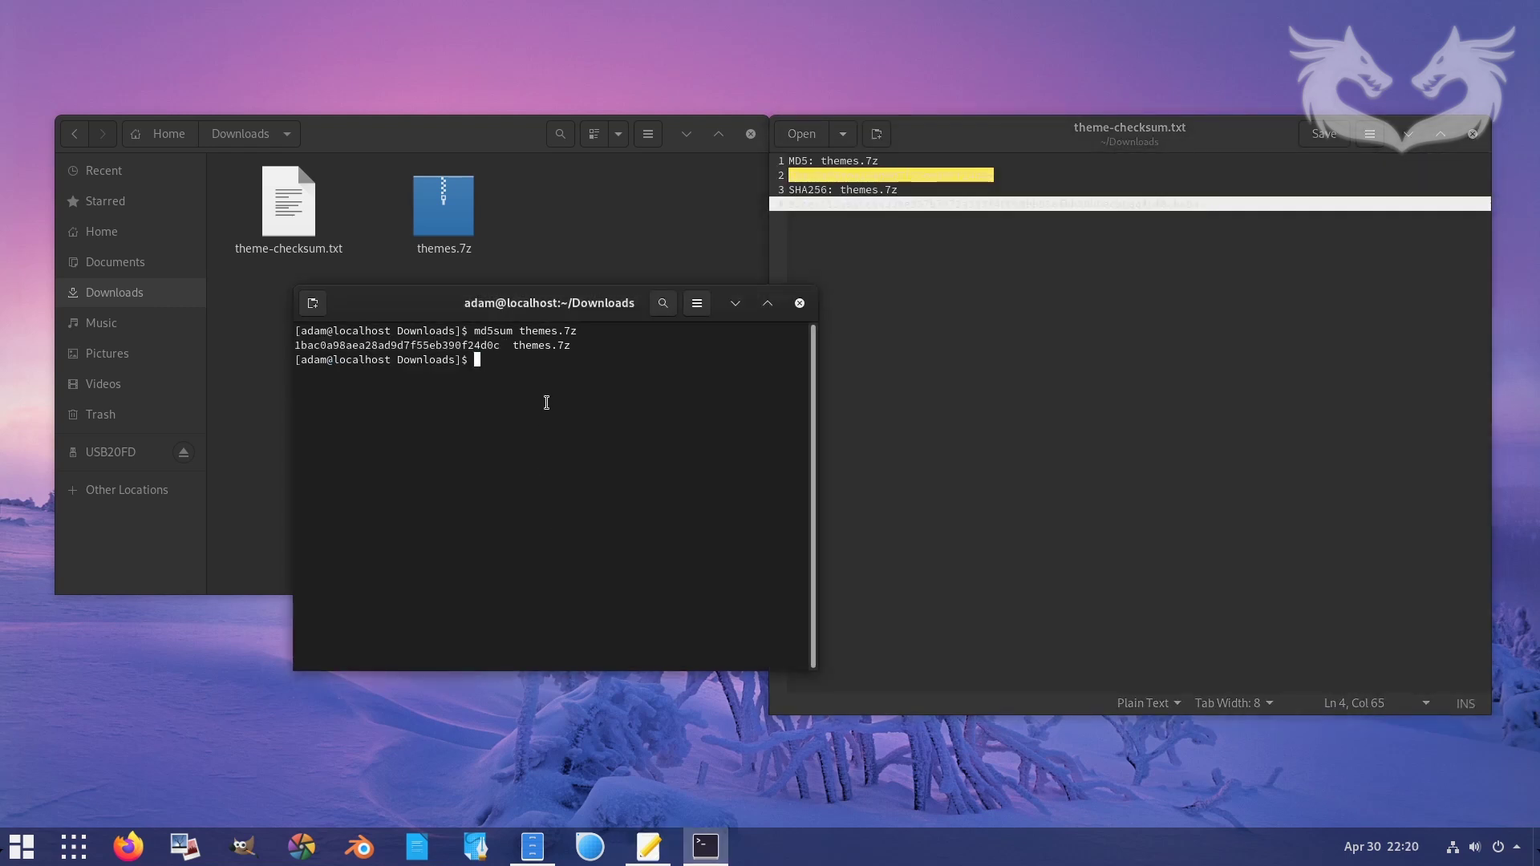
type("sha256sum themes.7z")
key("Return")
left_click_drag(705, 373, 294, 374)
key("ctrl+c")
right_click(322, 371)
left_click(353, 382)
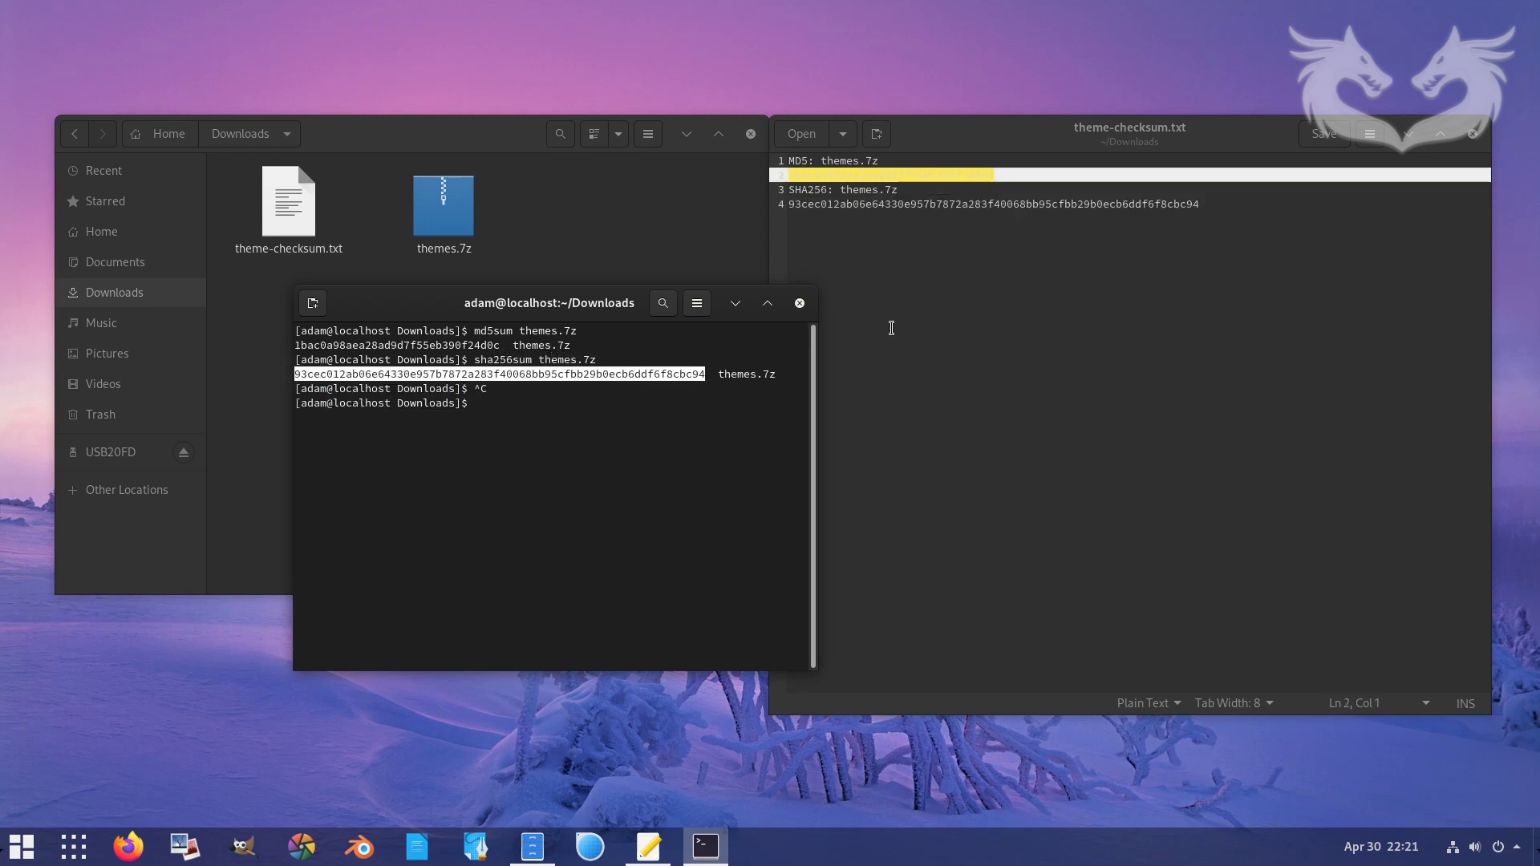
left_click(661, 406)
left_click(1026, 199)
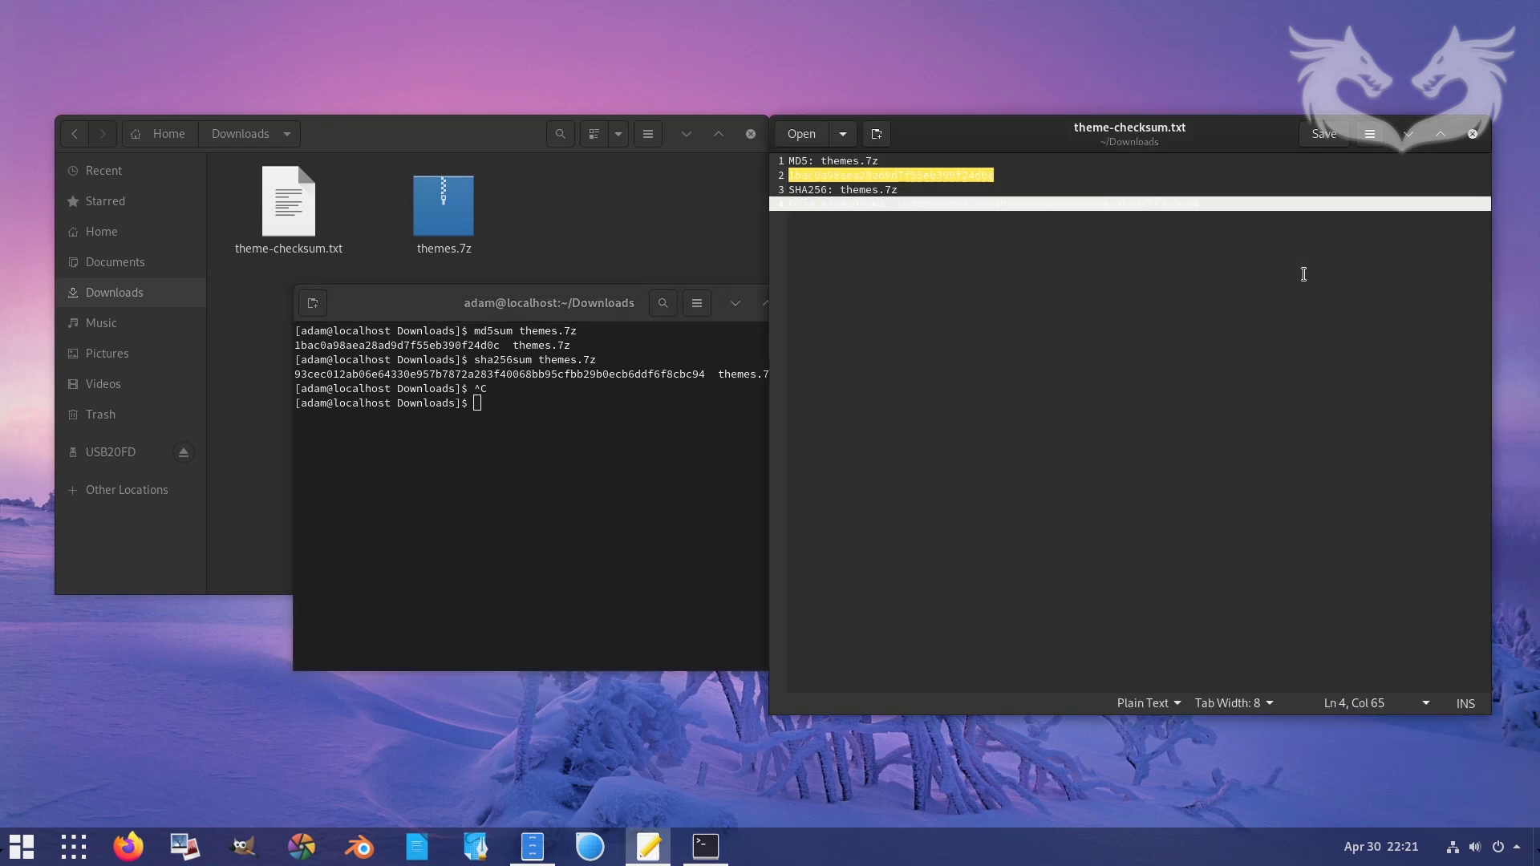
key("ctrl+f")
key("ctrl+v")
key("Return")
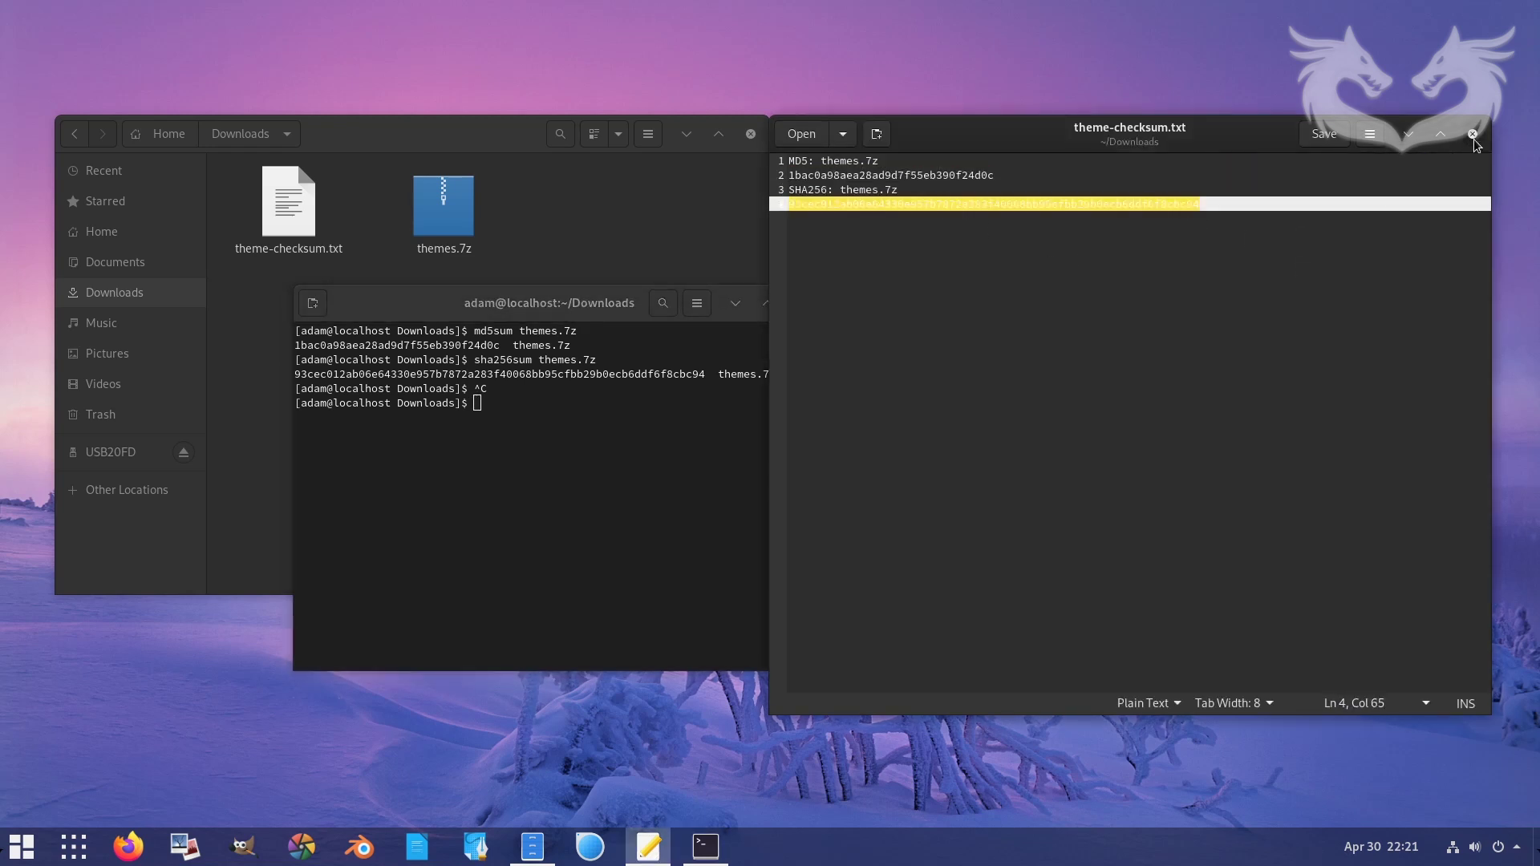
left_click(1474, 136)
left_click(802, 303)
- Extract themes.7z here in Downloads and open the resulting themes folder
left_click_drag(489, 144, 843, 175)
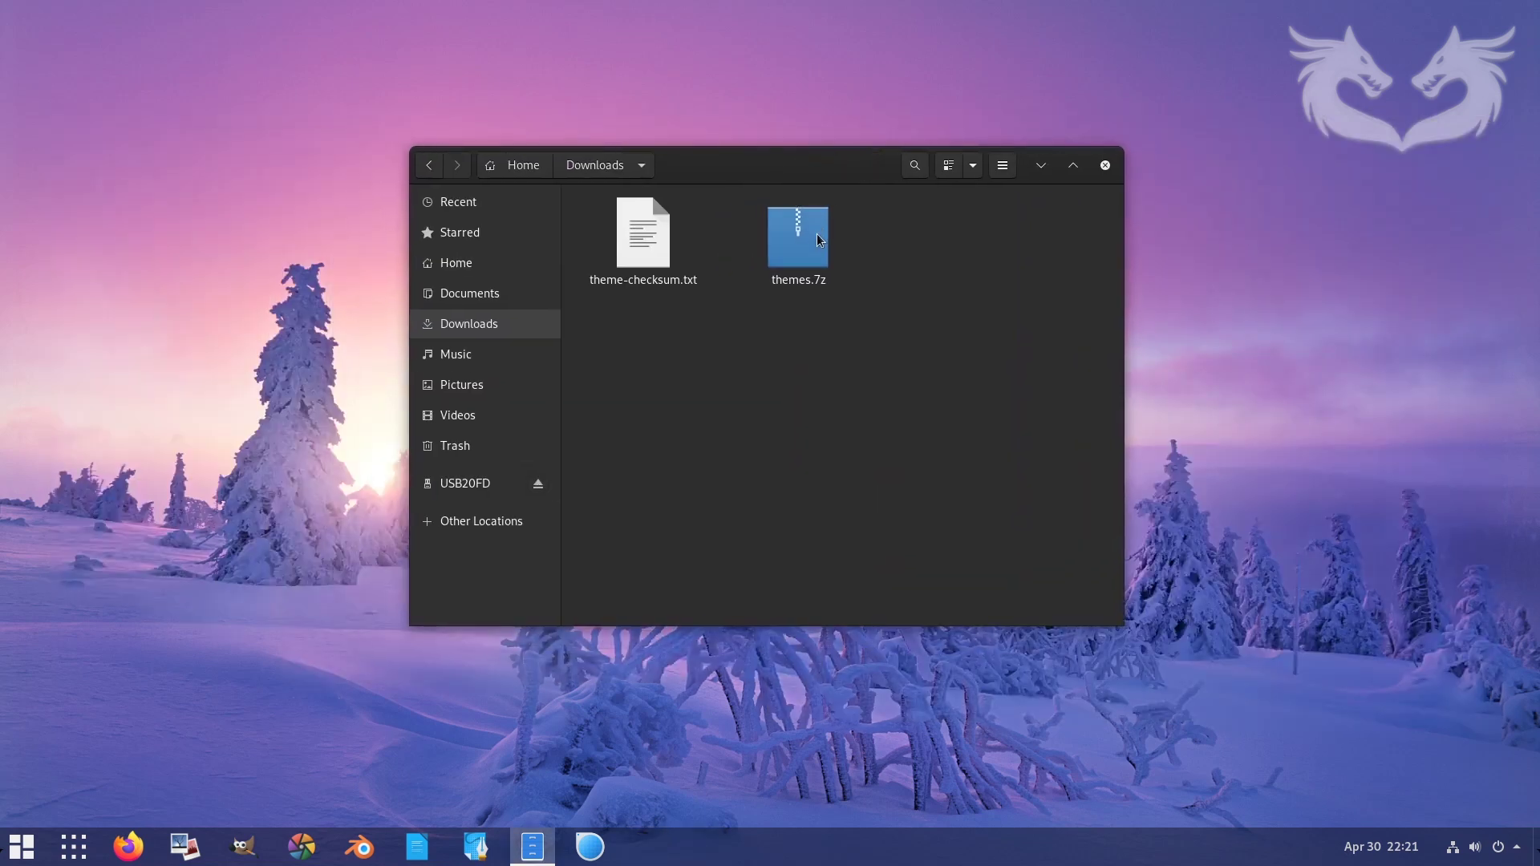
left_click(809, 244)
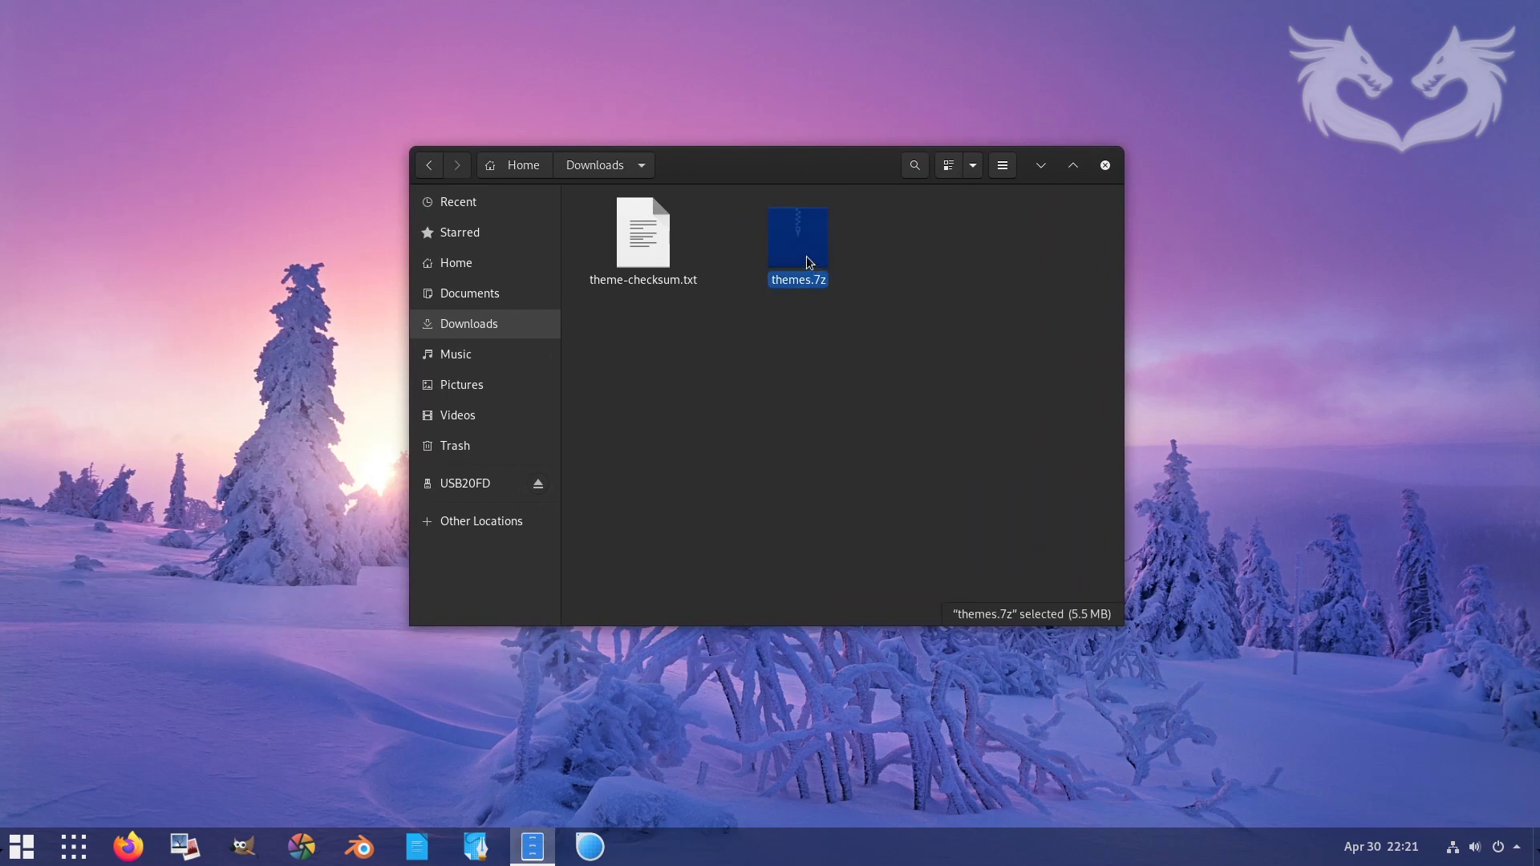
right_click(806, 255)
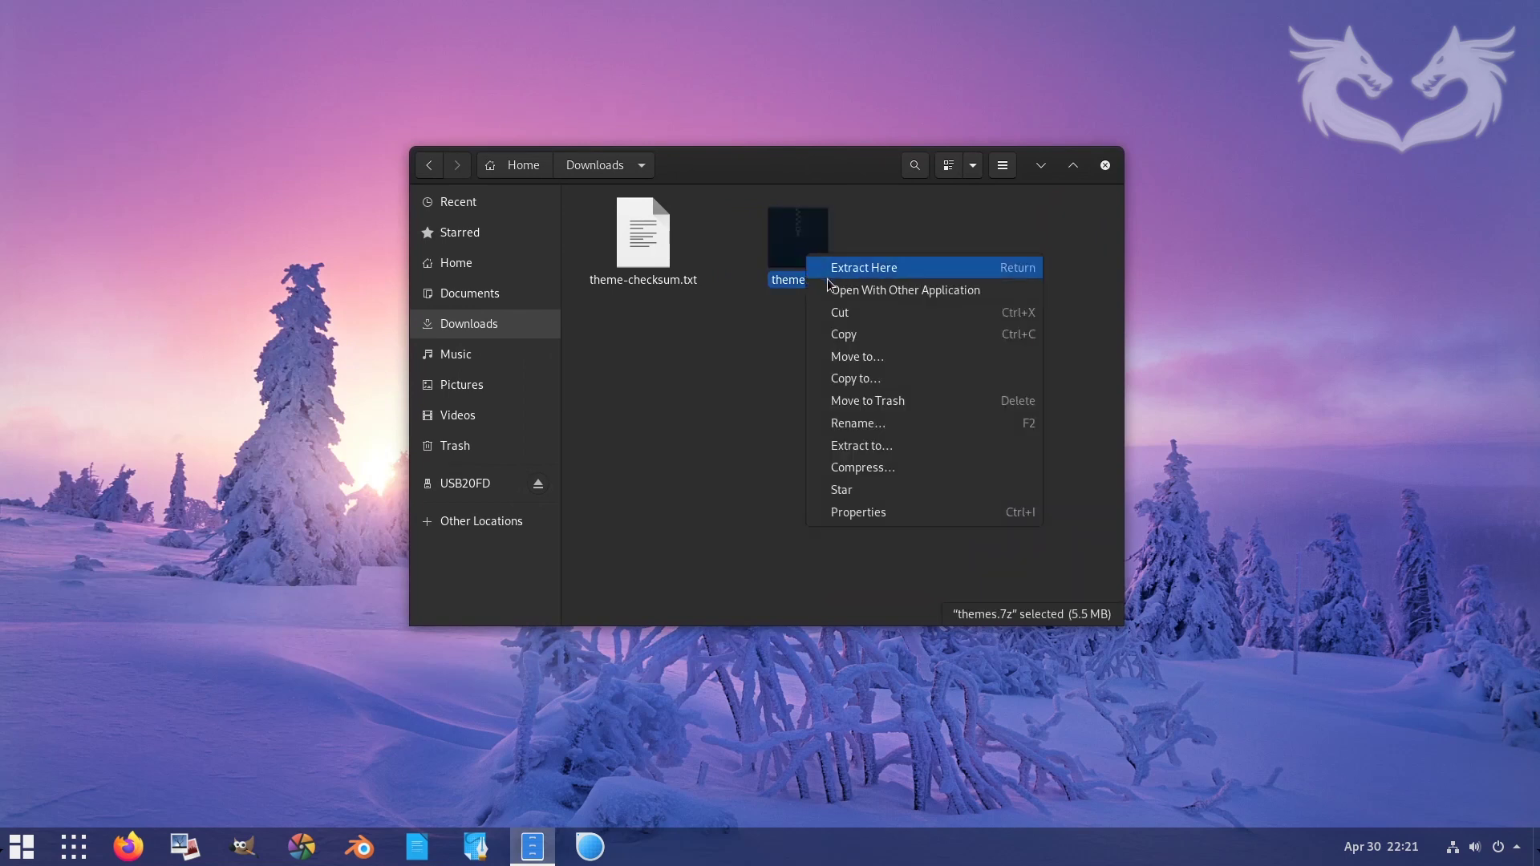
left_click(806, 247)
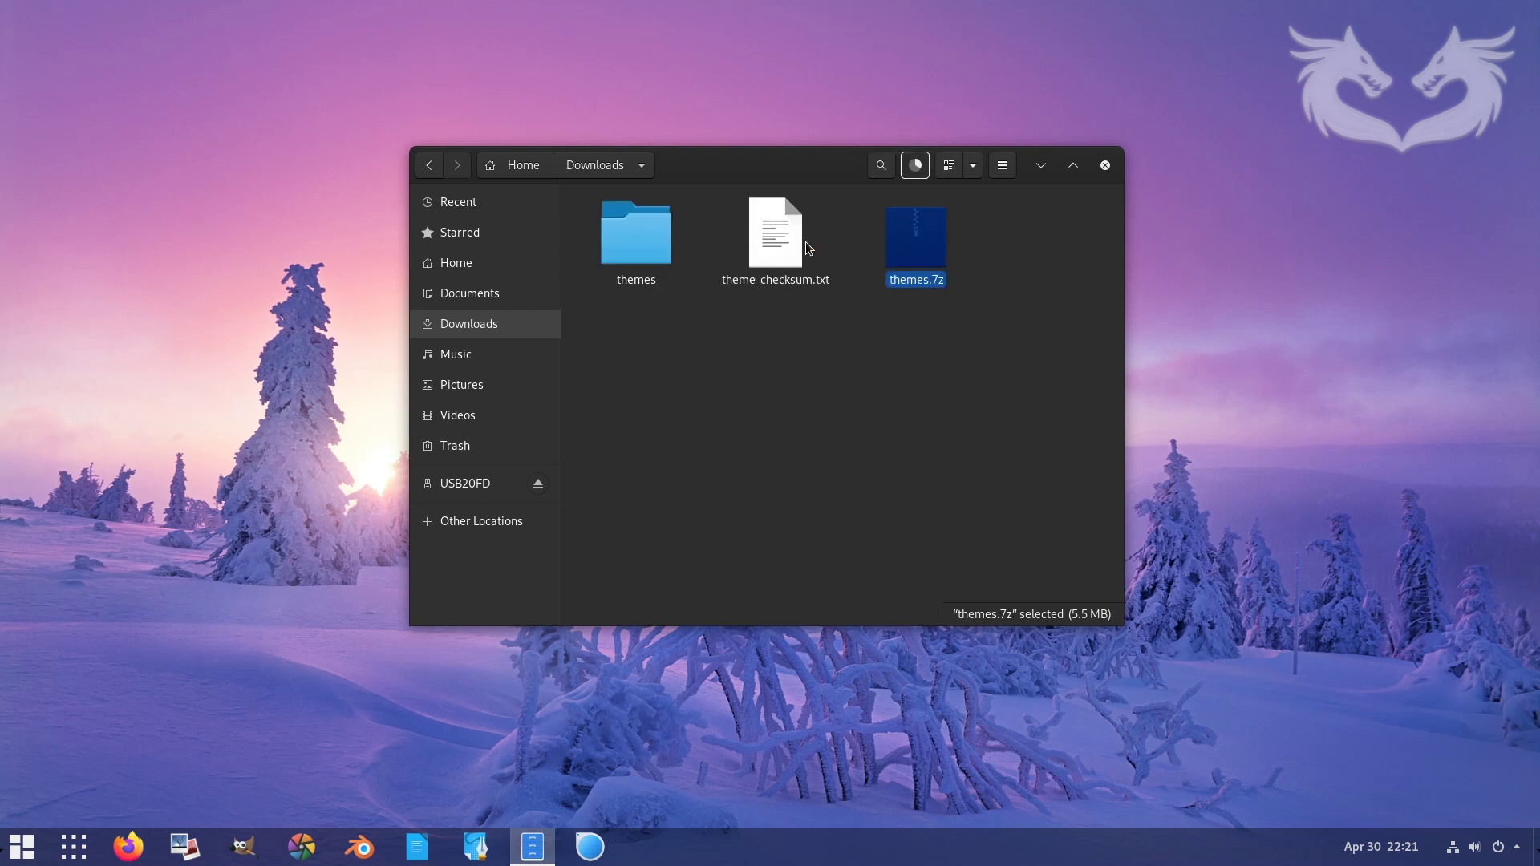
double_click(648, 244)
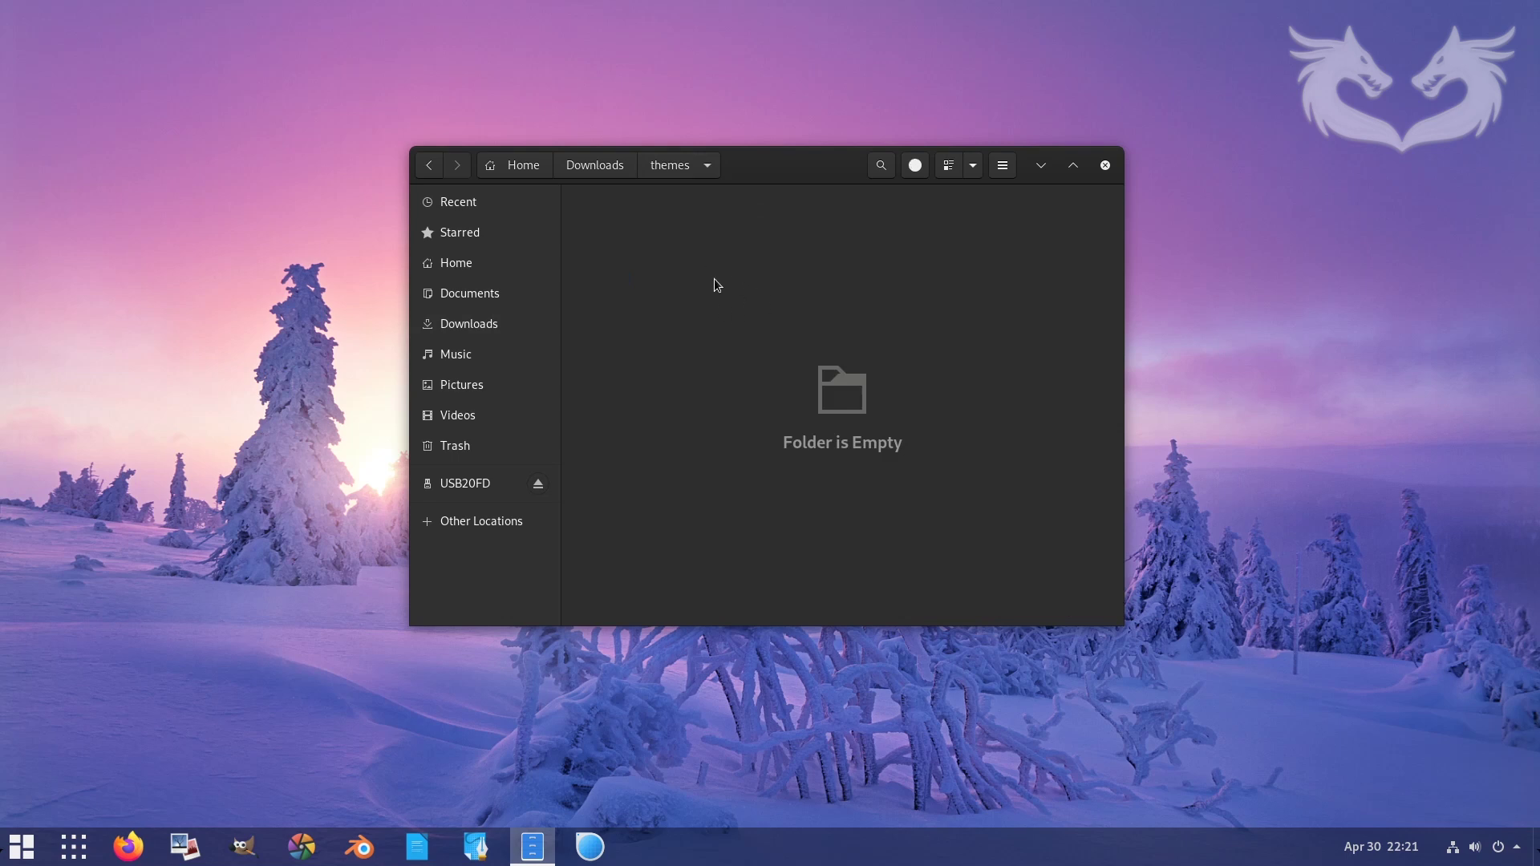
- Show hidden files and browse .icons' capitaine and capitaine-cursors folders
left_click(999, 169)
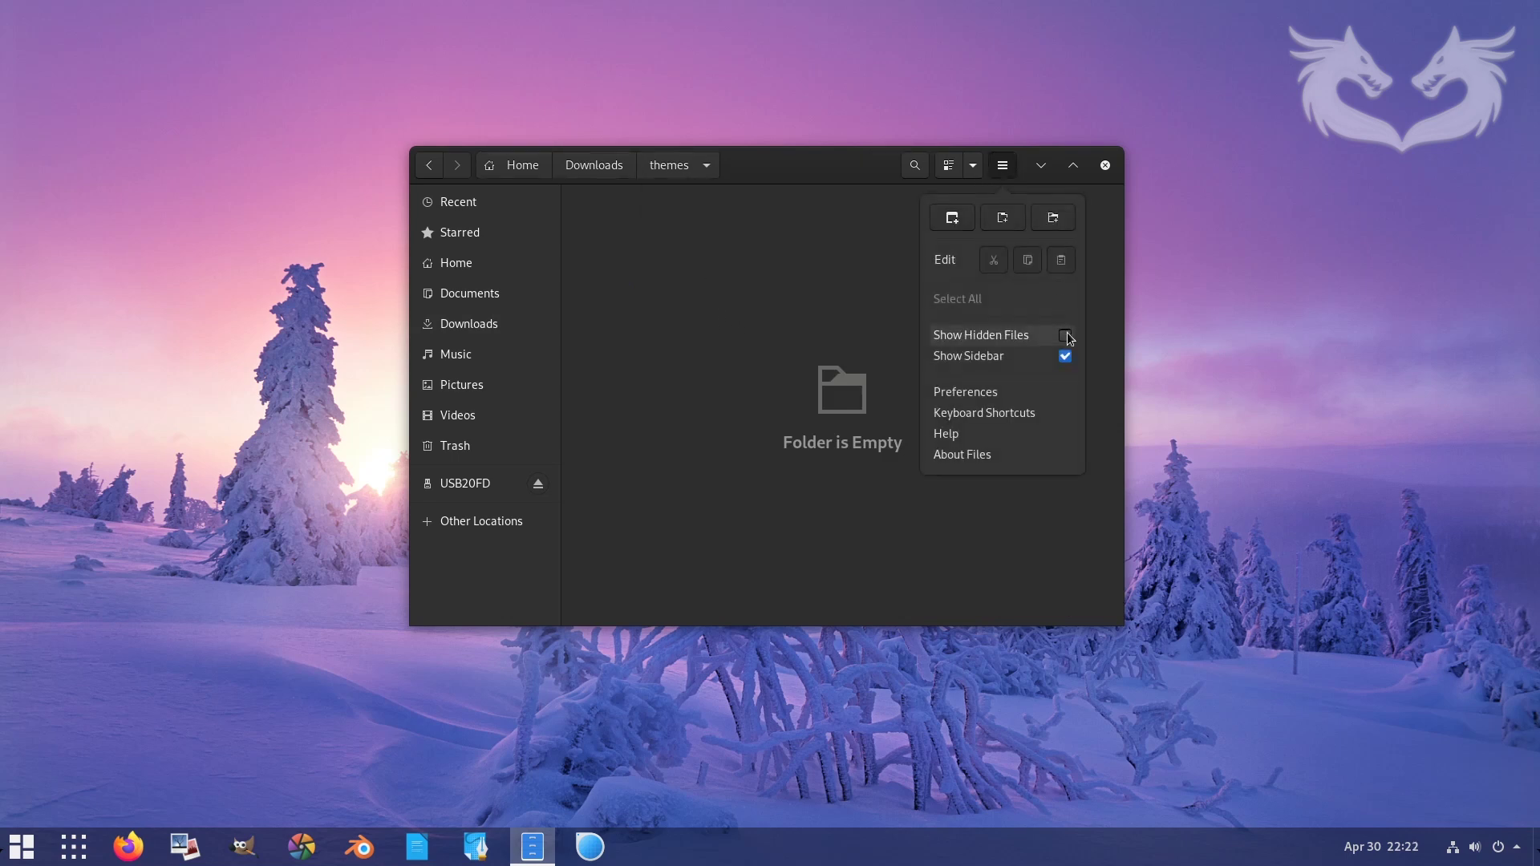
left_click(1066, 336)
double_click(646, 253)
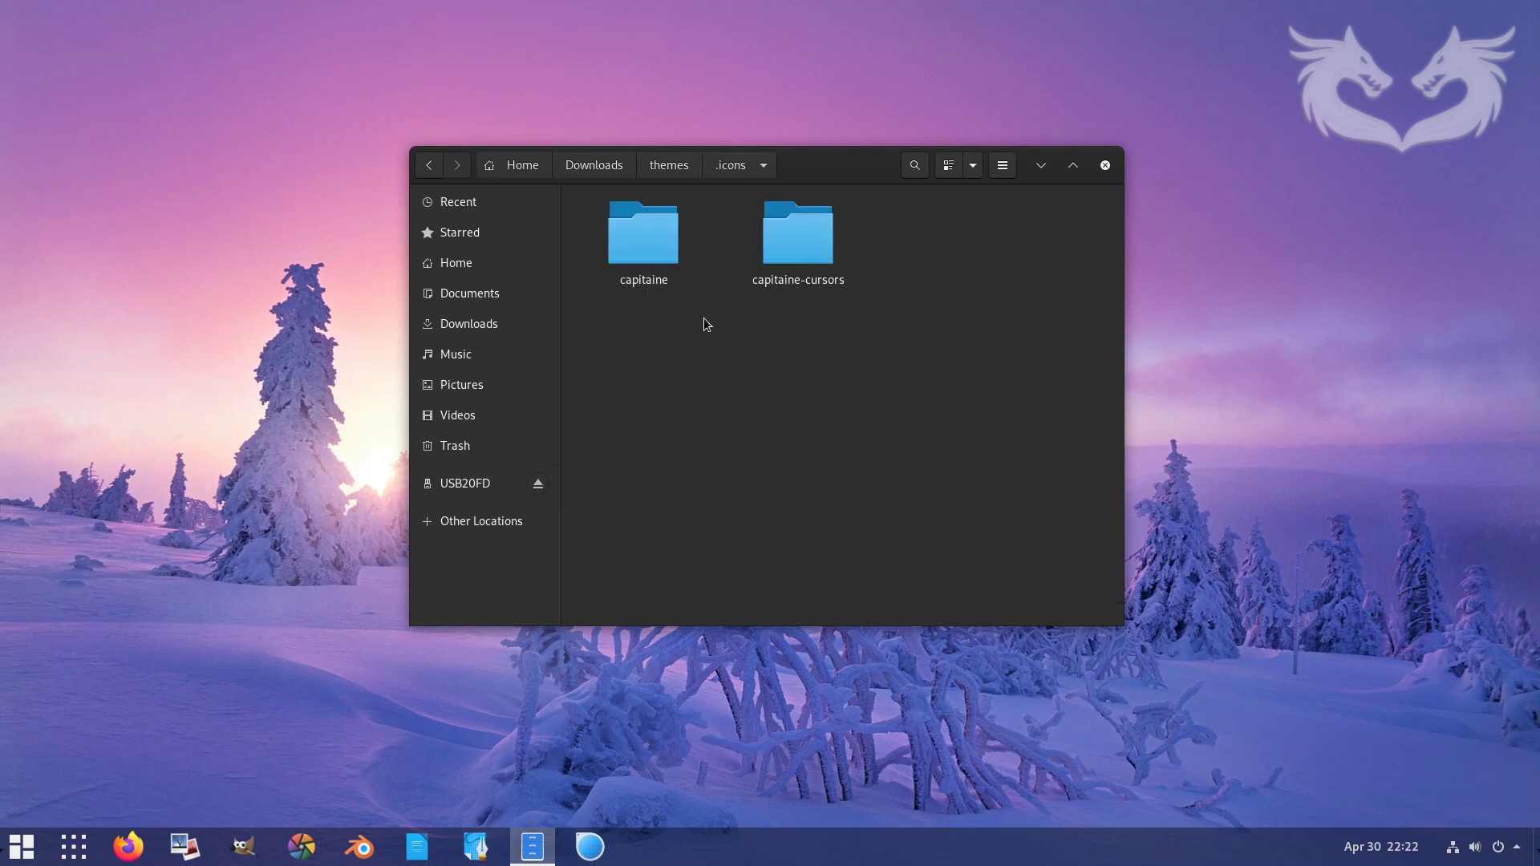
double_click(646, 259)
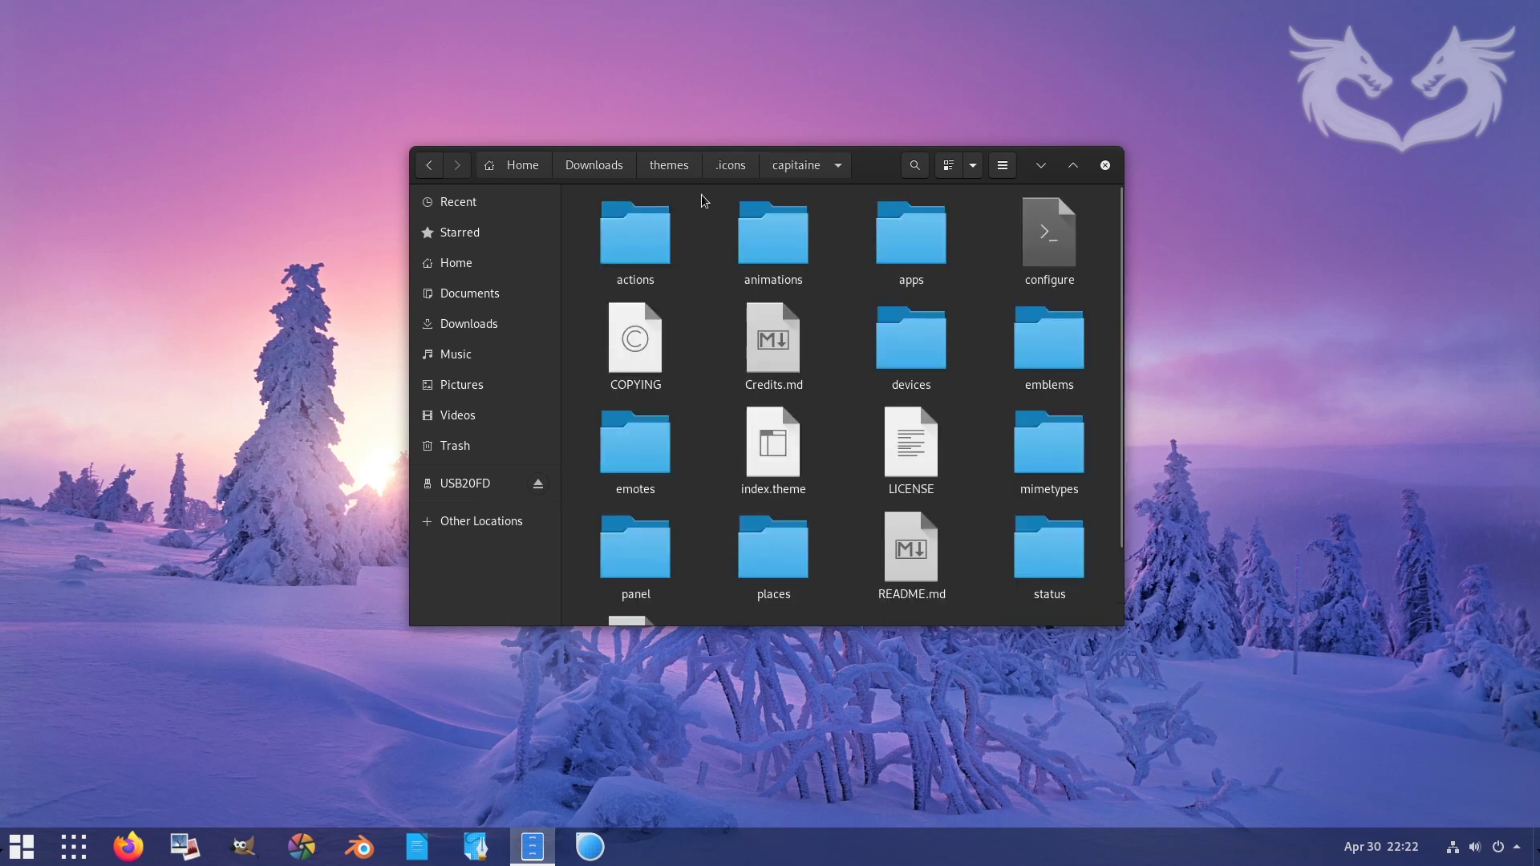
left_click(733, 175)
double_click(787, 244)
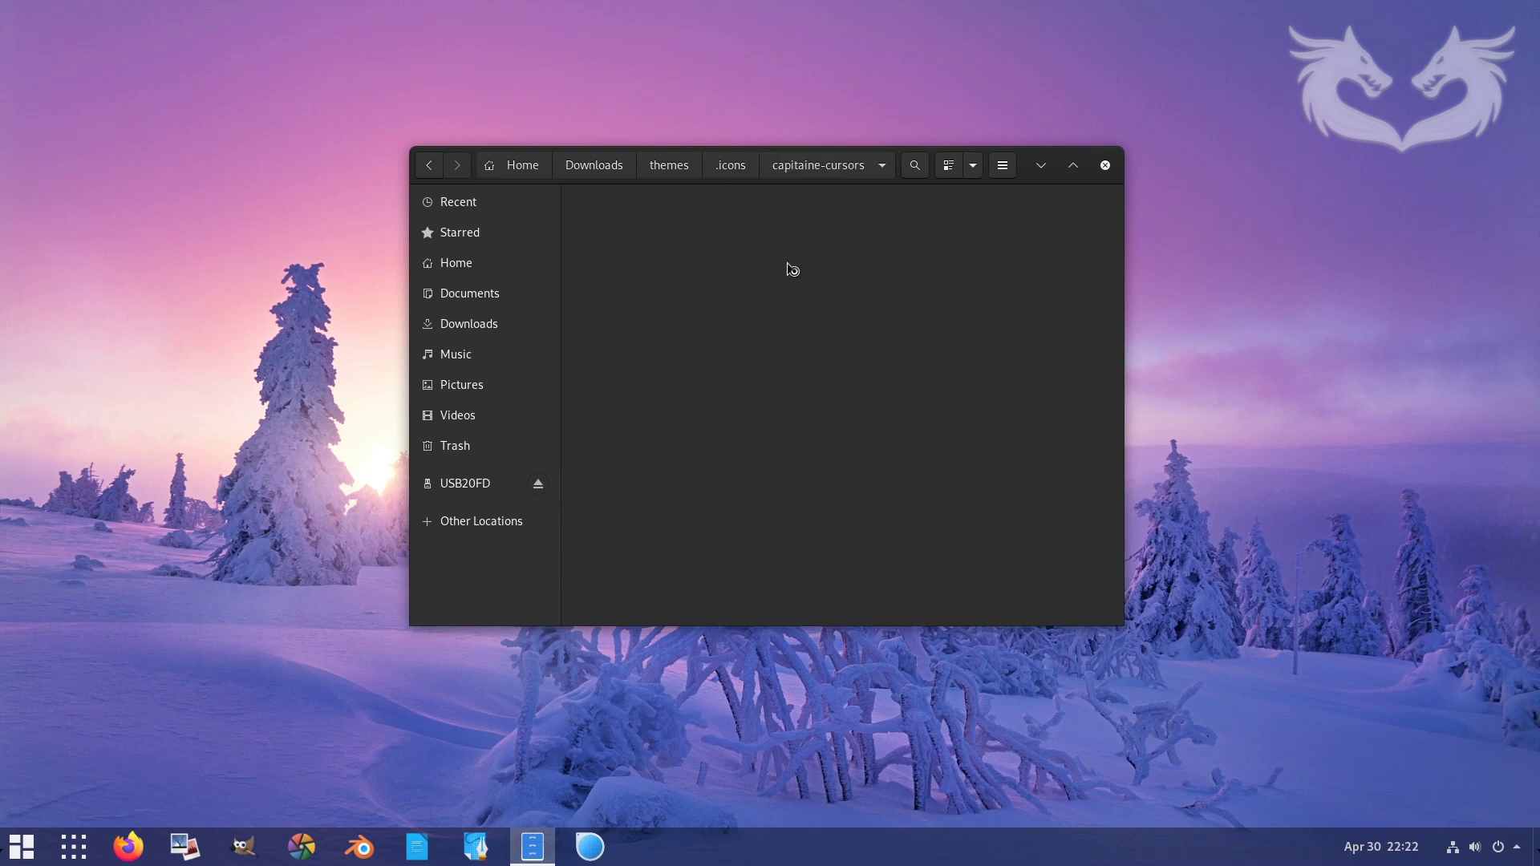
left_click(727, 168)
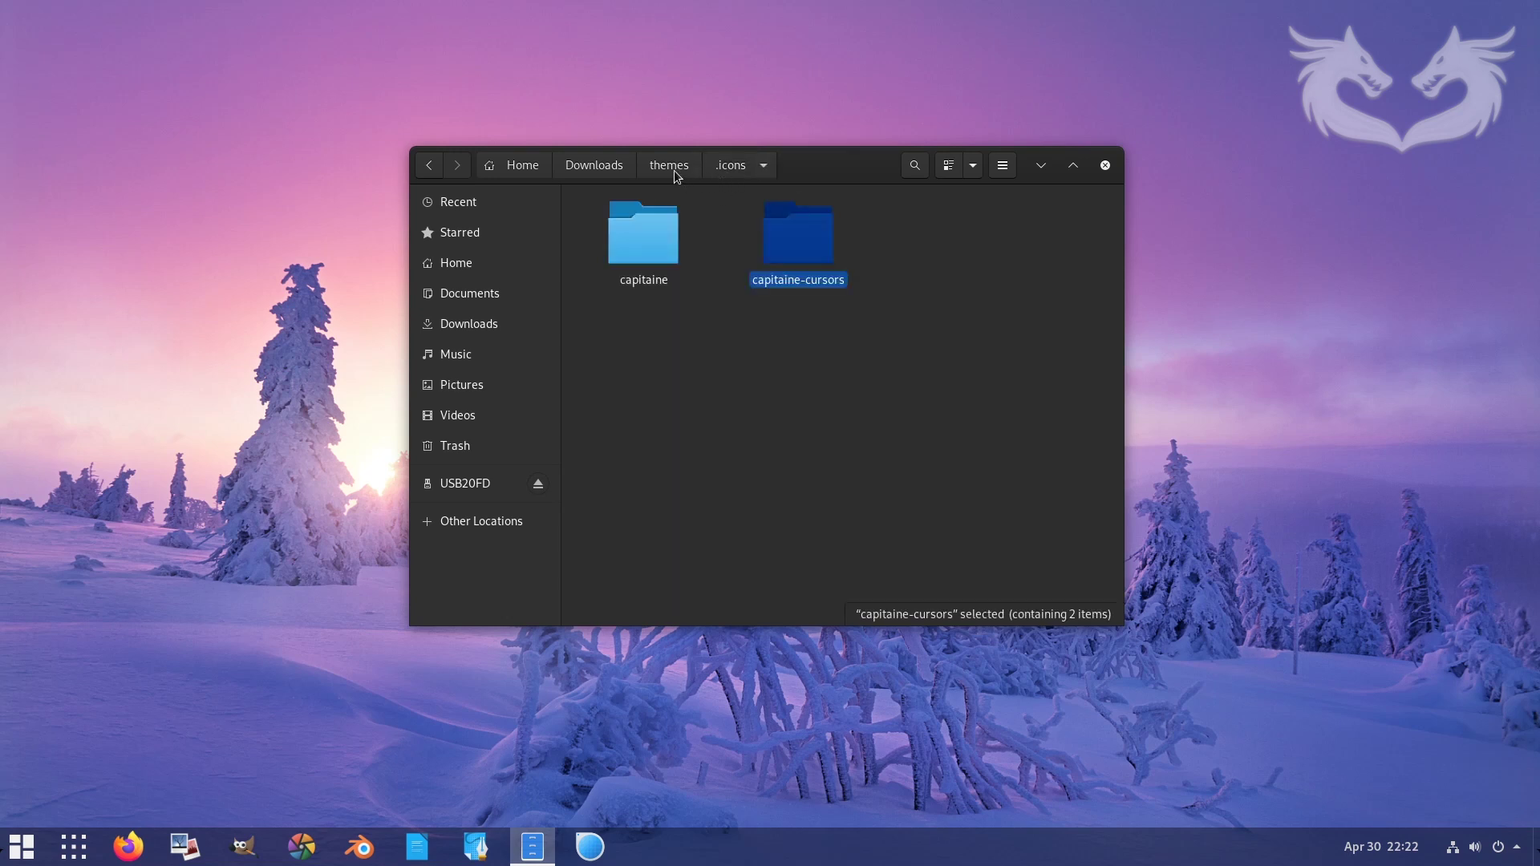
left_click(672, 166)
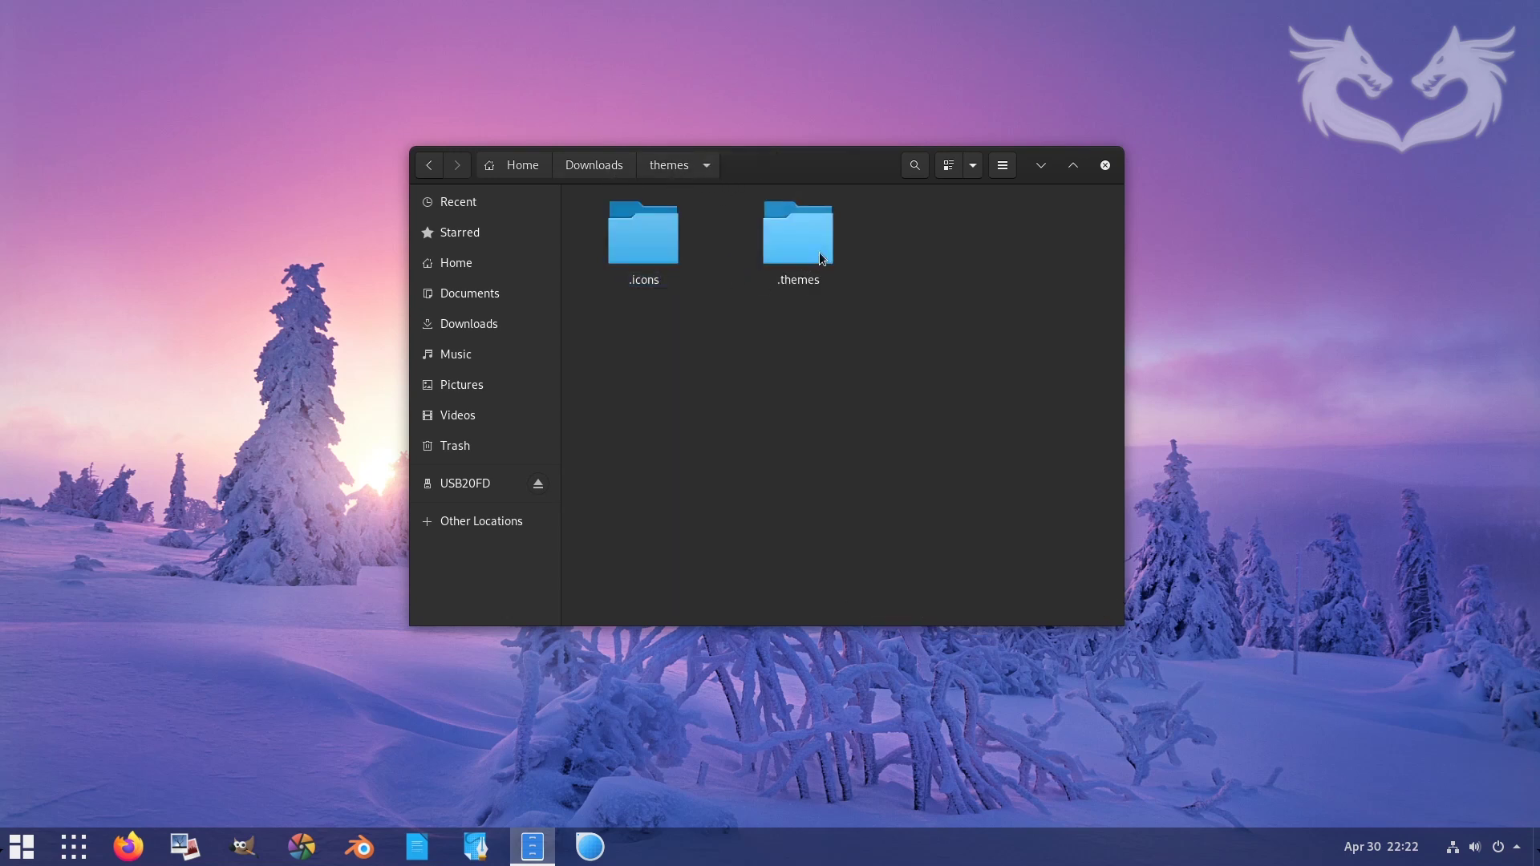
- Check the .themes folder, then copy both .icons and .themes from Downloads/themes
double_click(798, 237)
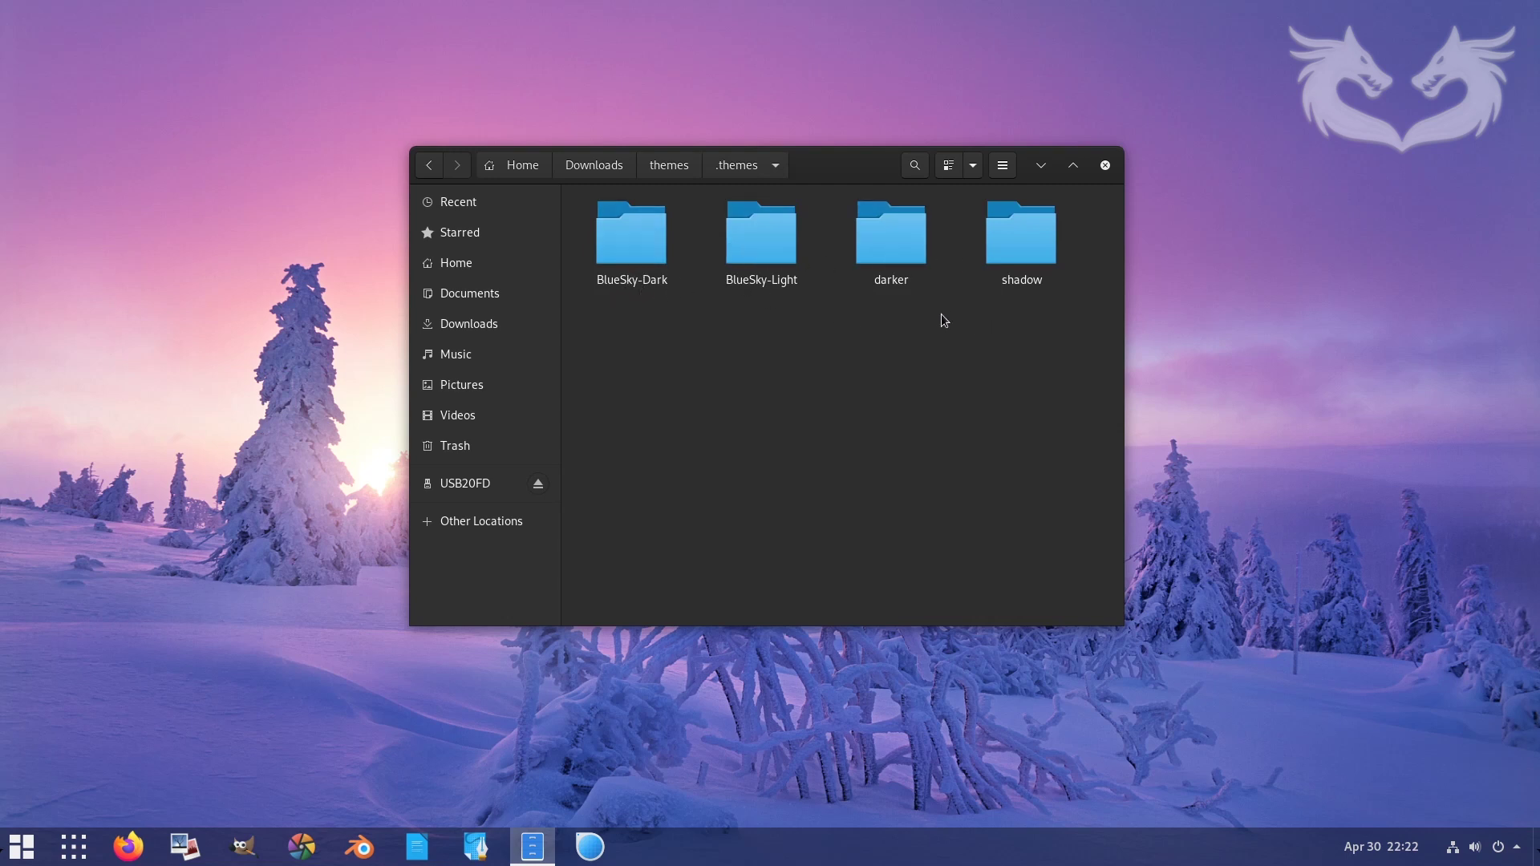
left_click(592, 166)
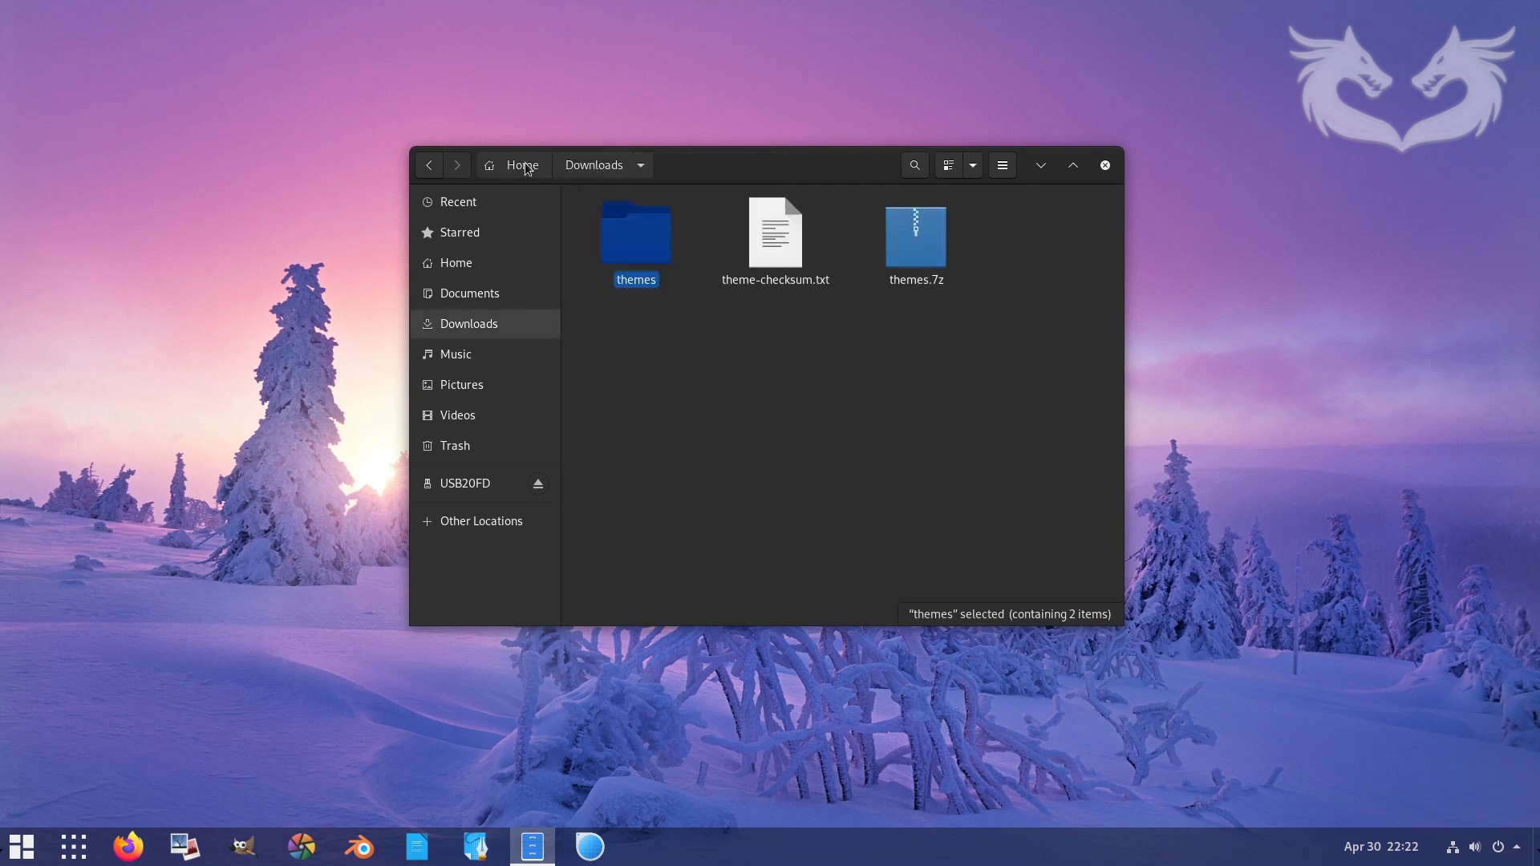
double_click(627, 232)
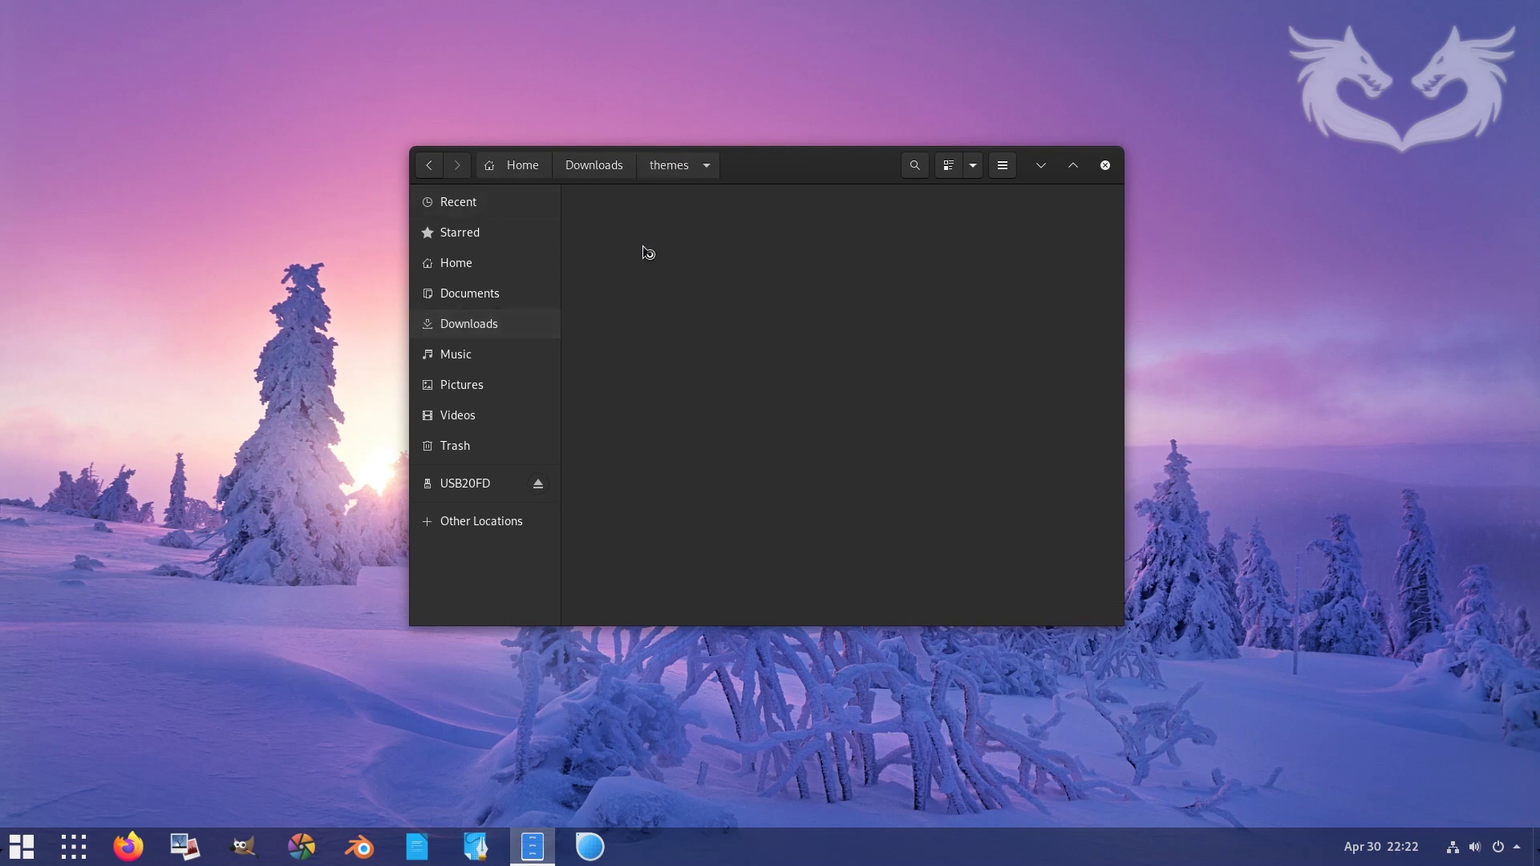
left_click_drag(884, 335, 634, 246)
right_click(642, 249)
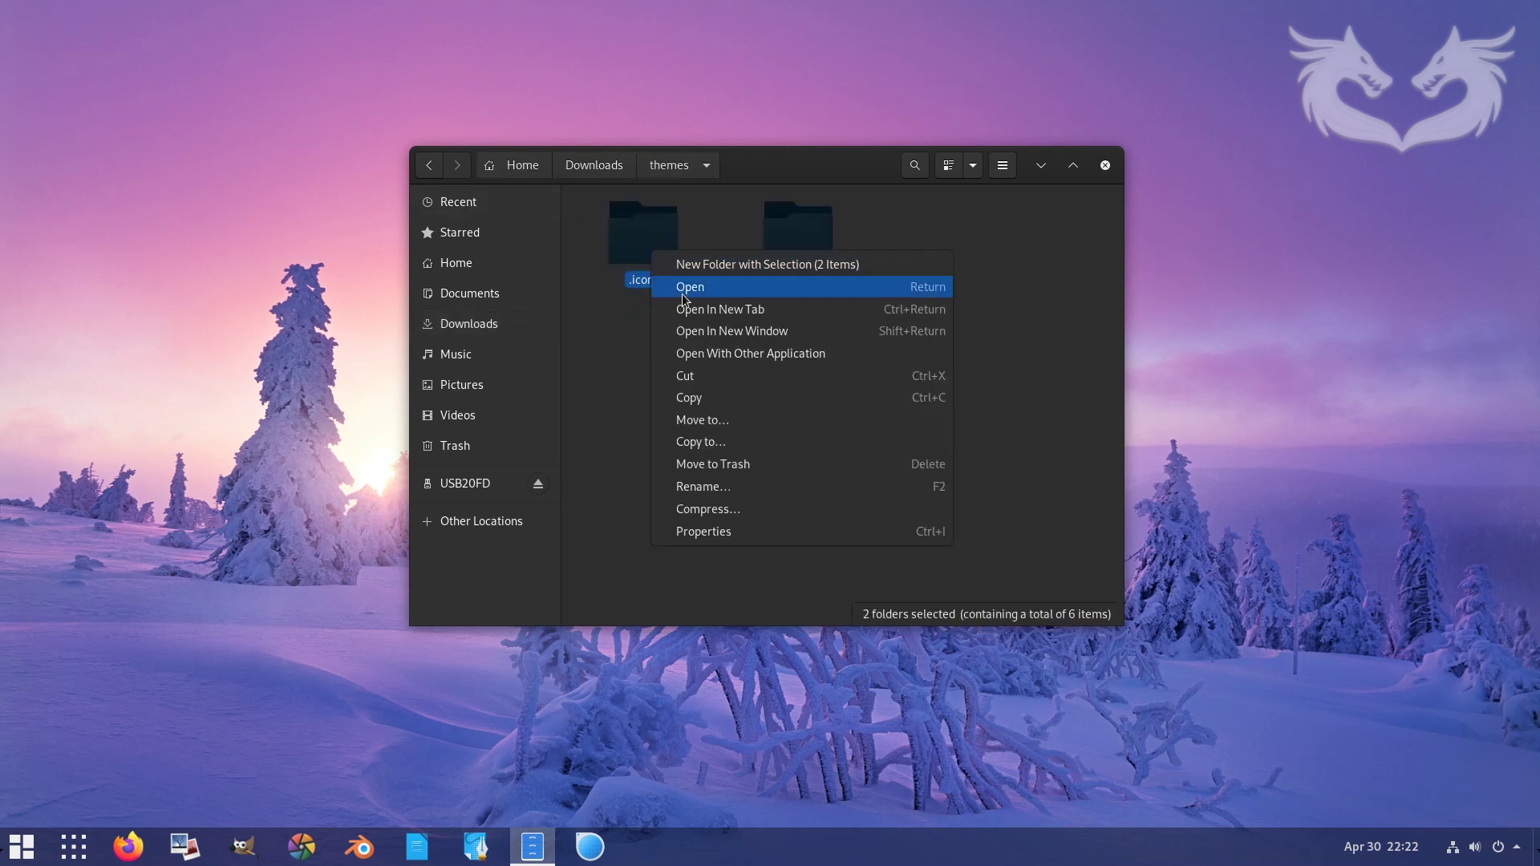
left_click(716, 397)
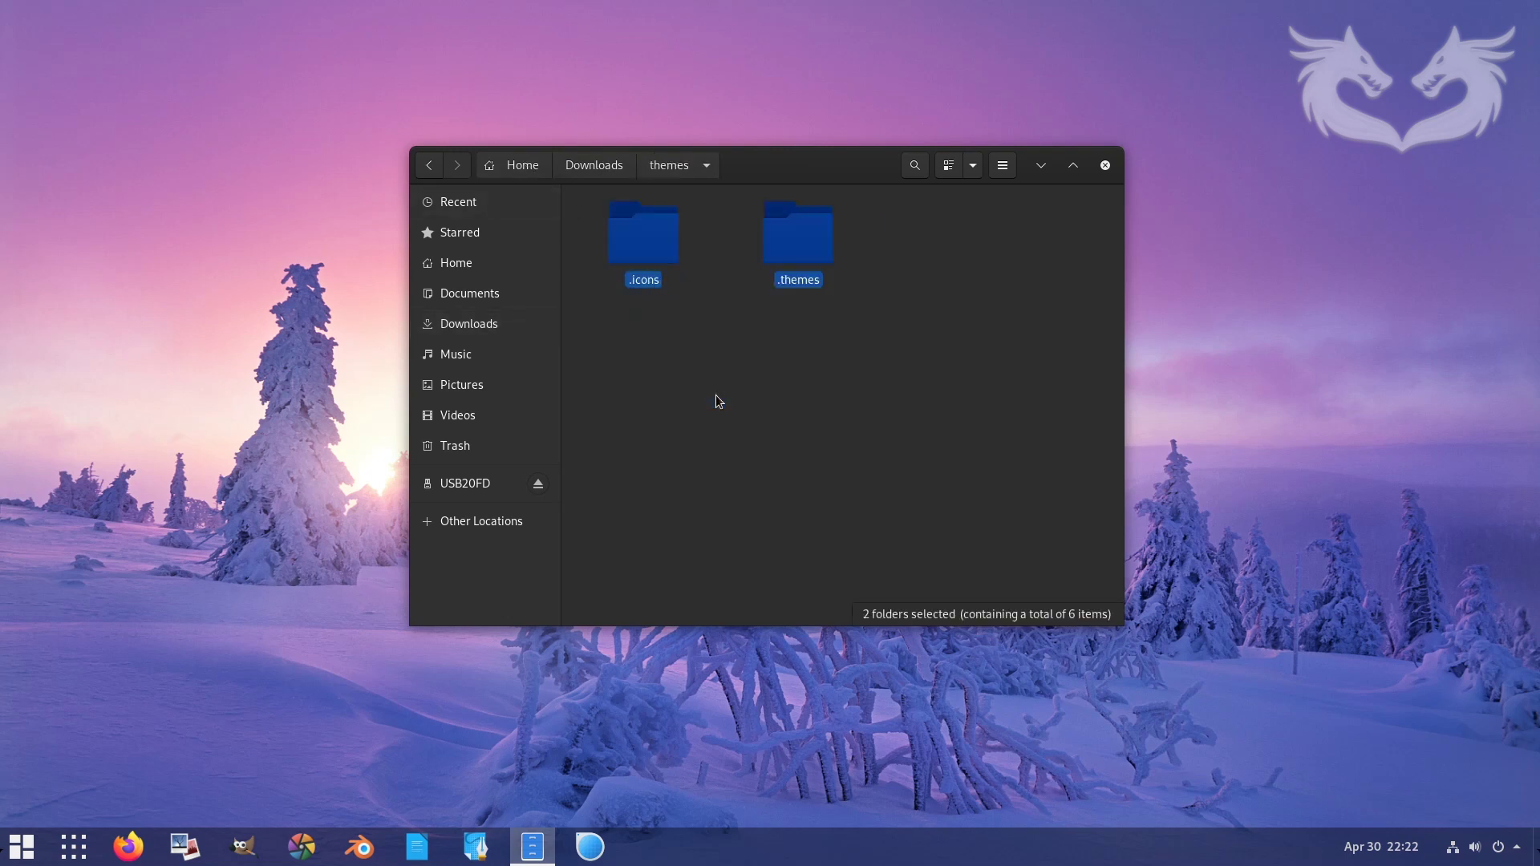
- Go to the Home folder and maximize the Files window
left_click(458, 263)
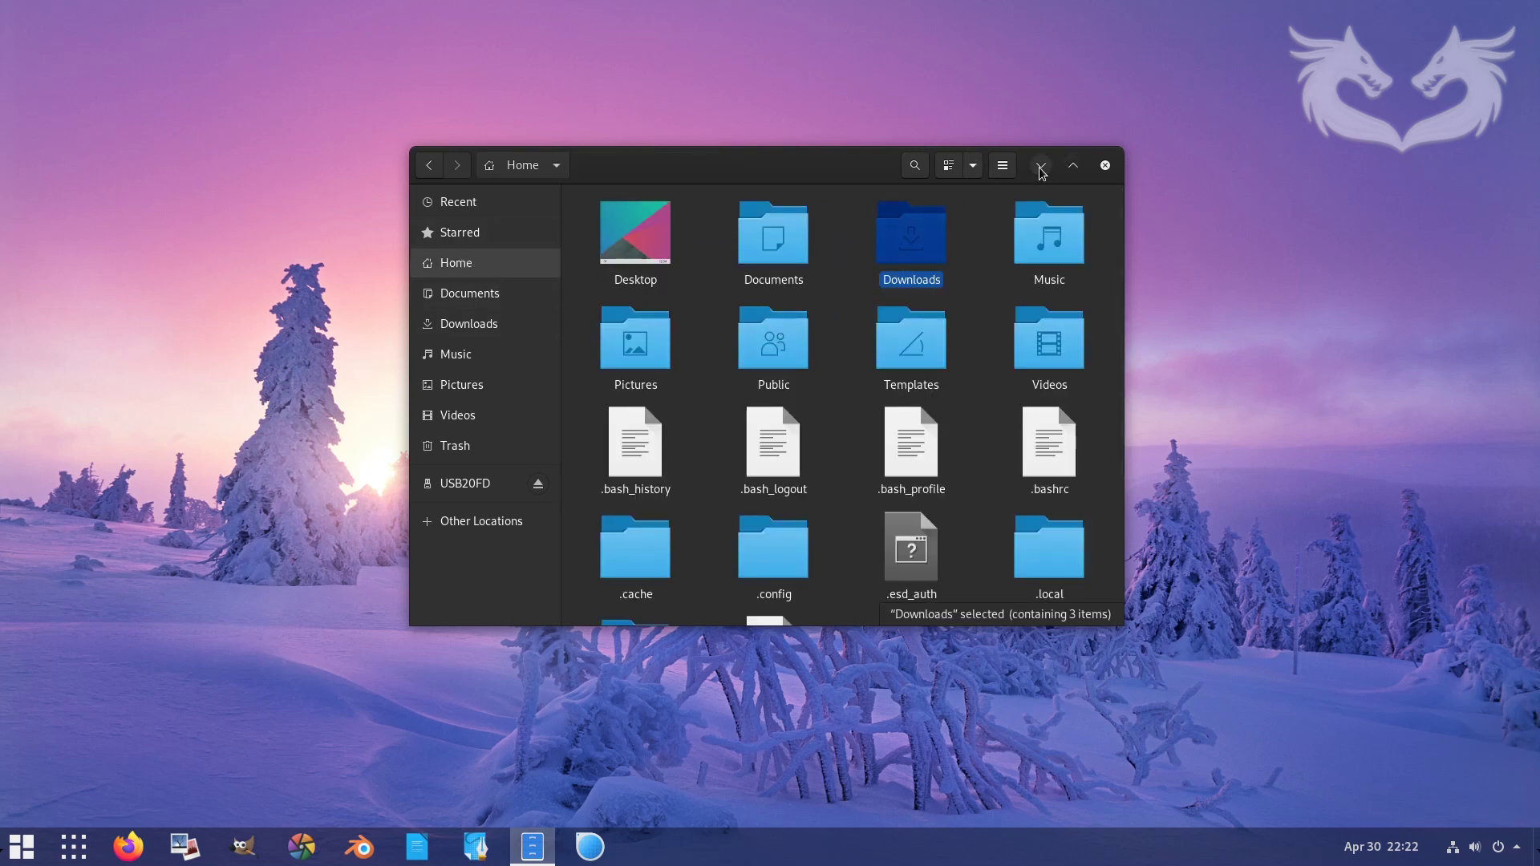
left_click(1002, 168)
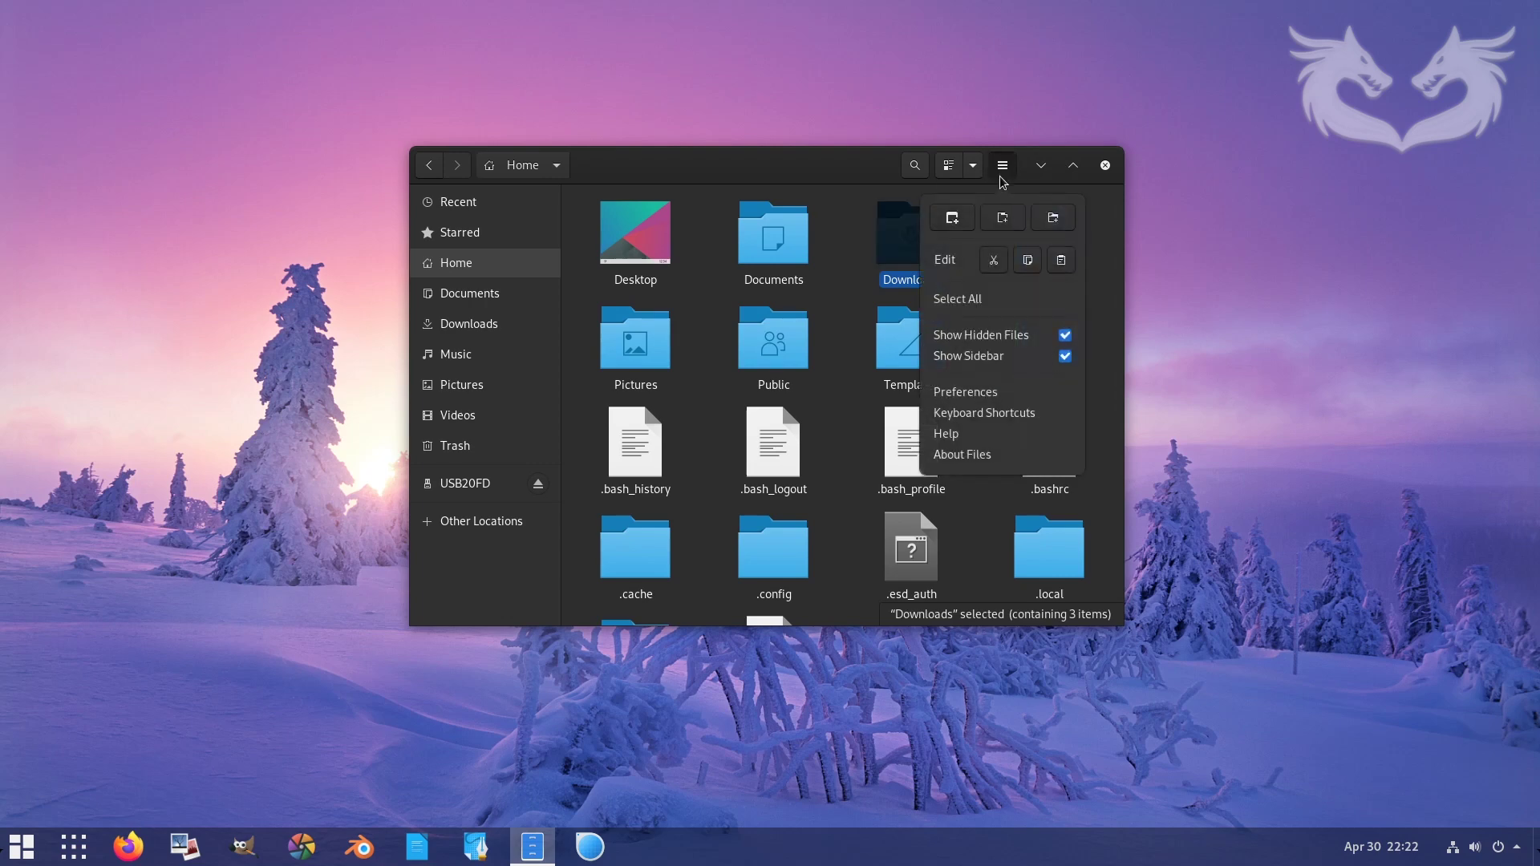
left_click(856, 163)
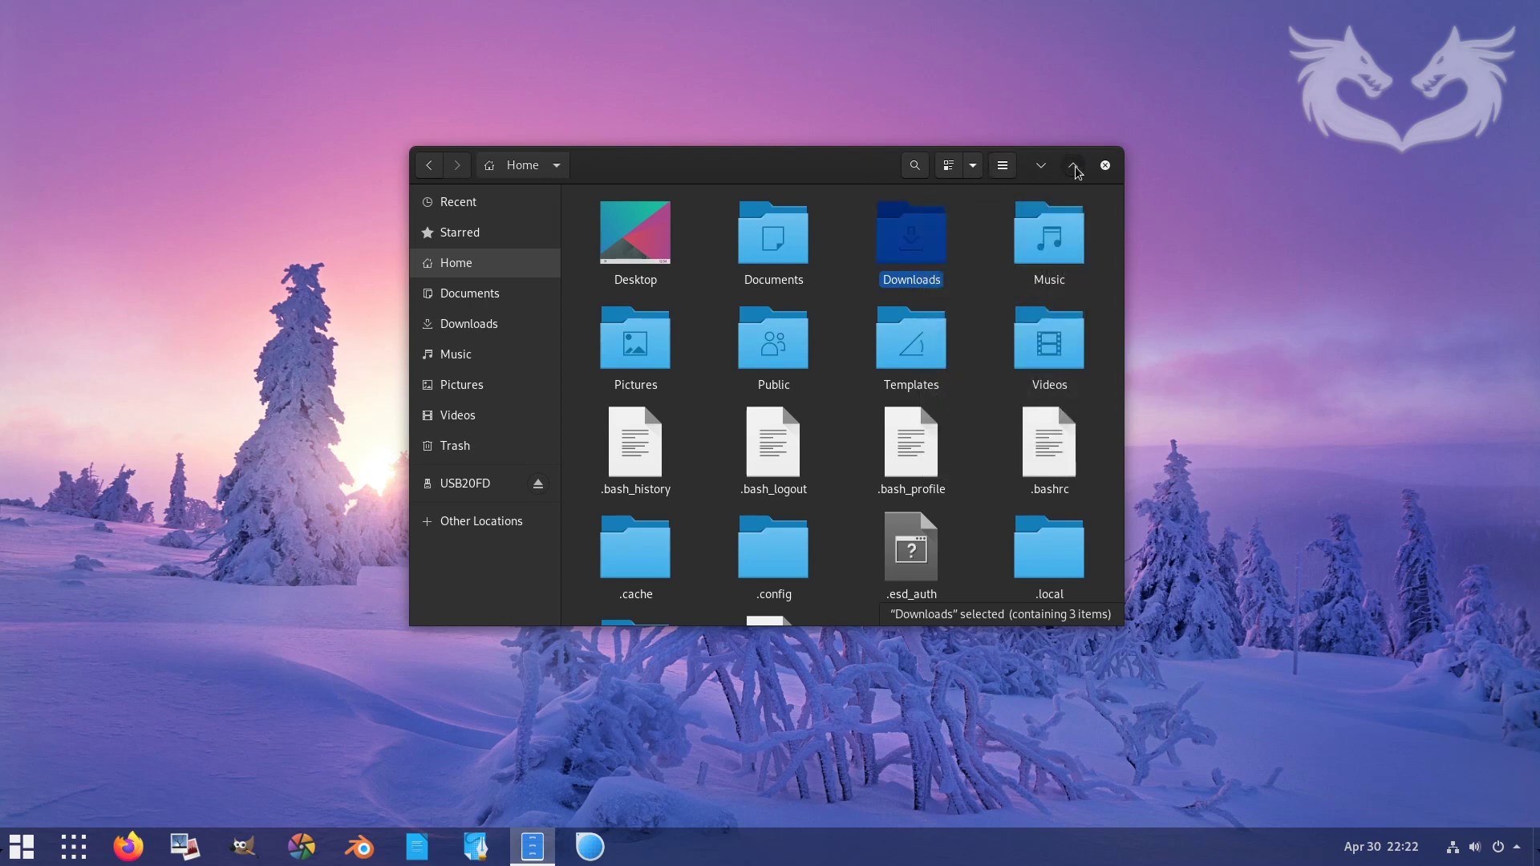
left_click(1074, 166)
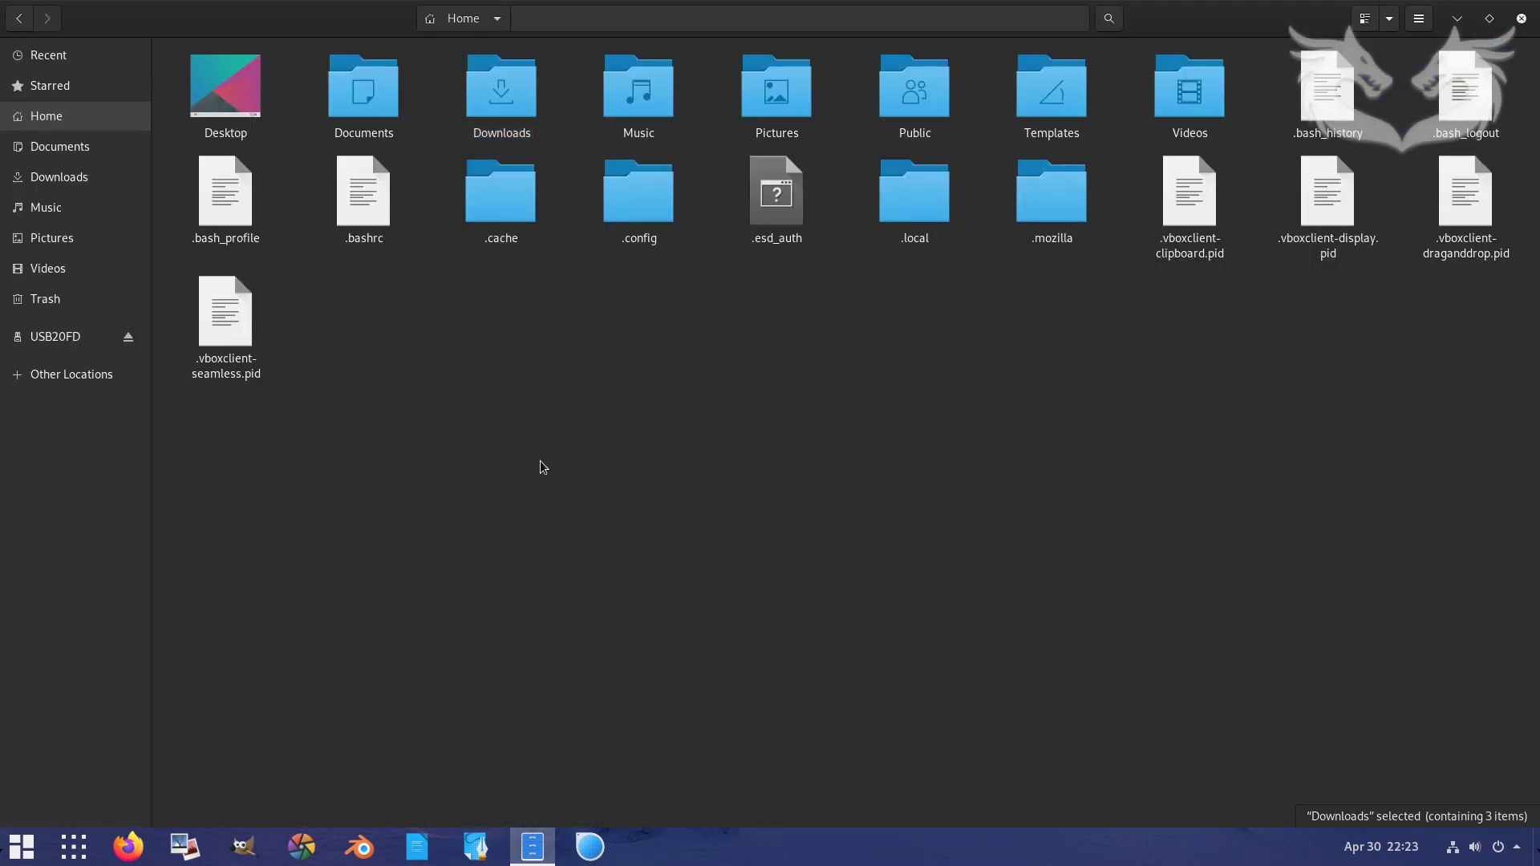
- Paste the .icons and .themes folders into Home and restore the window size
right_click(546, 374)
left_click(580, 406)
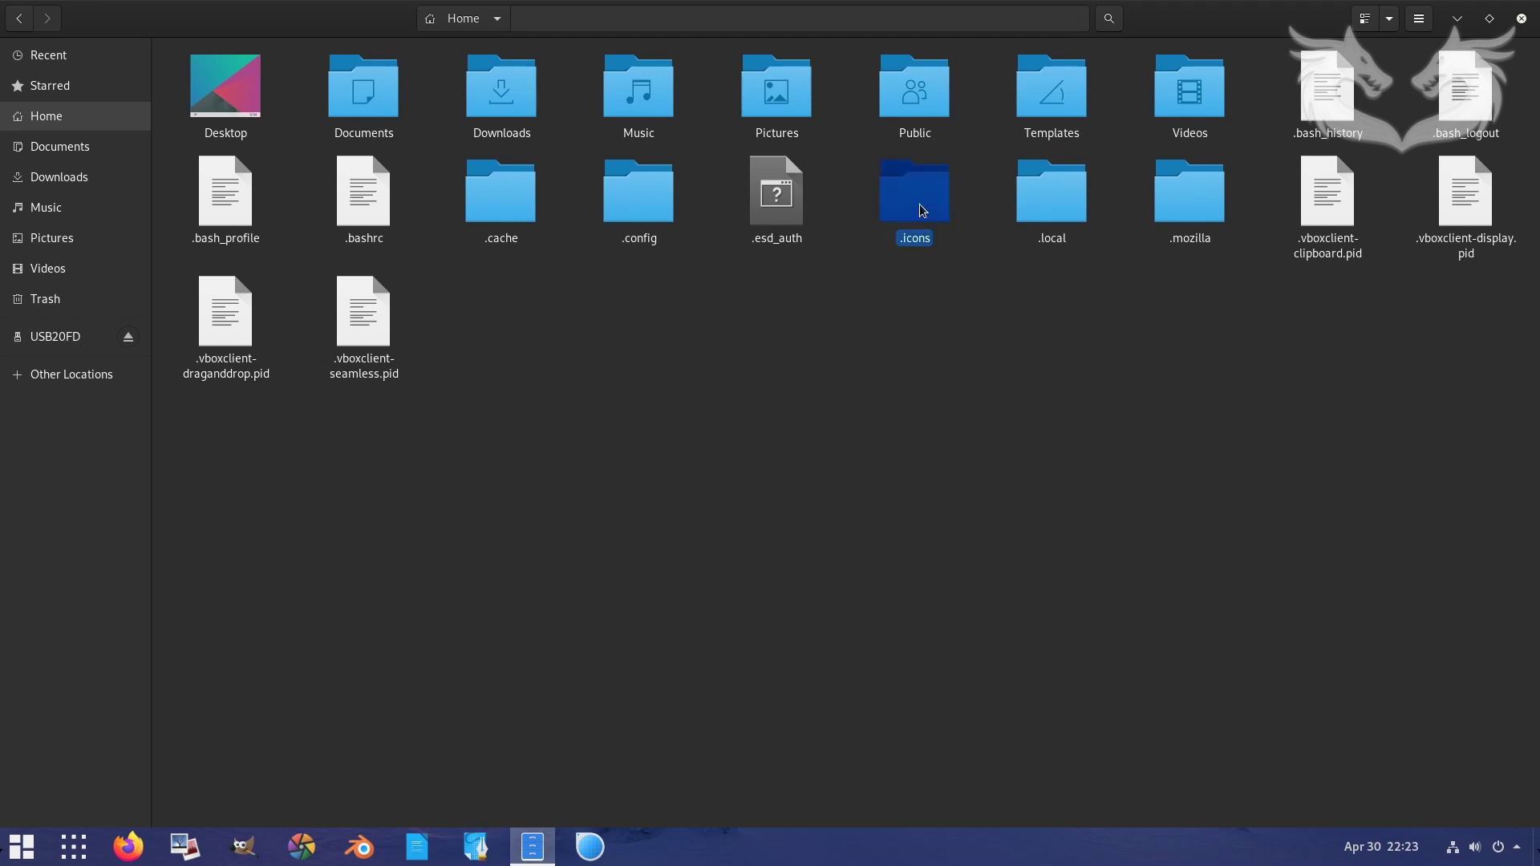
left_click(1334, 207)
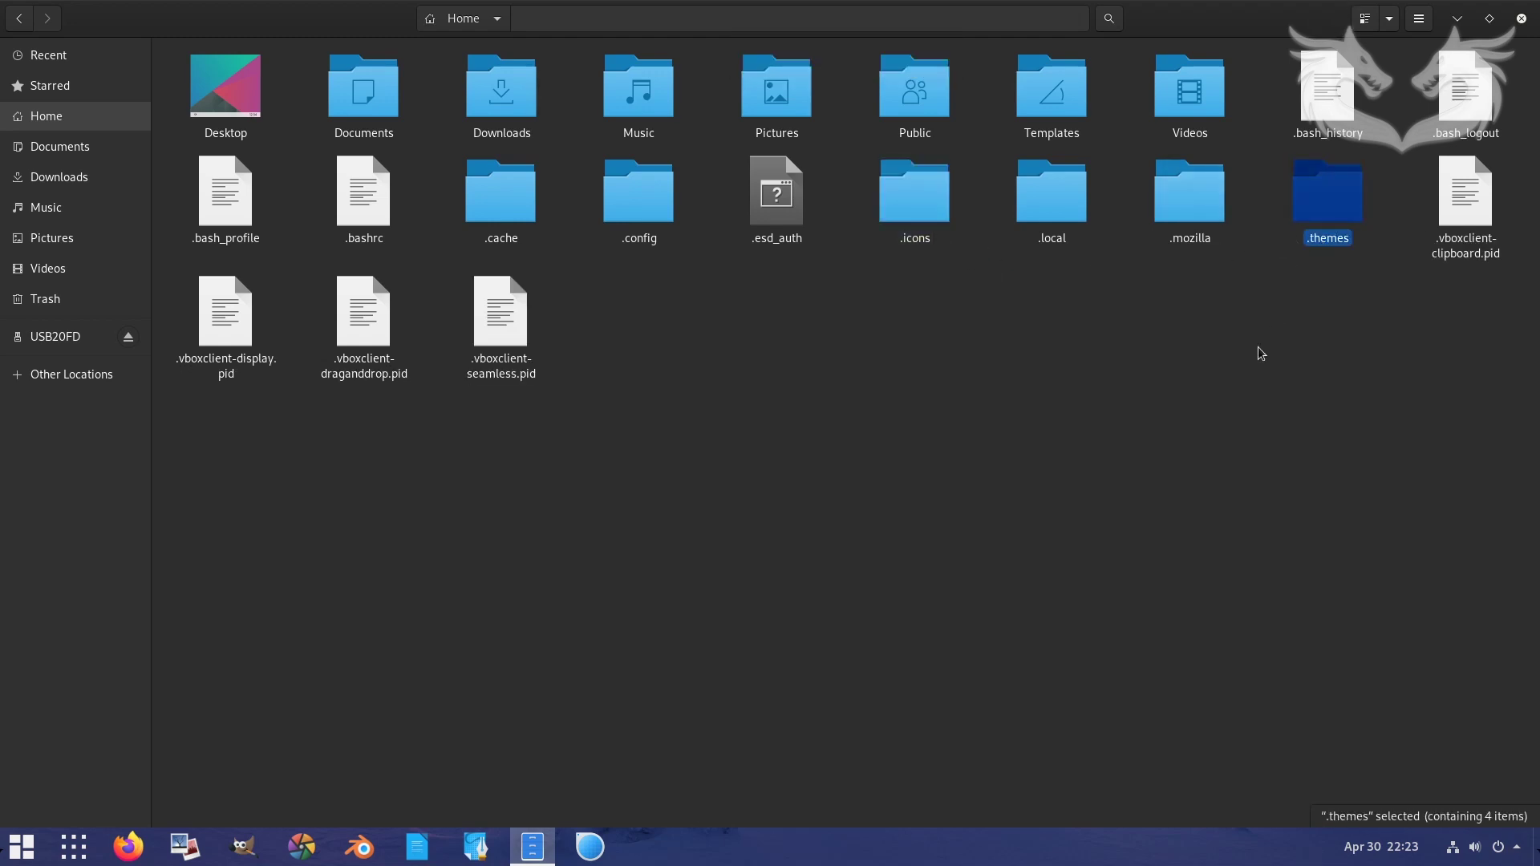
left_click(1255, 350)
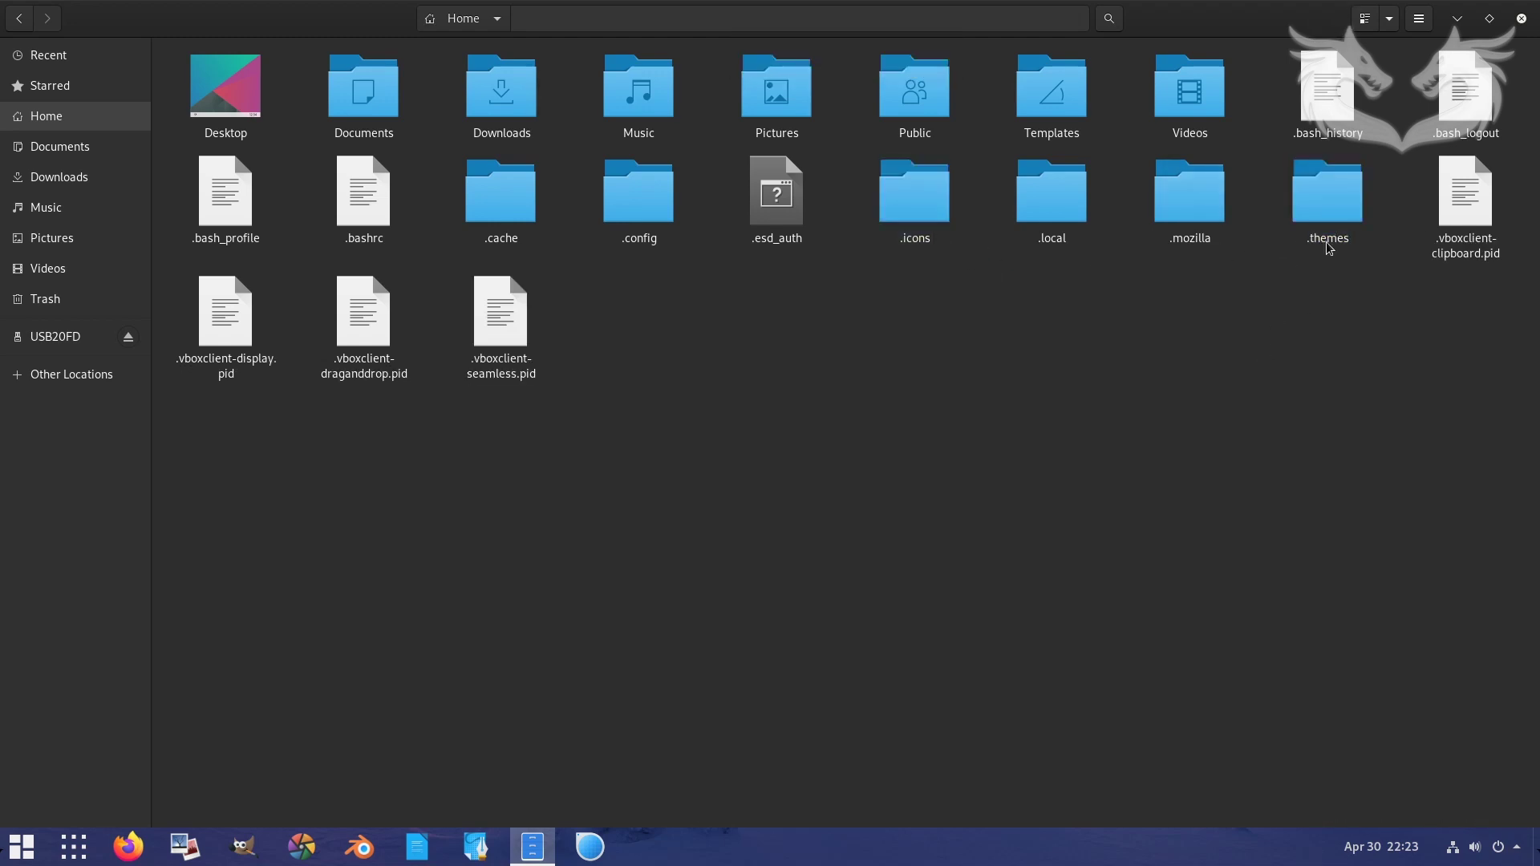
left_click(1490, 17)
- Confirm both pasted folders, turn off Show Hidden Files, and close Files
scroll(989, 275, "down", 1)
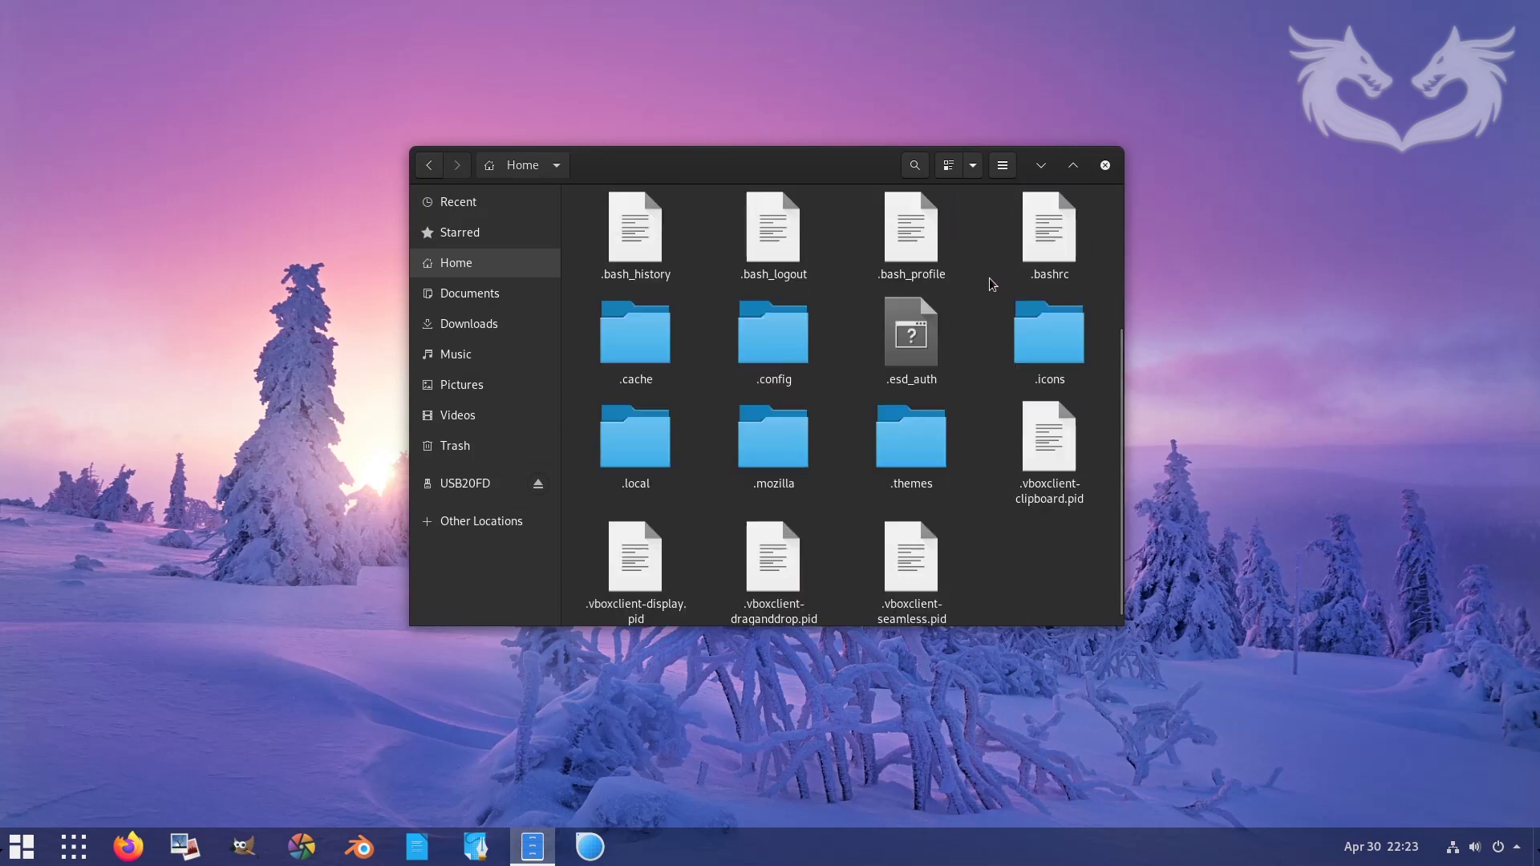
left_click(1052, 343)
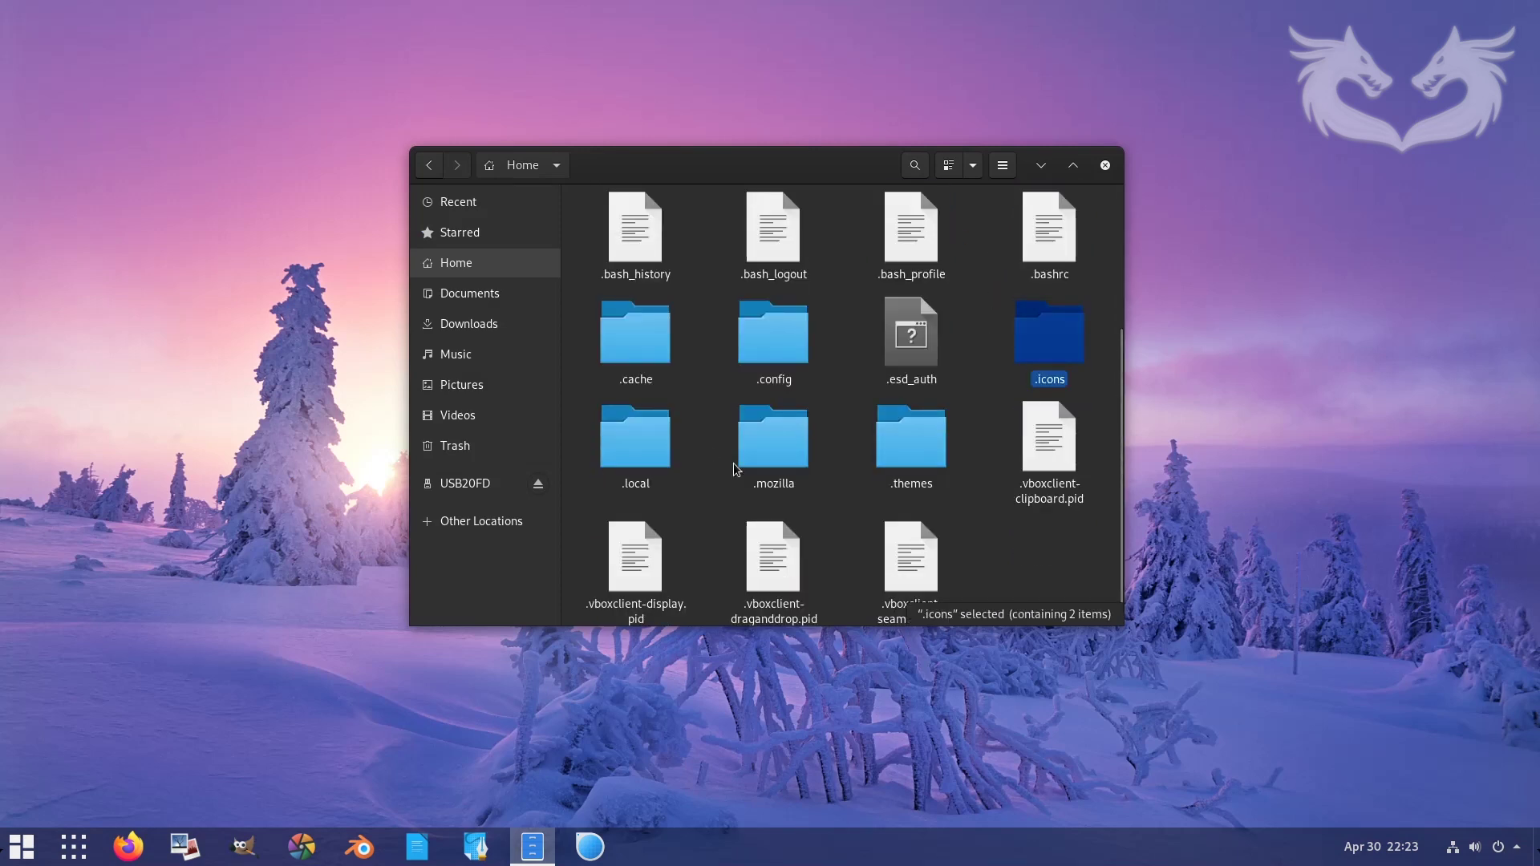
left_click(909, 438)
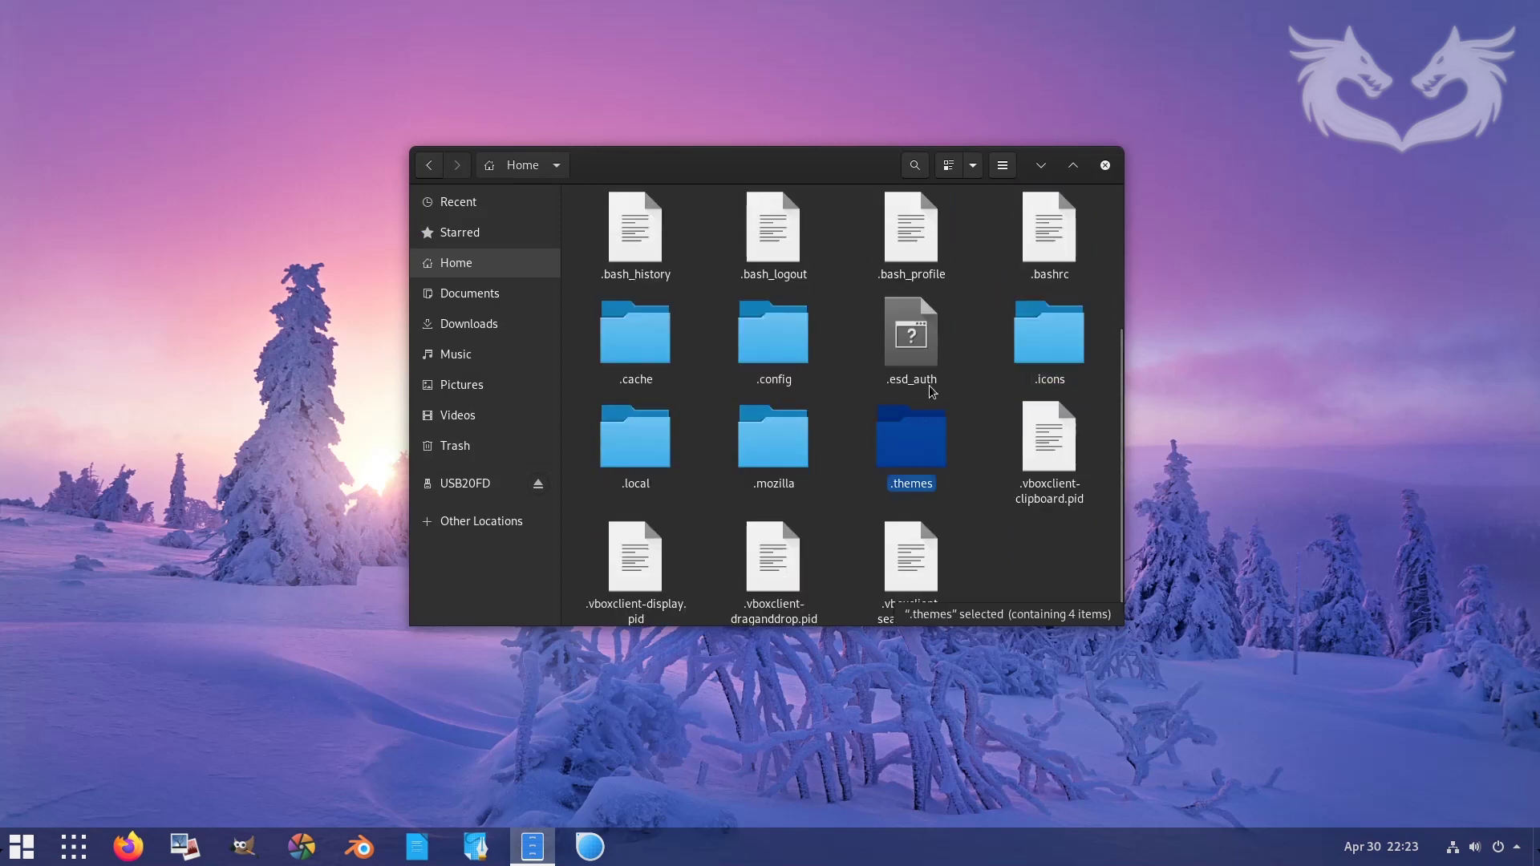
left_click(1002, 165)
left_click(1064, 333)
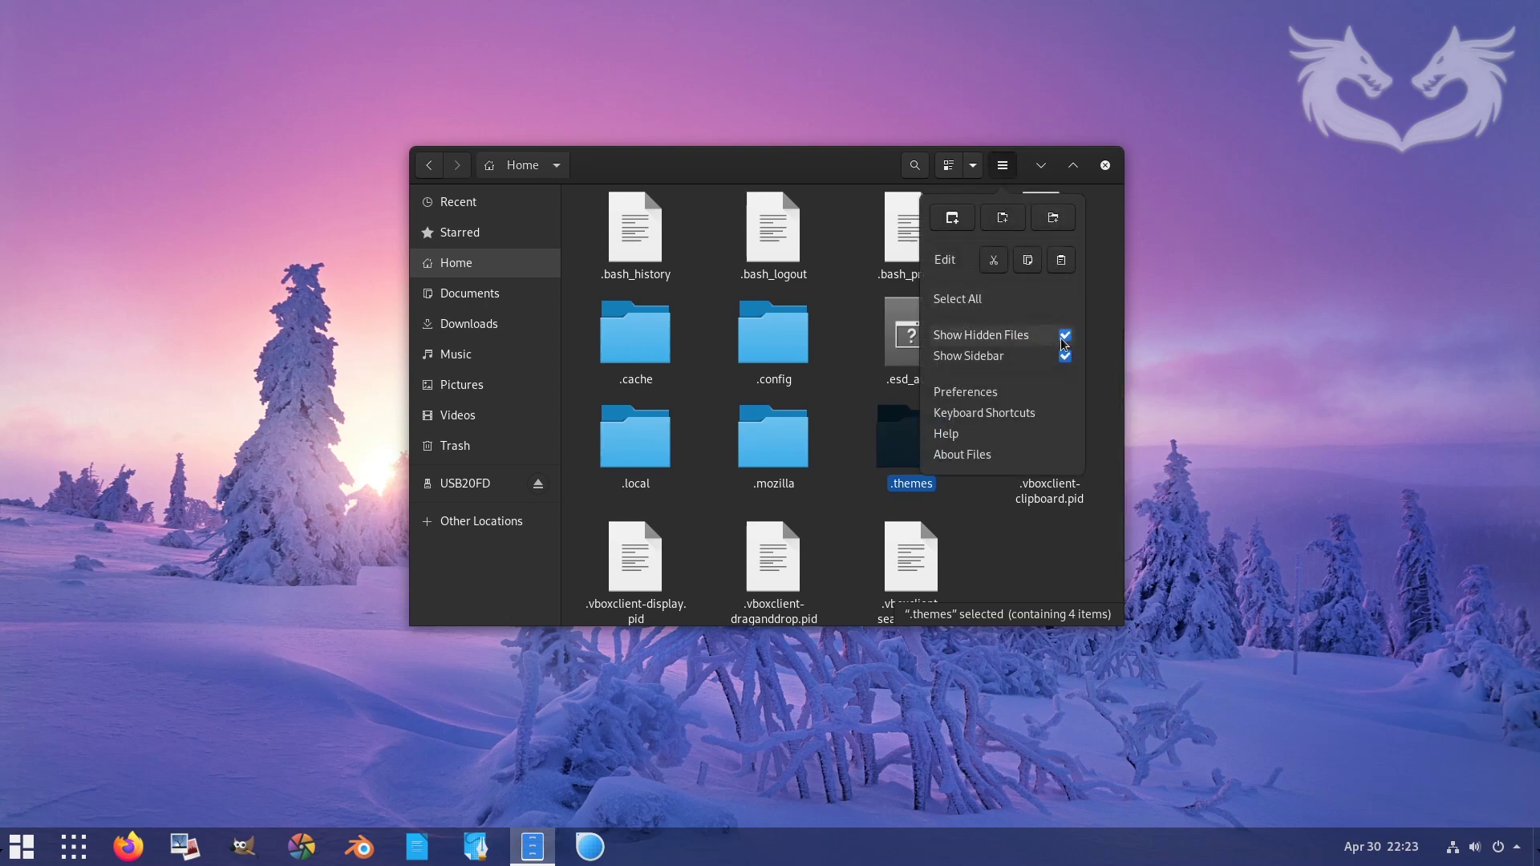
left_click(1106, 166)
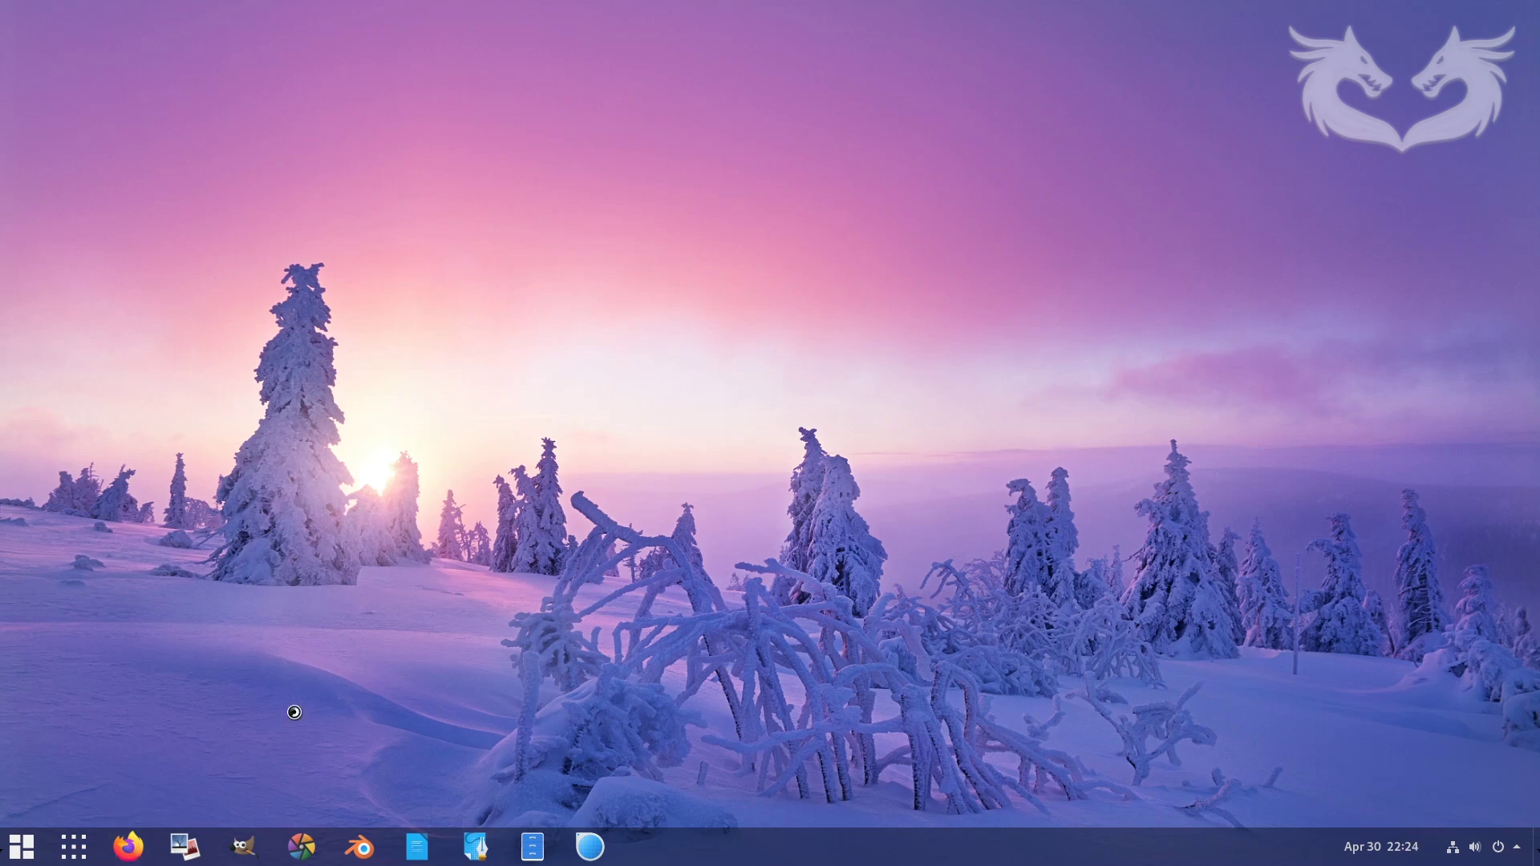
- Search the web for 'gnome user themes extension' in a new Firefox tab
key("ctrl+t")
type("gnome user themes extension")
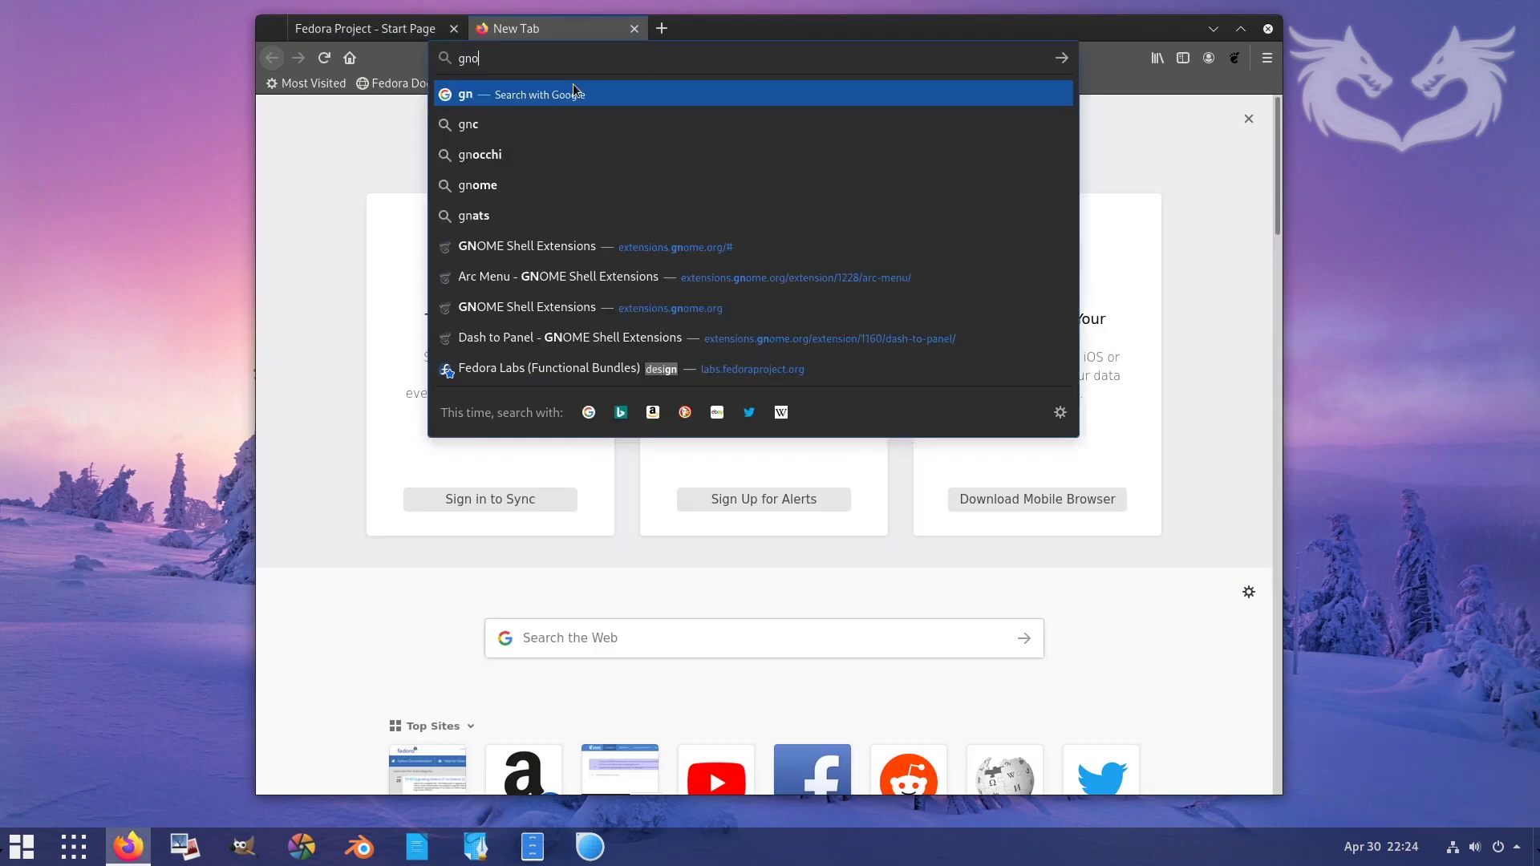
key("Return")
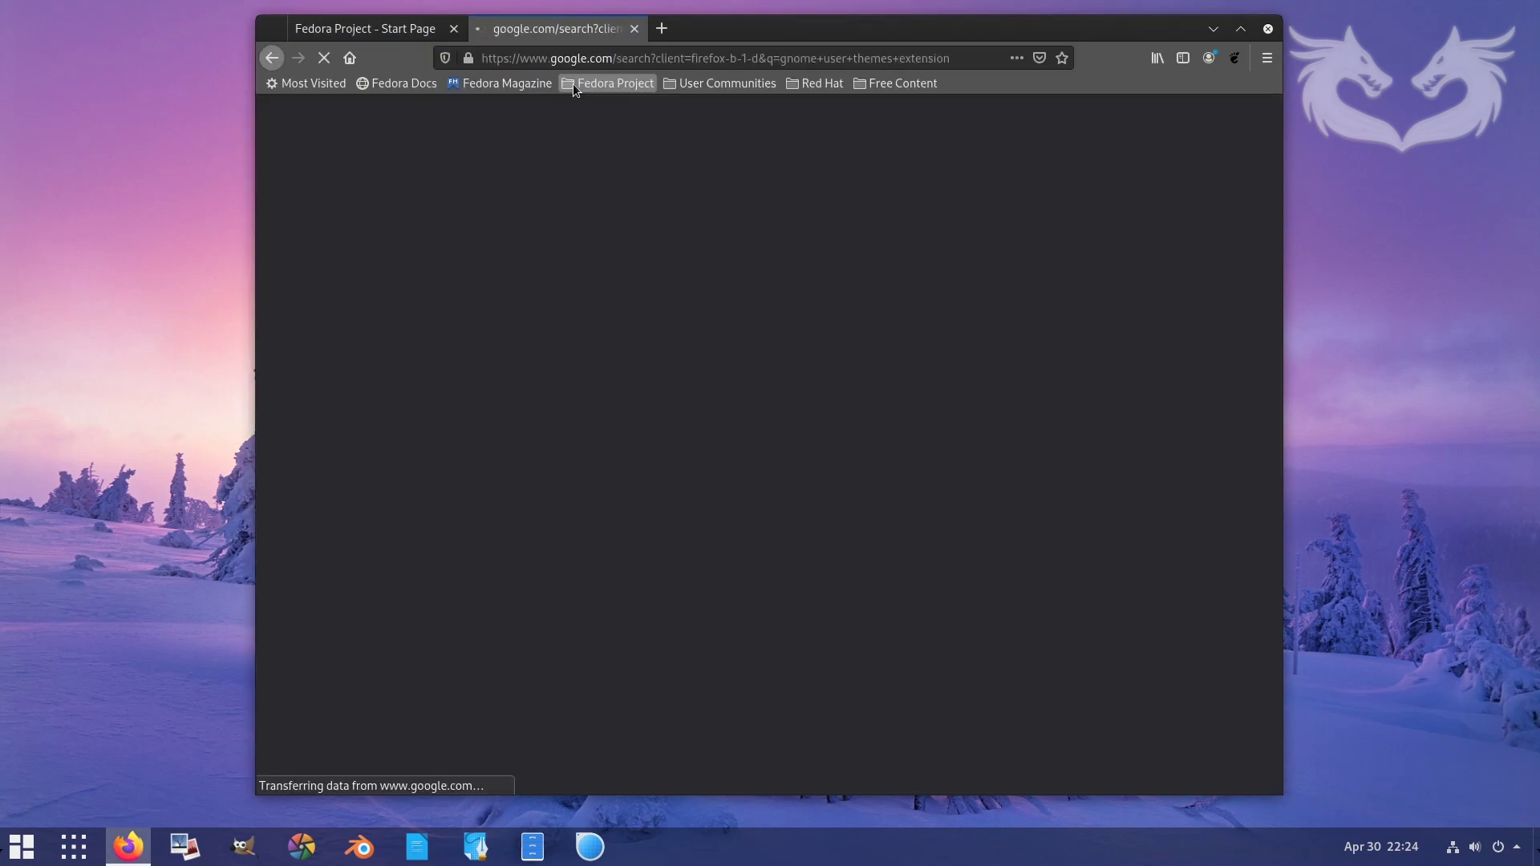
- Install the User Themes extension from its extensions.gnome.org page and quit Firefox, closing all tabs
left_click(492, 265)
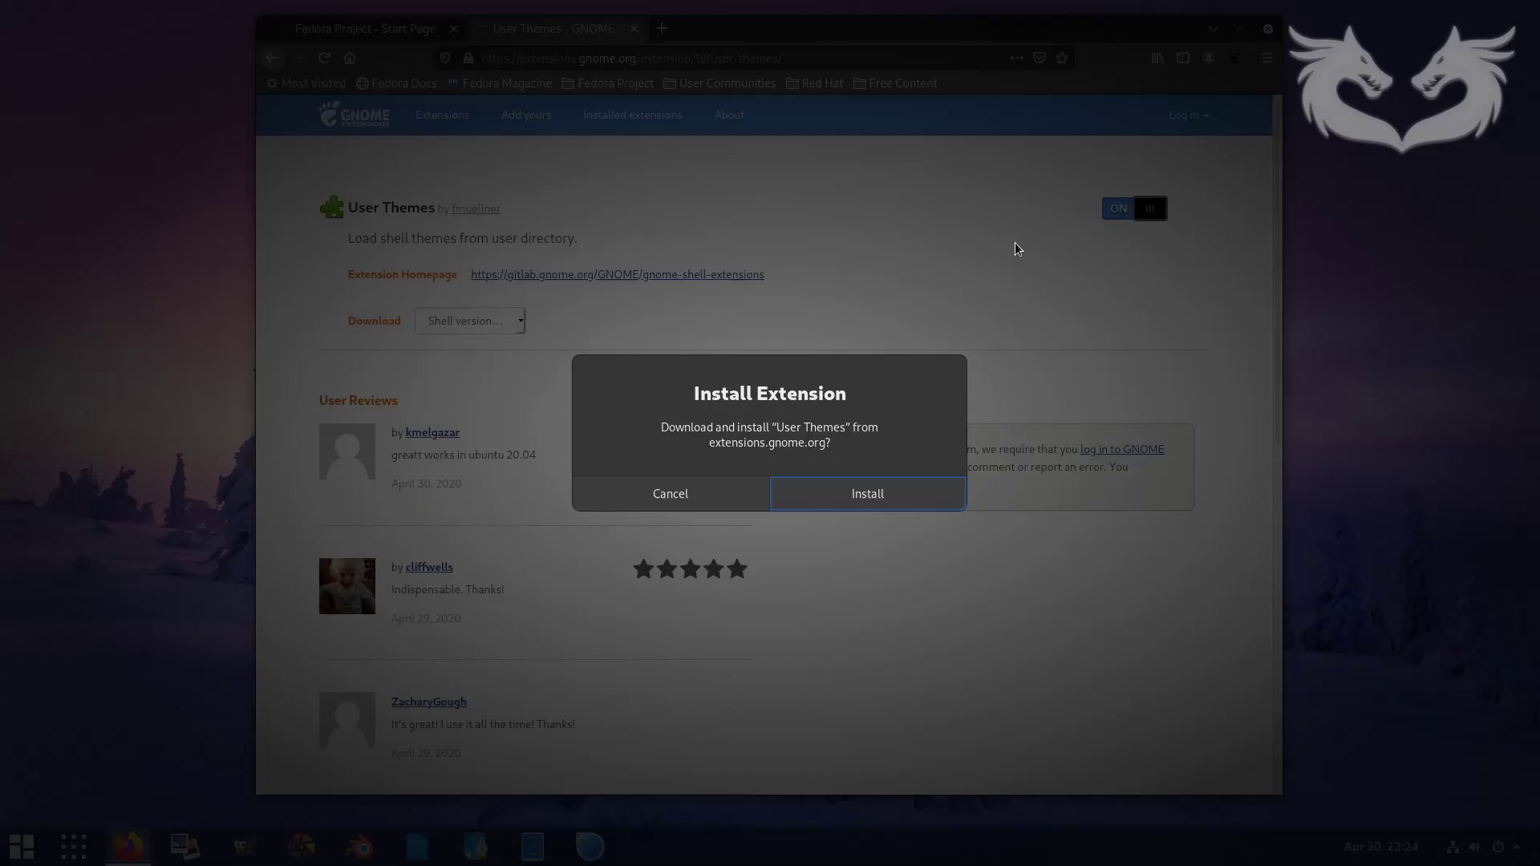
left_click(873, 491)
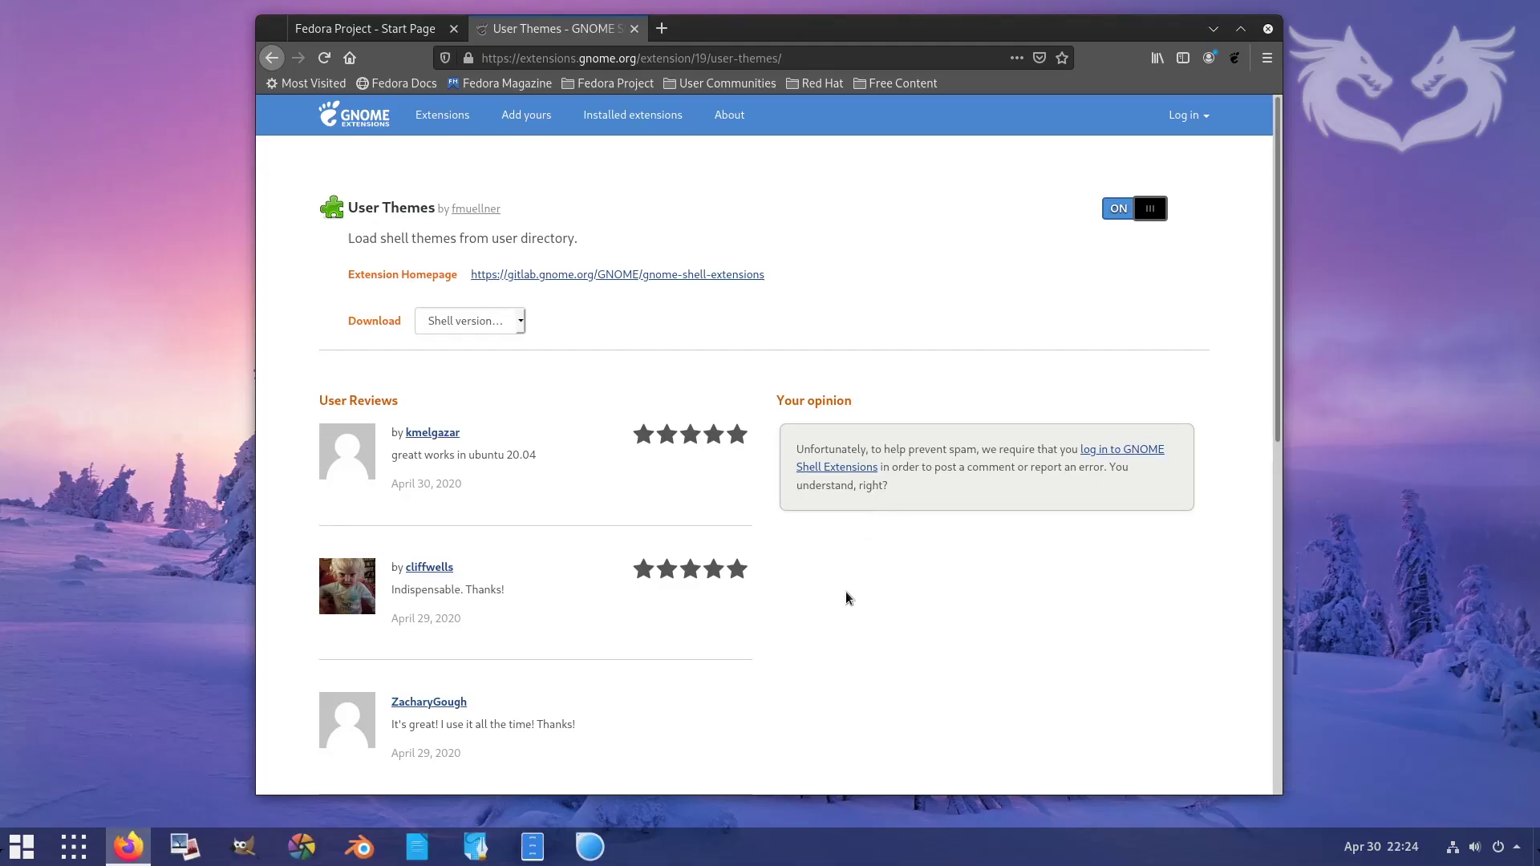
left_click(1271, 32)
left_click(922, 465)
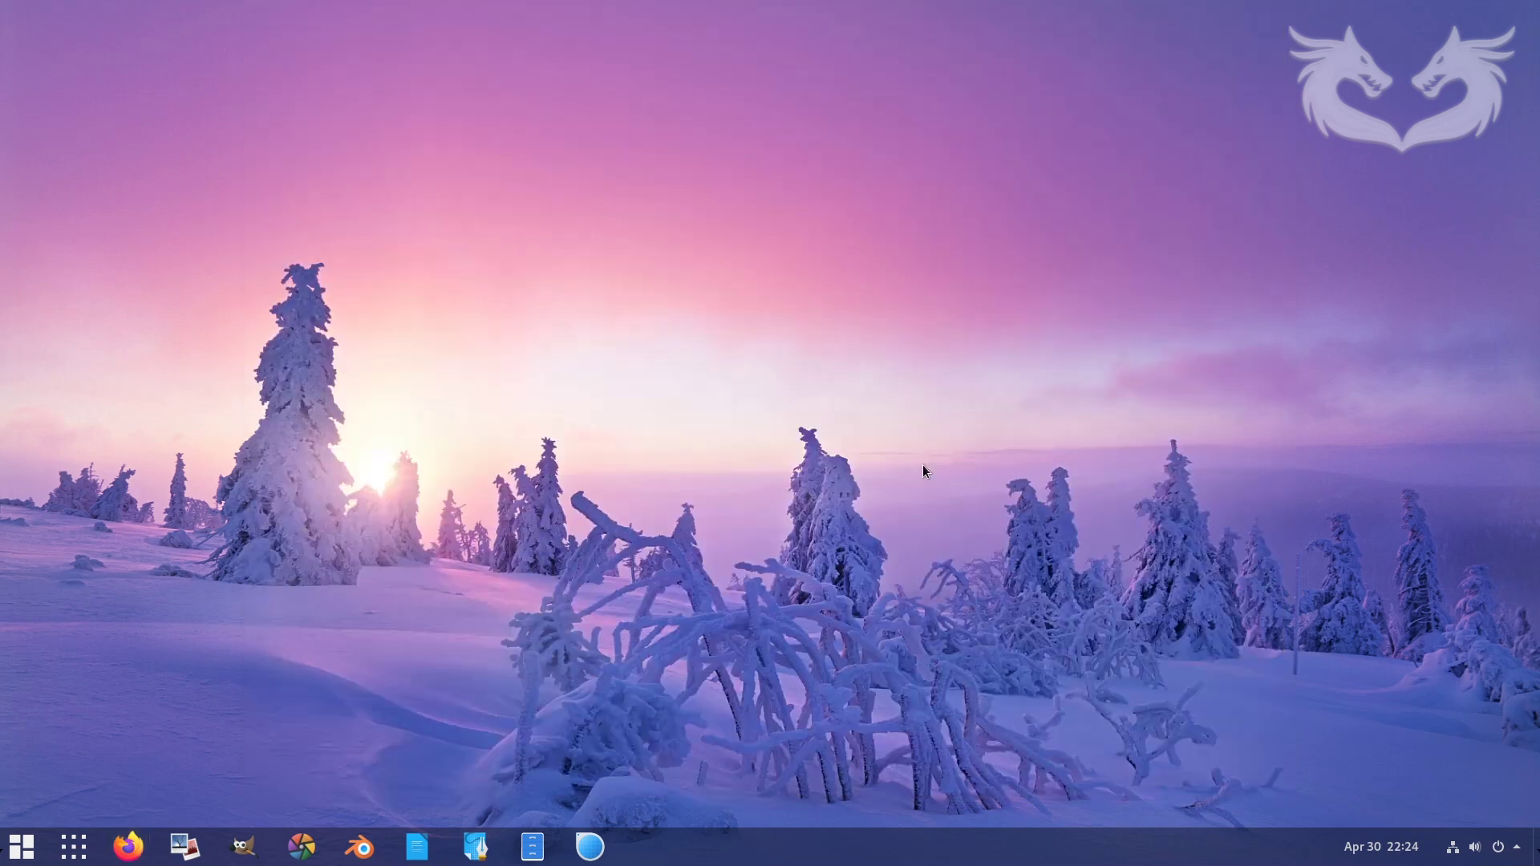
- Launch Tweaks from the applications menu and move its window to the screen centre
left_click(22, 847)
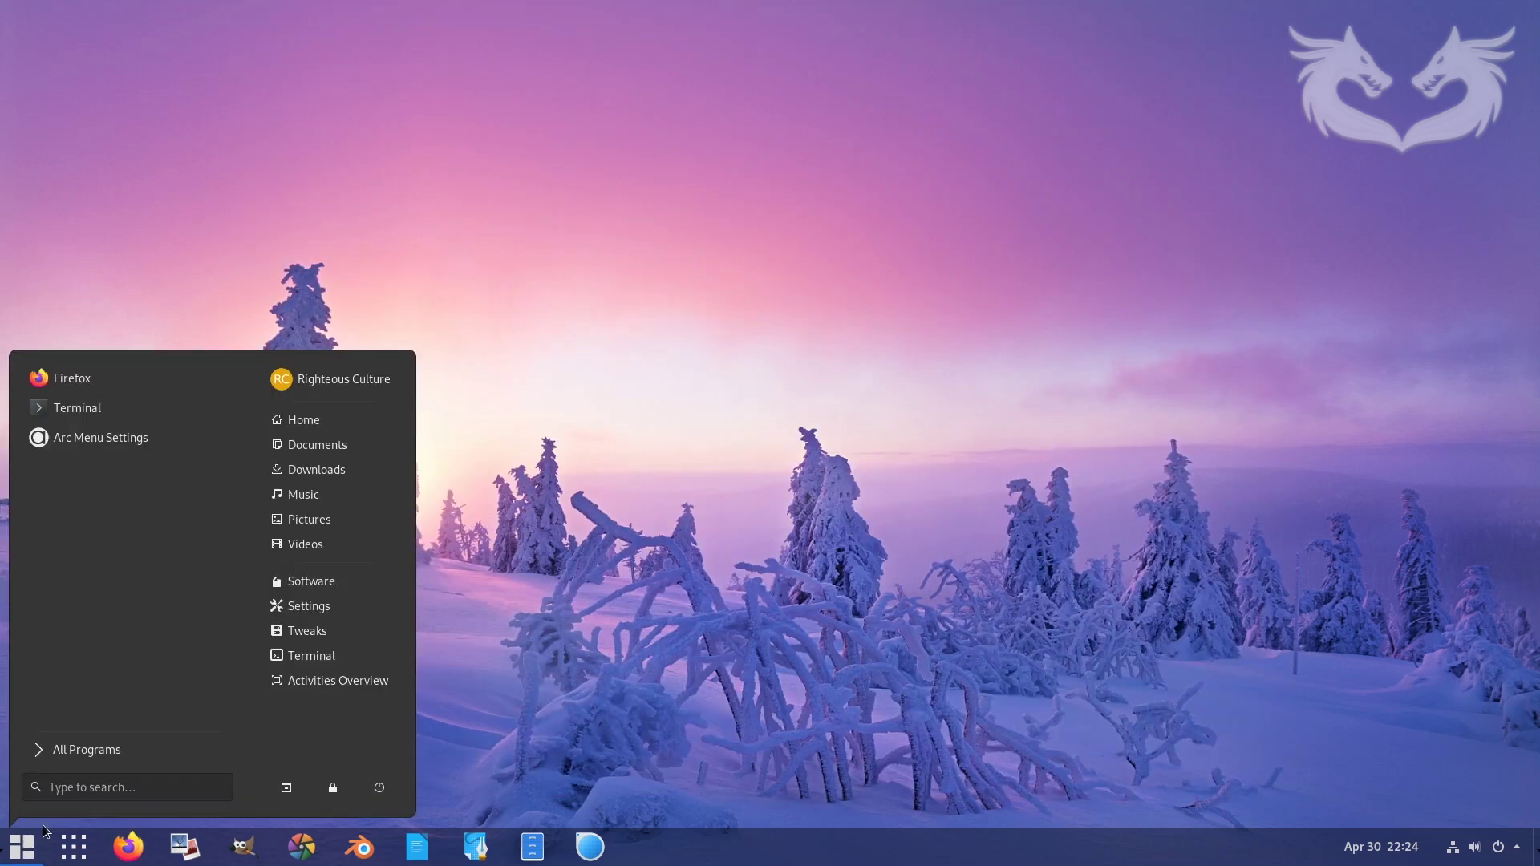
left_click(313, 634)
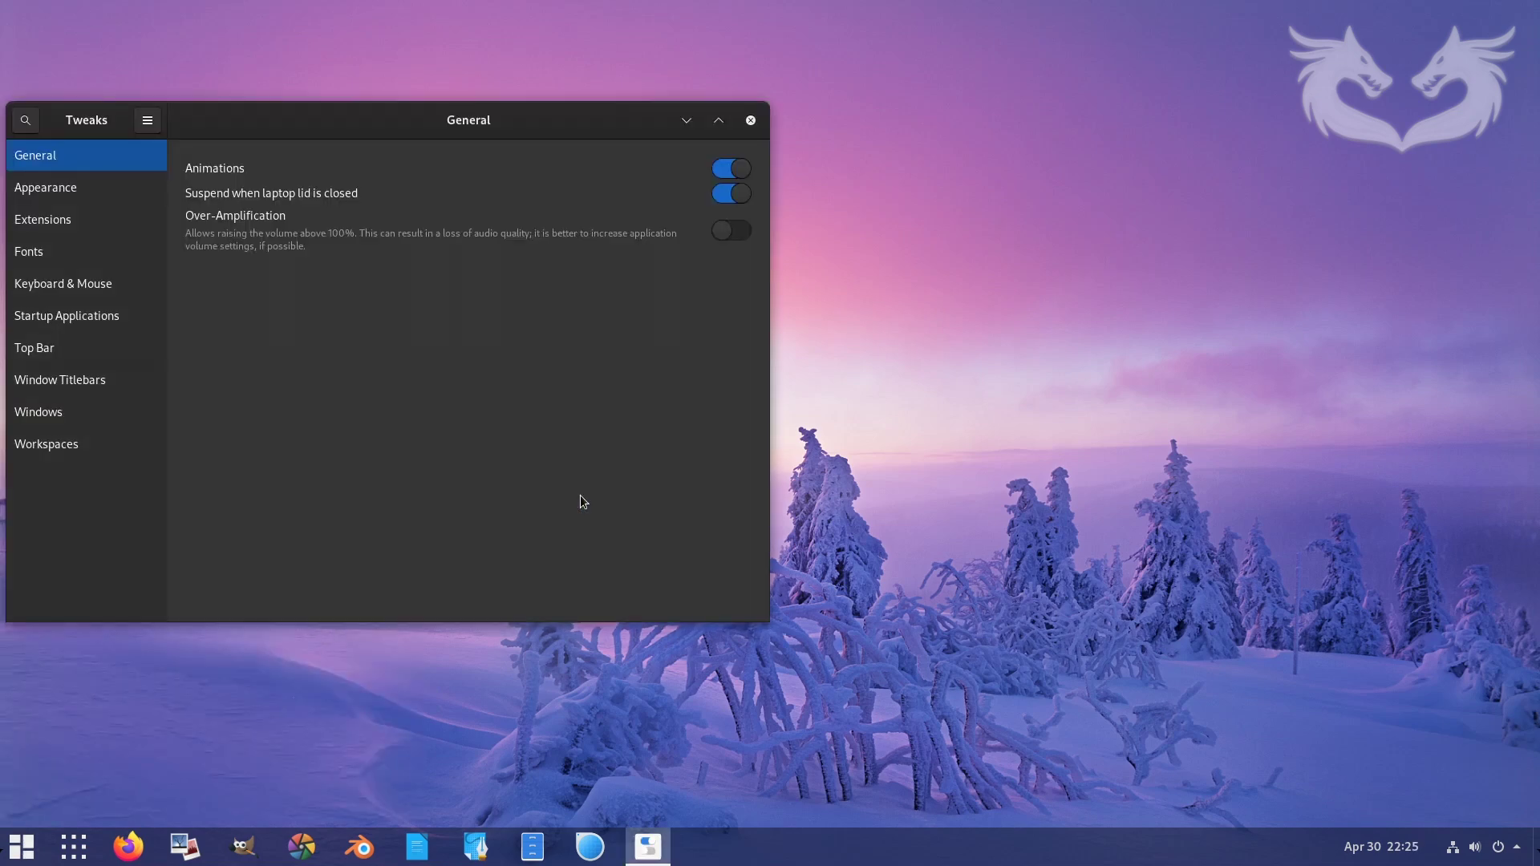
left_click_drag(528, 129, 839, 182)
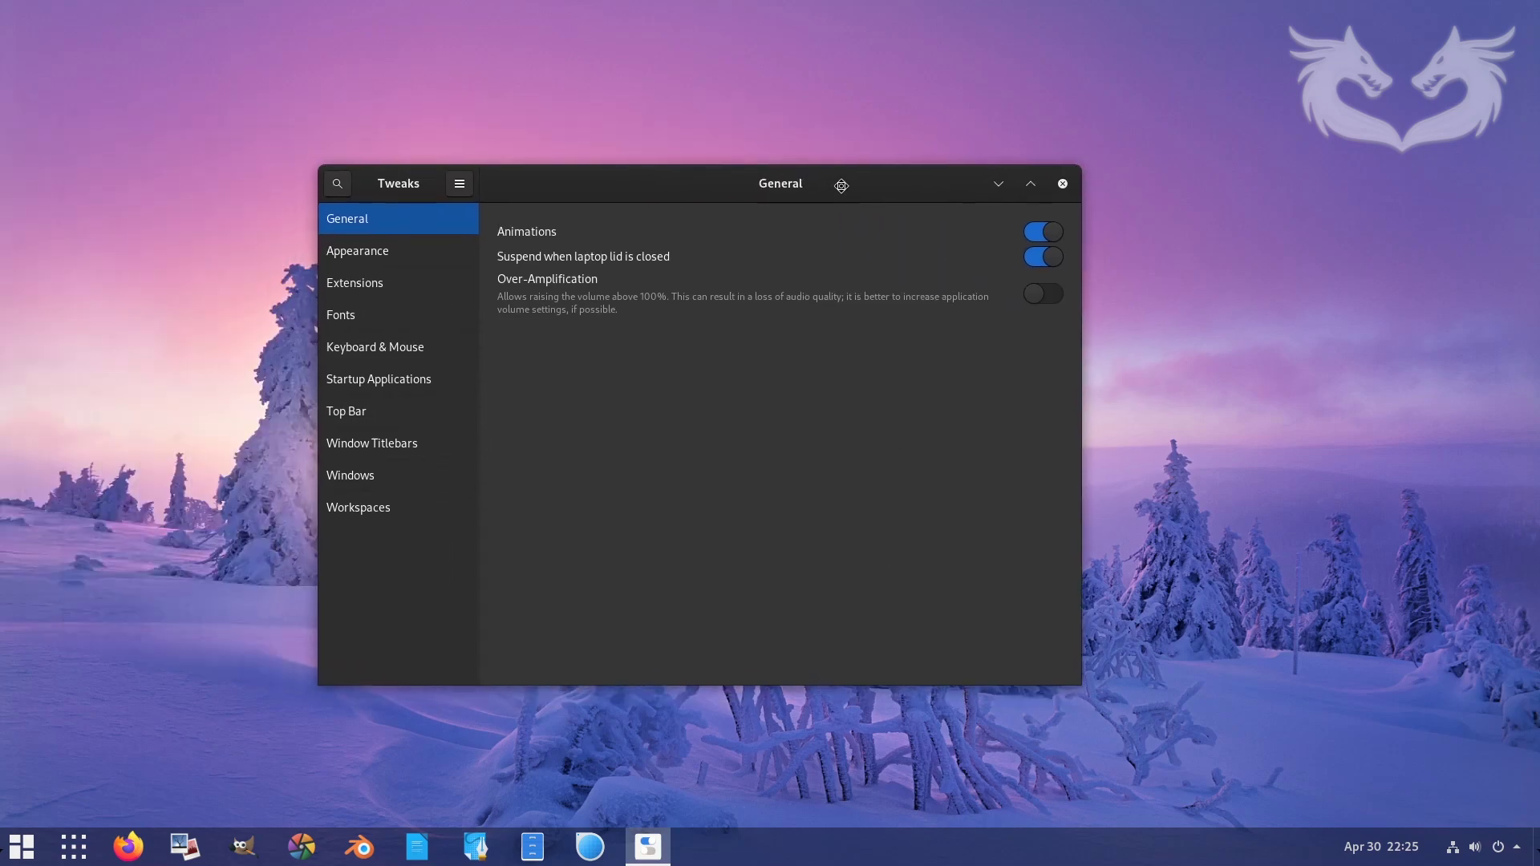
- Confirm User themes is enabled in the Extensions list, then show the Appearance page
left_click(373, 274)
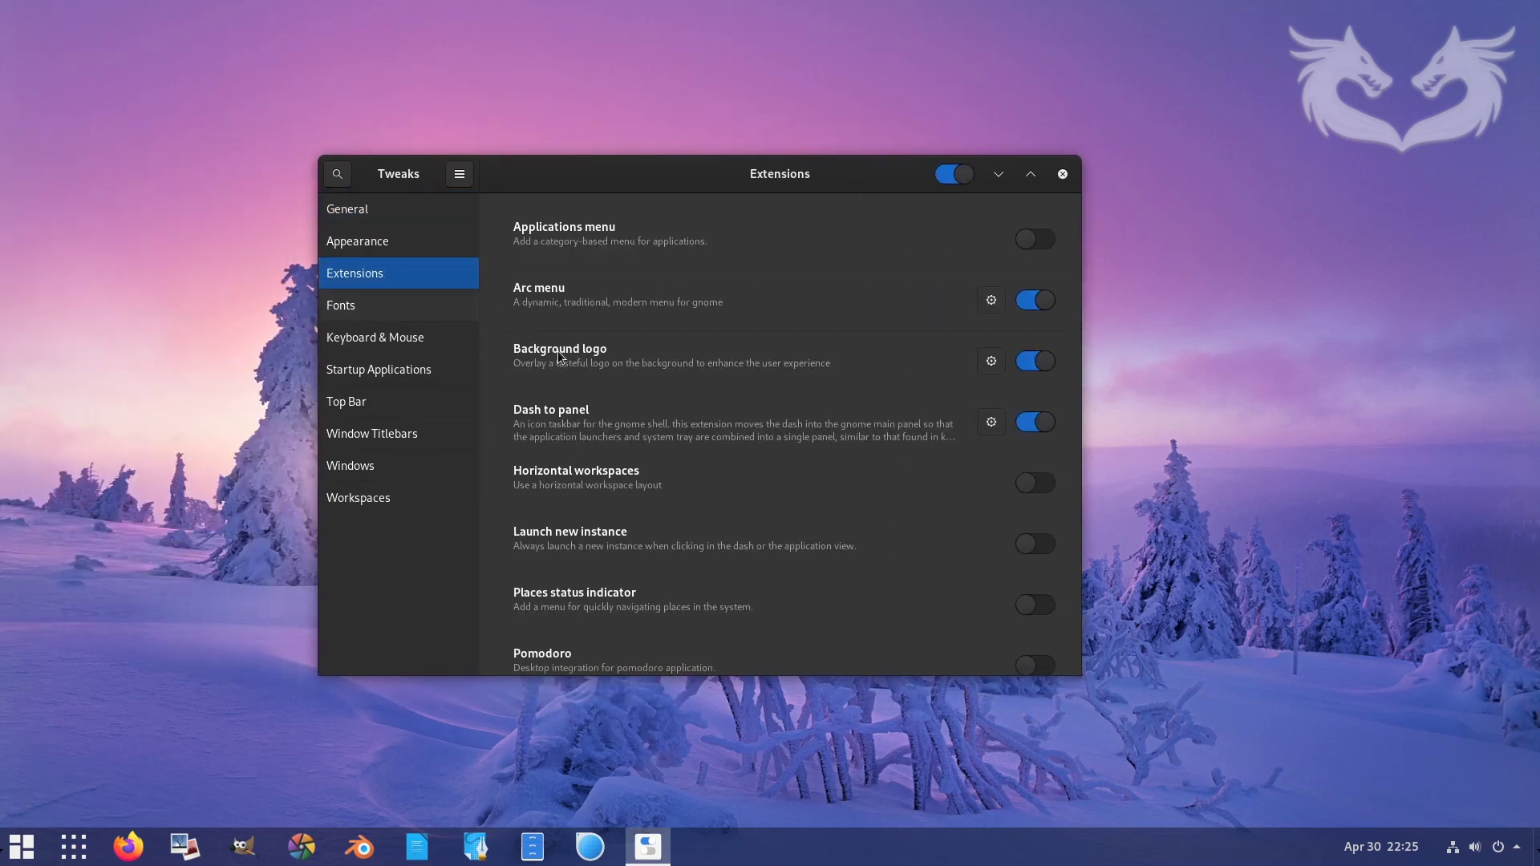
scroll(681, 491, "down", 3)
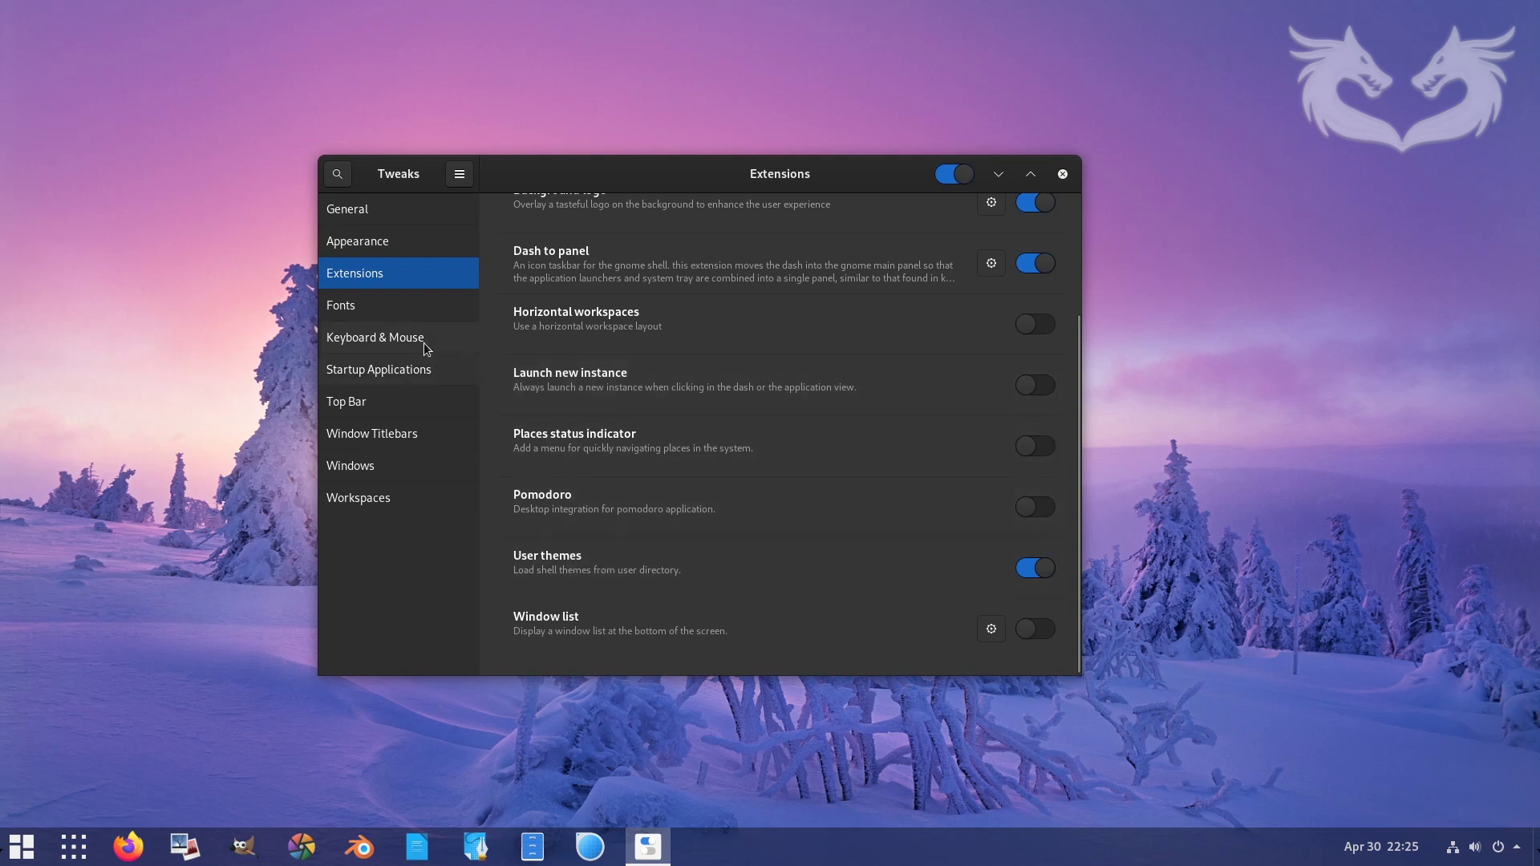
left_click(369, 210)
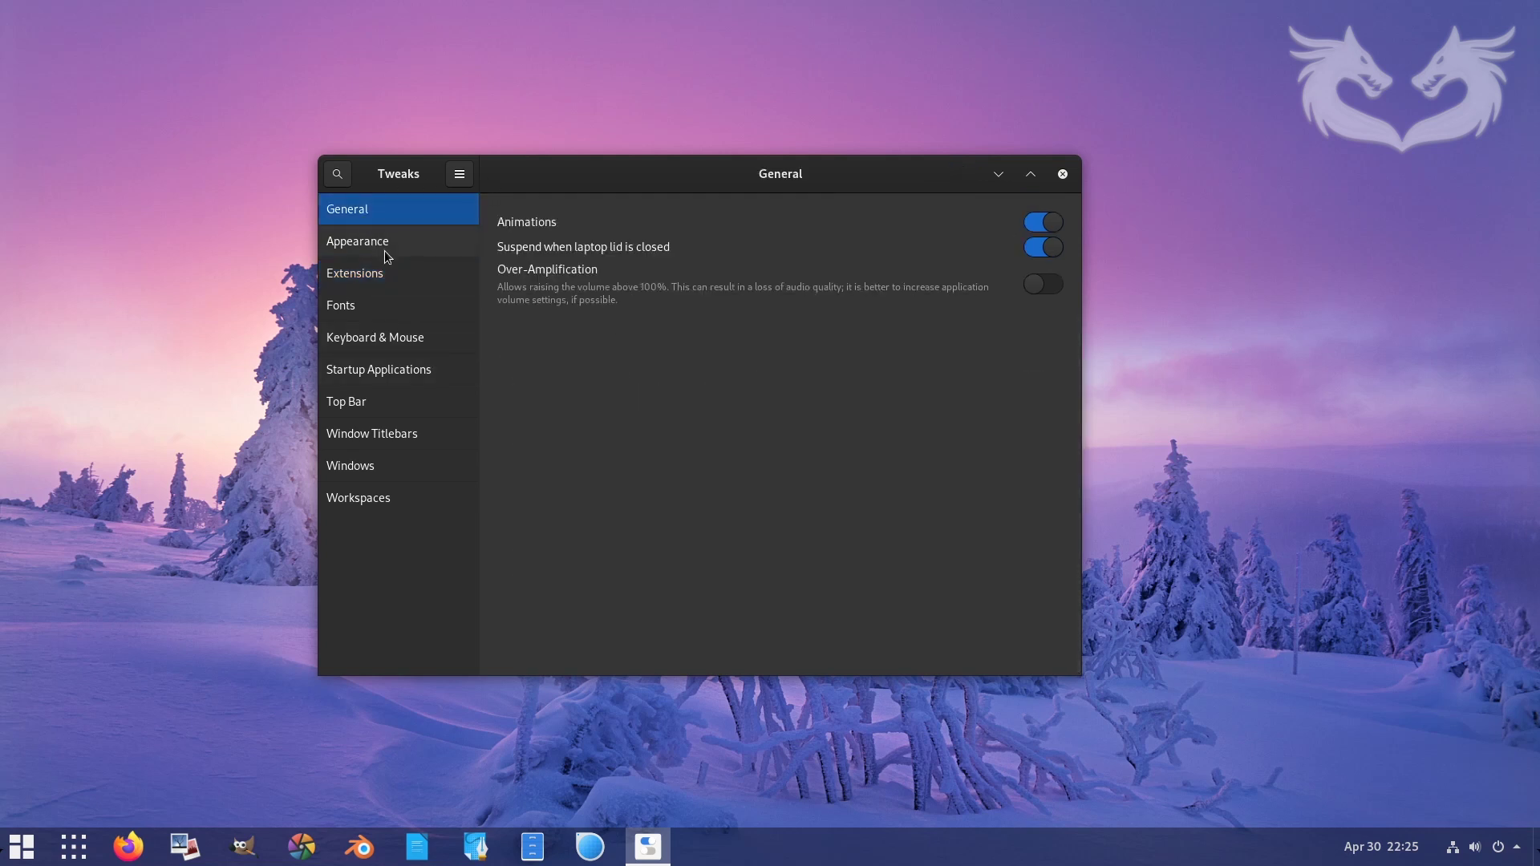
left_click_drag(558, 182, 568, 201)
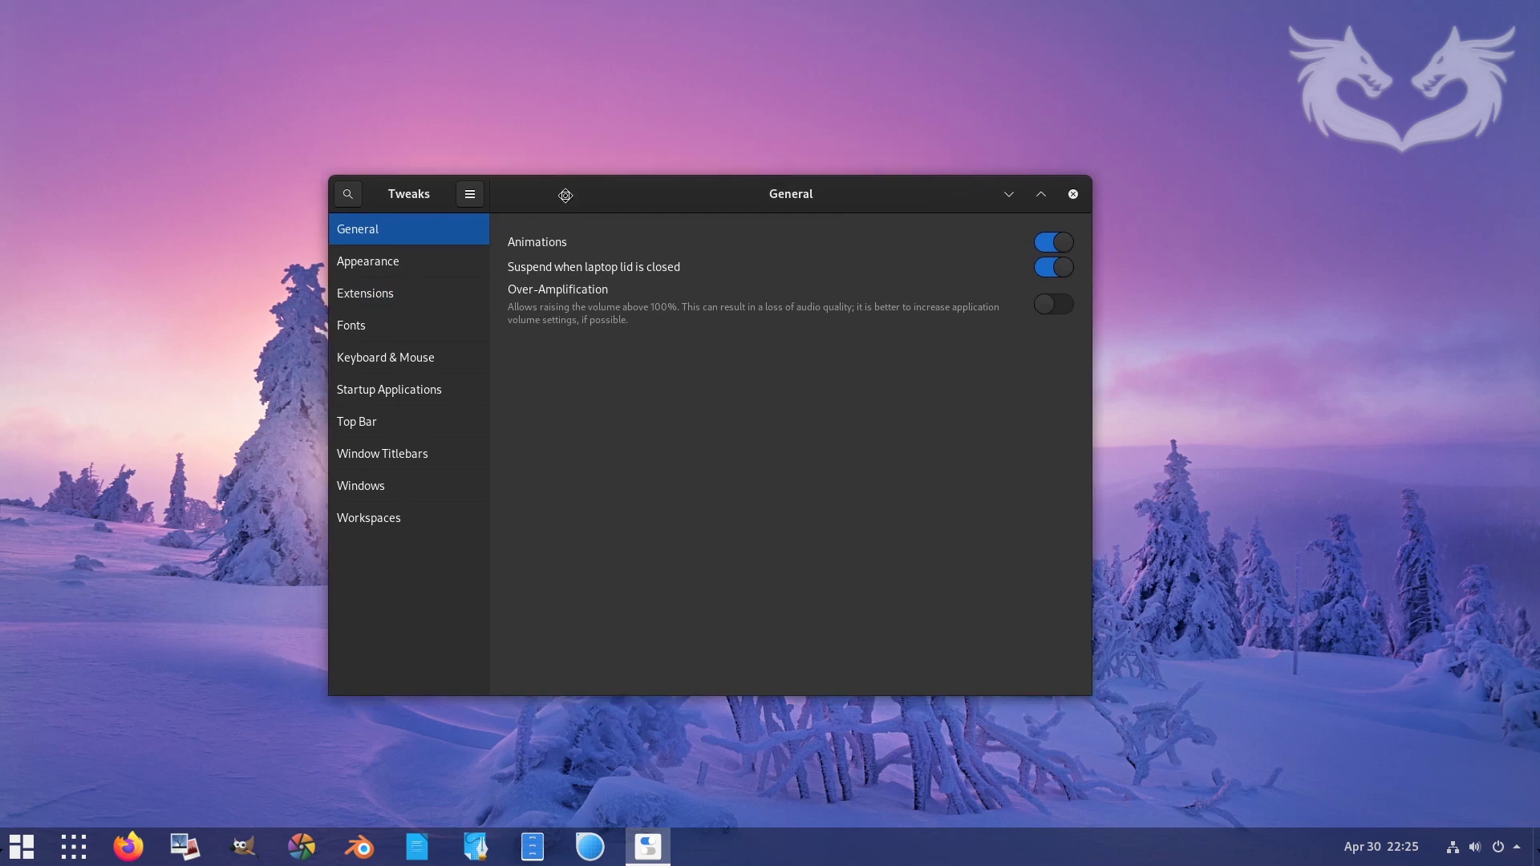
left_click(372, 262)
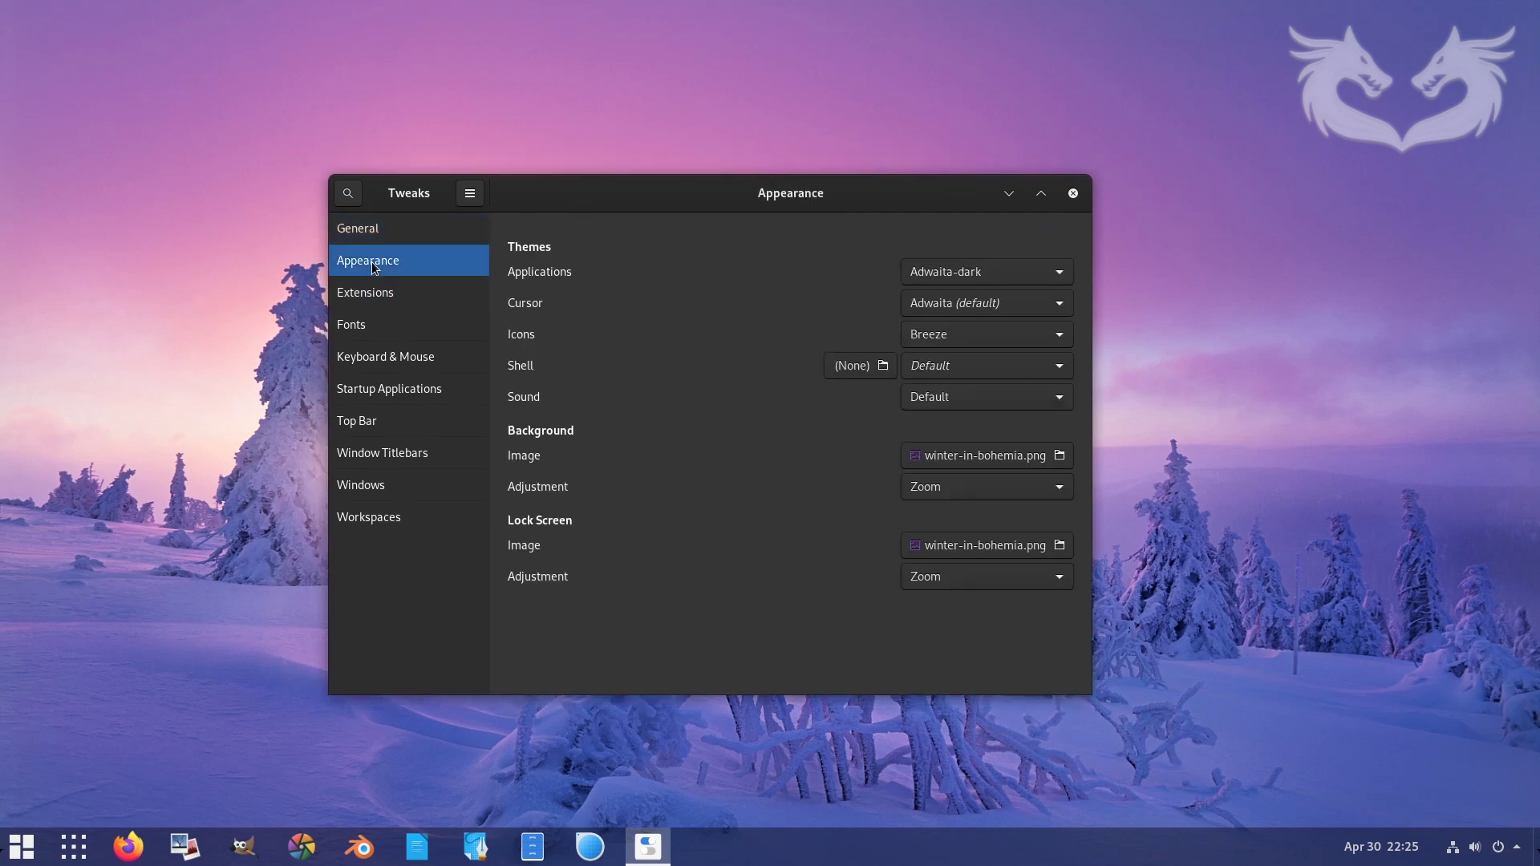
- Choose Shadow for Applications, Capitaine for Icons and Shadow for Shell, then close Tweaks
left_click(948, 276)
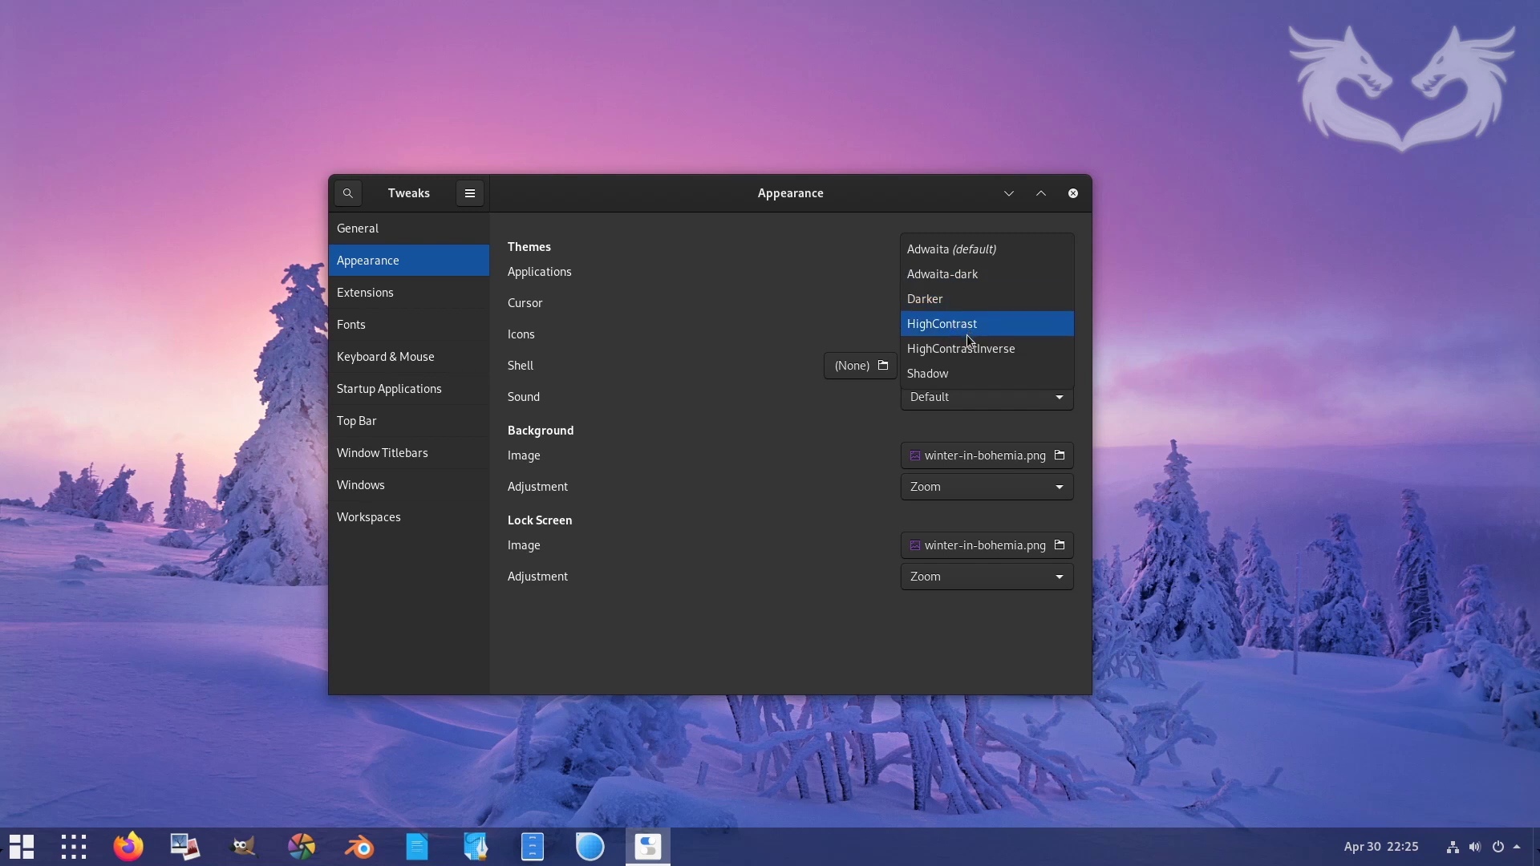
left_click(962, 373)
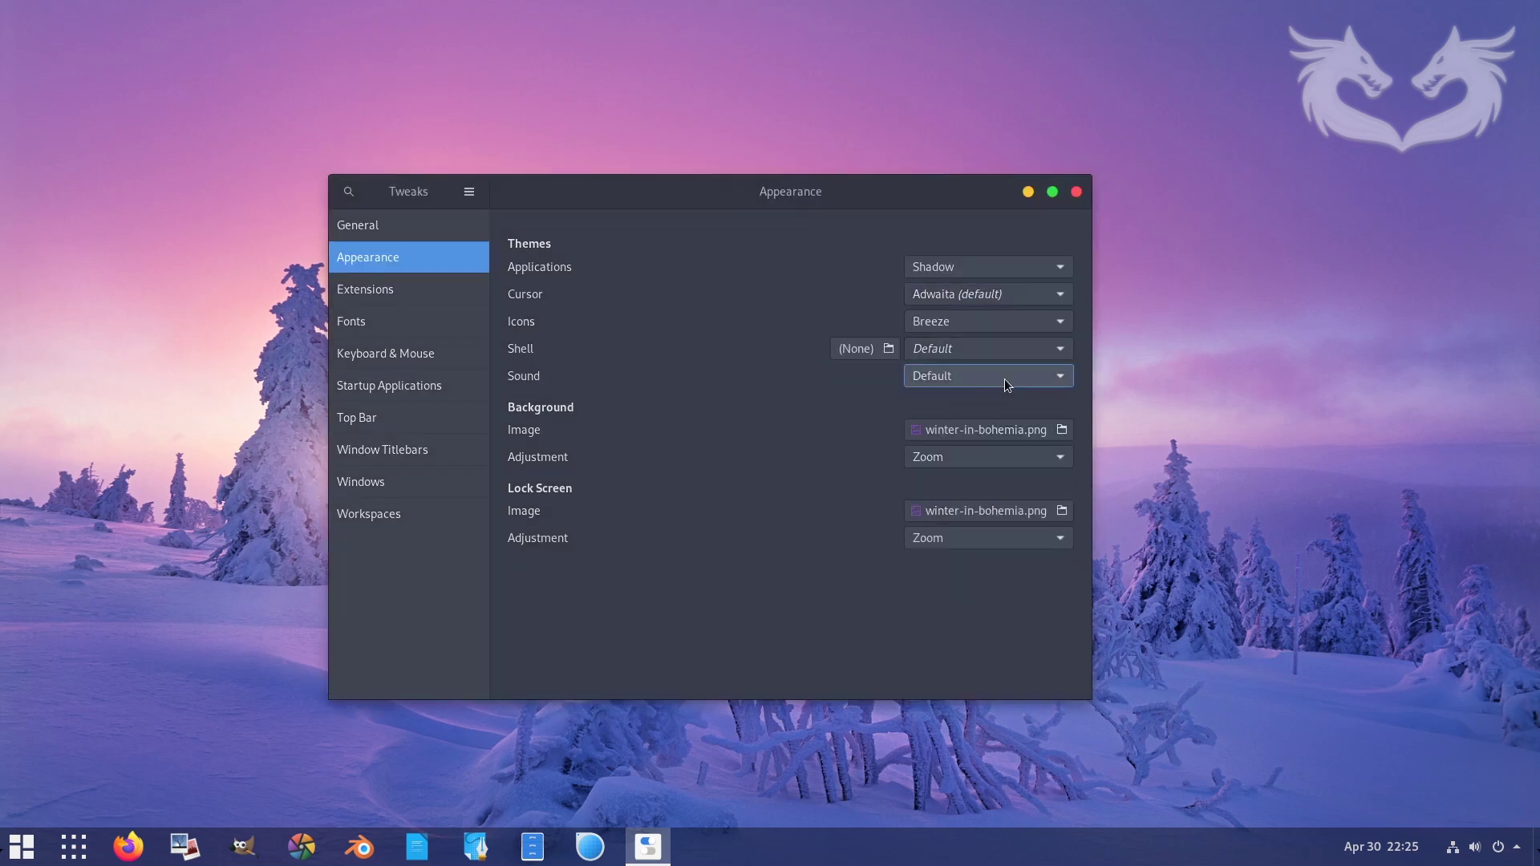
left_click(1057, 323)
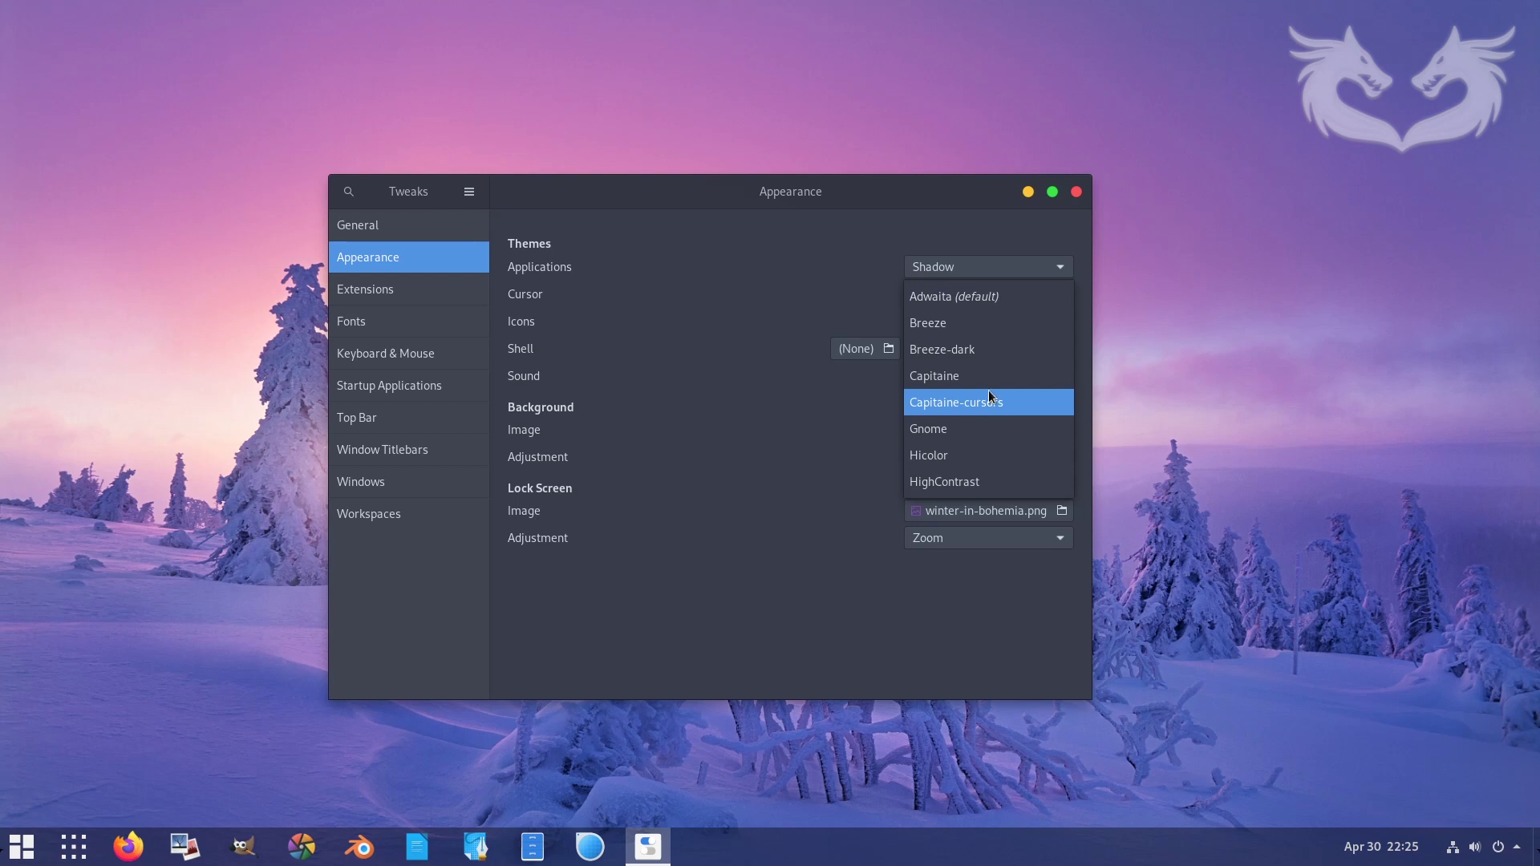
key("Escape")
left_click(1010, 321)
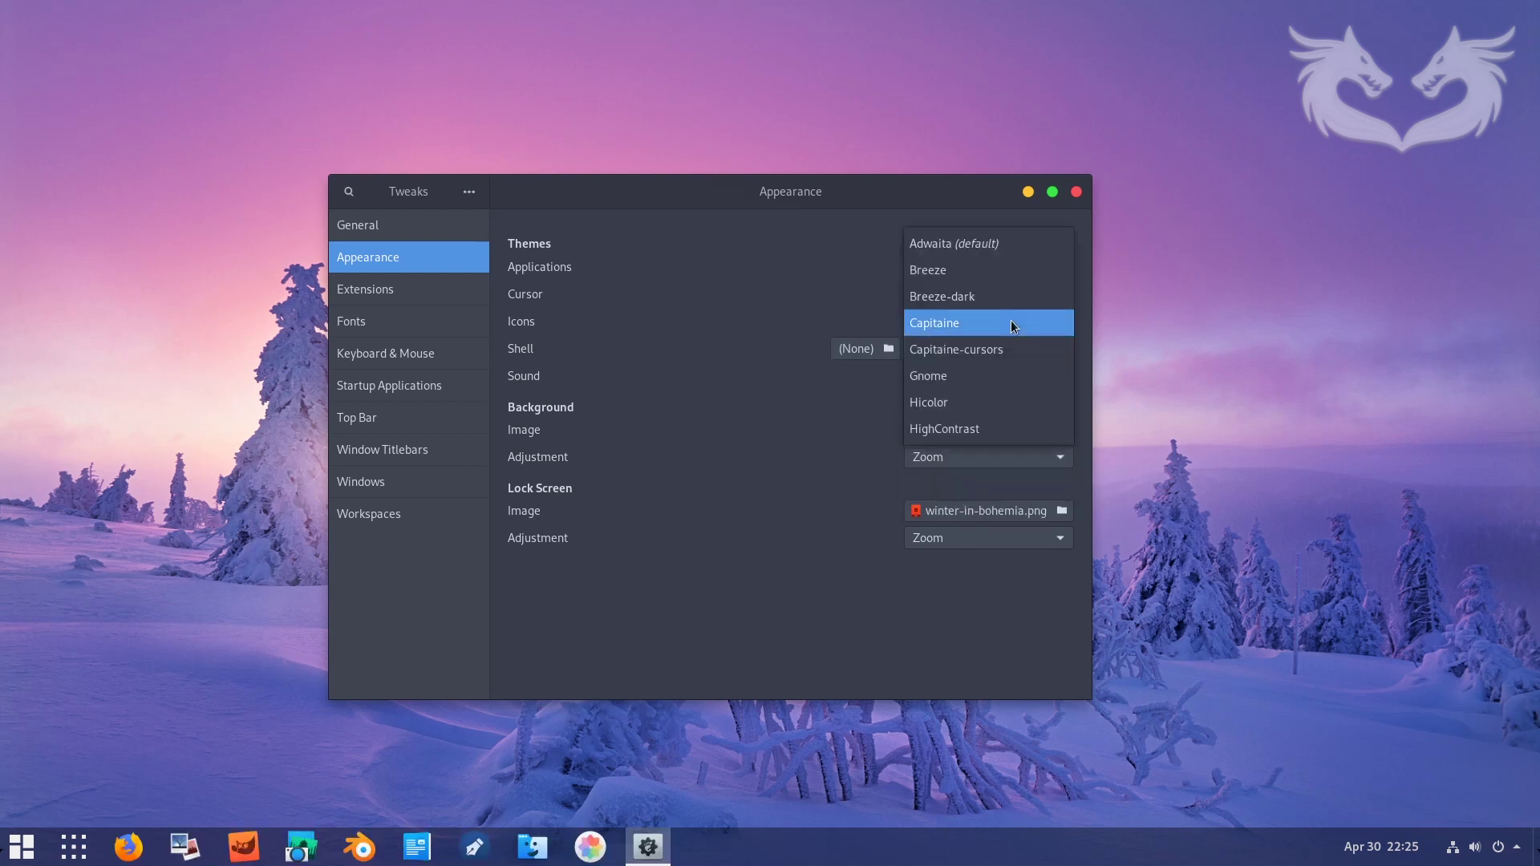
left_click(1011, 320)
left_click(980, 348)
left_click(948, 455)
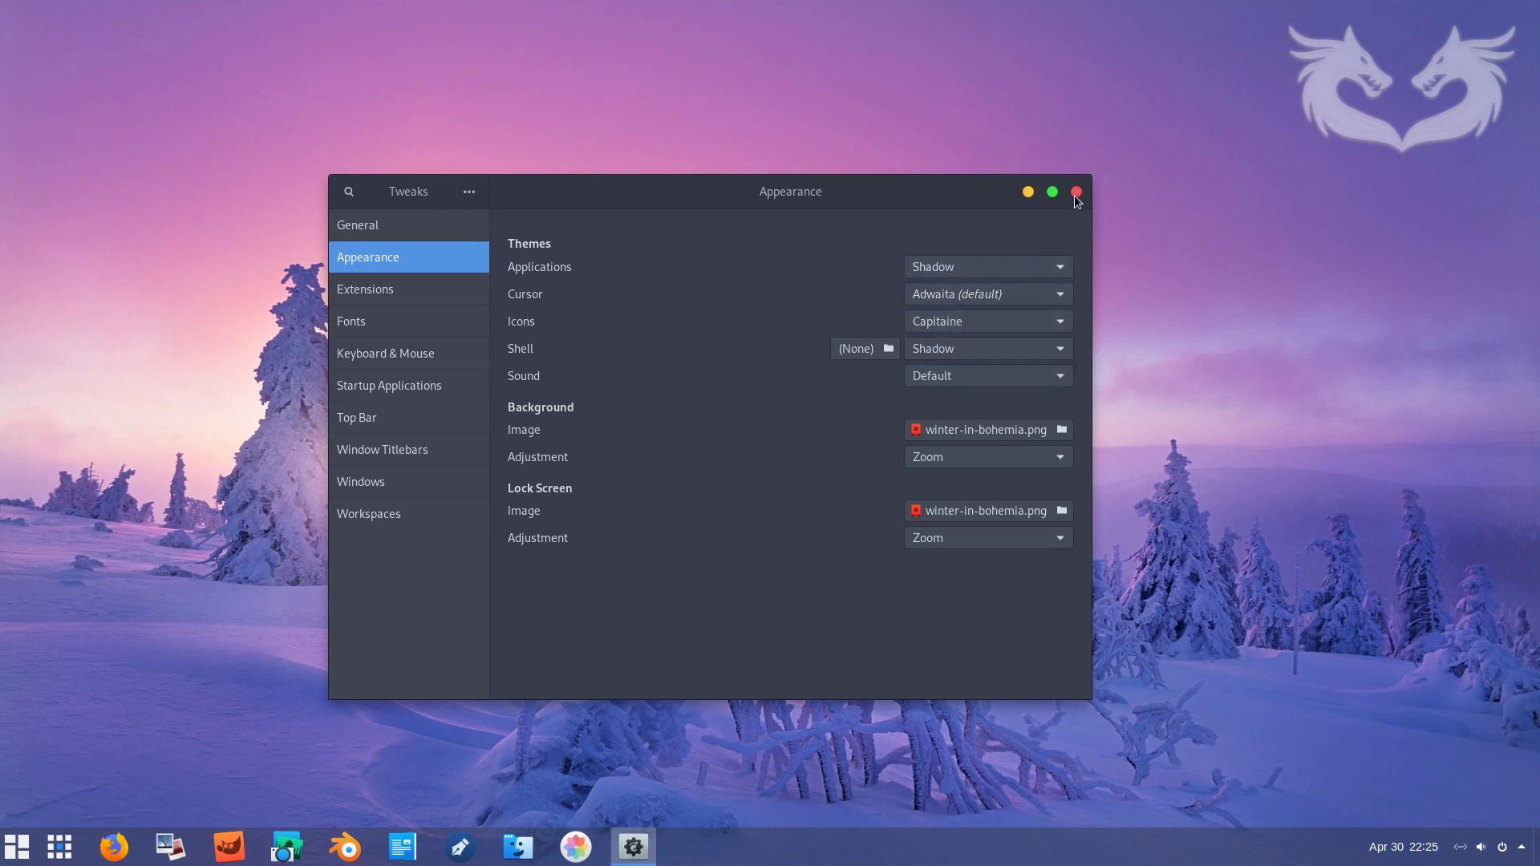
left_click(1076, 192)
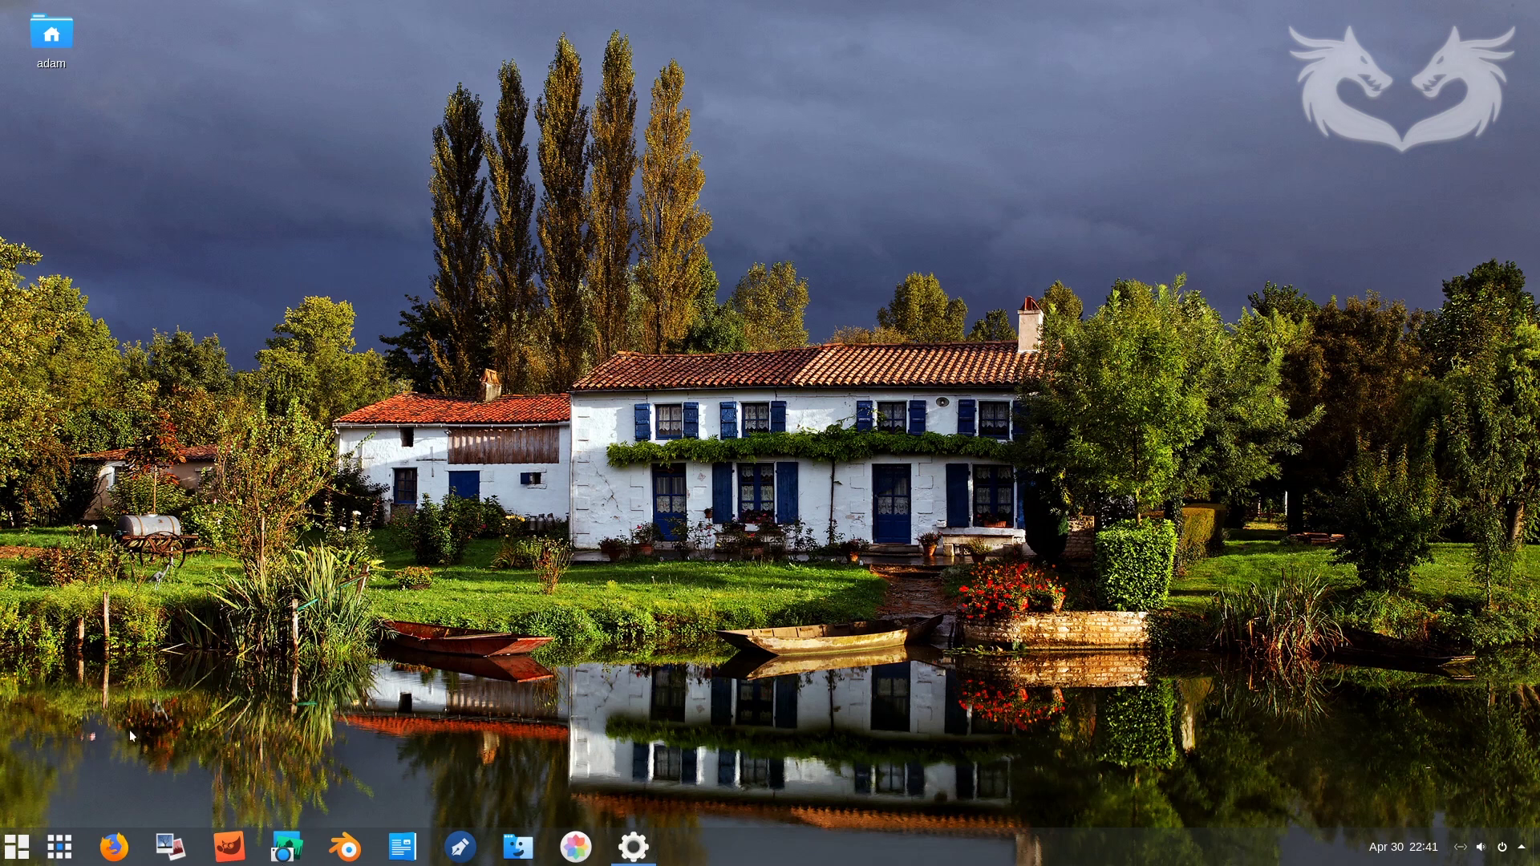
- Browse the launcher's All and Frequent views to check the new Capitaine icons, then dismiss it
left_click(66, 847)
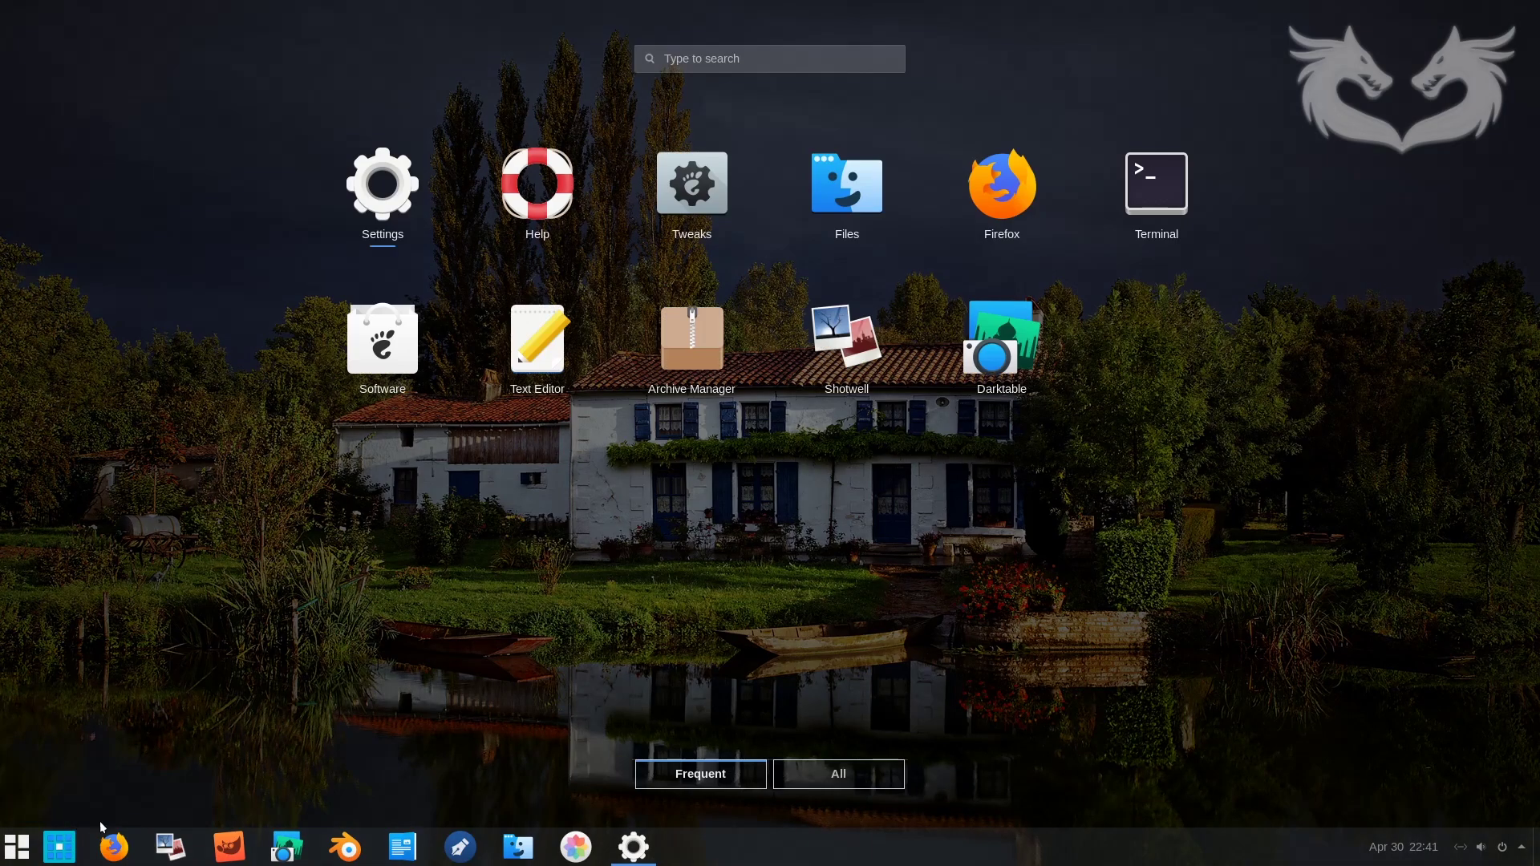
left_click(838, 777)
left_click(708, 780)
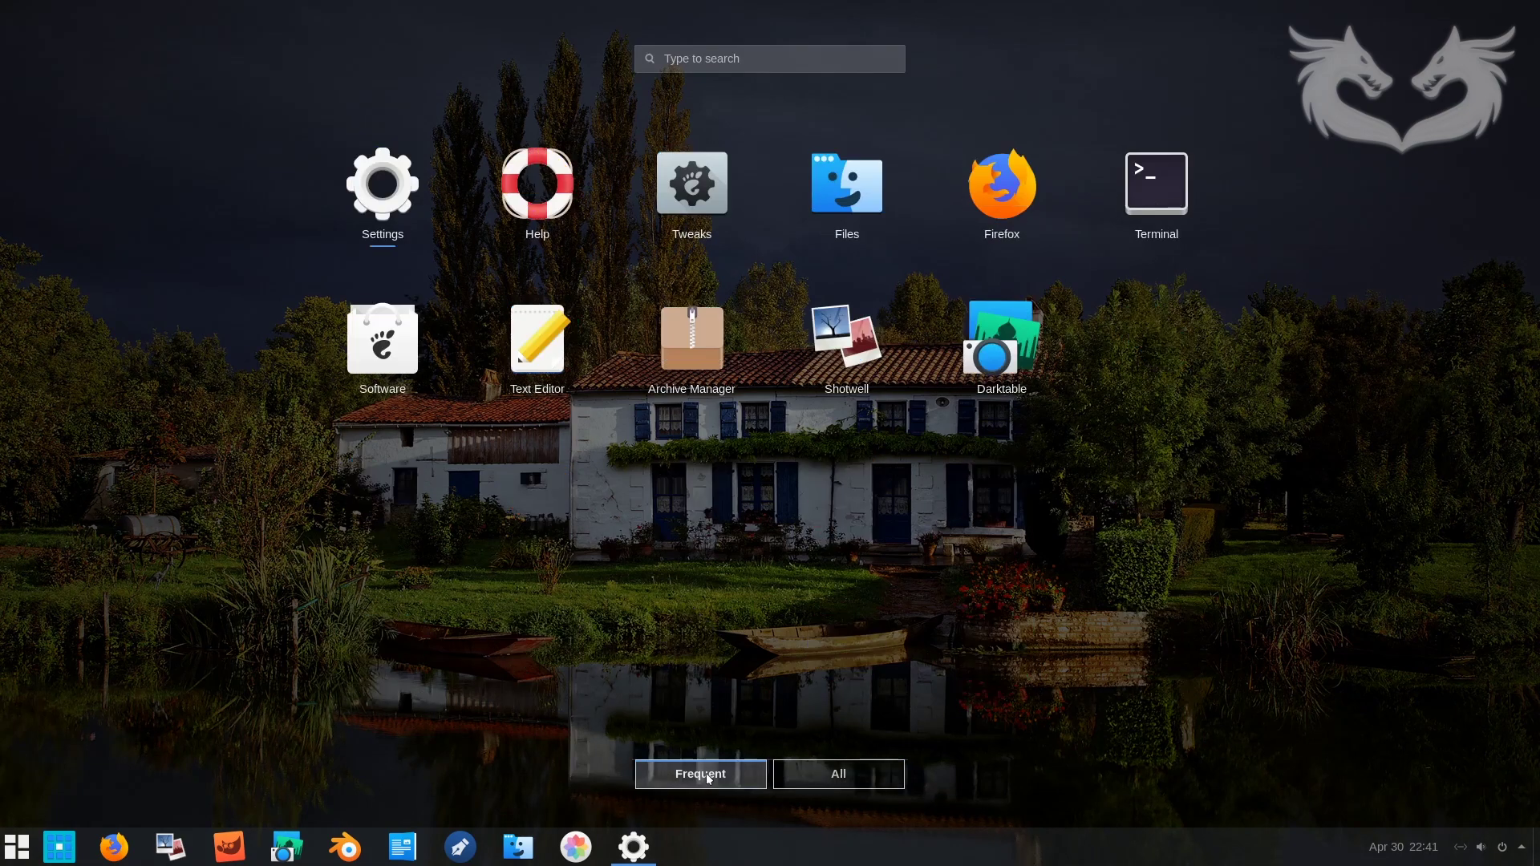
left_click(835, 778)
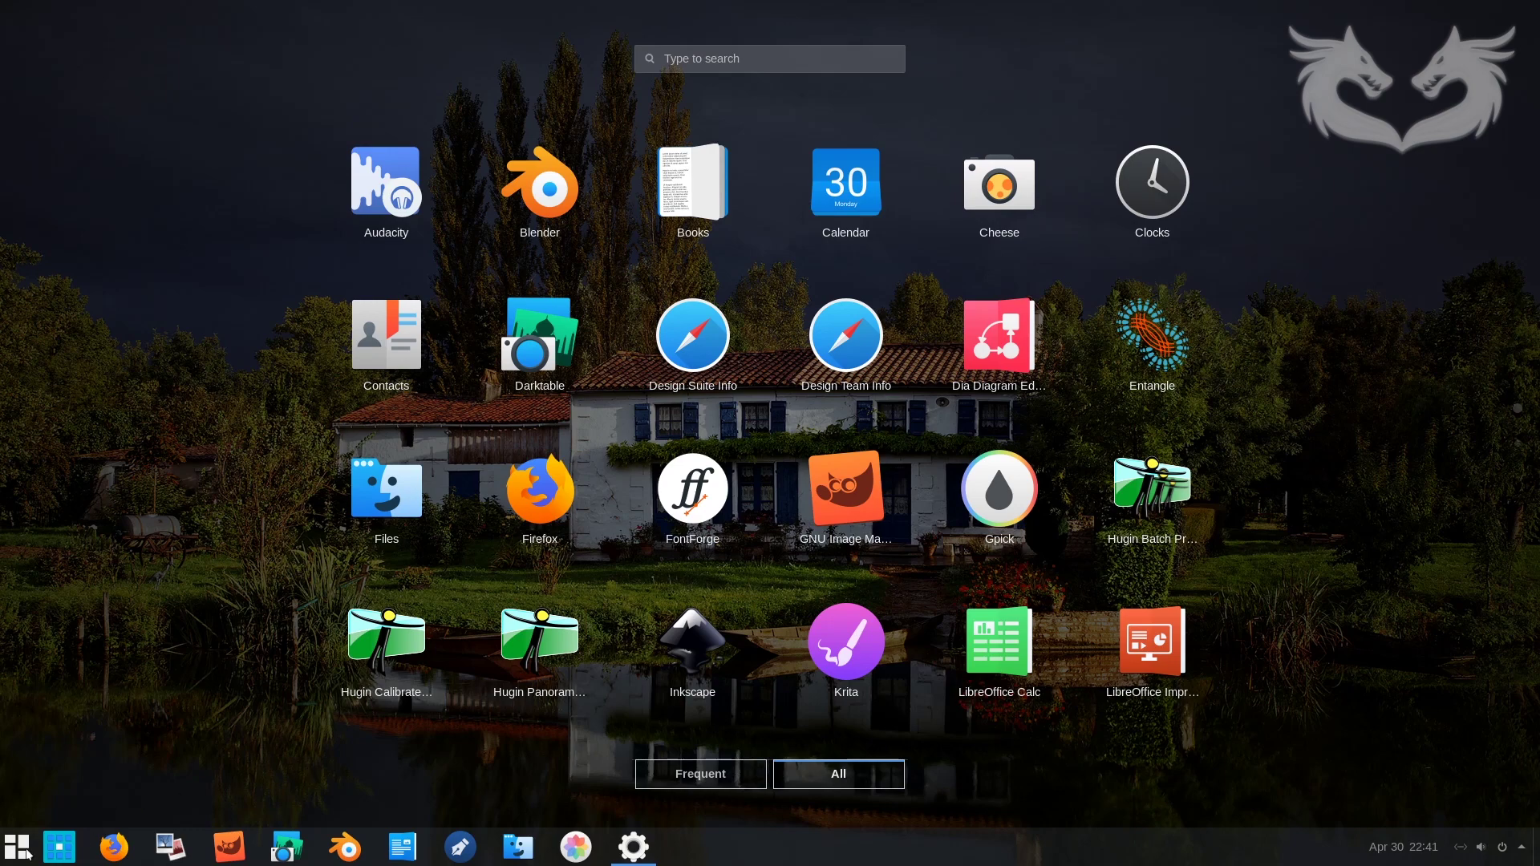
left_click(59, 847)
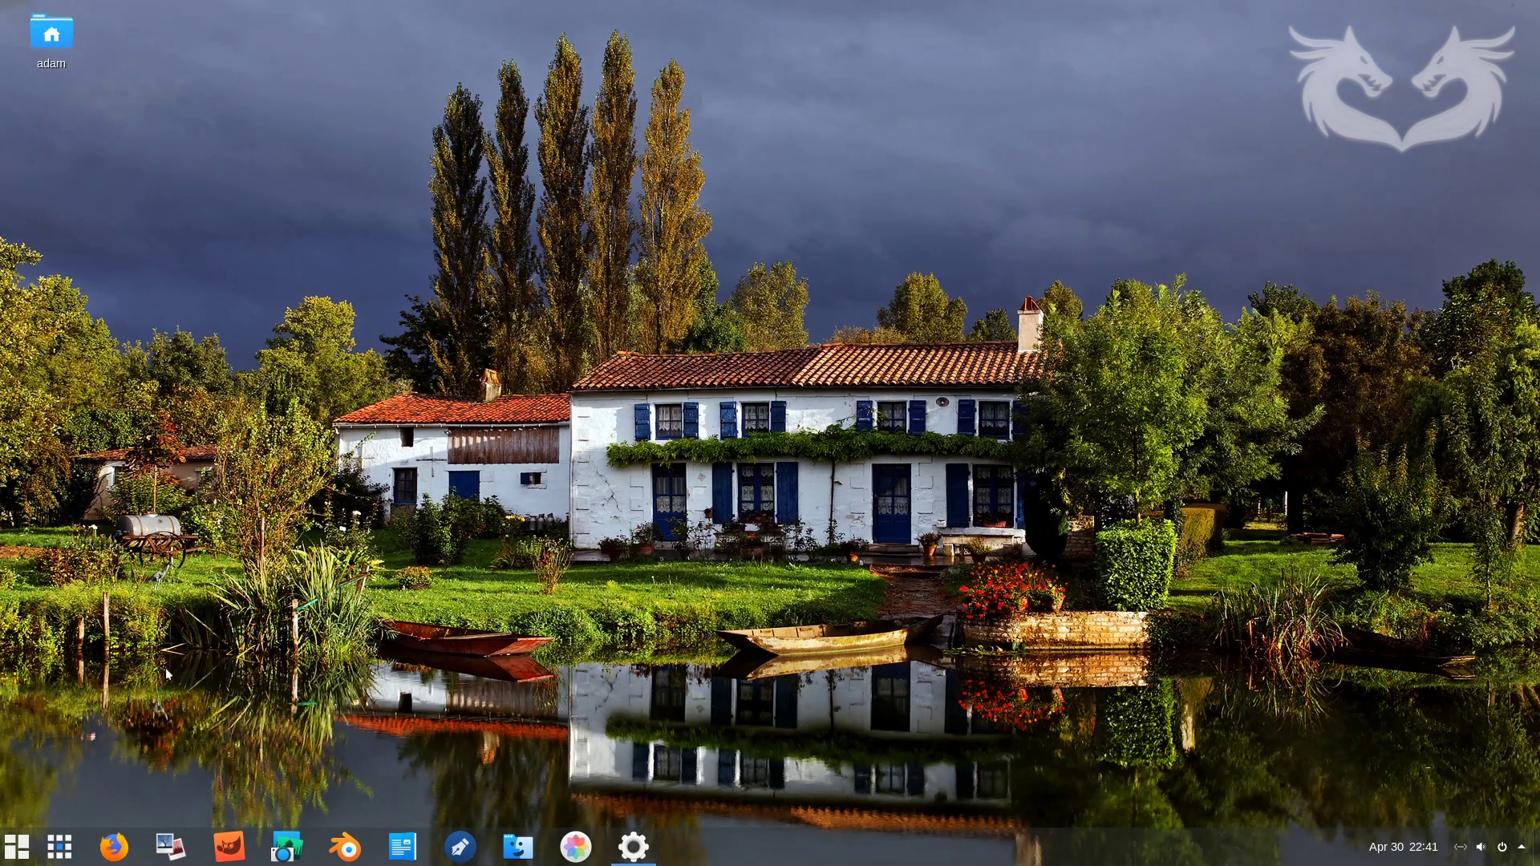